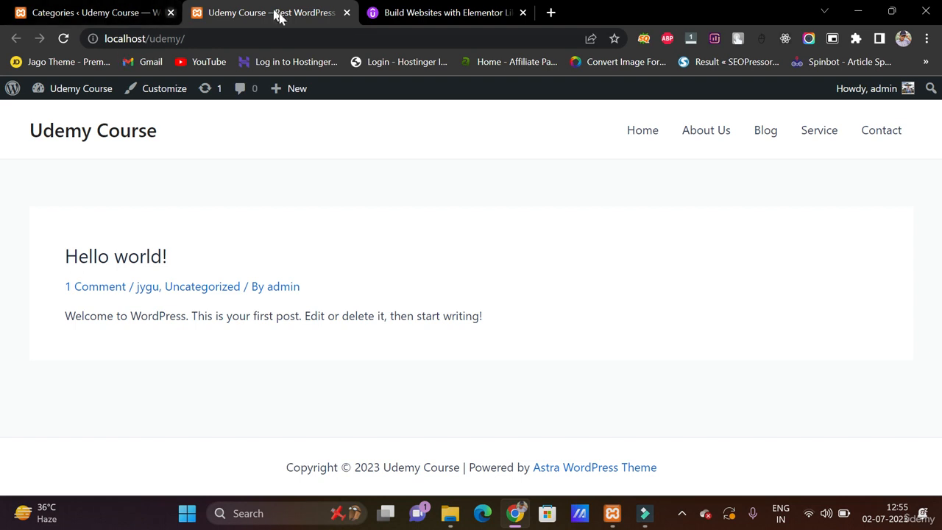
Step: Create a new page titled Home in its own tab in place of the site preview, and open it in the Elementor editor
{"action": "left_click", "coordinate": [109, 14]}
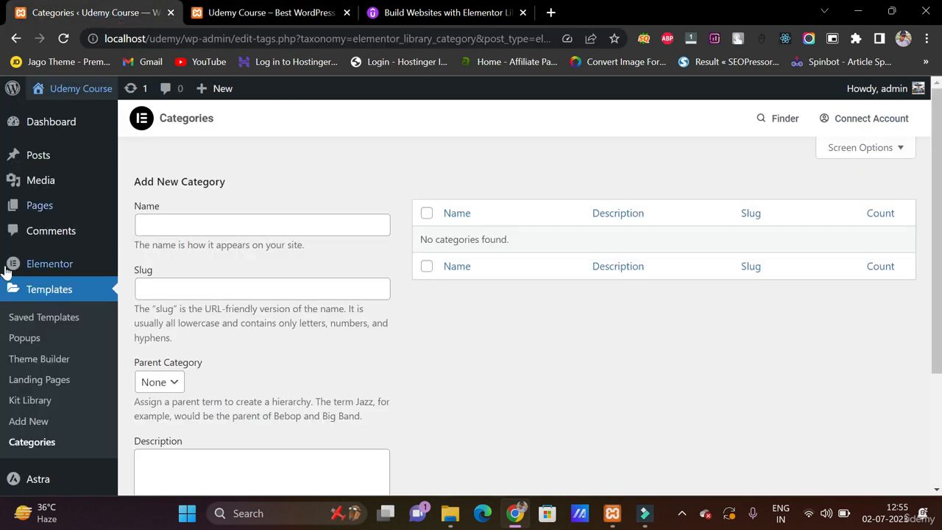
{"action": "scroll", "coordinate": [126, 204], "scroll_direction": "down", "scroll_amount": 2}
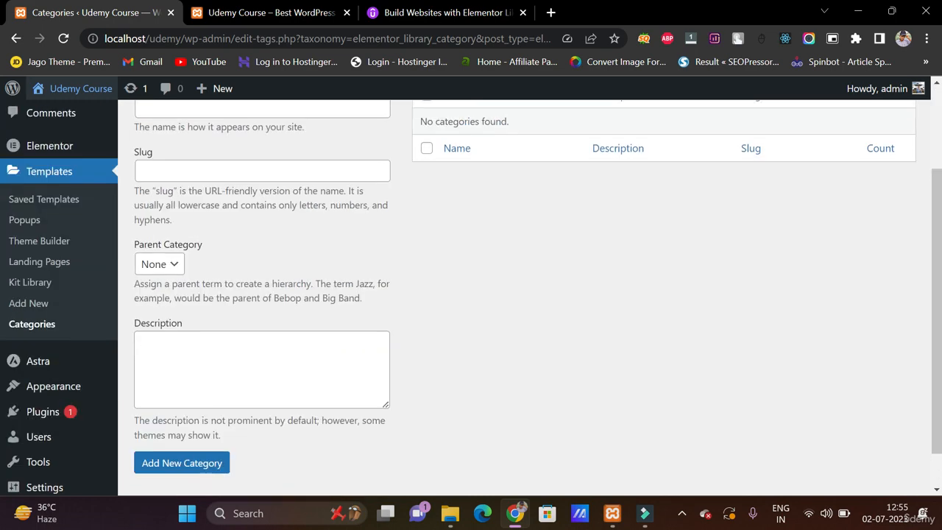
{"action": "scroll", "coordinate": [126, 204], "scroll_direction": "up", "scroll_amount": 2}
{"action": "mouse_move", "coordinate": [63, 207]}
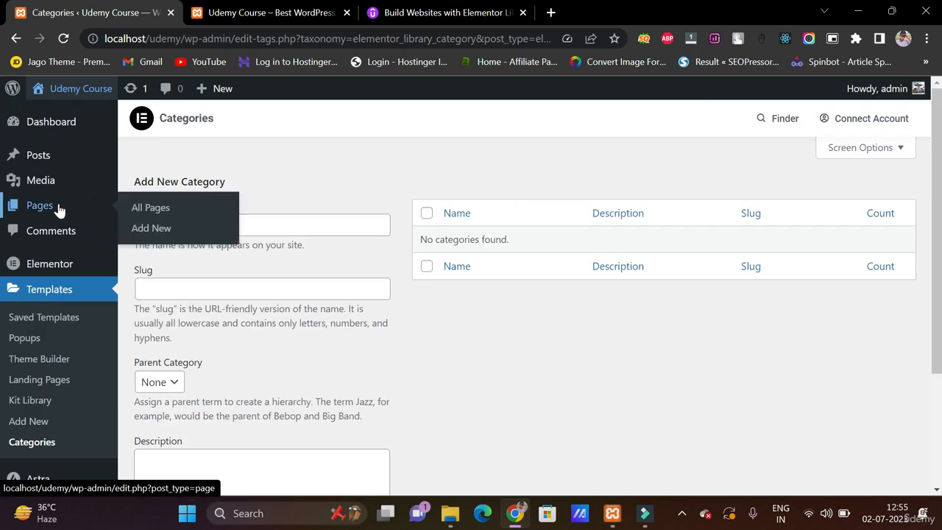
{"action": "left_click", "coordinate": [161, 229]}
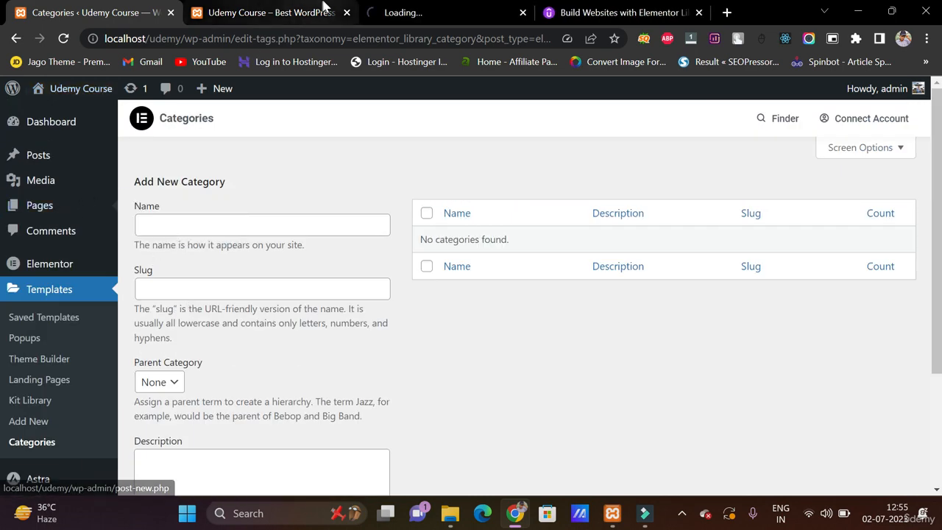
{"action": "left_click", "coordinate": [346, 12]}
{"action": "left_click", "coordinate": [316, 13]}
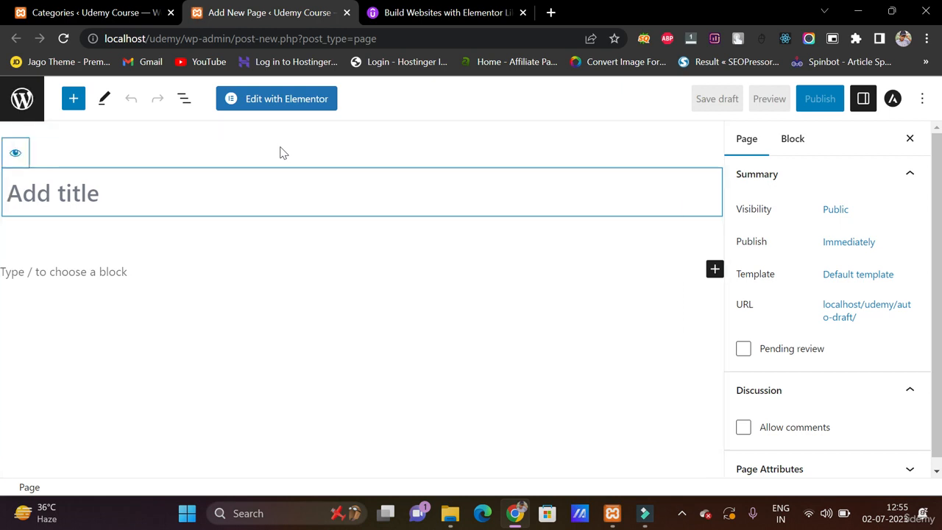
{"action": "type", "text": "Home"}
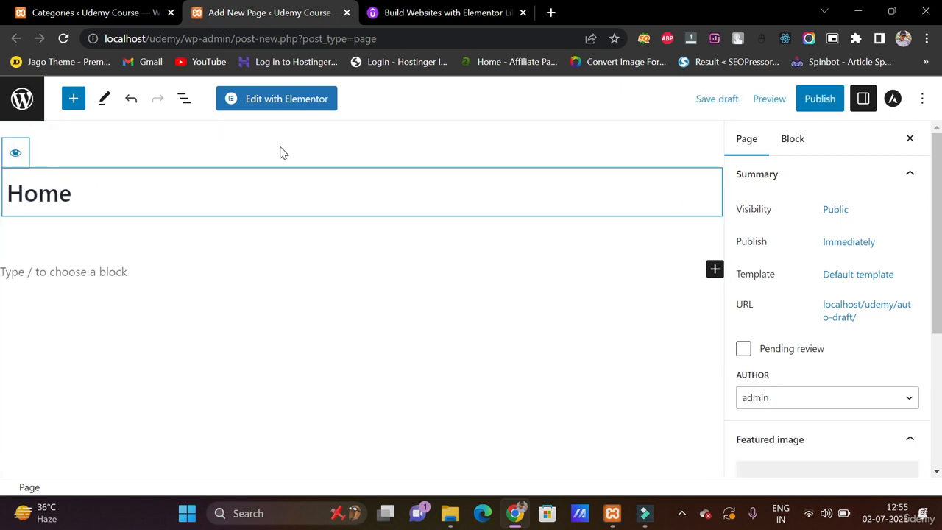
{"action": "left_click", "coordinate": [273, 107]}
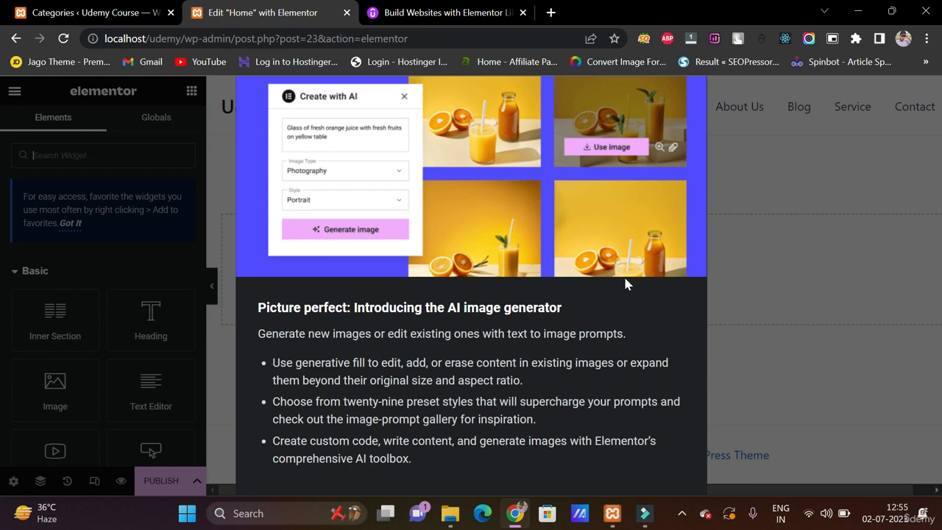
Step: Dismiss both What's New announcements covering the Elementor editor
{"action": "key", "text": "ctrl+minus"}
{"action": "key", "text": "ctrl+minus"}
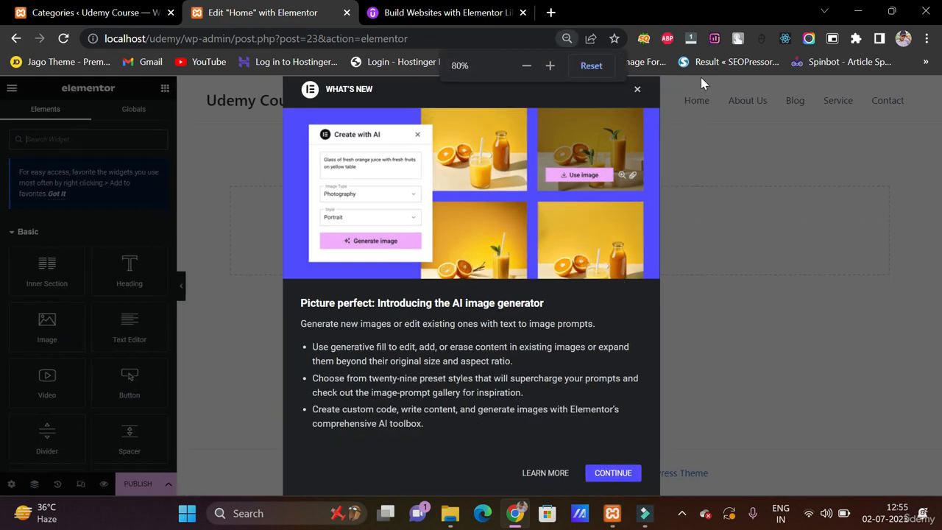
{"action": "left_click", "coordinate": [638, 90]}
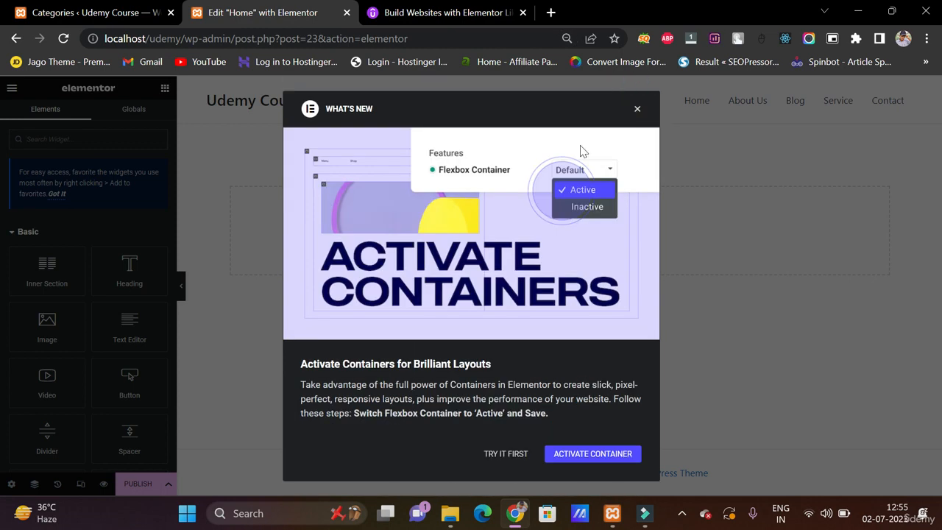
{"action": "left_click", "coordinate": [637, 112]}
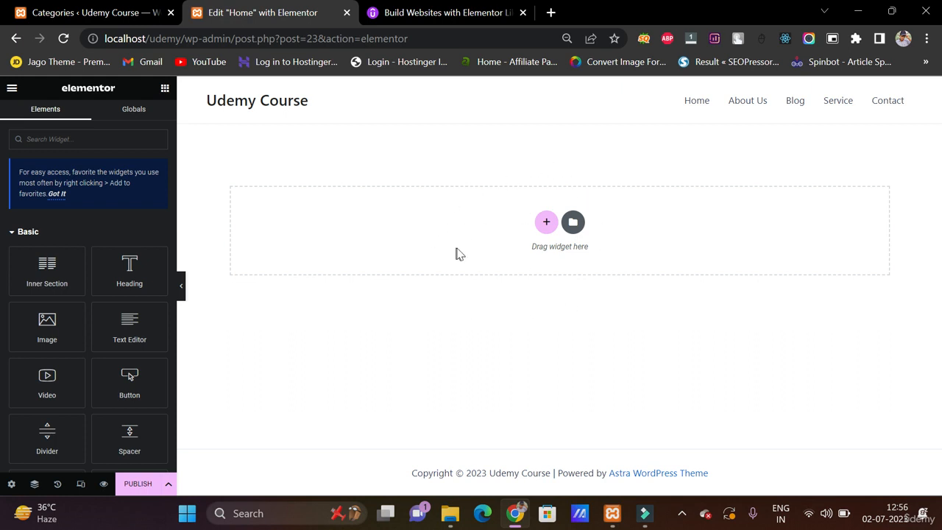
Step: Publish the Home page and view it live in a separate tab
{"action": "left_click", "coordinate": [11, 89]}
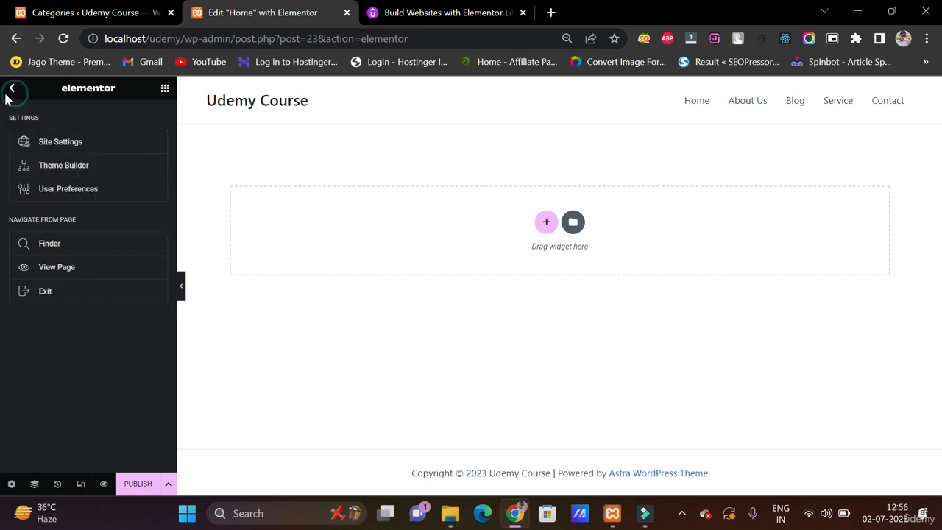
{"action": "left_click", "coordinate": [136, 486]}
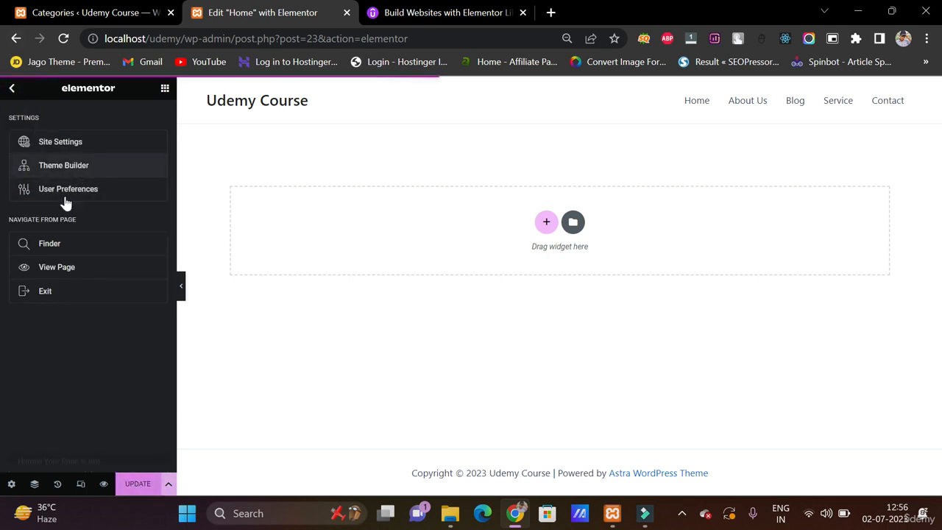
{"action": "left_click", "coordinate": [133, 445]}
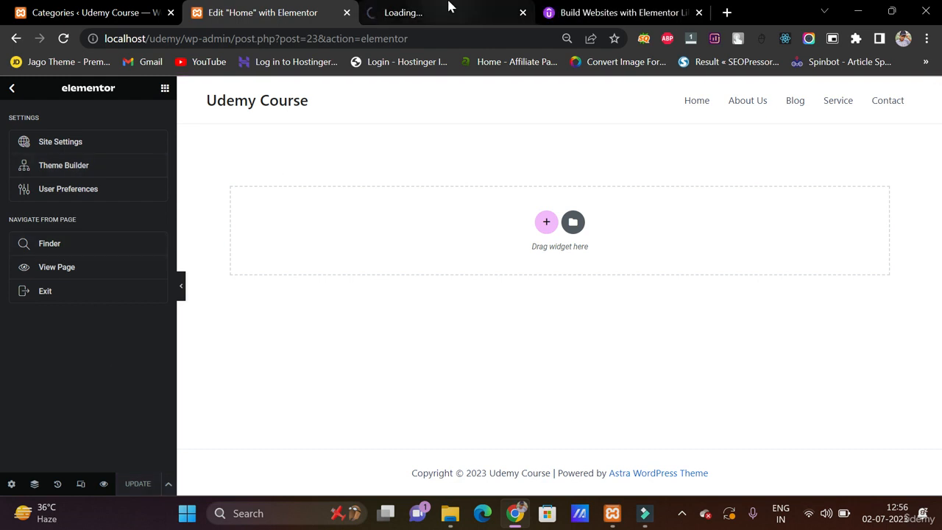
{"action": "left_click", "coordinate": [447, 7]}
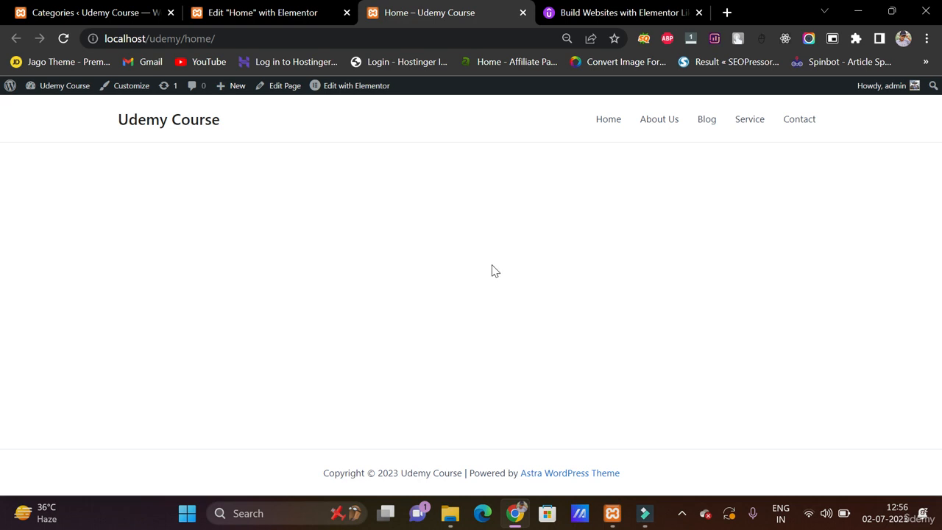
Step: Return to the Elementor editor and add a new section with a single-column structure to the page
{"action": "left_click", "coordinate": [273, 11]}
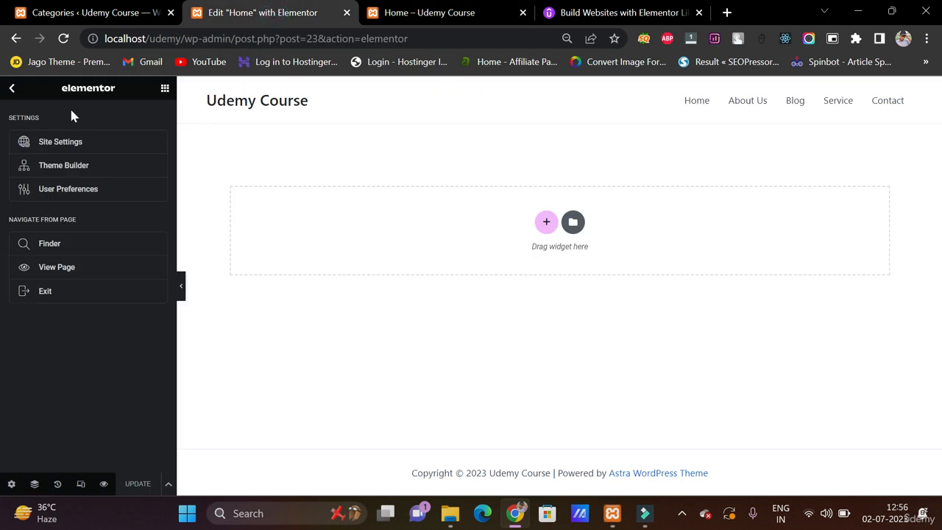
{"action": "left_click", "coordinate": [164, 89]}
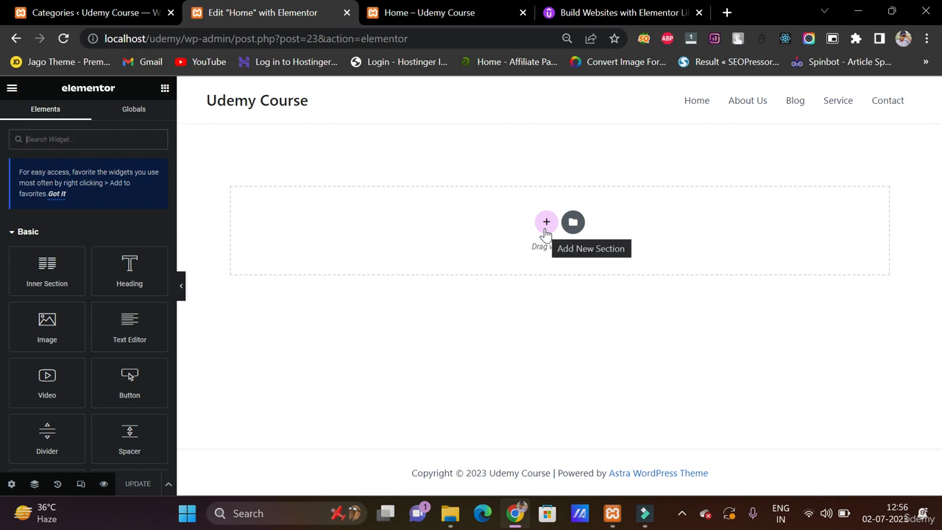
{"action": "left_click", "coordinate": [546, 228]}
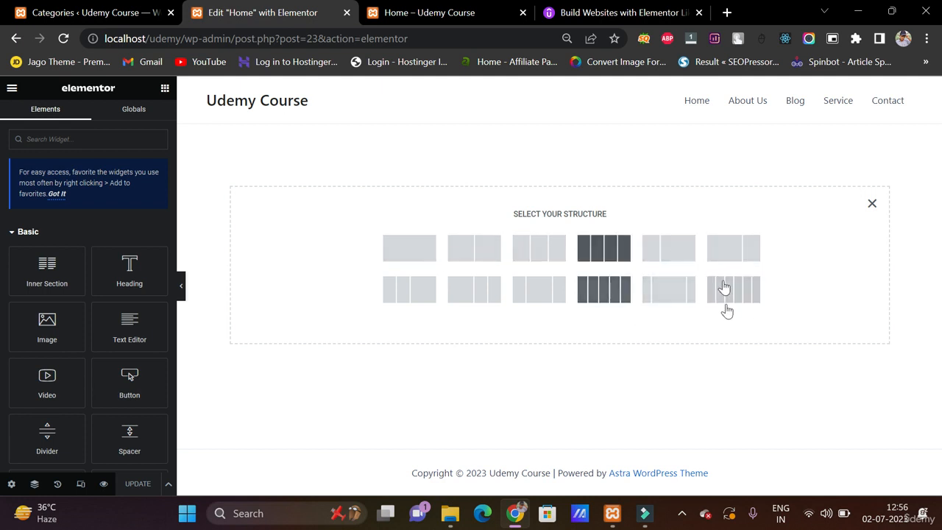
{"action": "left_click", "coordinate": [430, 254]}
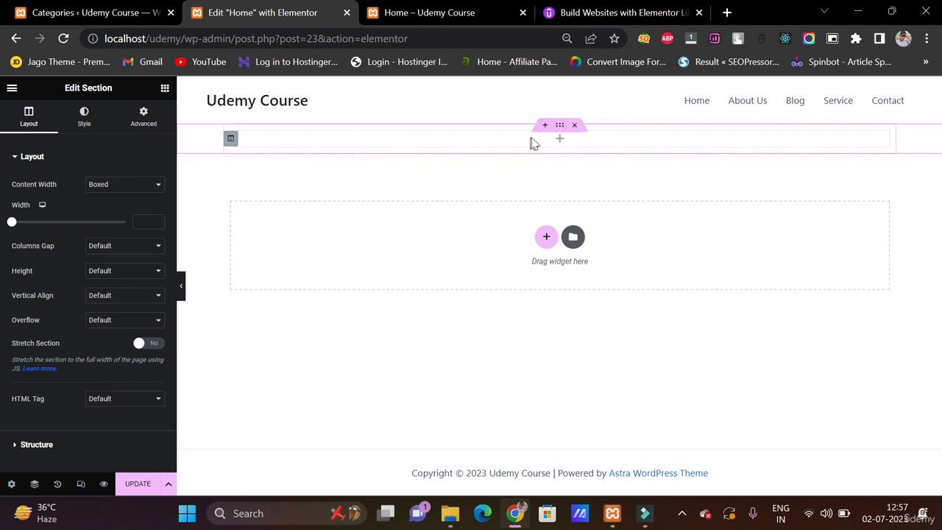
Step: Try Full Width as the section's content width and return it to Boxed
{"action": "left_click", "coordinate": [559, 125]}
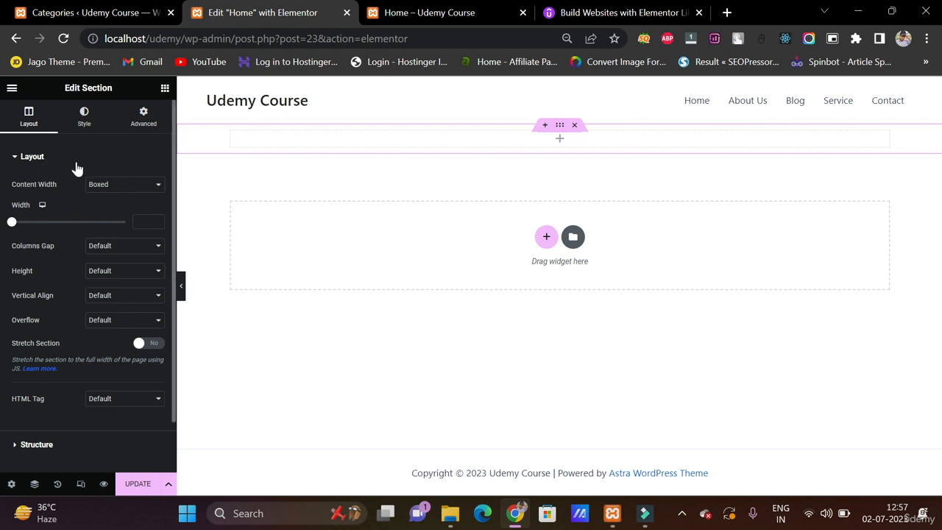
{"action": "left_click", "coordinate": [109, 189]}
{"action": "left_click", "coordinate": [114, 207]}
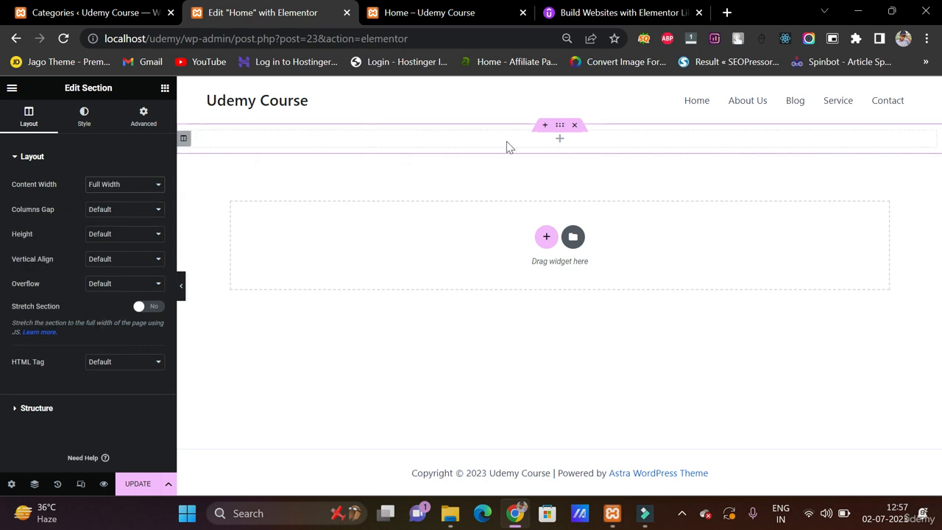
{"action": "left_click", "coordinate": [139, 189]}
{"action": "left_click", "coordinate": [111, 194]}
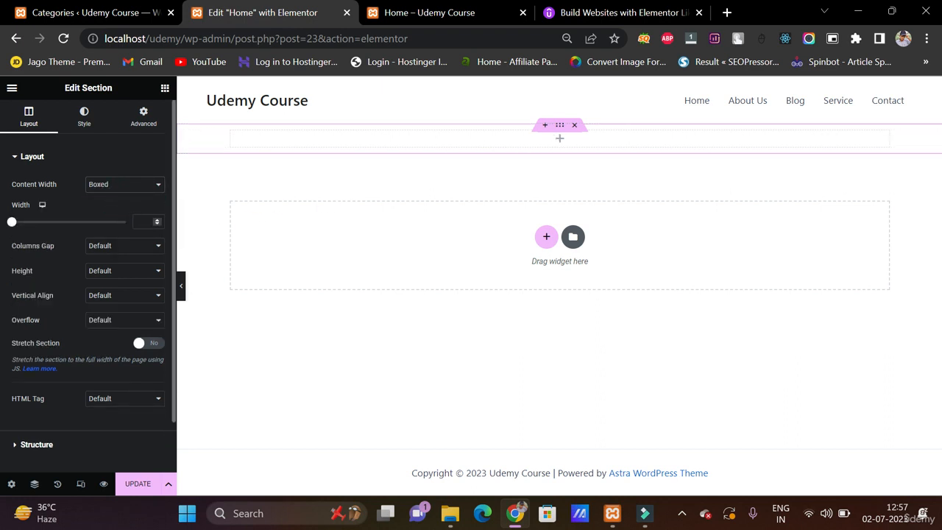
Step: Set the boxed section's width to 1300
{"action": "left_click", "coordinate": [139, 222]}
{"action": "type", "text": "1300"}
{"action": "key", "text": "alt"}
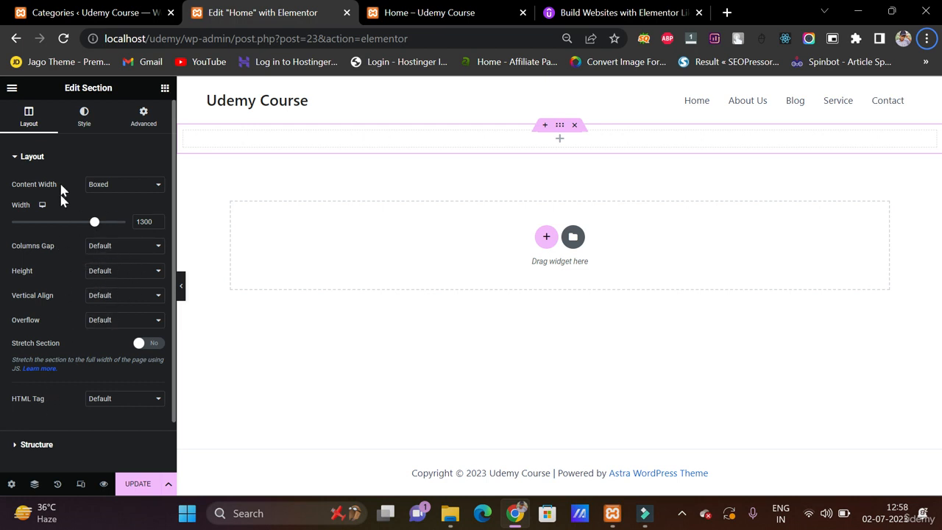
Step: Give the section a Classic background in the global Accent color
{"action": "left_click", "coordinate": [86, 125]}
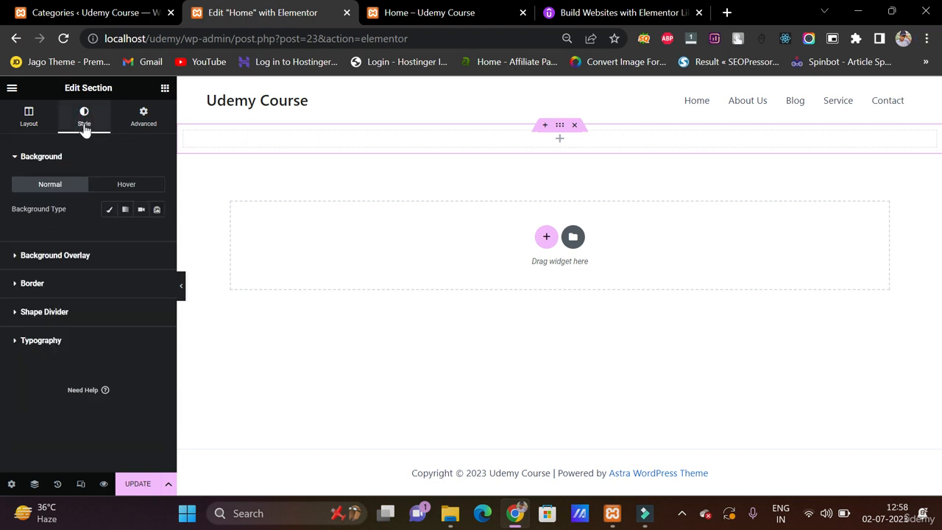
{"action": "key", "text": "alt"}
{"action": "left_click", "coordinate": [84, 126]}
{"action": "left_click", "coordinate": [108, 212]}
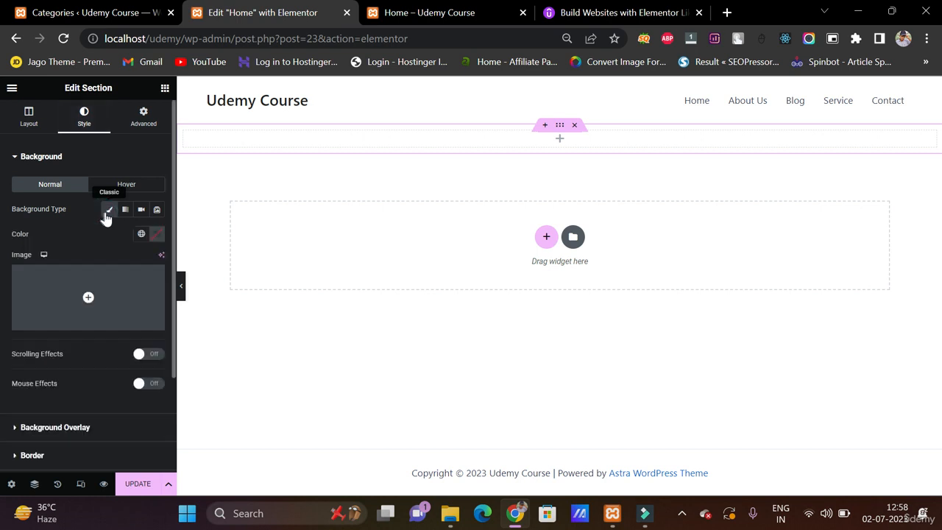
{"action": "left_click", "coordinate": [139, 235]}
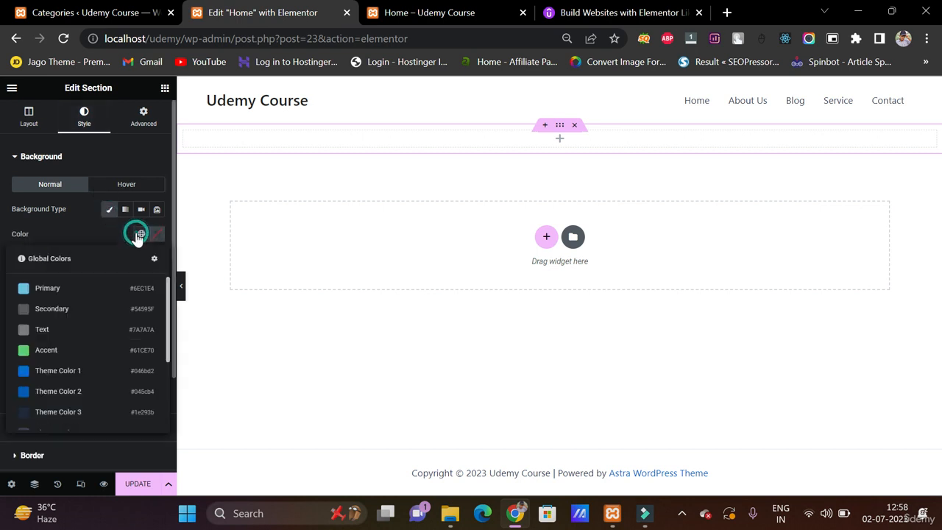
{"action": "left_click", "coordinate": [88, 352]}
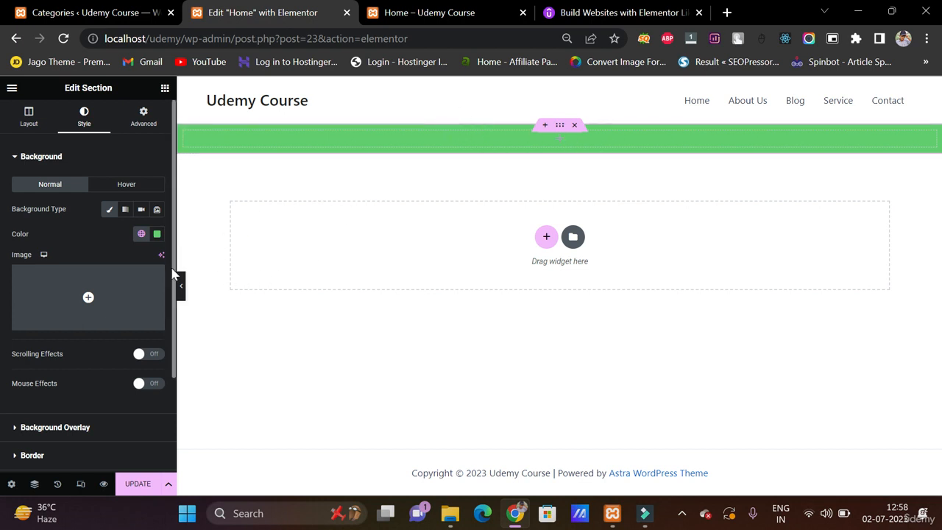
Step: Try the Gradient, Video and Slideshow background types on the section and return to Classic
{"action": "left_click", "coordinate": [125, 211]}
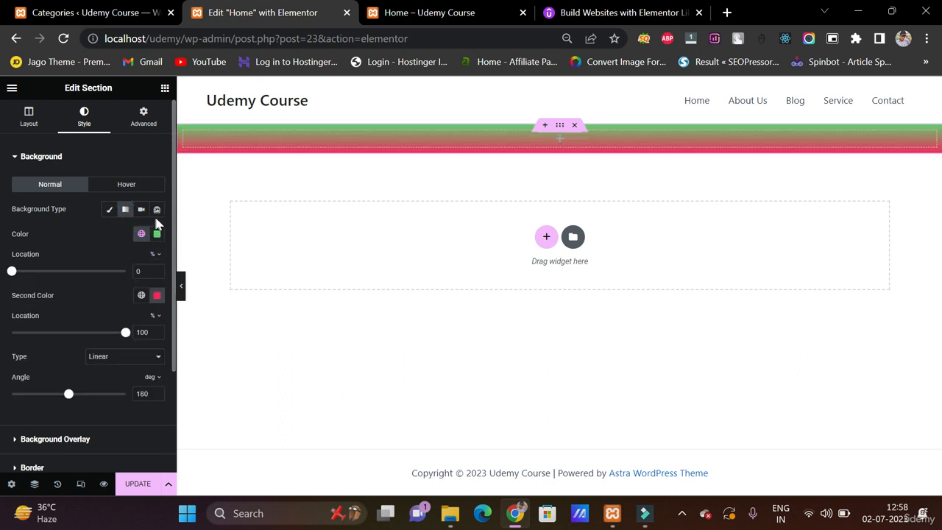
{"action": "left_click", "coordinate": [141, 211]}
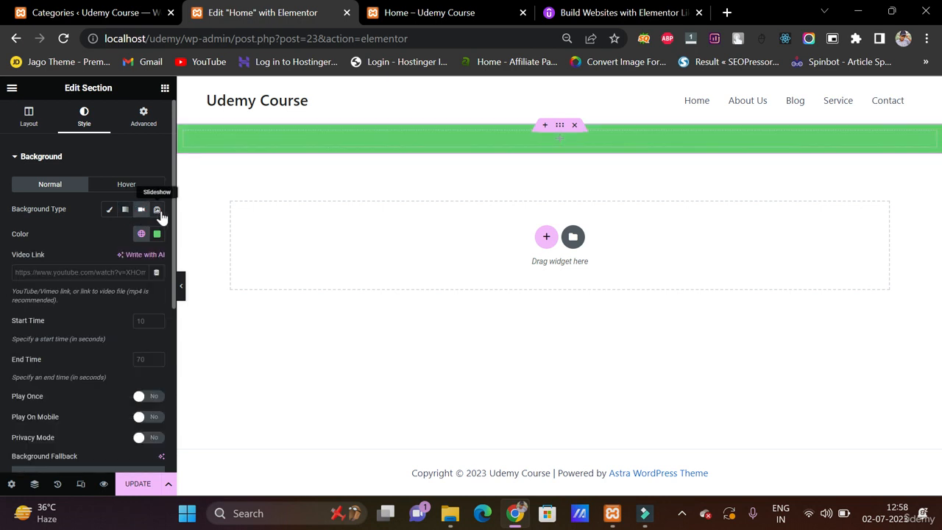
{"action": "left_click", "coordinate": [158, 211]}
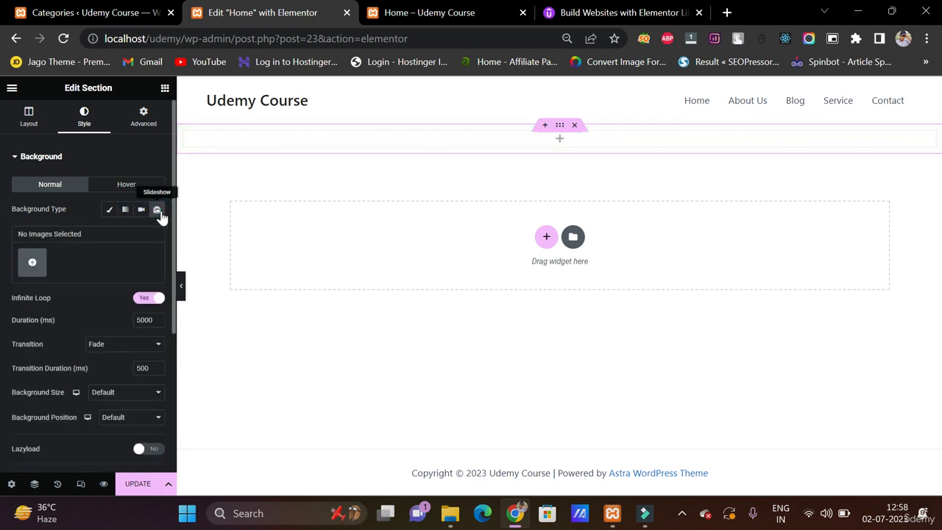
{"action": "left_click", "coordinate": [108, 211]}
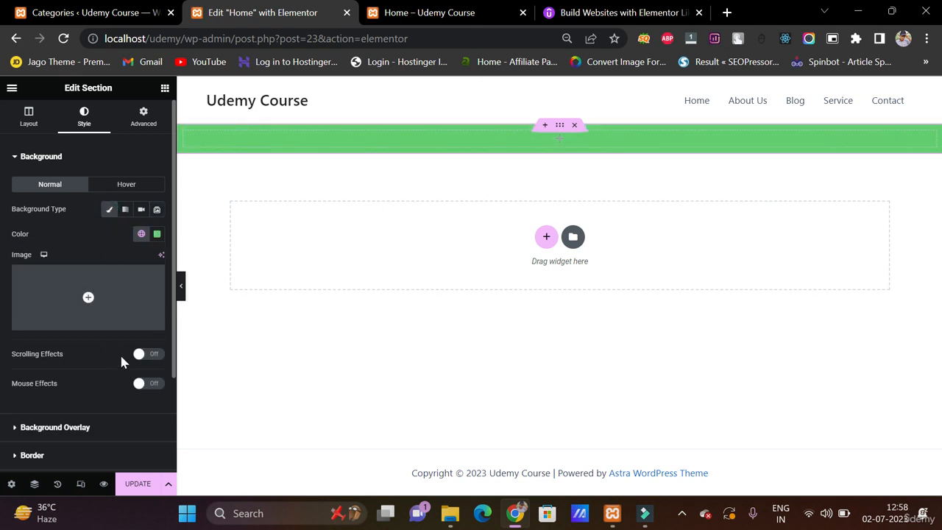
Step: Examine the section's Background Overlay, Border and Shape Divider style settings, including the available border types
{"action": "scroll", "coordinate": [121, 361], "scroll_direction": "down", "scroll_amount": 3}
{"action": "left_click", "coordinate": [57, 309]}
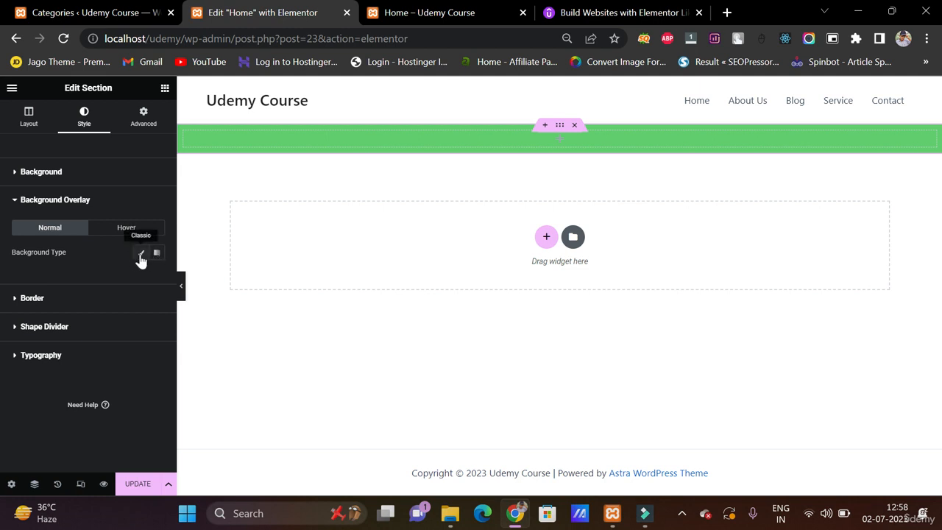
{"action": "left_click", "coordinate": [76, 297]}
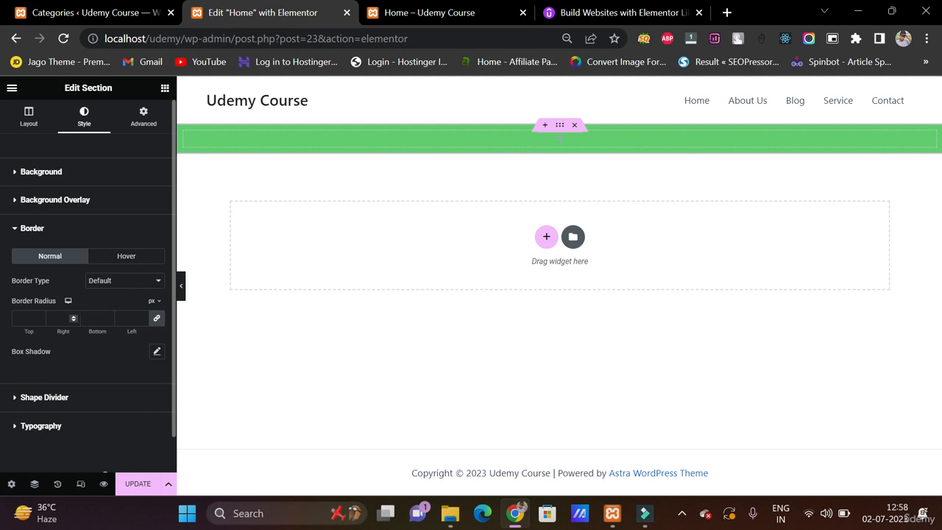
{"action": "left_click", "coordinate": [62, 317]}
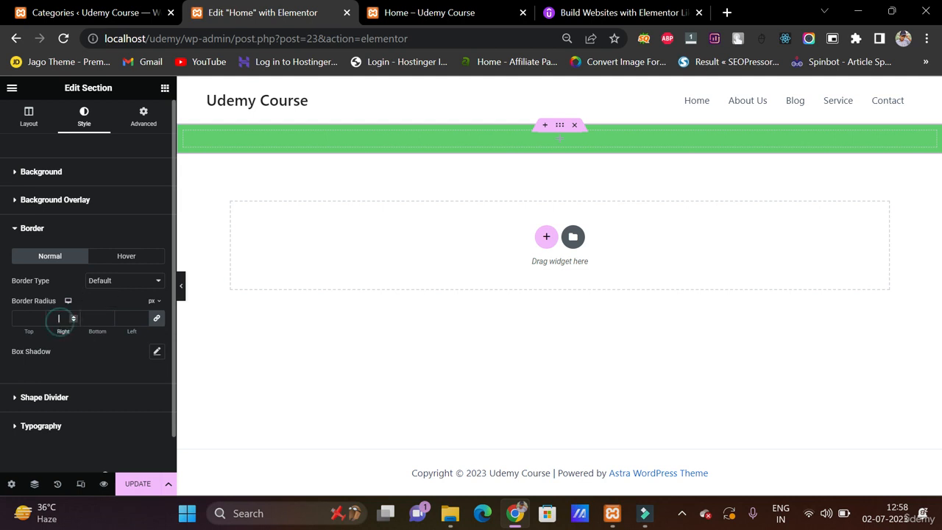
{"action": "left_click", "coordinate": [121, 284]}
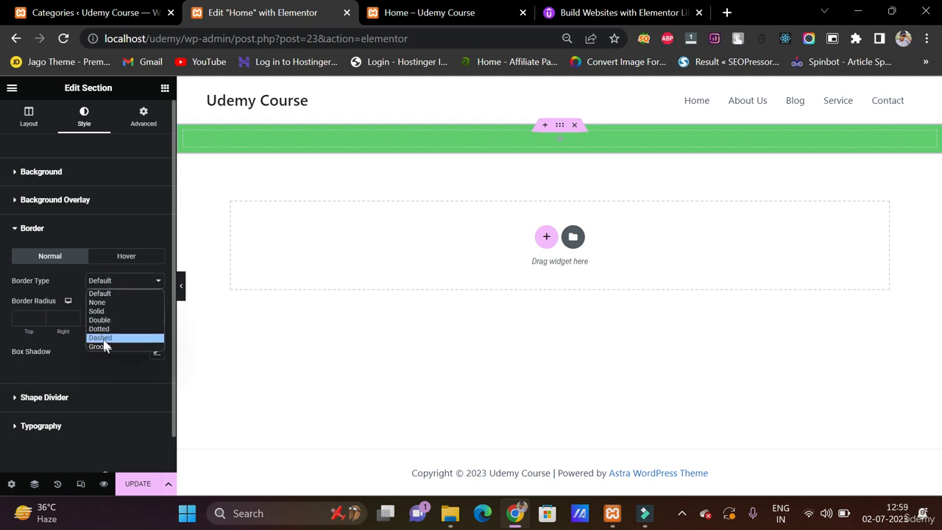
{"action": "left_click", "coordinate": [22, 399]}
{"action": "left_click", "coordinate": [22, 398]}
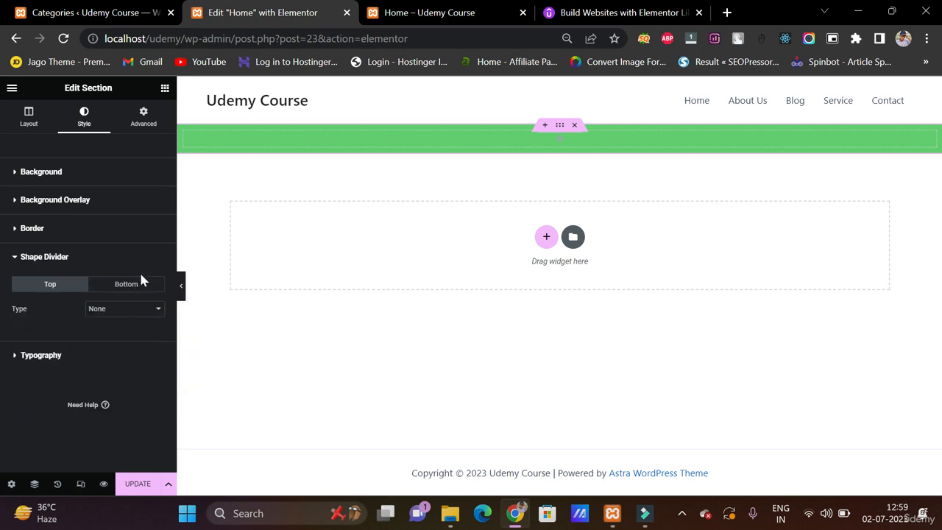
Step: Examine the section's available Shape Divider types and its Typography color and alignment settings
{"action": "left_click", "coordinate": [119, 313]}
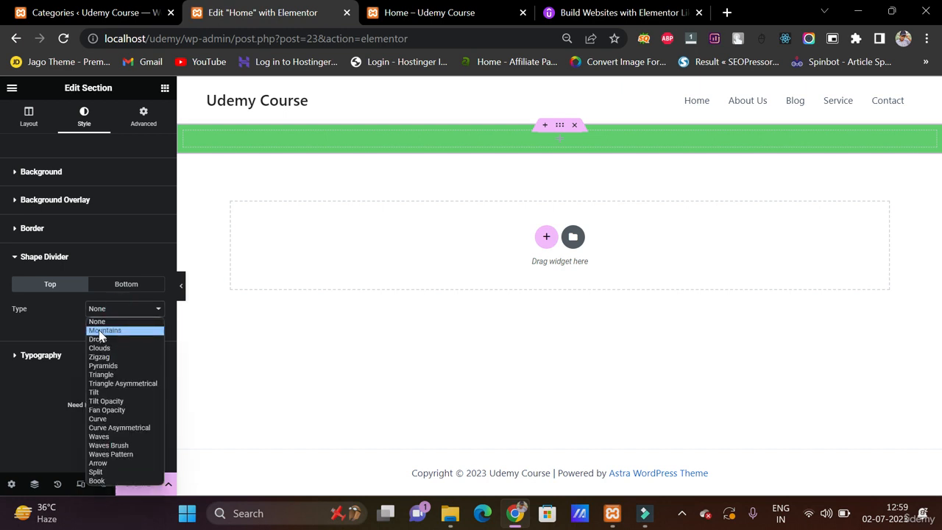
{"action": "left_click", "coordinate": [51, 344]}
{"action": "left_click", "coordinate": [51, 343]}
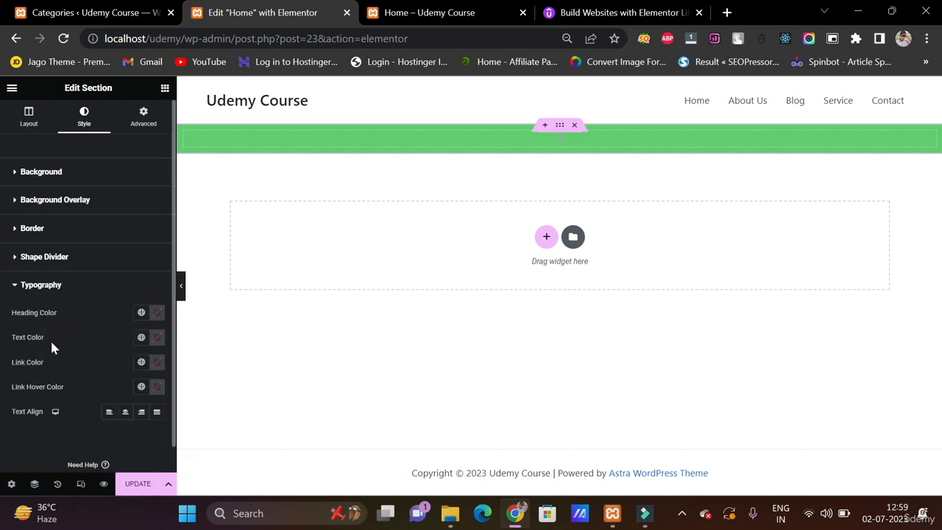
{"action": "scroll", "coordinate": [98, 316], "scroll_direction": "down", "scroll_amount": 1}
{"action": "scroll", "coordinate": [99, 317], "scroll_direction": "up", "scroll_amount": 1}
Step: Remove the Classic background from the section
{"action": "left_click", "coordinate": [30, 119]}
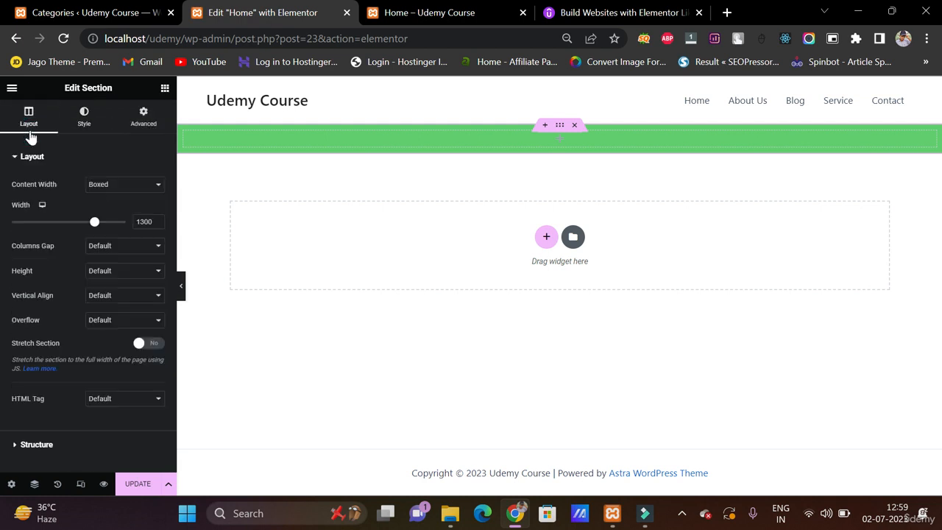
{"action": "left_click", "coordinate": [87, 118]}
{"action": "left_click", "coordinate": [88, 121]}
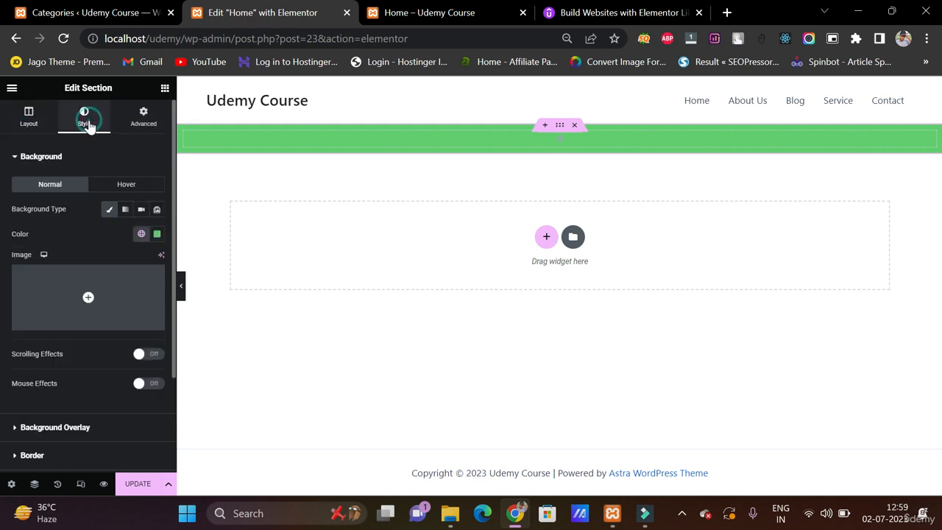
{"action": "left_click", "coordinate": [109, 209]}
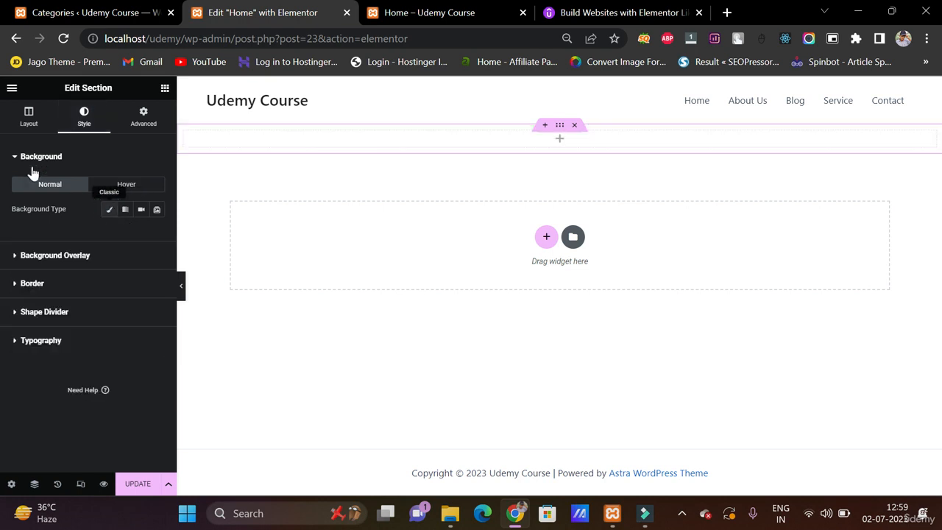
{"action": "left_click", "coordinate": [24, 110]}
Step: Add an Inner Section widget inside the section and set its boxed width to 1300
{"action": "left_click", "coordinate": [164, 88]}
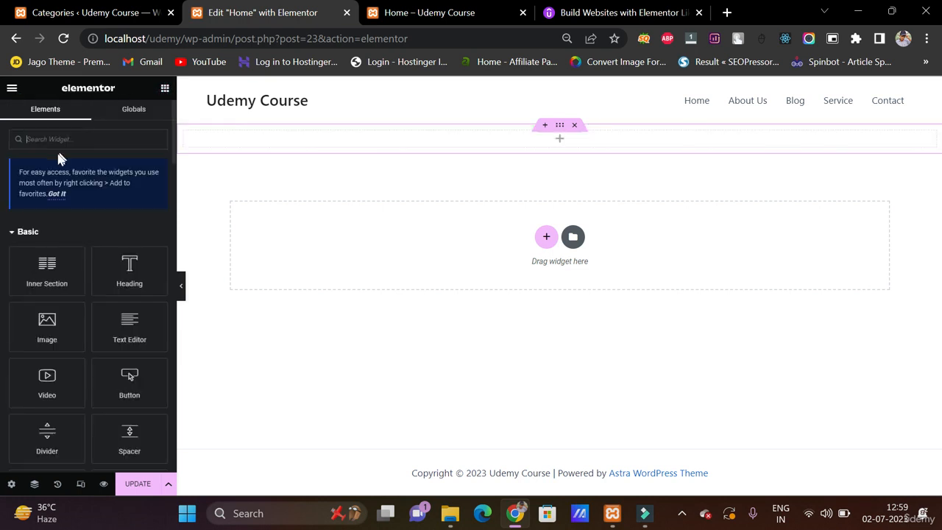
{"action": "left_click_drag", "start_coordinate": [59, 282], "coordinate": [364, 140]}
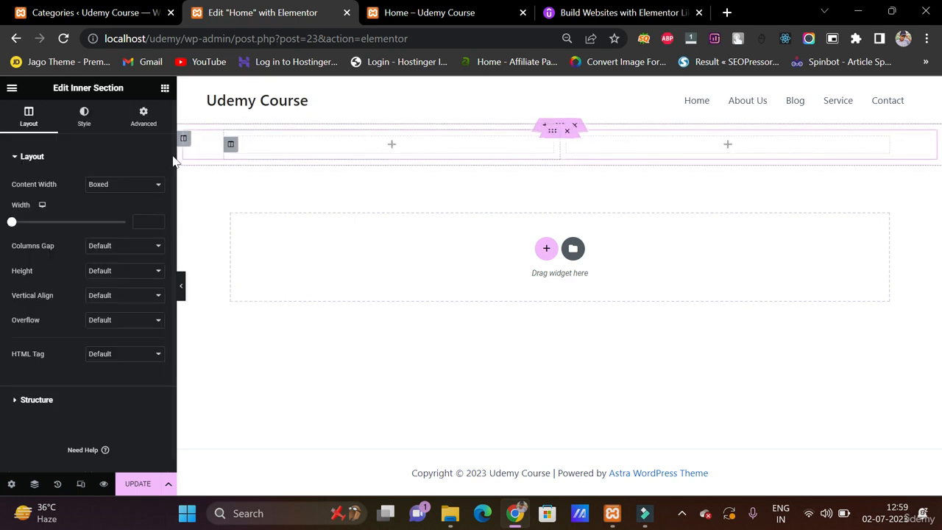
{"action": "left_click", "coordinate": [140, 221]}
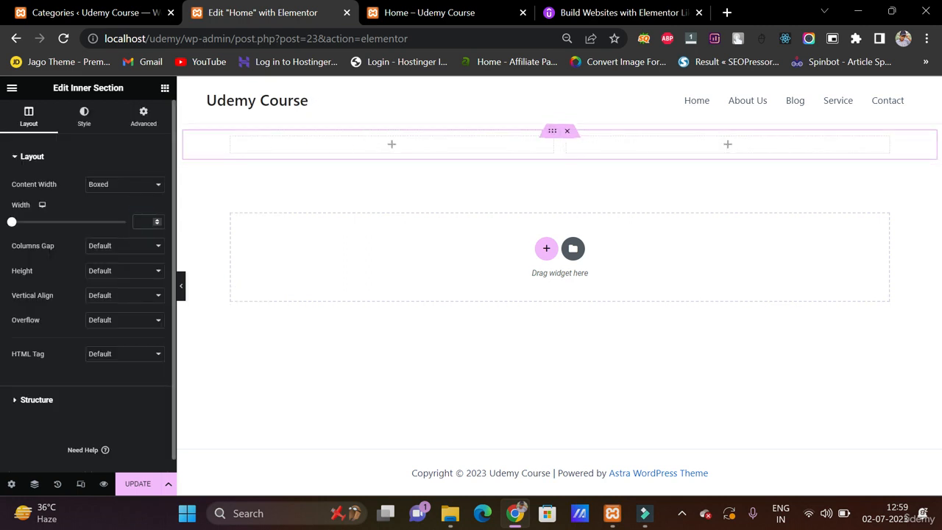
{"action": "type", "text": "1300"}
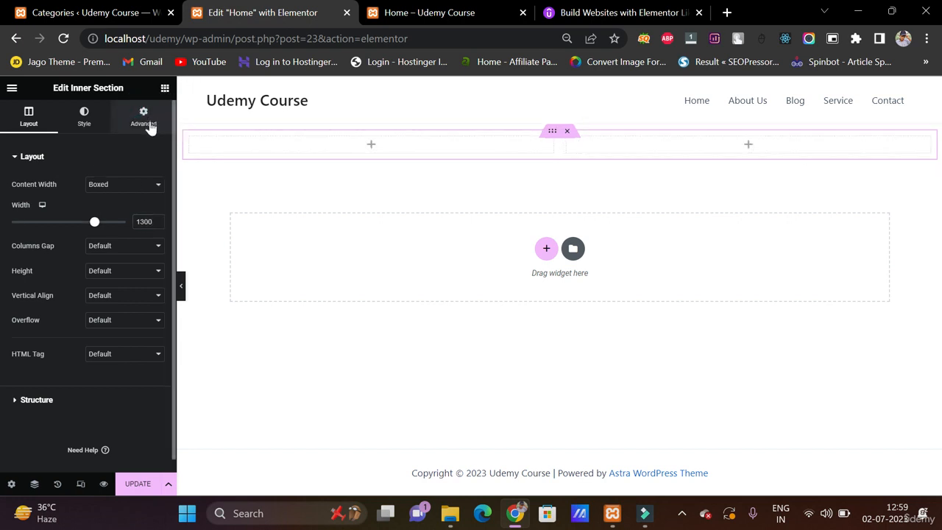
Step: Set the inner section's top and bottom margins to 50 px
{"action": "left_click", "coordinate": [117, 126]}
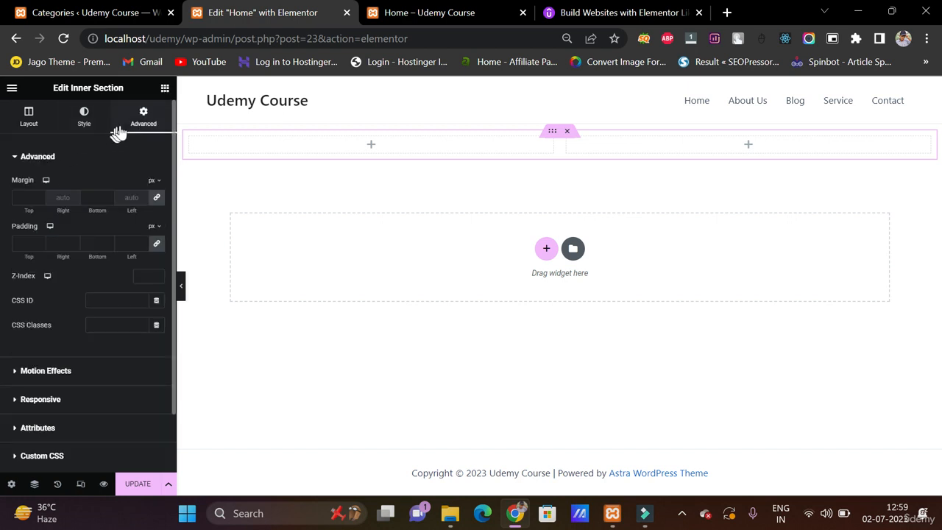
{"action": "left_click", "coordinate": [27, 197]}
{"action": "type", "text": "5"}
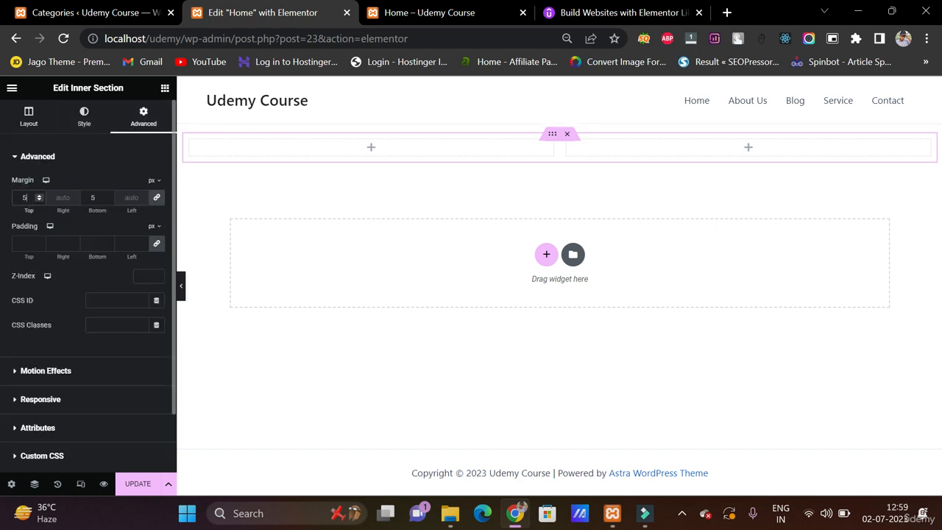
{"action": "type", "text": "0"}
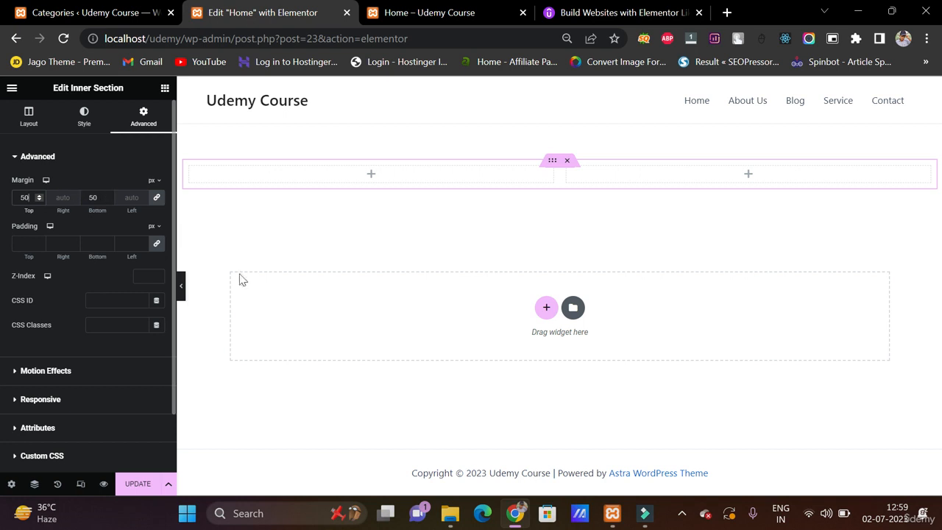
{"action": "scroll", "coordinate": [83, 317], "scroll_direction": "down", "scroll_amount": 1}
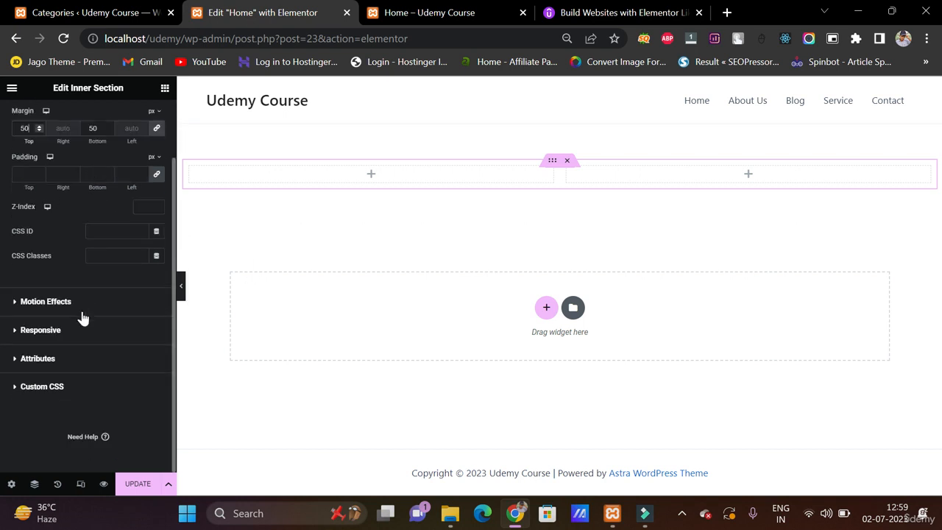
{"action": "scroll", "coordinate": [83, 316], "scroll_direction": "up", "scroll_amount": 1}
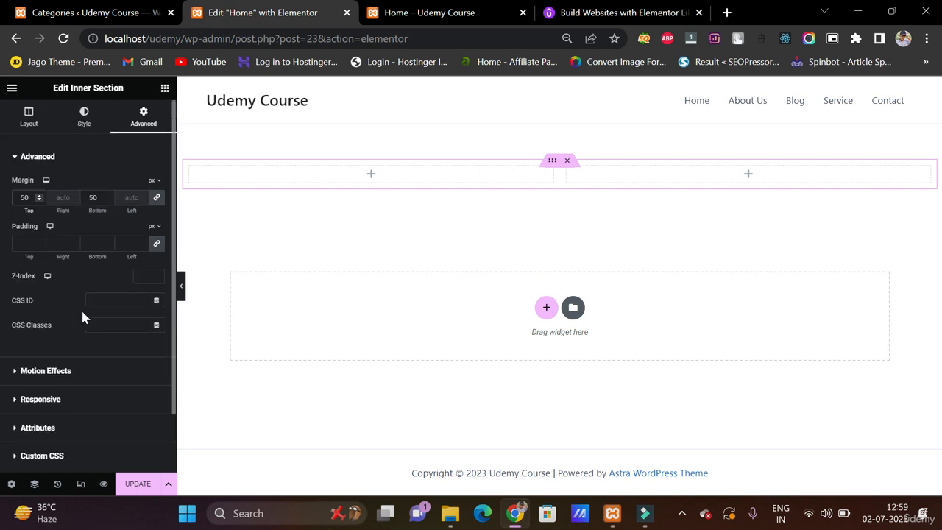
Step: Add a Heading widget to the inner section's first column and set its HTML tag to H4
{"action": "left_click", "coordinate": [163, 87]}
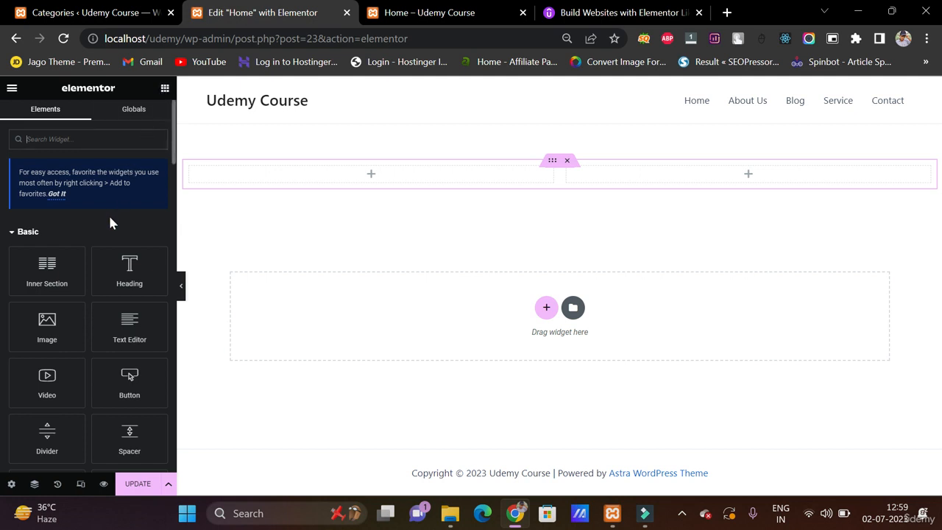
{"action": "left_click_drag", "start_coordinate": [127, 268], "coordinate": [296, 174]}
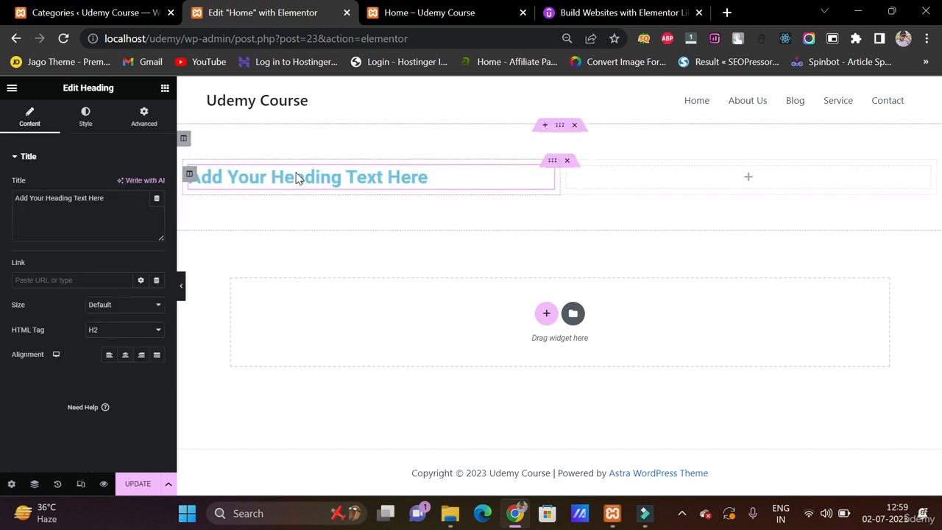
{"action": "triple_click", "coordinate": [115, 201]}
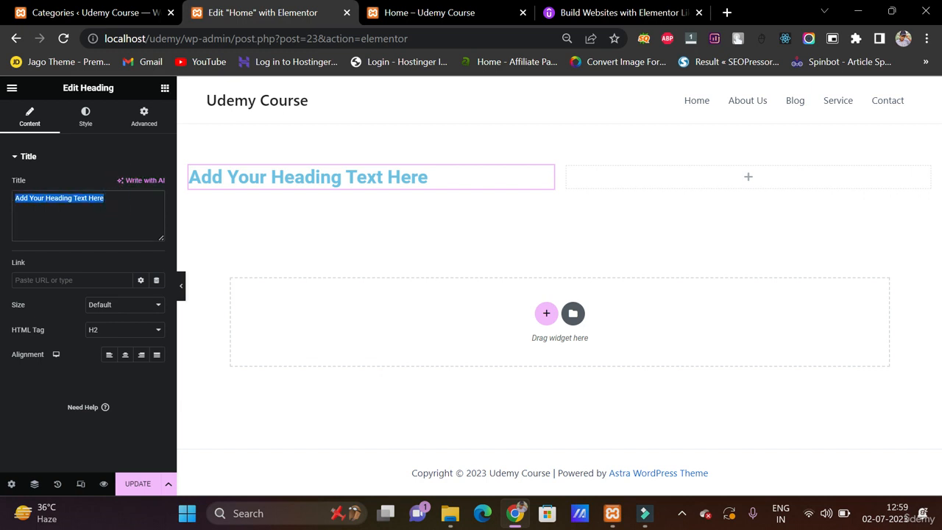
{"action": "left_click", "coordinate": [144, 334]}
{"action": "left_click", "coordinate": [128, 372]}
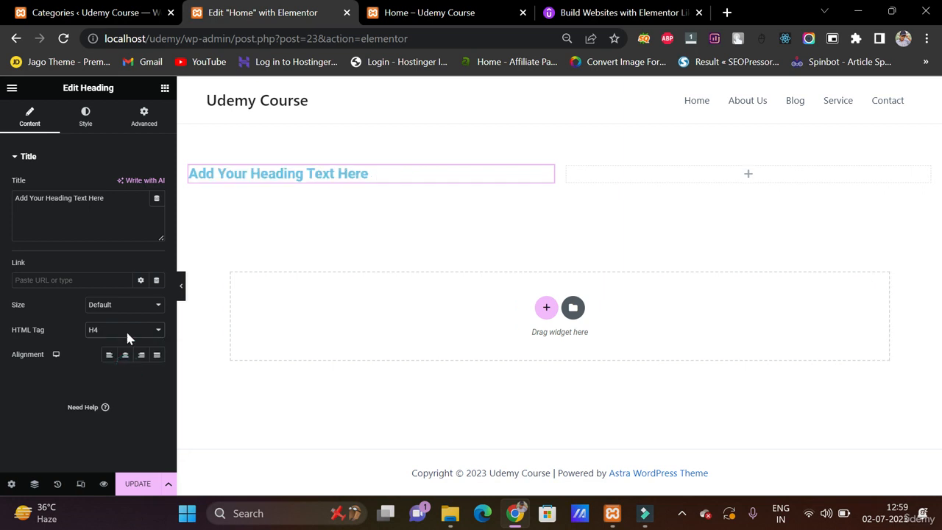
Step: Replace the heading's placeholder title with "Welcome to Udemy Course"
{"action": "triple_click", "coordinate": [120, 219]}
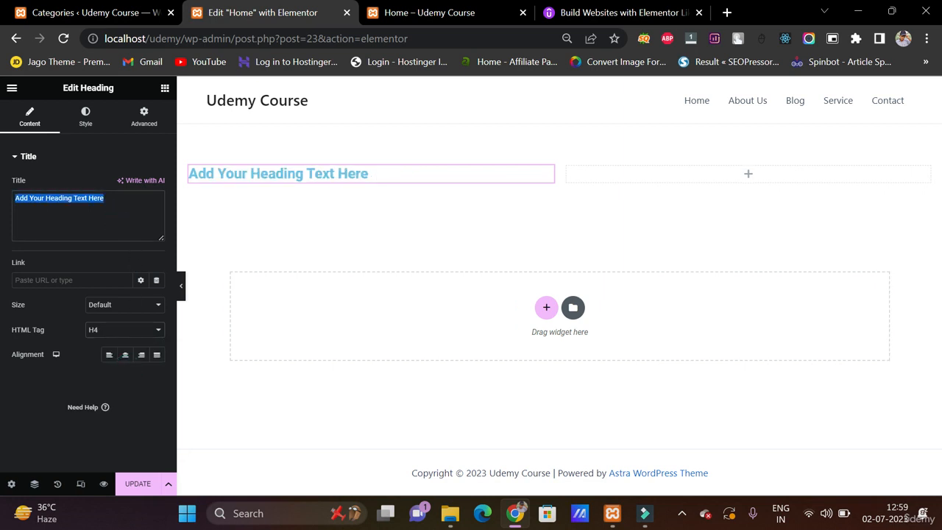
{"action": "type", "text": "Welcome "}
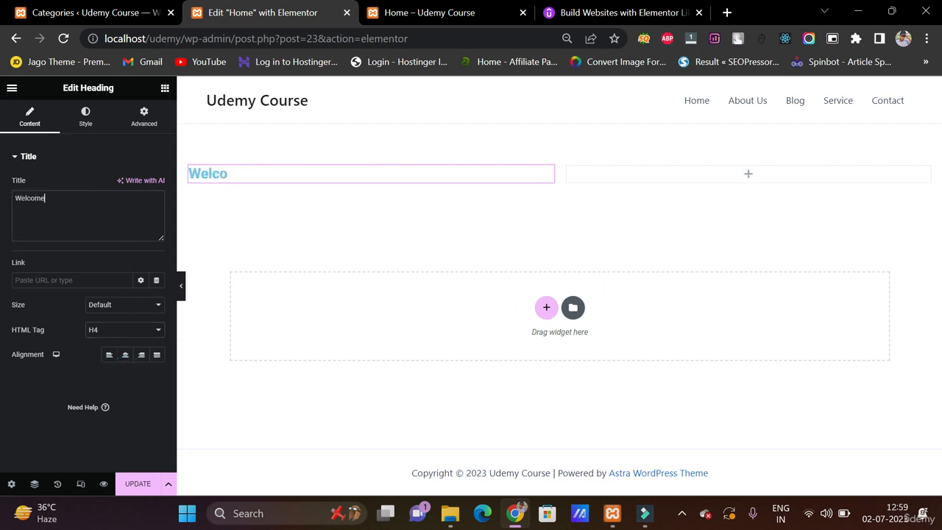
{"action": "type", "text": "to Udemy"}
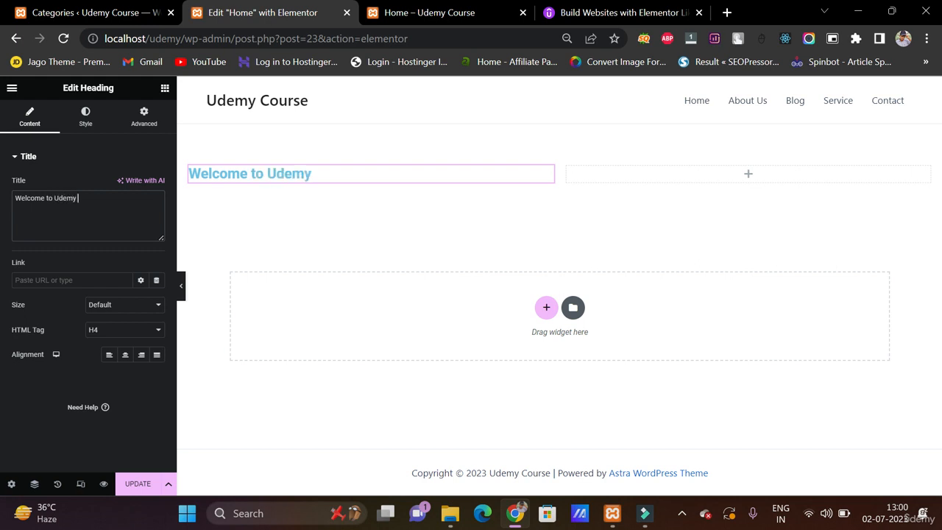
{"action": "type", "text": " COurserse"}
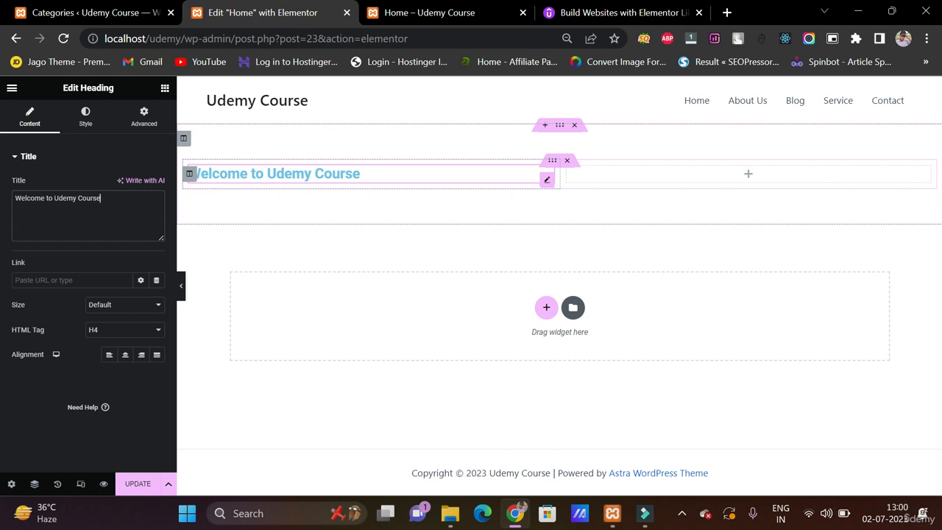
Step: Duplicate the "Welcome to Udemy Course" heading and set the lower copy's HTML tag to H1
{"action": "right_click", "coordinate": [250, 172]}
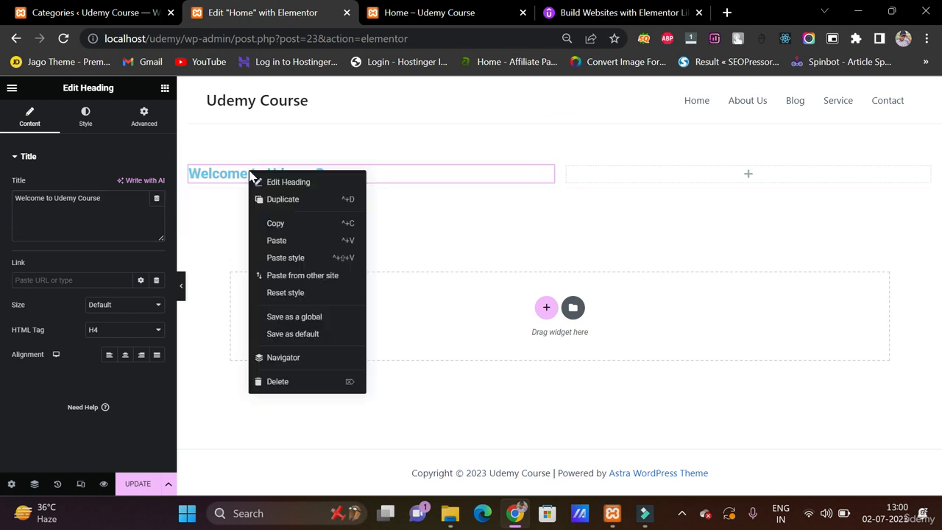
{"action": "left_click", "coordinate": [283, 200]}
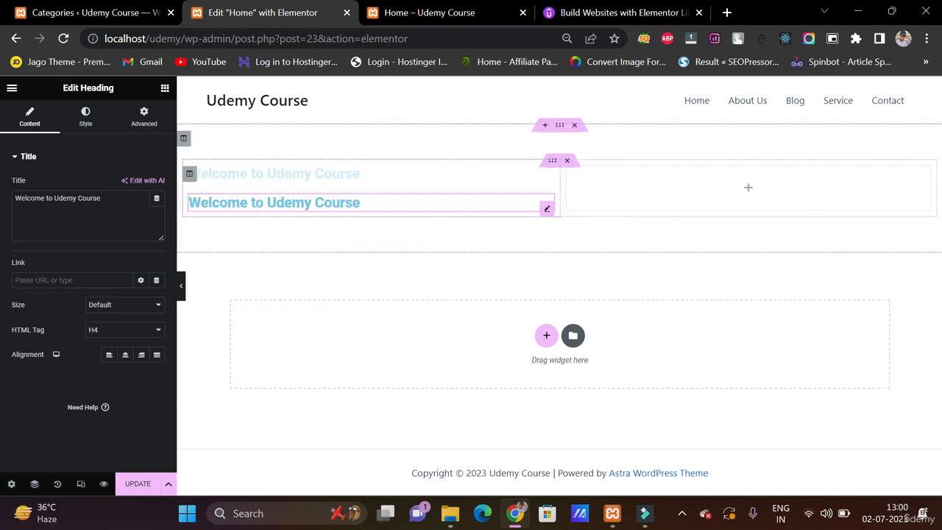
{"action": "left_click", "coordinate": [263, 201]}
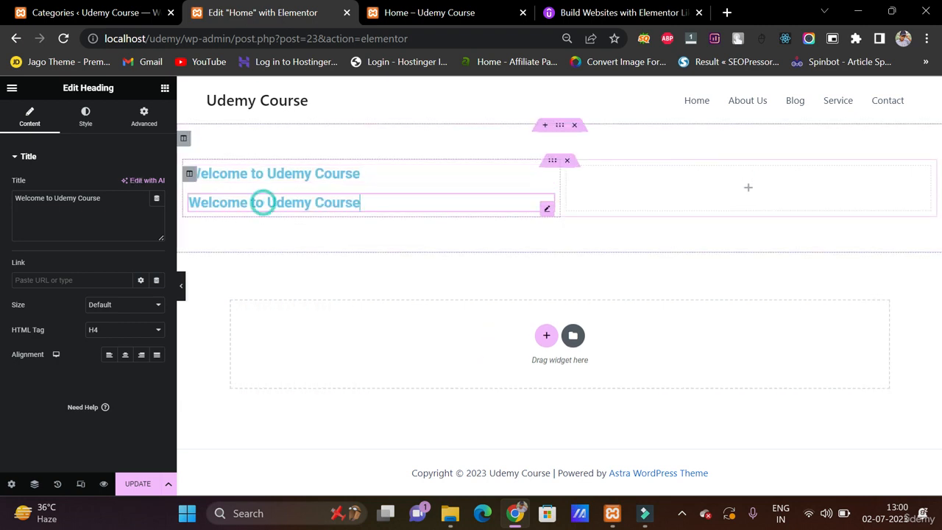
{"action": "left_click", "coordinate": [106, 330]}
{"action": "left_click", "coordinate": [99, 342]}
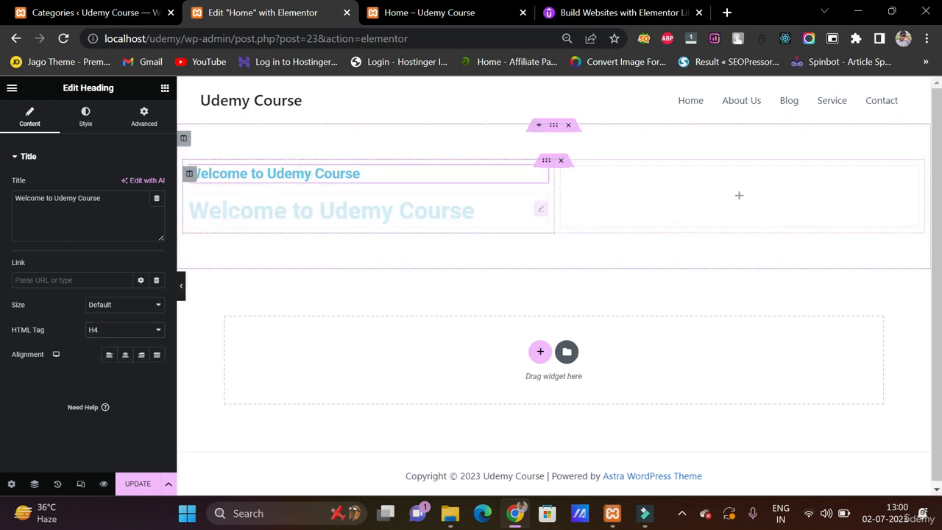
Step: Shorten the H1 heading's text to "Udemy Course" by deleting its opening words
{"action": "left_click", "coordinate": [315, 209]}
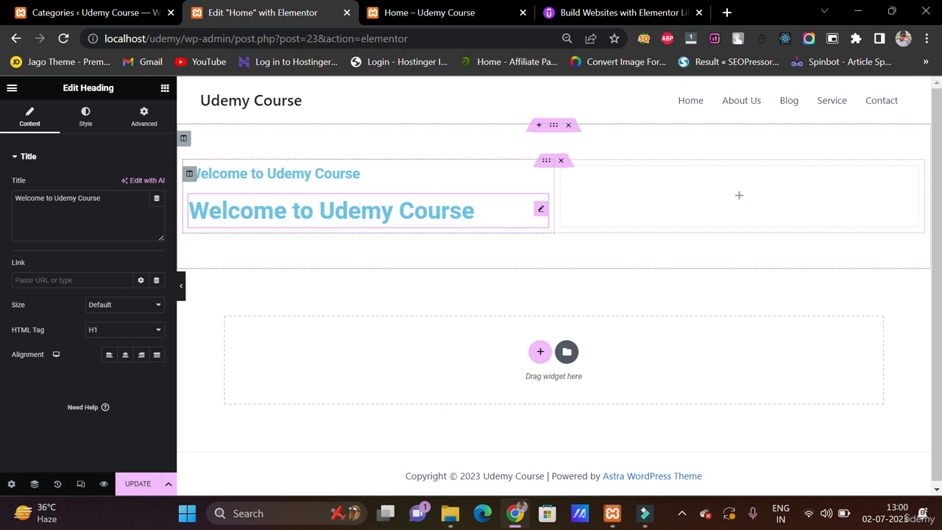
{"action": "key", "text": "BackSpace"}
{"action": "key", "text": "BackSpace"}
{"action": "key", "text": "BackSpace"}
{"action": "key", "text": "BackSpace"}
{"action": "key", "text": "BackSpace"}
{"action": "key", "text": "BackSpace"}
{"action": "key", "text": "BackSpace"}
{"action": "key", "text": "BackSpace"}
{"action": "key", "text": "BackSpace"}
{"action": "key", "text": "BackSpace"}
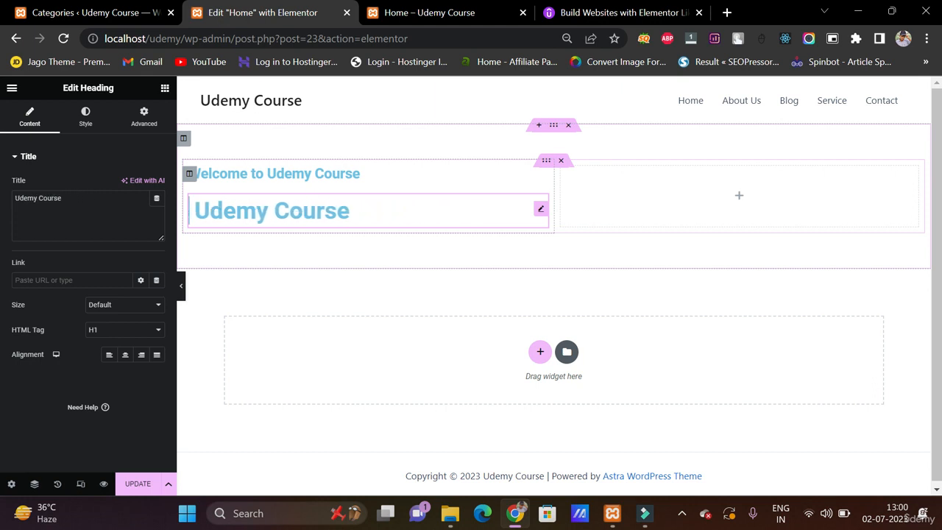
{"action": "key", "text": "BackSpace"}
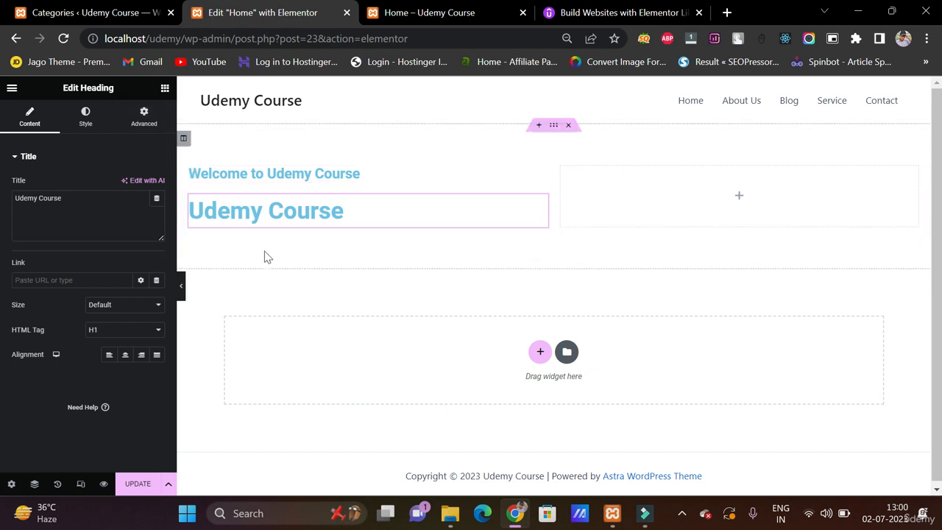
Step: Set the Primary global font's family to Poppins in the site settings
{"action": "left_click", "coordinate": [12, 485]}
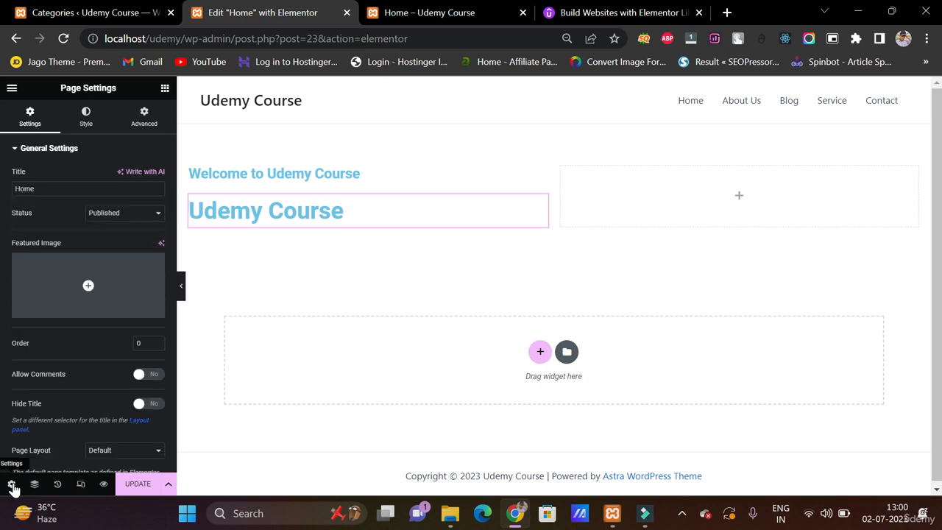
{"action": "left_click", "coordinate": [10, 94]}
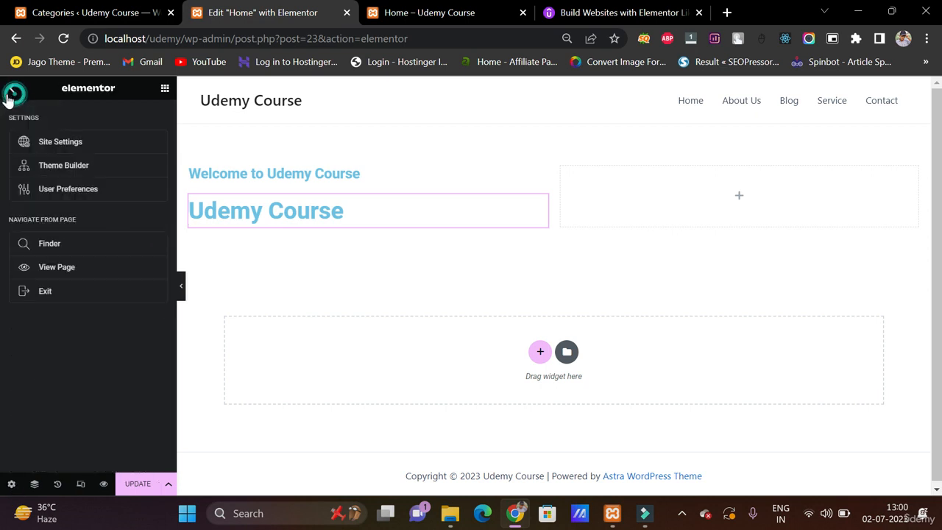
{"action": "left_click", "coordinate": [70, 145]}
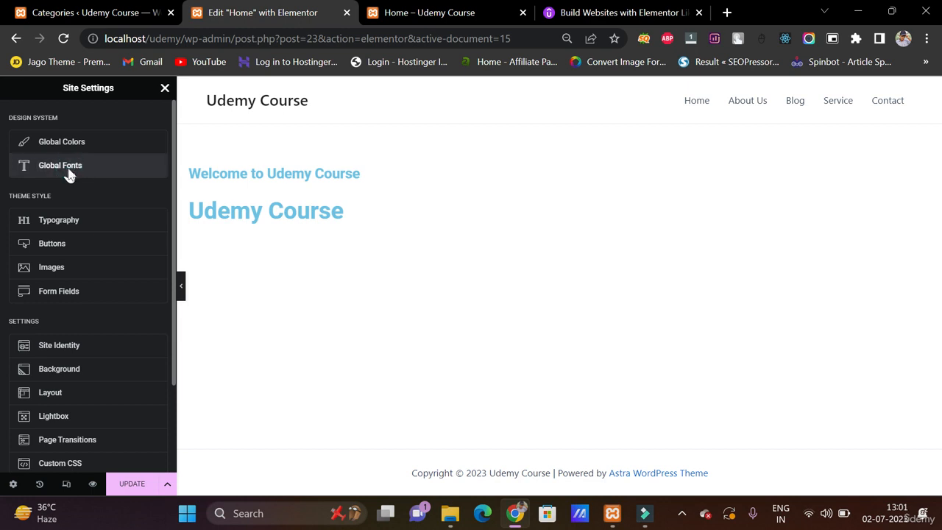
{"action": "left_click", "coordinate": [66, 167]}
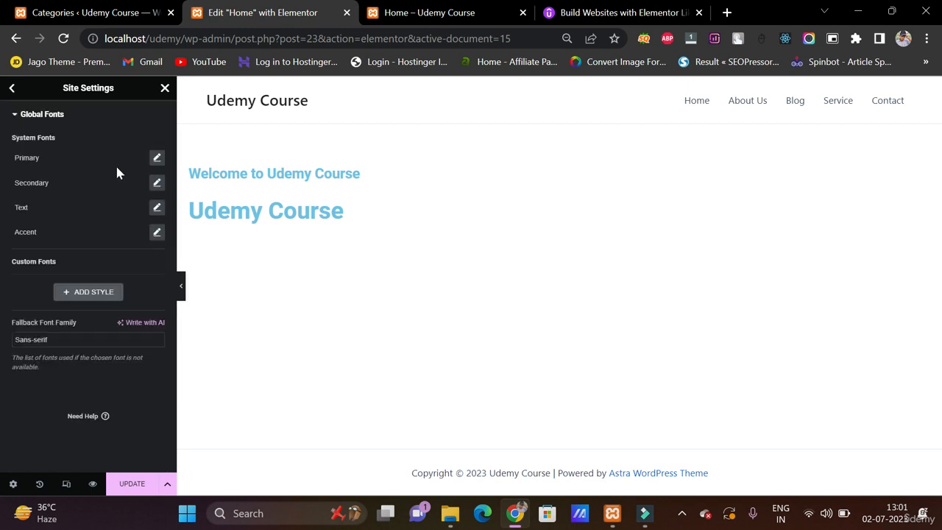
{"action": "left_click", "coordinate": [159, 163]}
{"action": "left_click", "coordinate": [119, 213]}
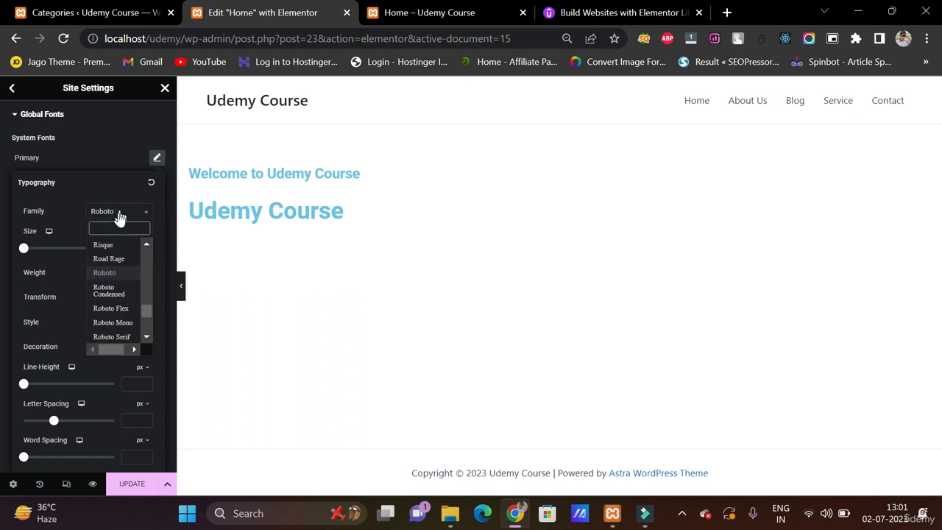
{"action": "left_click", "coordinate": [113, 231]}
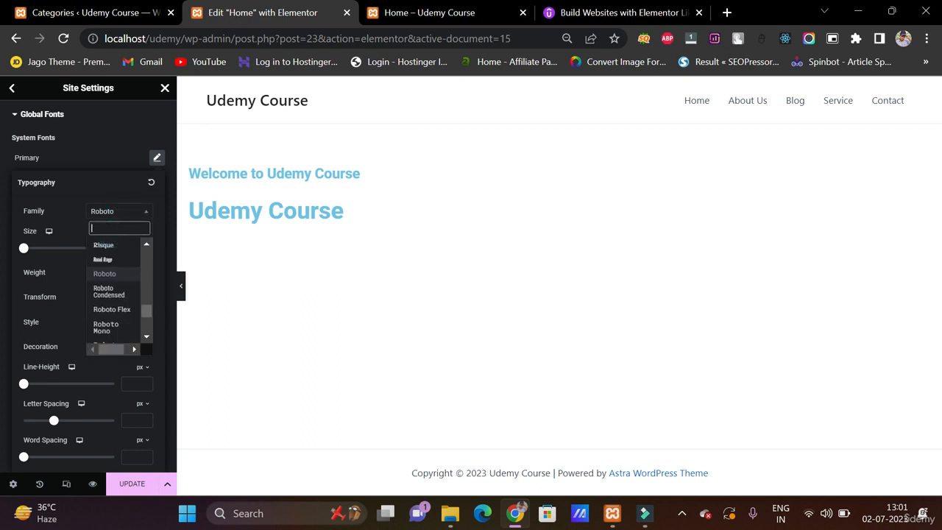
{"action": "type", "text": "popp"}
{"action": "key", "text": "BackSpace"}
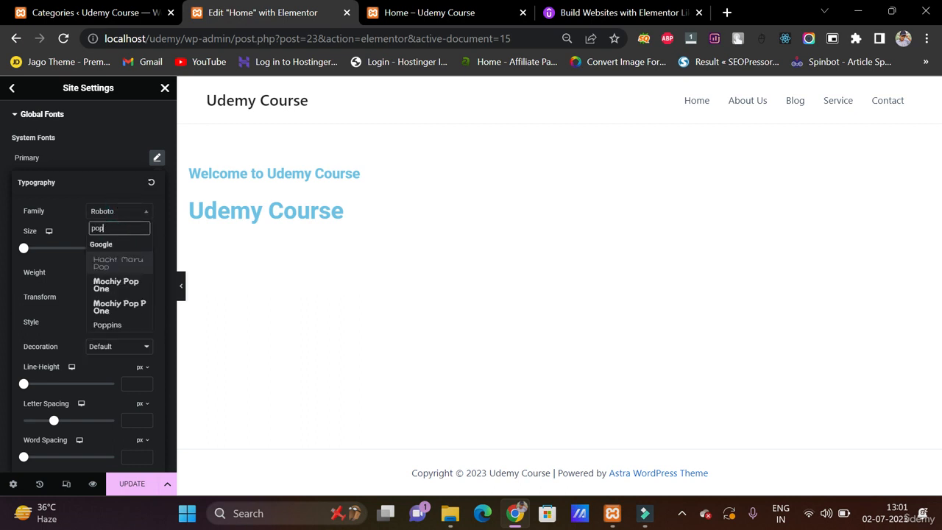
{"action": "type", "text": "po"}
{"action": "key", "text": "BackSpace"}
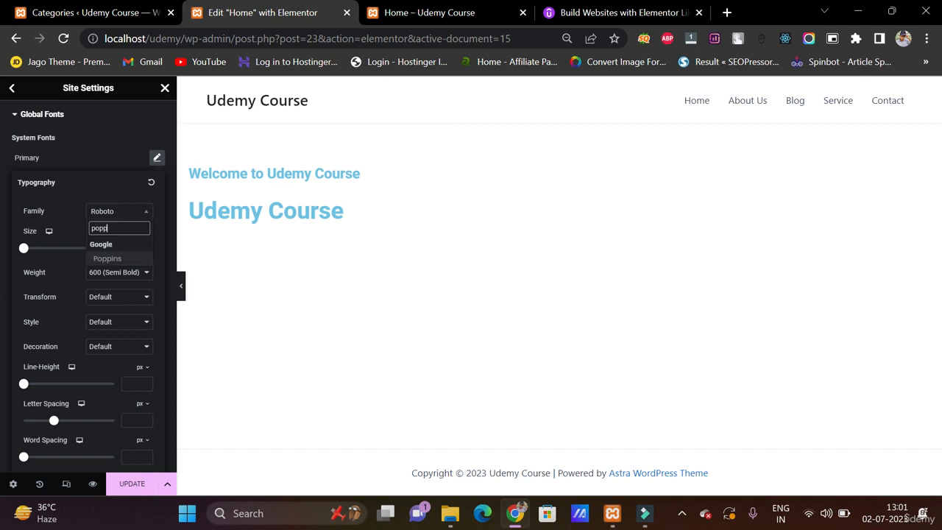
{"action": "left_click", "coordinate": [116, 257]}
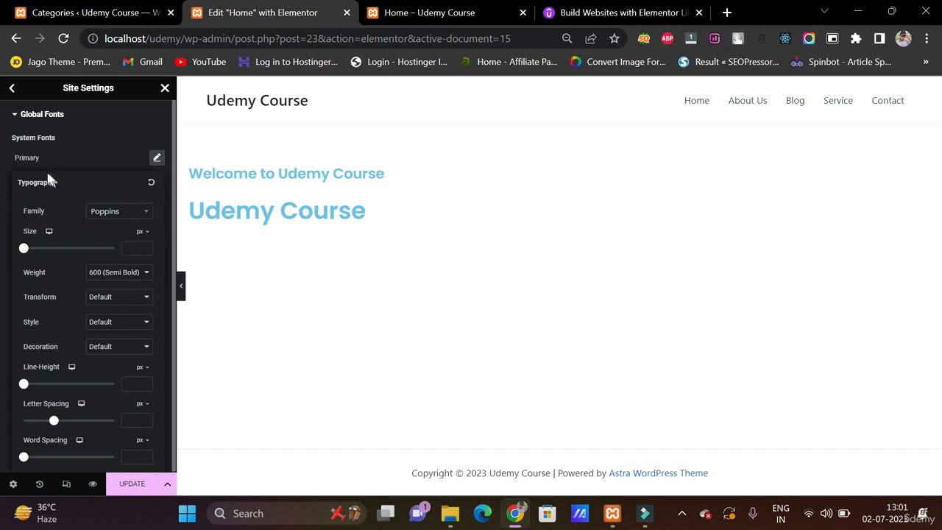
{"action": "left_click", "coordinate": [8, 177]}
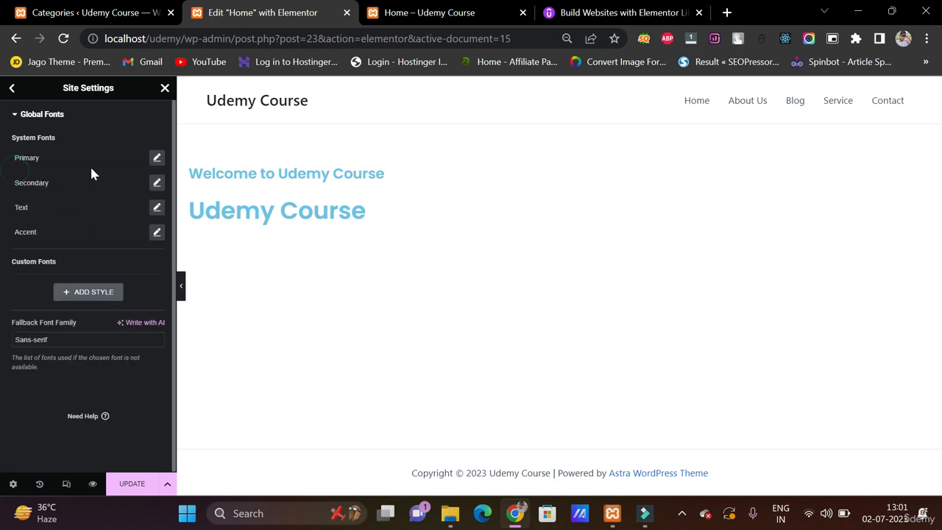
Step: Change the Secondary global font's family to Poppins
{"action": "left_click", "coordinate": [156, 184]}
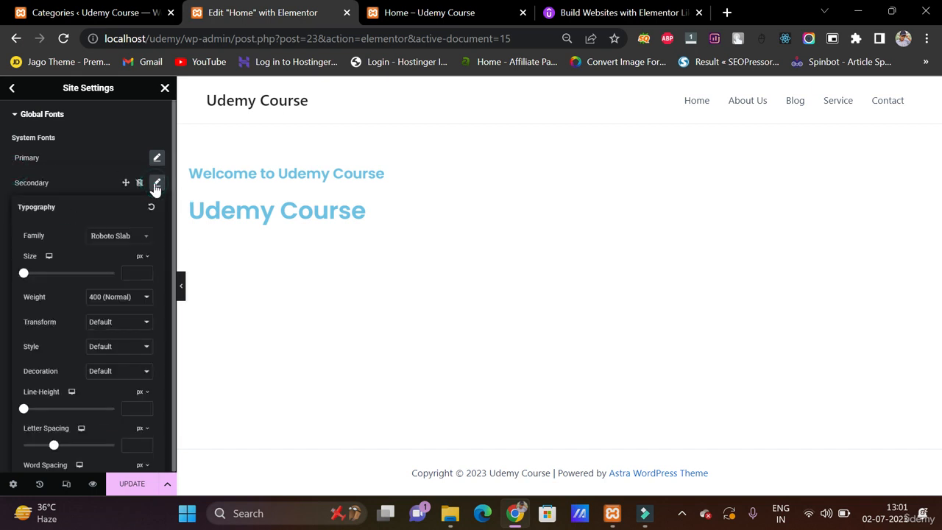
{"action": "left_click", "coordinate": [131, 237]}
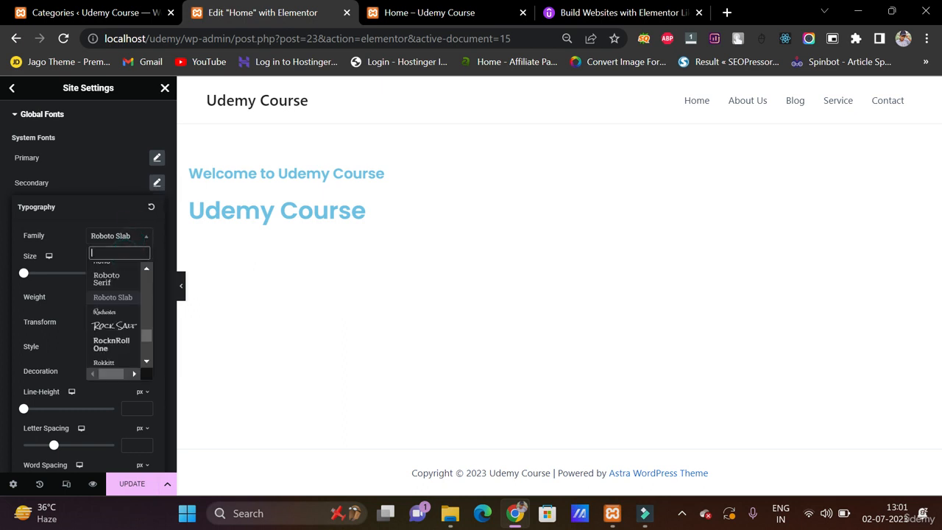
{"action": "type", "text": "popp"}
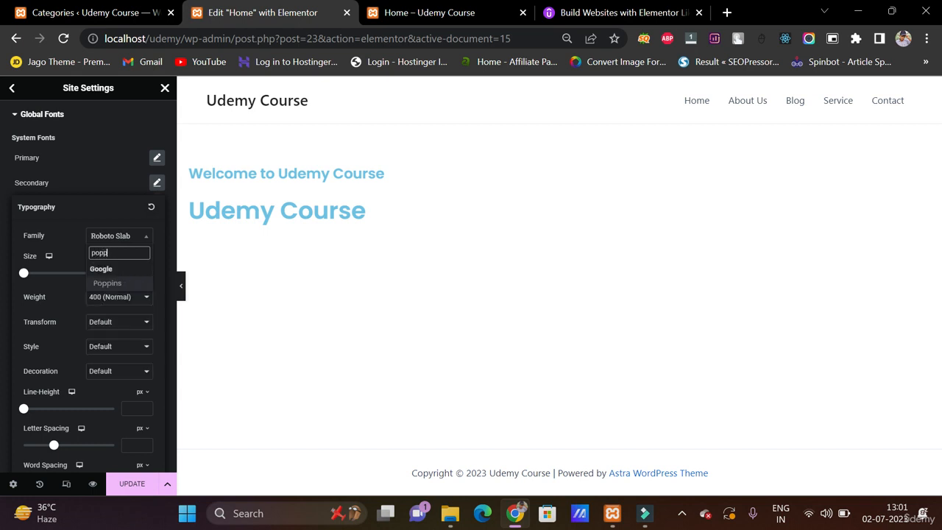
{"action": "left_click", "coordinate": [126, 287]}
{"action": "left_click", "coordinate": [11, 220]}
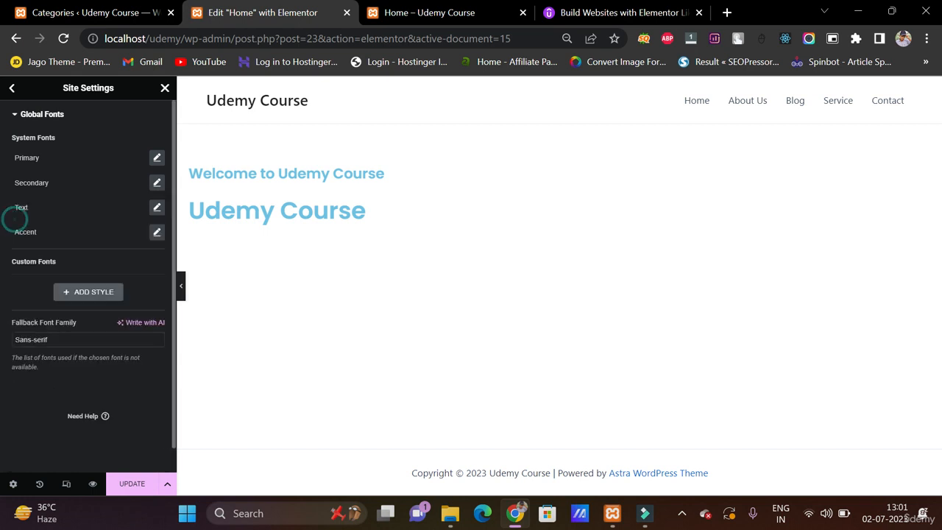
Step: Change the Text global font's family to Poppins
{"action": "left_click", "coordinate": [159, 209]}
{"action": "left_click", "coordinate": [126, 266]}
{"action": "left_click", "coordinate": [98, 266]}
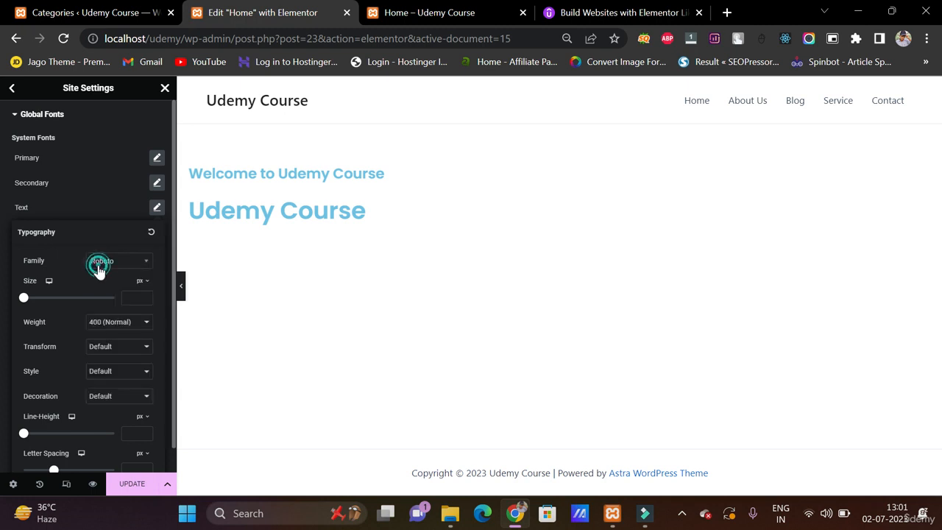
{"action": "type", "text": "po"}
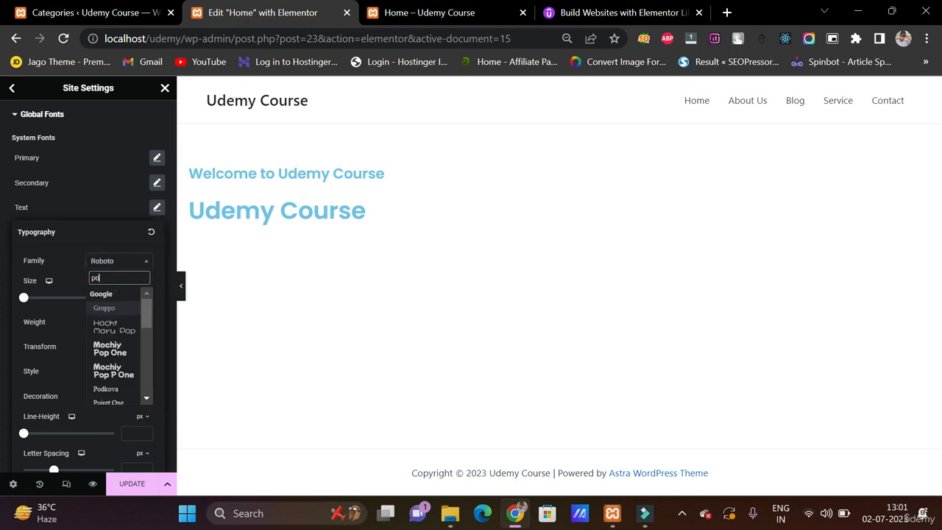
{"action": "type", "text": "pp"}
{"action": "left_click", "coordinate": [119, 312]}
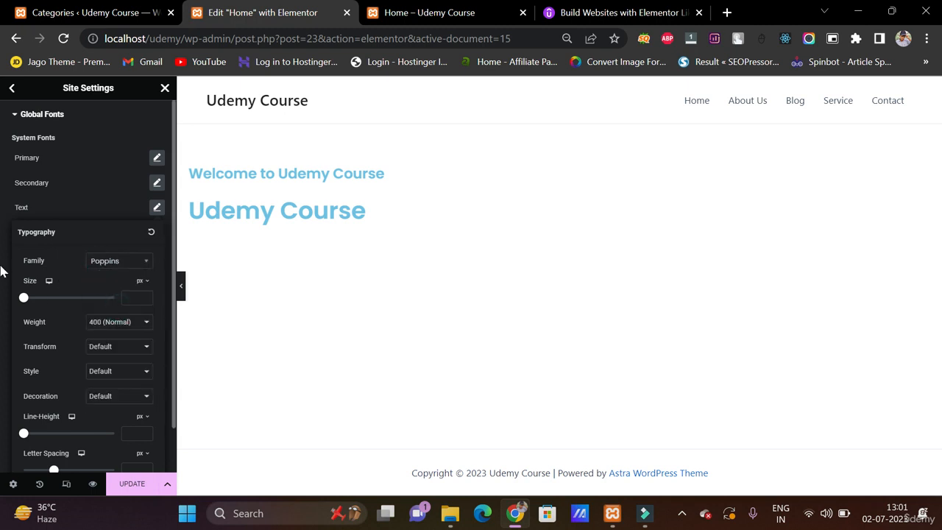
{"action": "left_click", "coordinate": [14, 264]}
Step: Set the Accent global font's family to Poppins and save the global font changes
{"action": "left_click", "coordinate": [156, 232]}
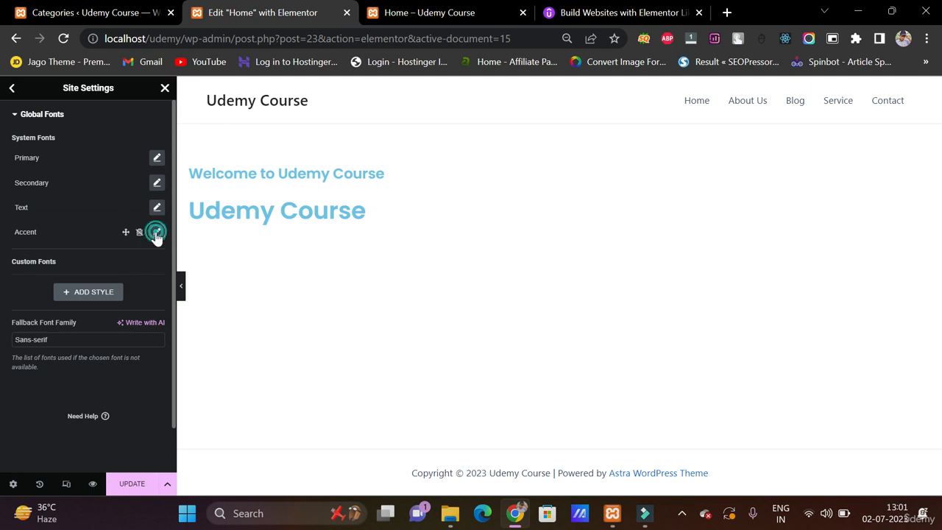
{"action": "left_click", "coordinate": [126, 290]}
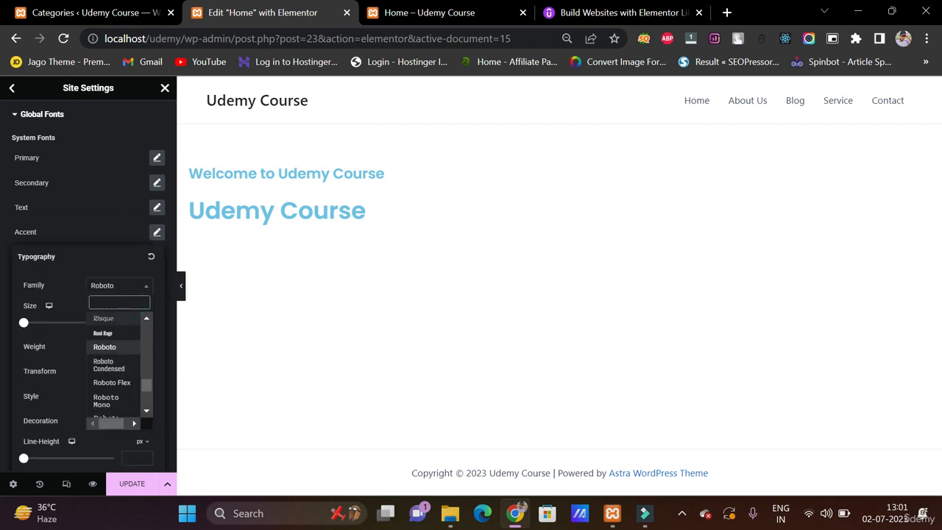
{"action": "type", "text": "poppi"}
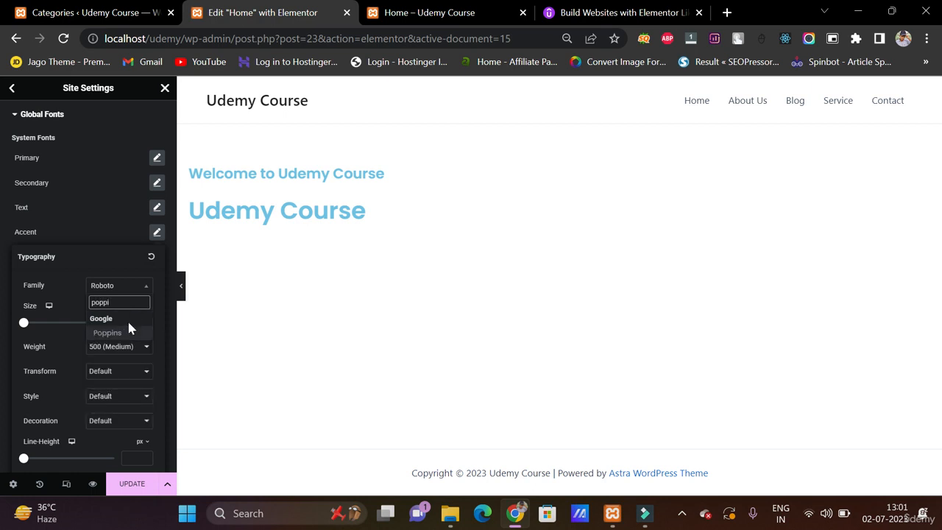
{"action": "left_click", "coordinate": [124, 332]}
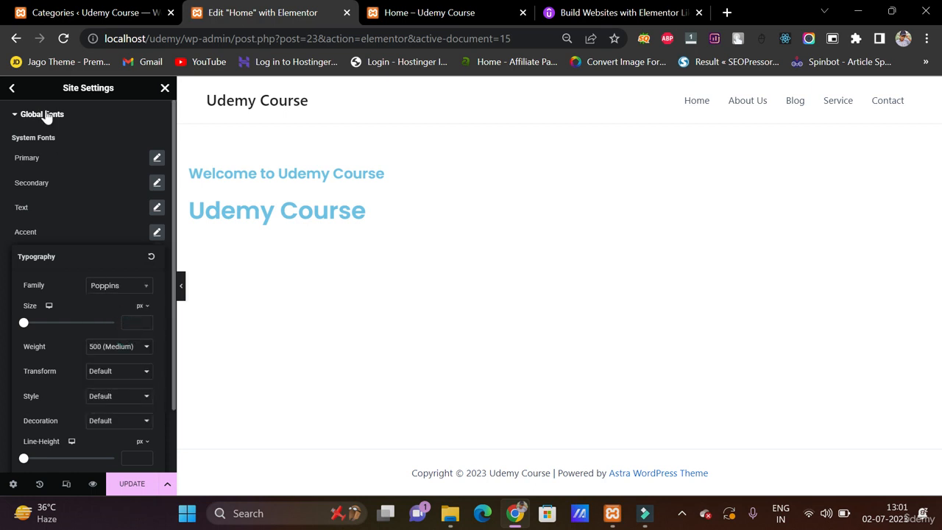
{"action": "left_click", "coordinate": [12, 88]}
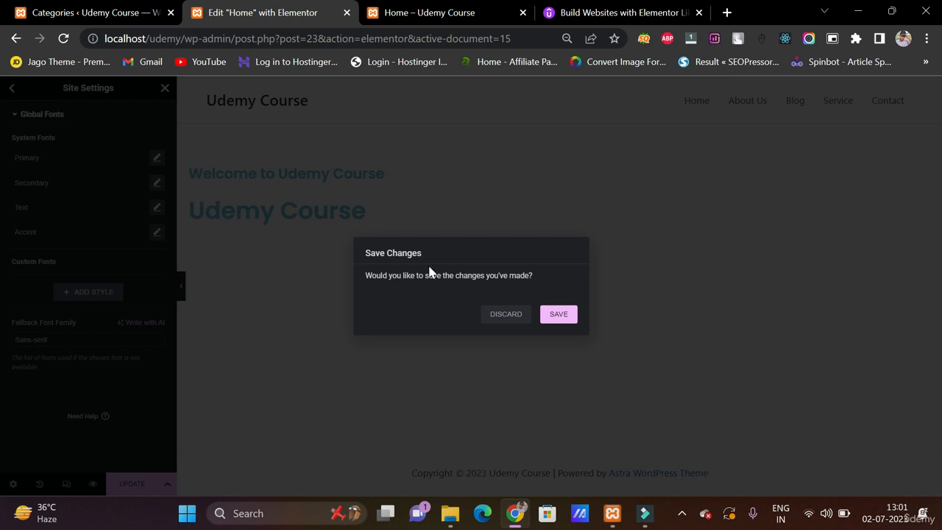
{"action": "left_click", "coordinate": [557, 315]}
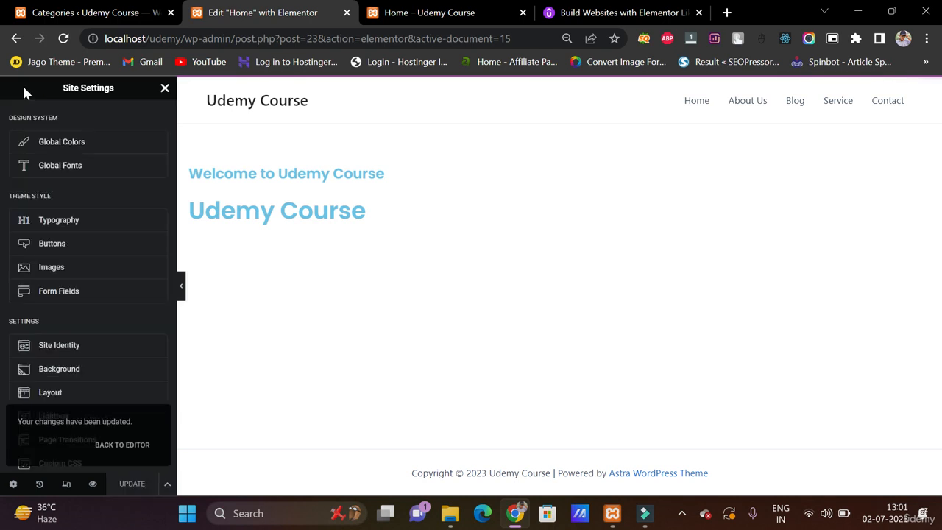
Step: Add a custom global color named "black" with the value #000000
{"action": "left_click", "coordinate": [67, 146]}
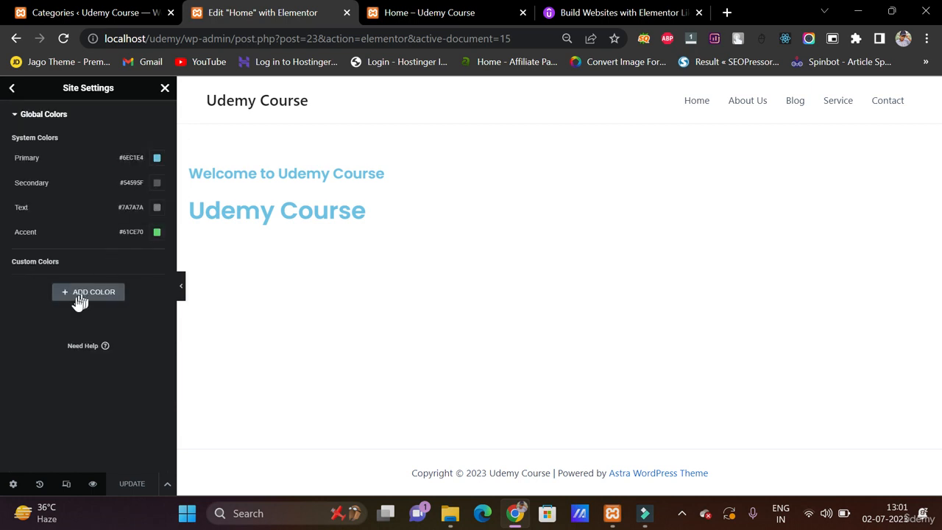
{"action": "left_click", "coordinate": [79, 300]}
{"action": "double_click", "coordinate": [39, 282]}
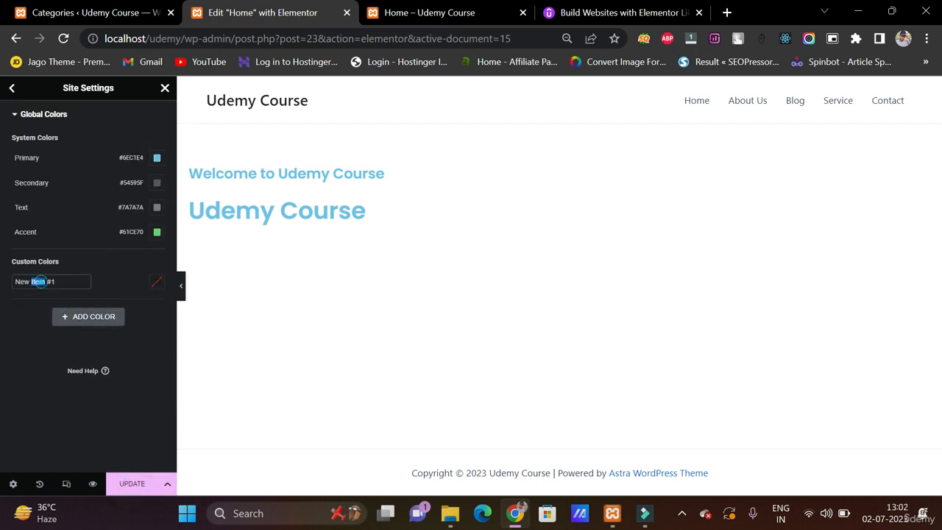
{"action": "triple_click", "coordinate": [40, 281]}
{"action": "type", "text": "black"}
{"action": "left_click", "coordinate": [157, 283]}
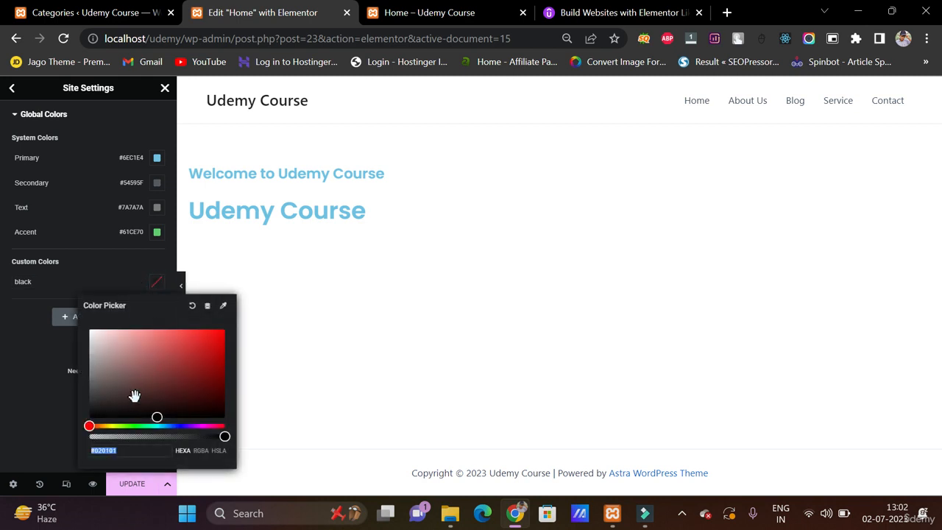
{"action": "left_click_drag", "start_coordinate": [116, 413], "coordinate": [19, 431]}
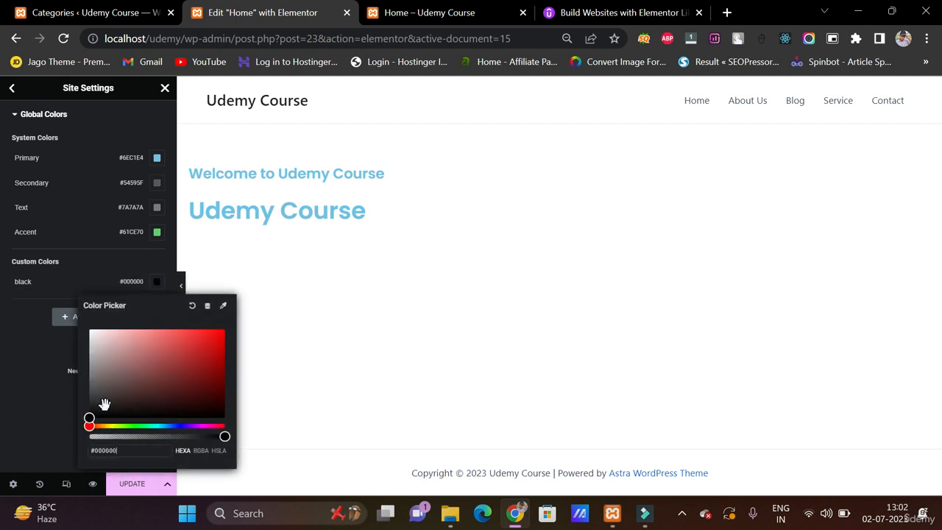
{"action": "left_click", "coordinate": [22, 447]}
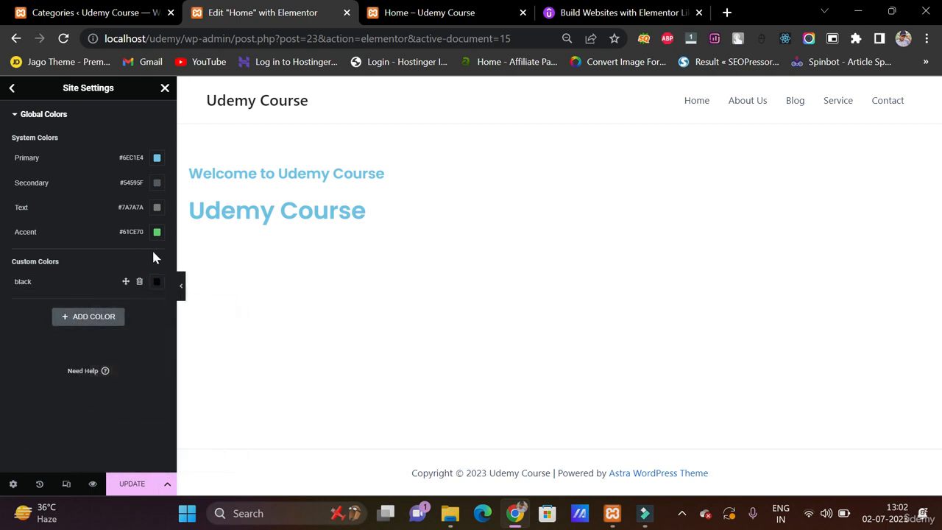
Step: Add a second custom global color named "blue" with the value #0258A1 and save the site settings
{"action": "left_click", "coordinate": [108, 318]}
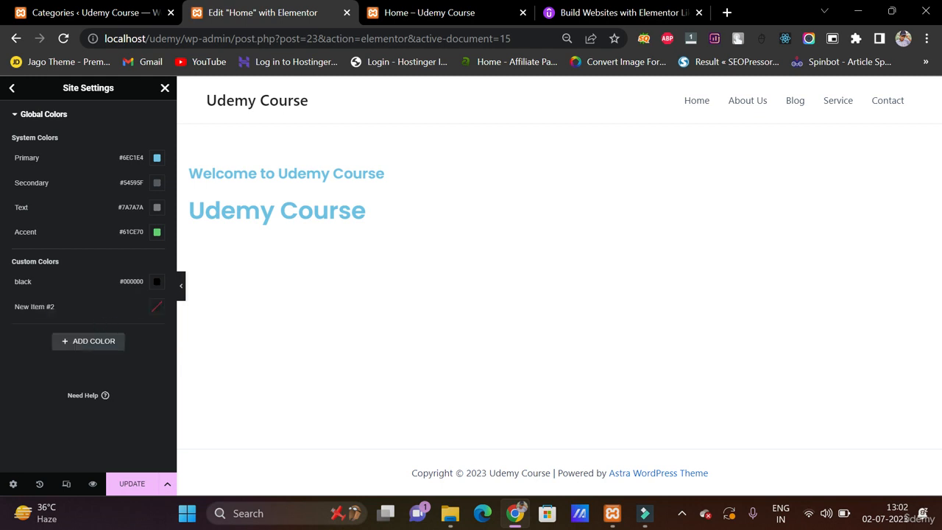
{"action": "left_click", "coordinate": [48, 306]}
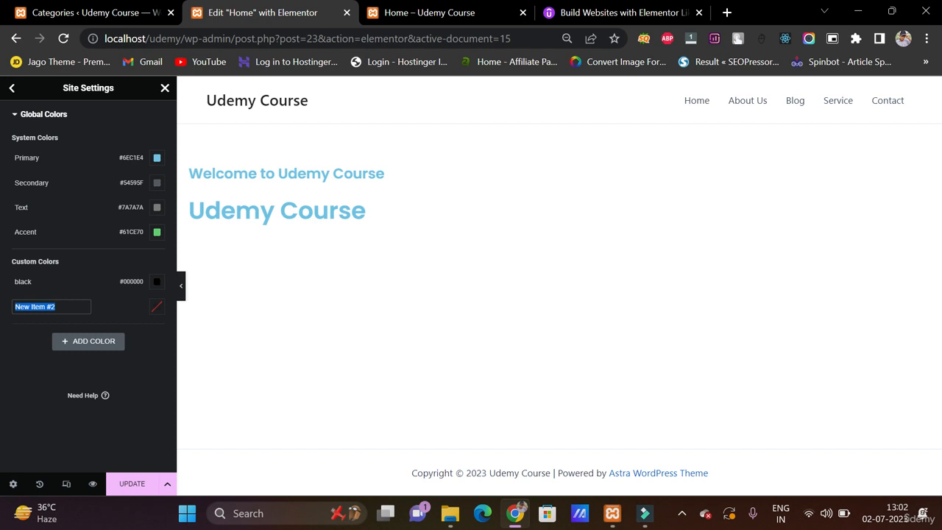
{"action": "type", "text": "y"}
{"action": "left_click", "coordinate": [156, 310]}
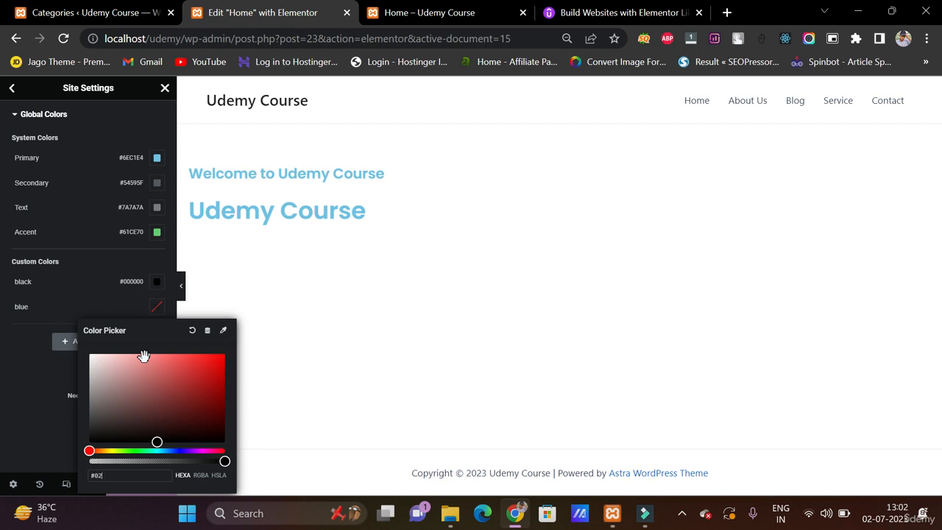
{"action": "type", "text": "#0258a"}
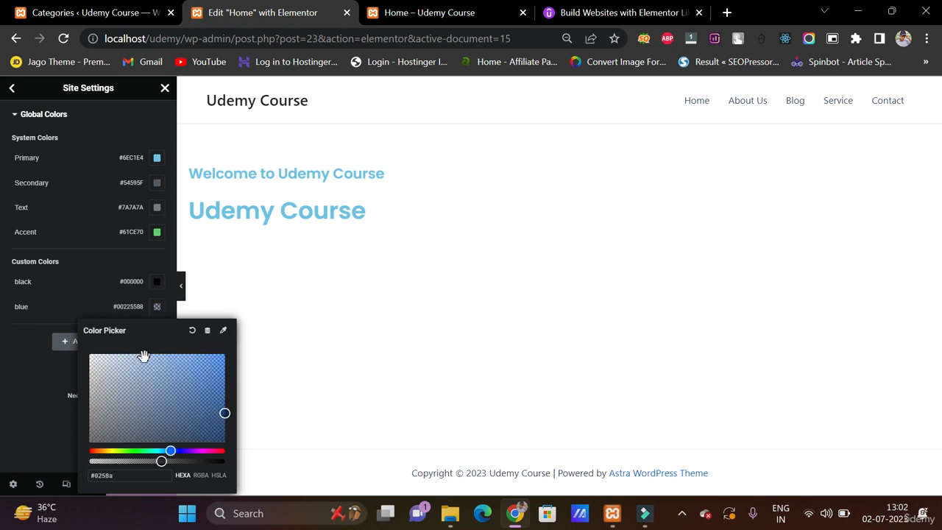
{"action": "type", "text": "1"}
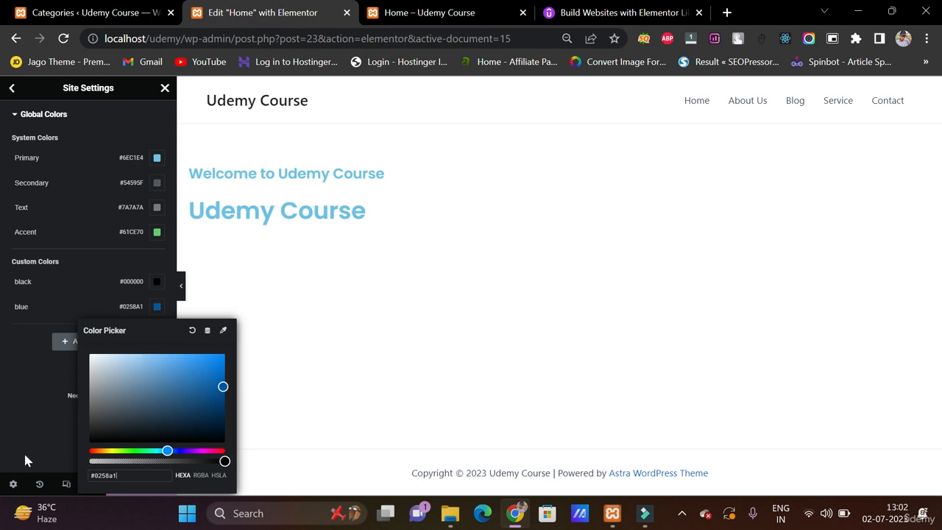
{"action": "left_click", "coordinate": [25, 461]}
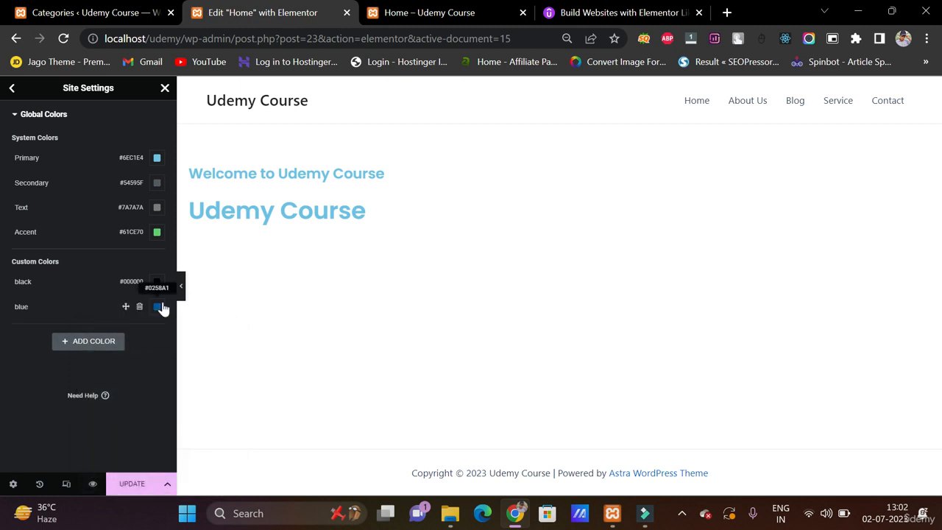
{"action": "left_click", "coordinate": [132, 485]}
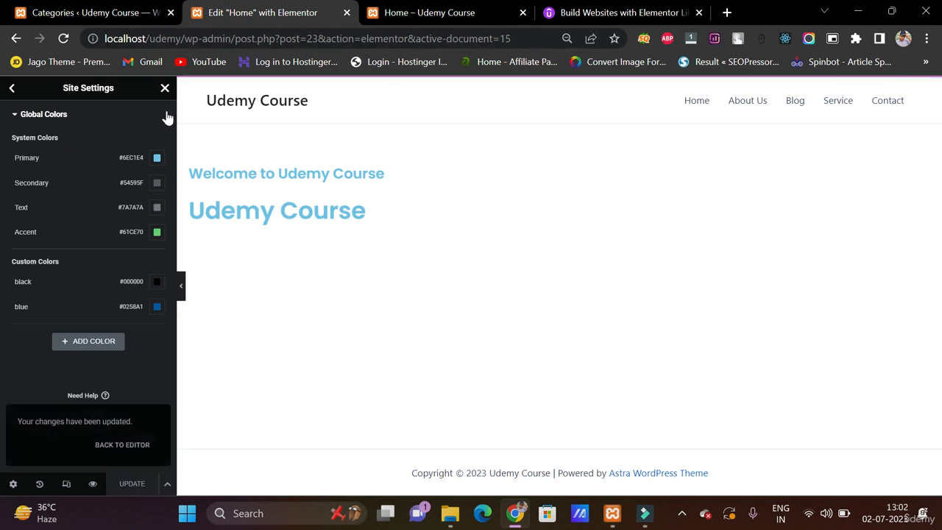
Step: Give the section containing the headings a classic background with the color #f4f4f4
{"action": "left_click", "coordinate": [163, 88]}
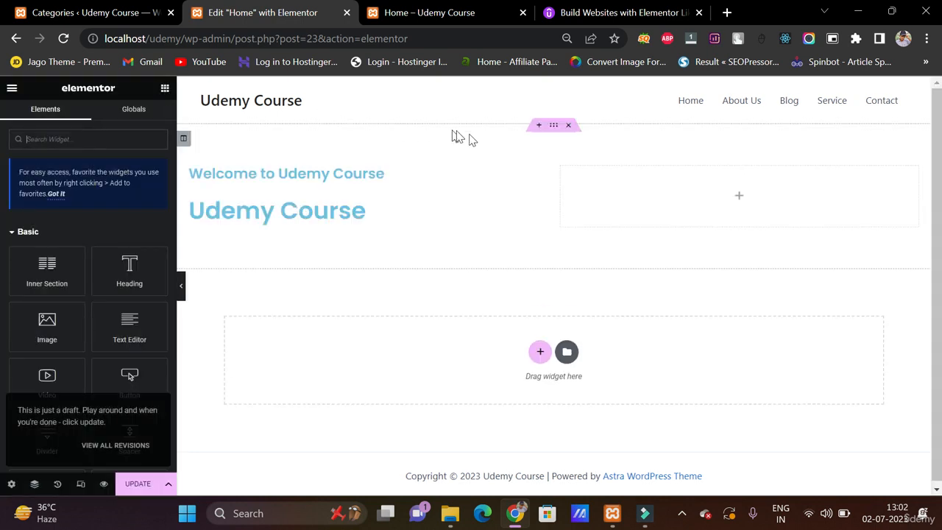
{"action": "left_click", "coordinate": [553, 126]}
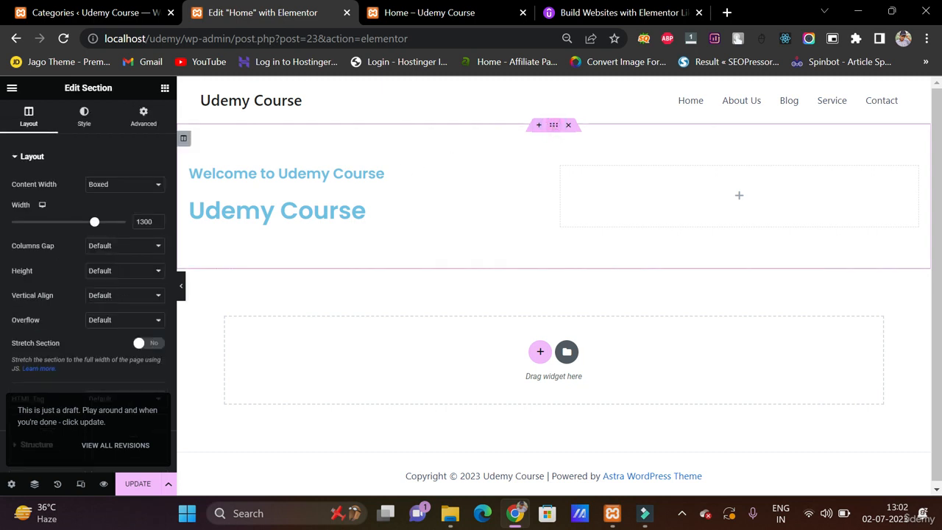
{"action": "left_click", "coordinate": [85, 118]}
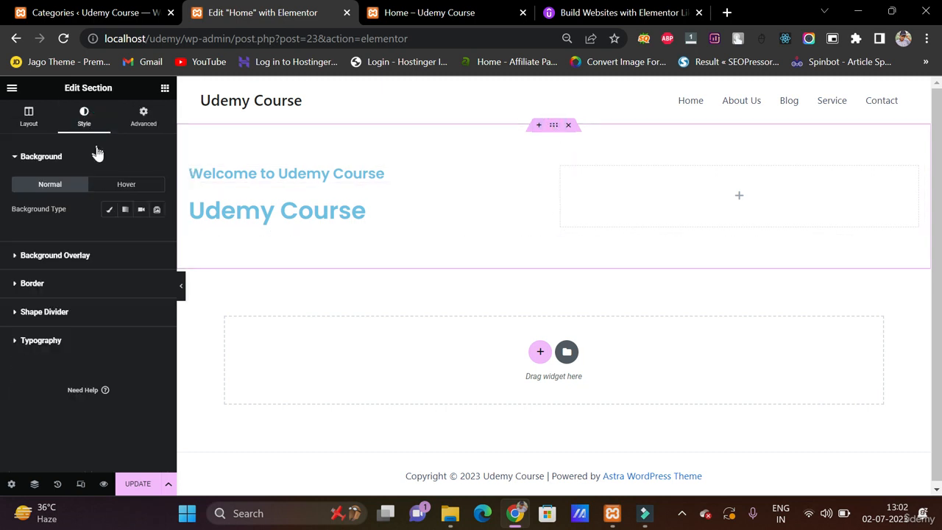
{"action": "left_click", "coordinate": [110, 211]}
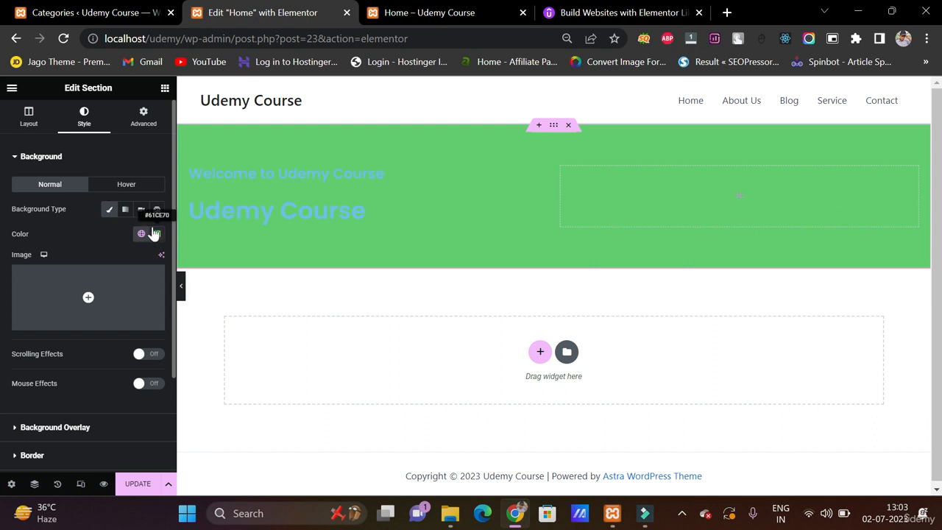
{"action": "left_click", "coordinate": [155, 234]}
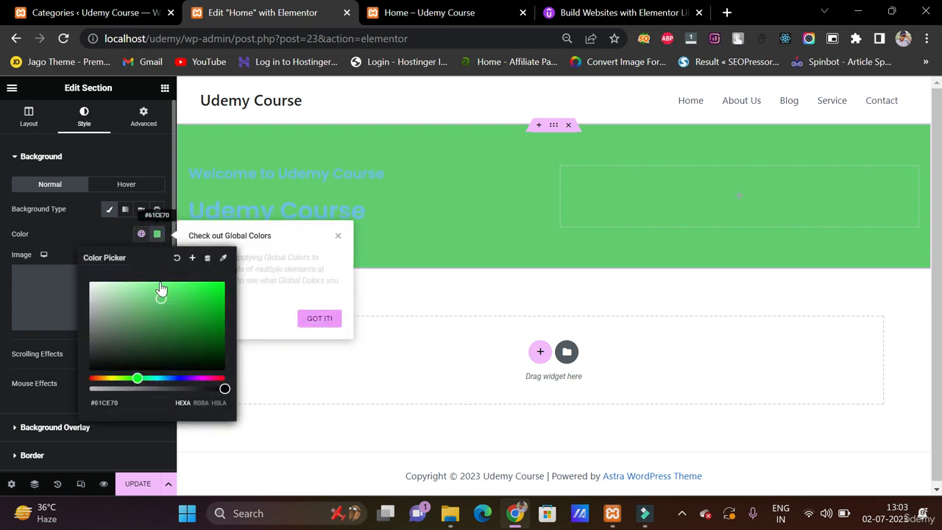
{"action": "left_click", "coordinate": [320, 318]}
{"action": "left_click", "coordinate": [140, 404]}
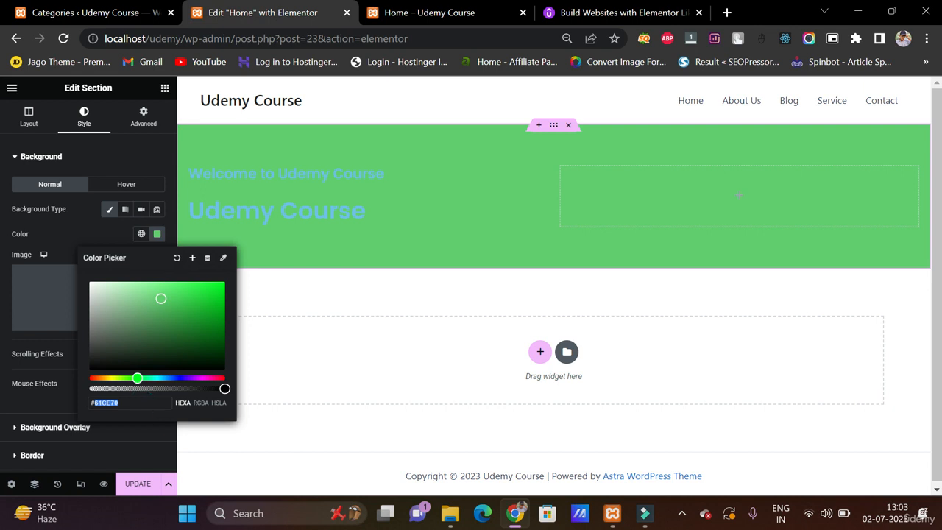
{"action": "type", "text": "#f4f4f4"}
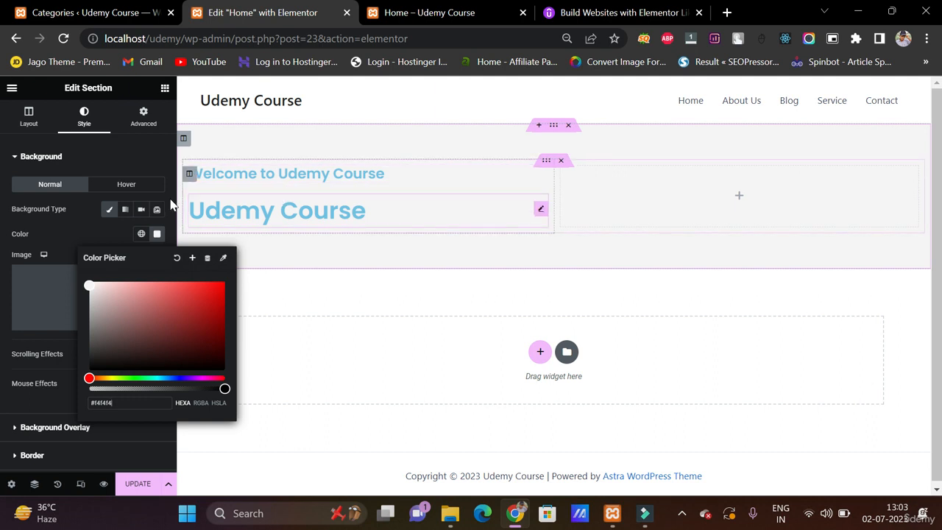
{"action": "left_click", "coordinate": [96, 232]}
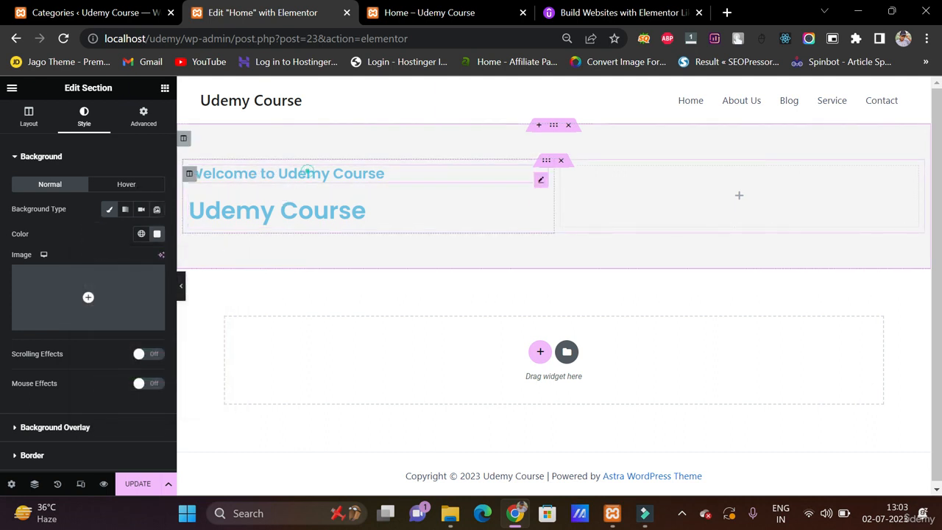
Step: Set the "Welcome to Udemy Course" heading's text color to the global color black
{"action": "left_click", "coordinate": [307, 170]}
{"action": "left_click", "coordinate": [85, 119]}
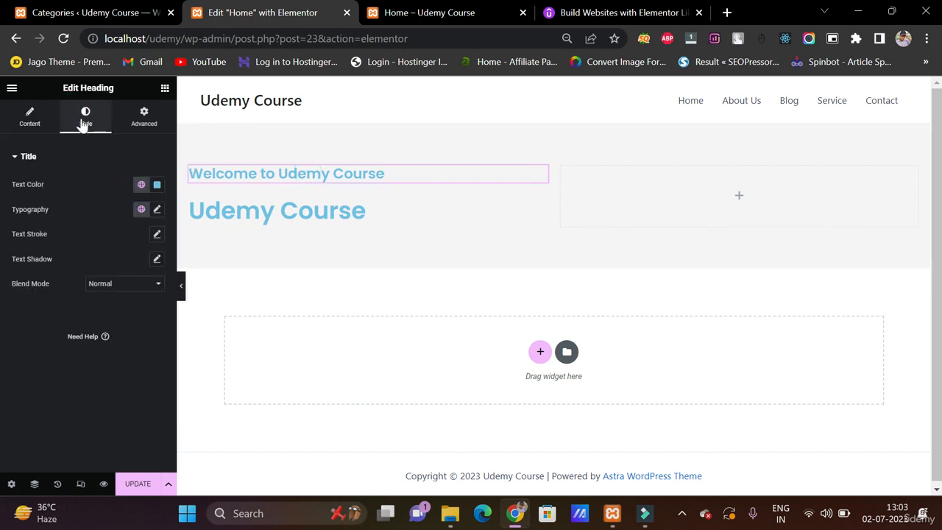
{"action": "left_click", "coordinate": [142, 185]}
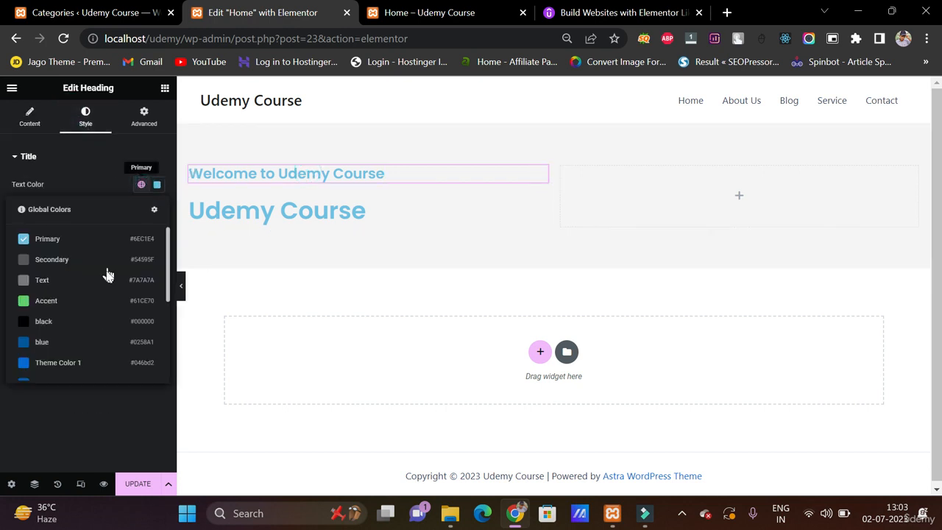
{"action": "left_click", "coordinate": [93, 324]}
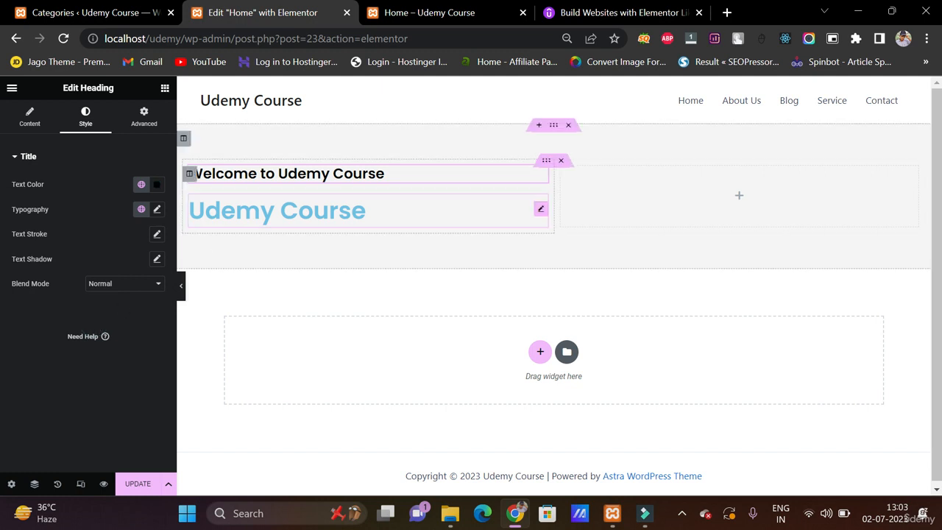
Step: Set the "Udemy Course" heading's text color to the global color blue and preview the page
{"action": "left_click", "coordinate": [268, 209]}
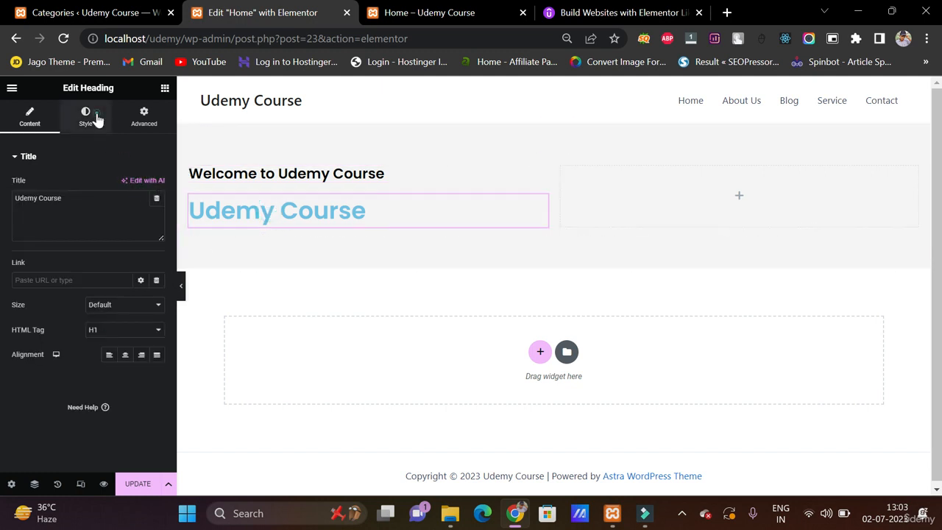
{"action": "left_click", "coordinate": [104, 134]}
{"action": "left_click", "coordinate": [141, 185]}
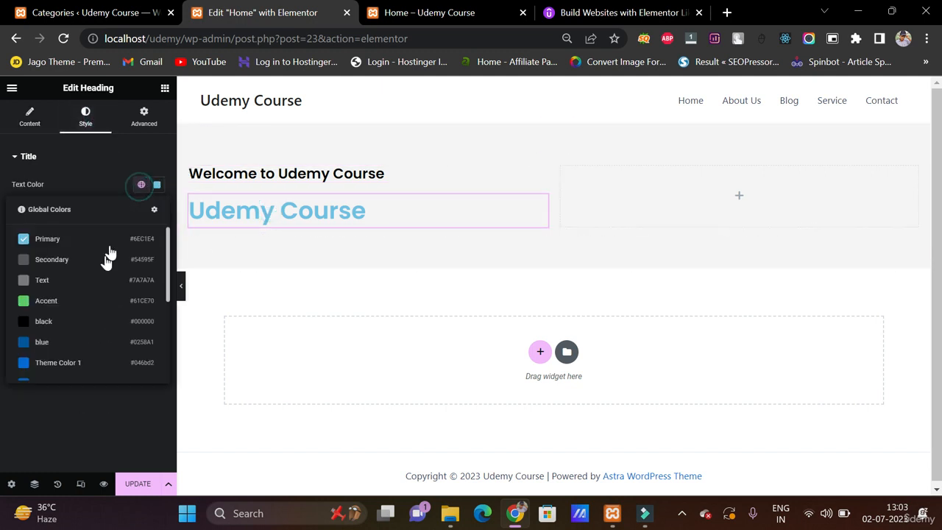
{"action": "left_click", "coordinate": [89, 321]}
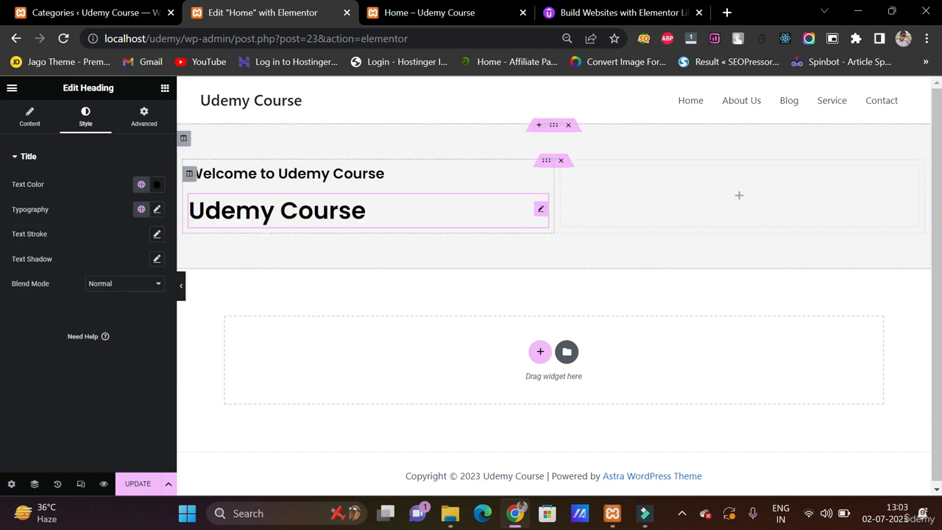
{"action": "left_click", "coordinate": [140, 186]}
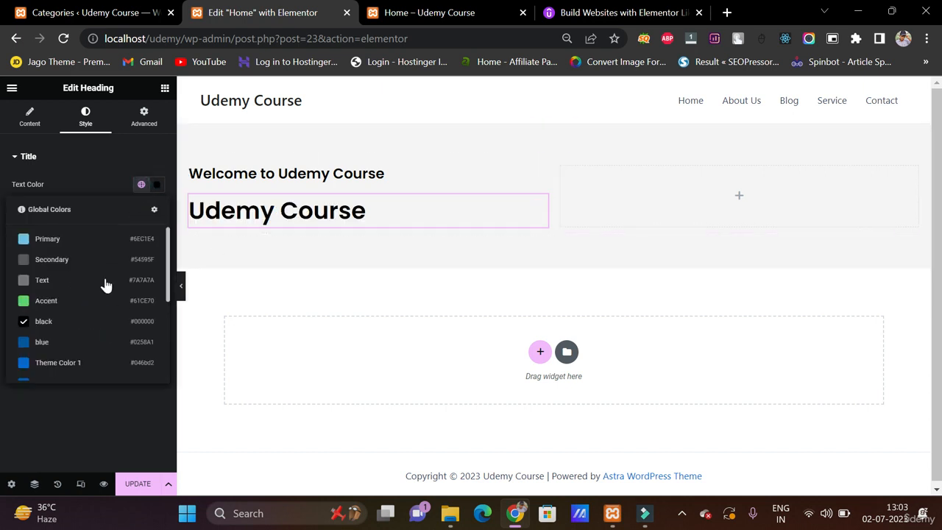
{"action": "left_click", "coordinate": [99, 341]}
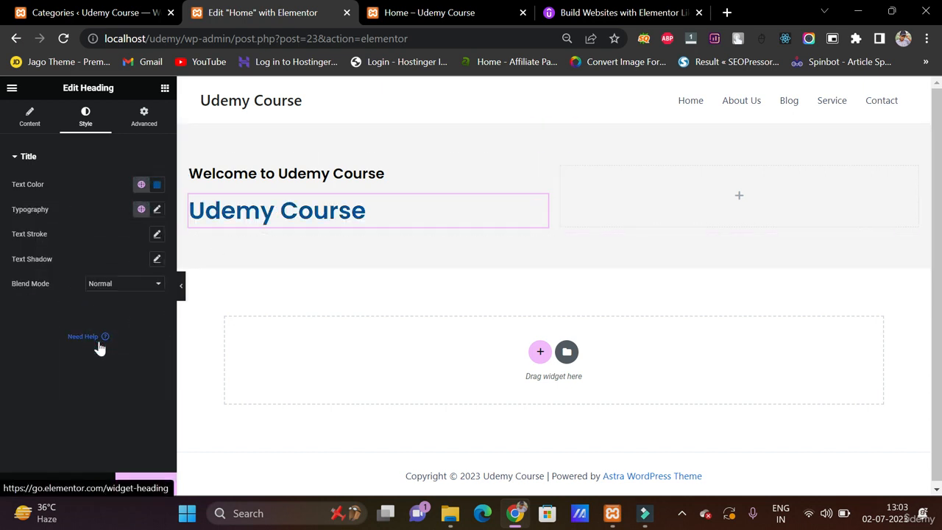
{"action": "left_click", "coordinate": [181, 289]}
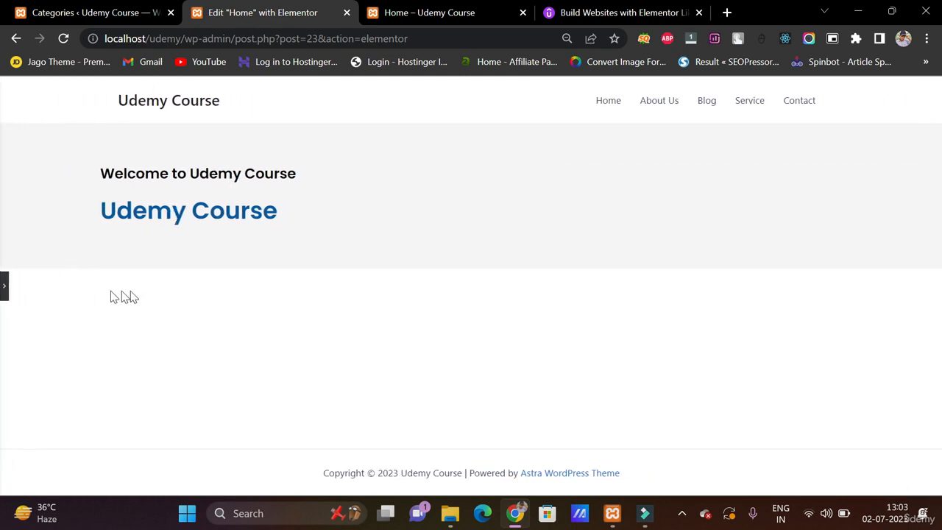
{"action": "left_click", "coordinate": [5, 285]}
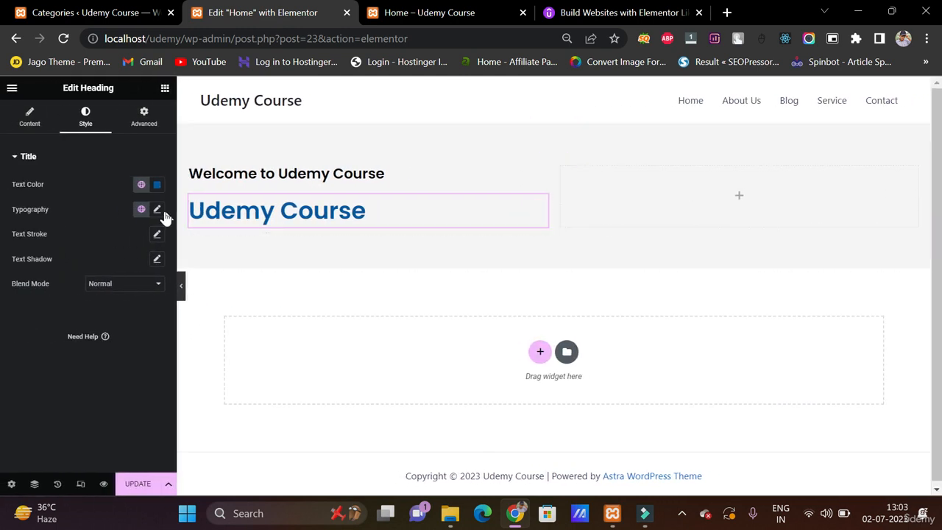
Step: Set the "Udemy Course" heading's typography to weight 900 (Black) and size 50 px
{"action": "left_click", "coordinate": [157, 210]}
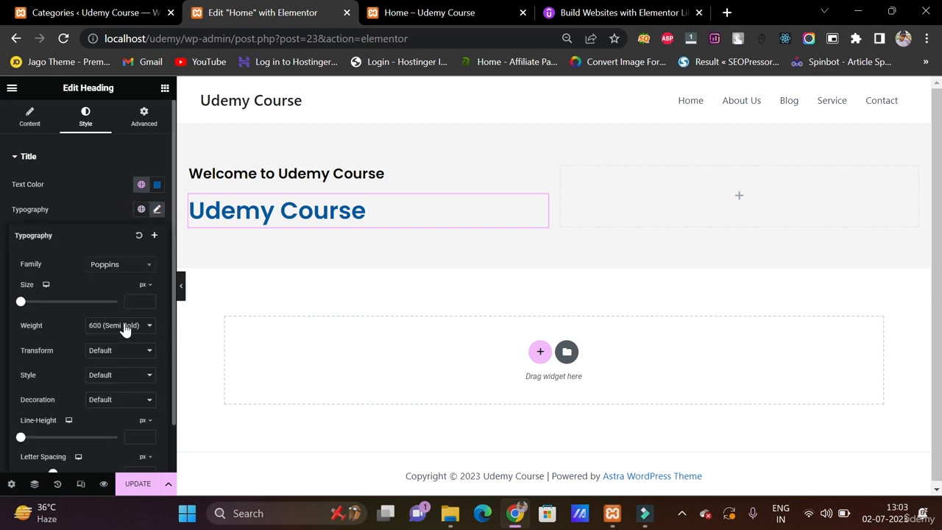
{"action": "left_click", "coordinate": [125, 328]}
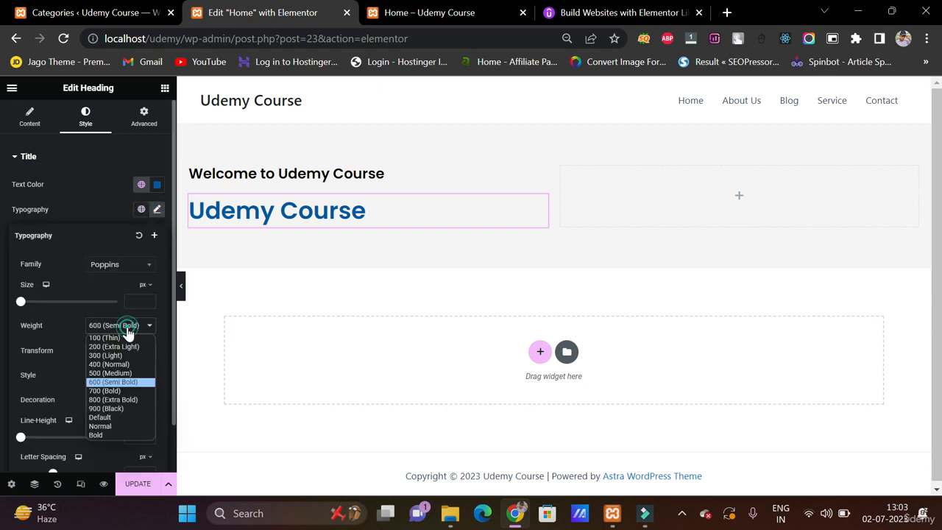
{"action": "left_click", "coordinate": [116, 410]}
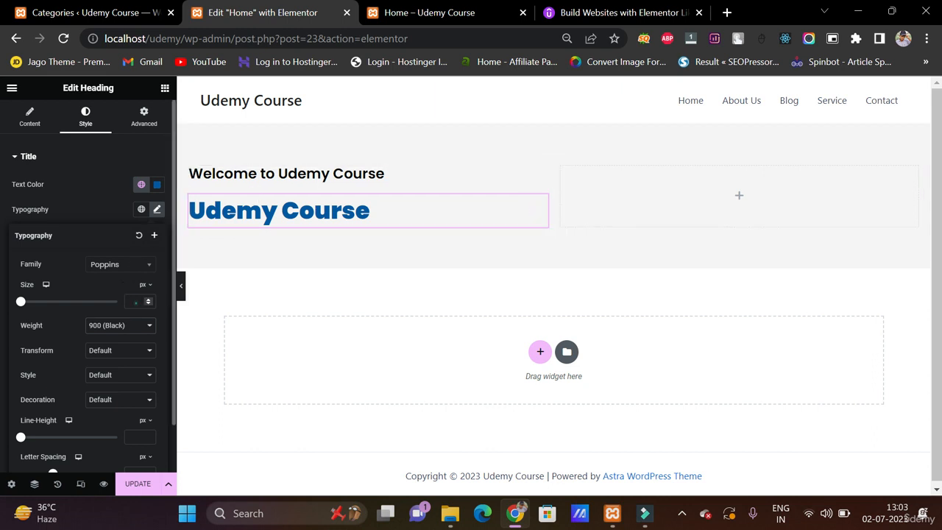
{"action": "left_click", "coordinate": [135, 301]}
{"action": "type", "text": "40"}
{"action": "key", "text": "Up"}
{"action": "key", "text": "Up"}
{"action": "key", "text": "Up"}
{"action": "key", "text": "Up"}
{"action": "key", "text": "Up"}
{"action": "key", "text": "Up"}
{"action": "key", "text": "Up"}
{"action": "key", "text": "Up"}
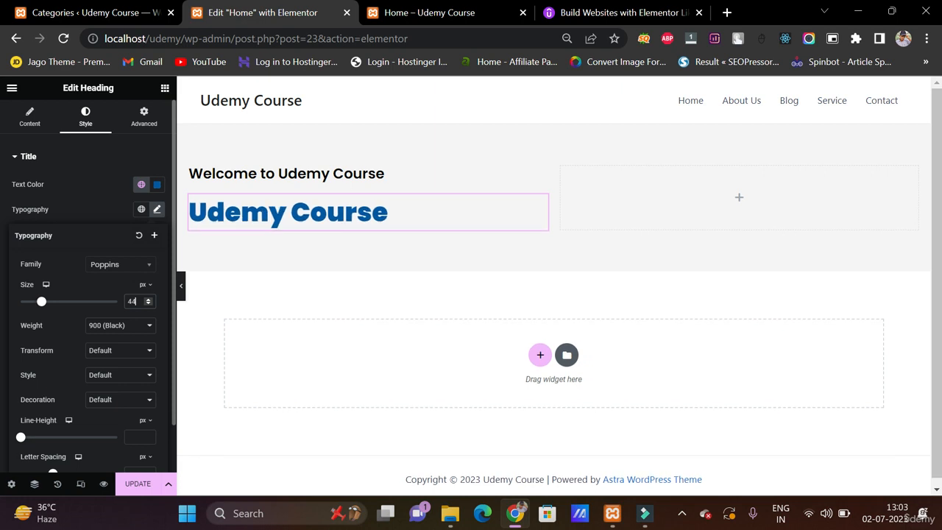
{"action": "key", "text": "Up"}
{"action": "key", "text": "Up"}
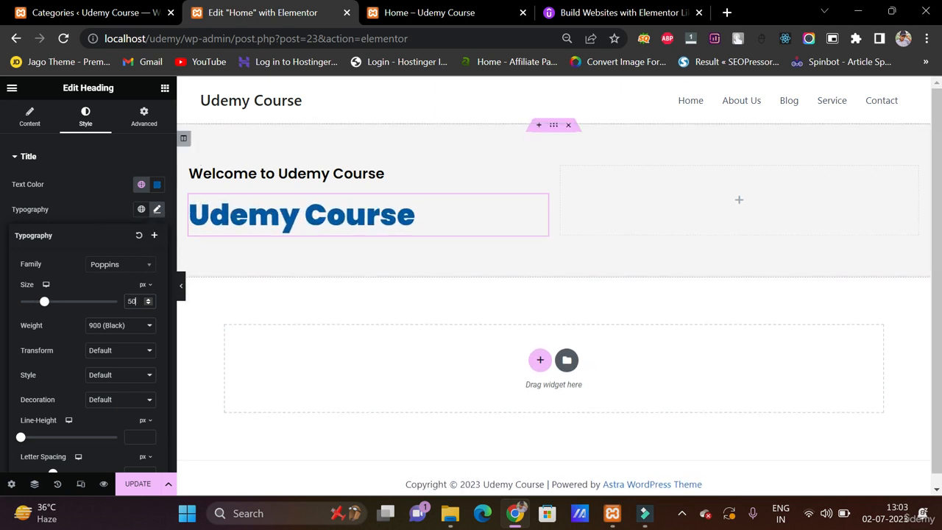
Step: Set the "Welcome to Udemy Course" heading's font weight to 900 (Black)
{"action": "left_click", "coordinate": [284, 174]}
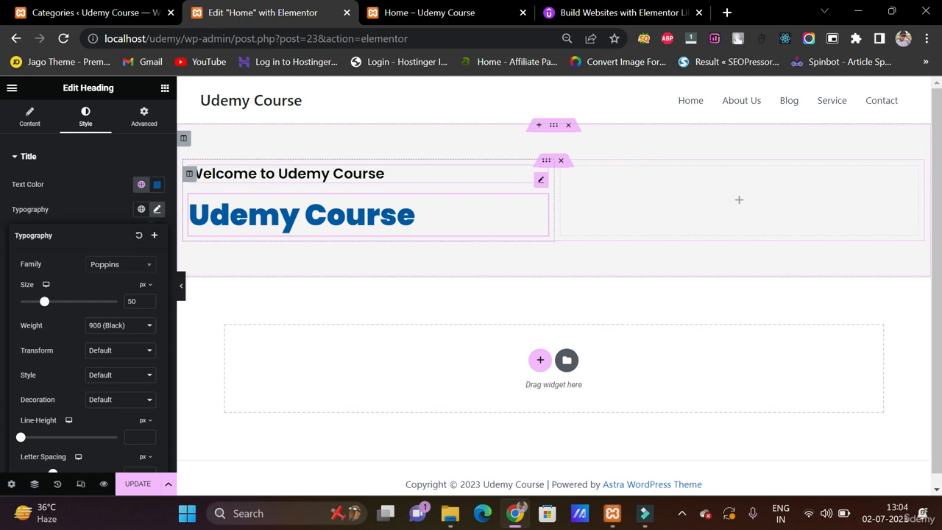
{"action": "left_click", "coordinate": [156, 209]}
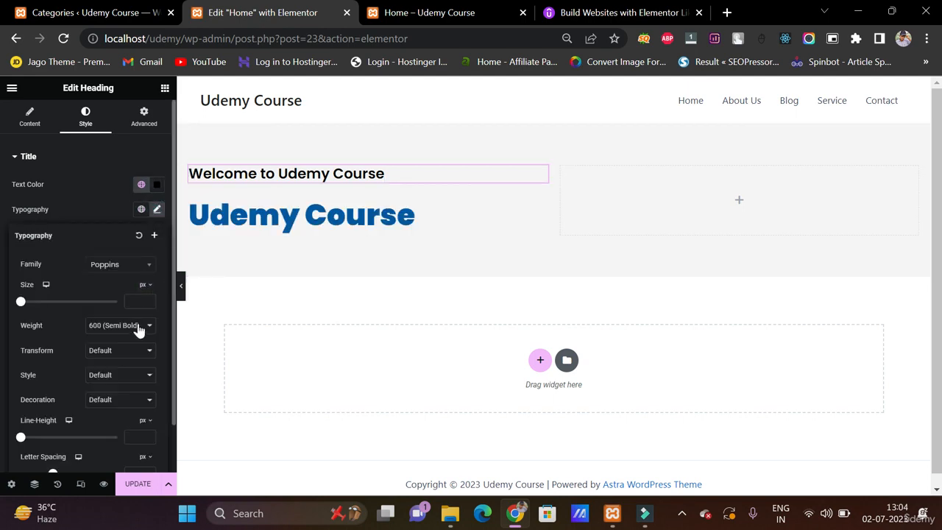
{"action": "left_click", "coordinate": [139, 325]}
{"action": "left_click", "coordinate": [121, 404]}
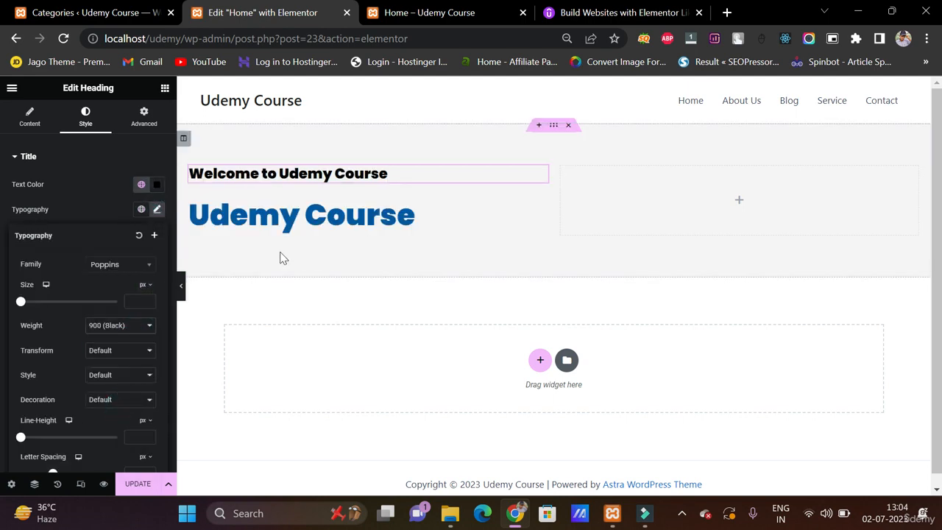
Step: Add a Text Editor widget below the "Udemy Course" heading and a Button widget beneath it
{"action": "left_click", "coordinate": [163, 89]}
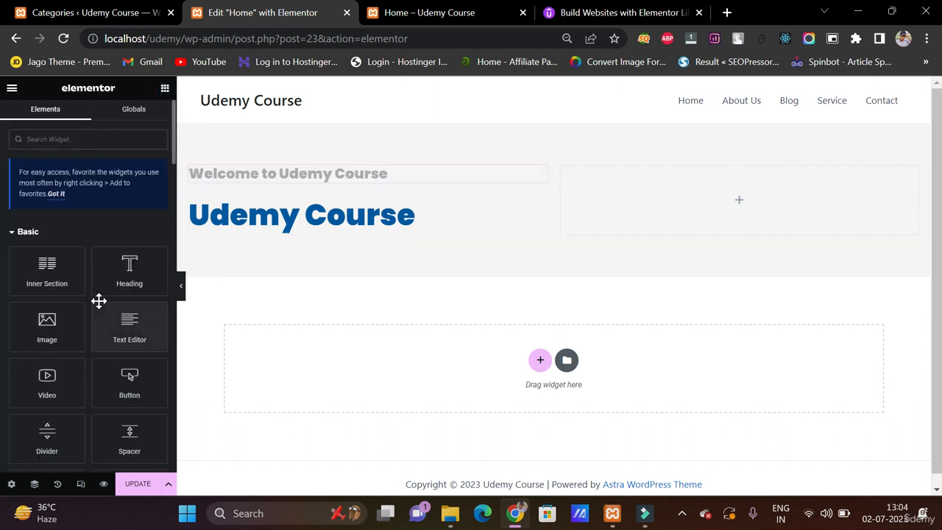
{"action": "left_click_drag", "start_coordinate": [130, 259], "coordinate": [248, 235]}
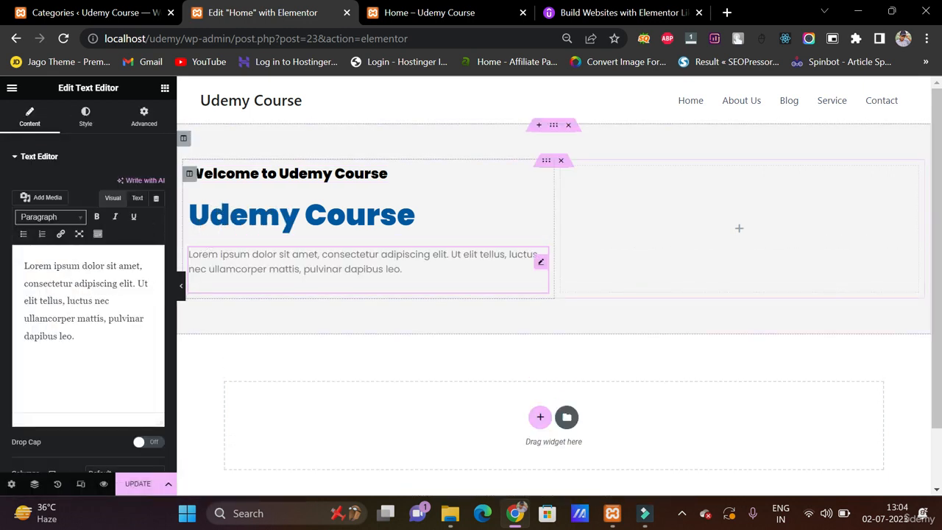
{"action": "left_click", "coordinate": [165, 91]}
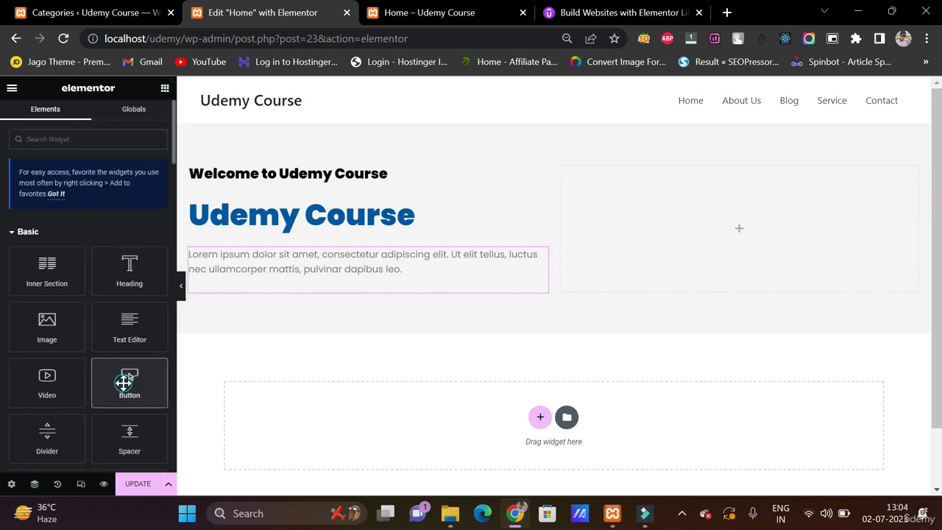
{"action": "left_click_drag", "start_coordinate": [126, 380], "coordinate": [263, 289]}
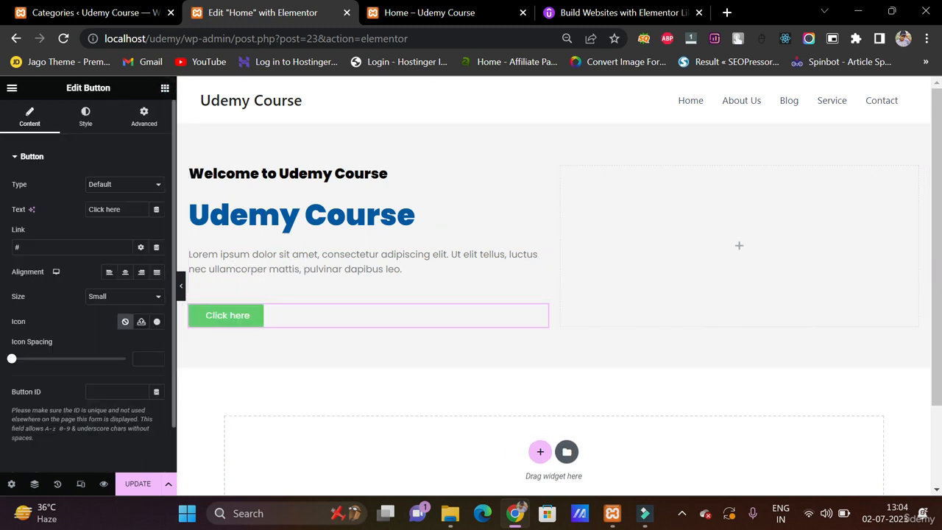
Step: Change the new button's text to "About Us"
{"action": "triple_click", "coordinate": [112, 209]}
{"action": "type", "text": "Ab"}
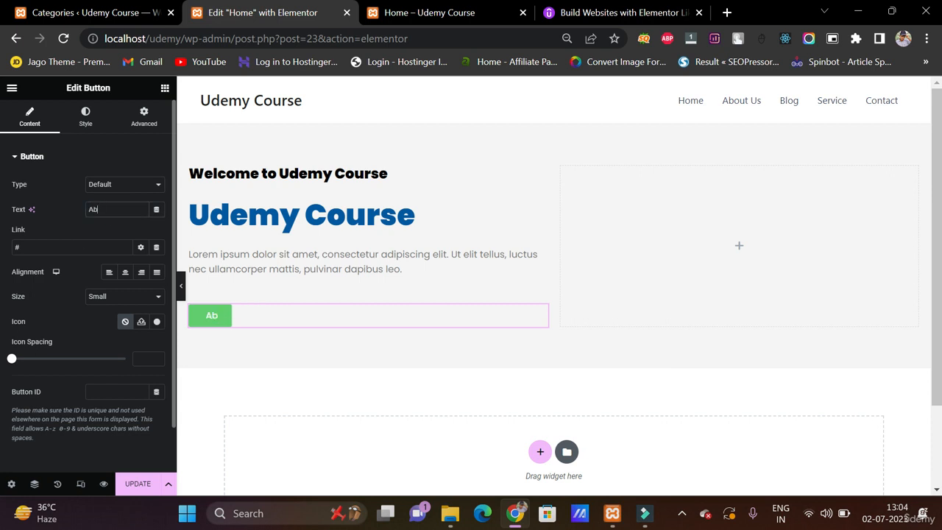
{"action": "type", "text": "out Us"}
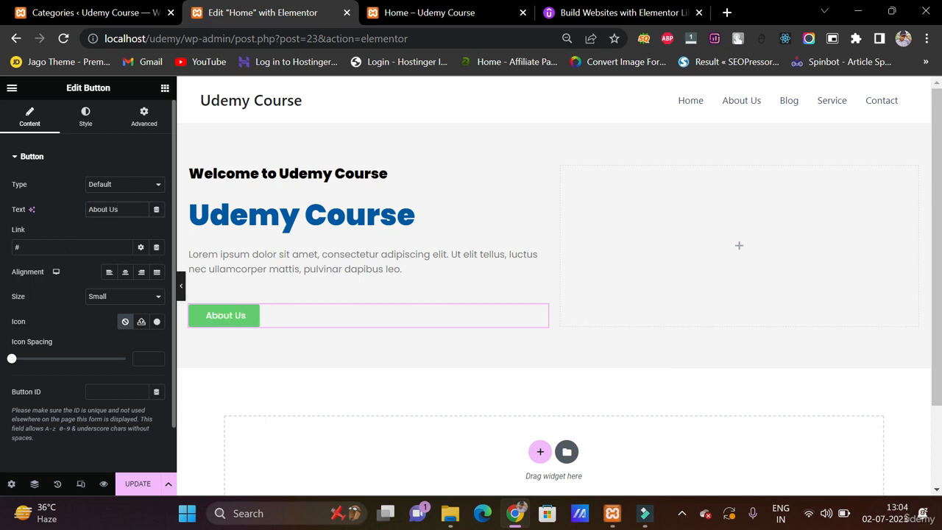
Step: Set the "About Us" button's background color to a custom yellow, #D2CE1B
{"action": "left_click", "coordinate": [86, 125]}
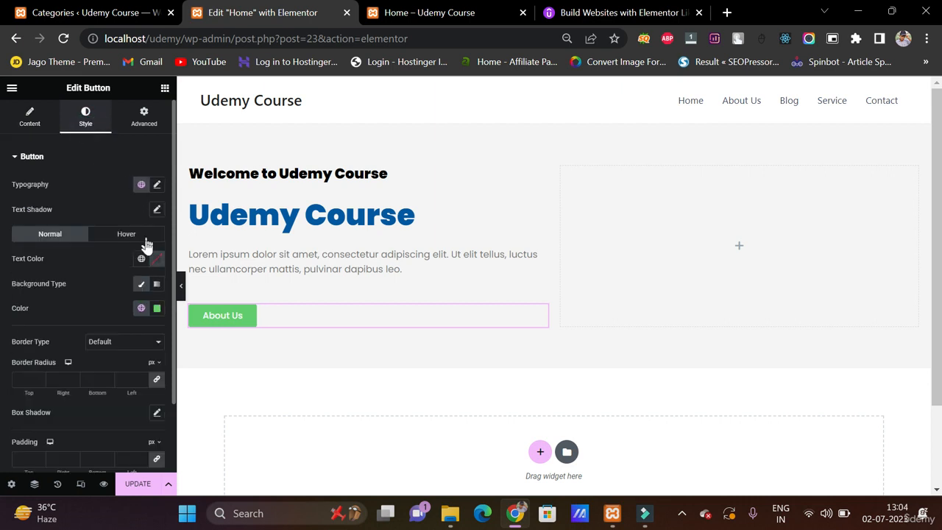
{"action": "left_click", "coordinate": [141, 309]}
{"action": "scroll", "coordinate": [107, 223], "scroll_direction": "down", "scroll_amount": 2}
{"action": "scroll", "coordinate": [108, 222], "scroll_direction": "up", "scroll_amount": 2}
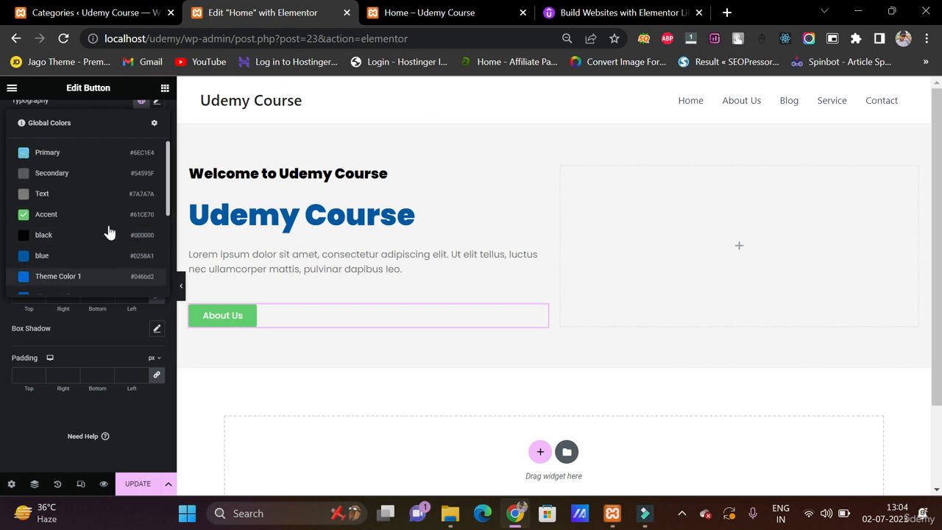
{"action": "left_click", "coordinate": [57, 329]}
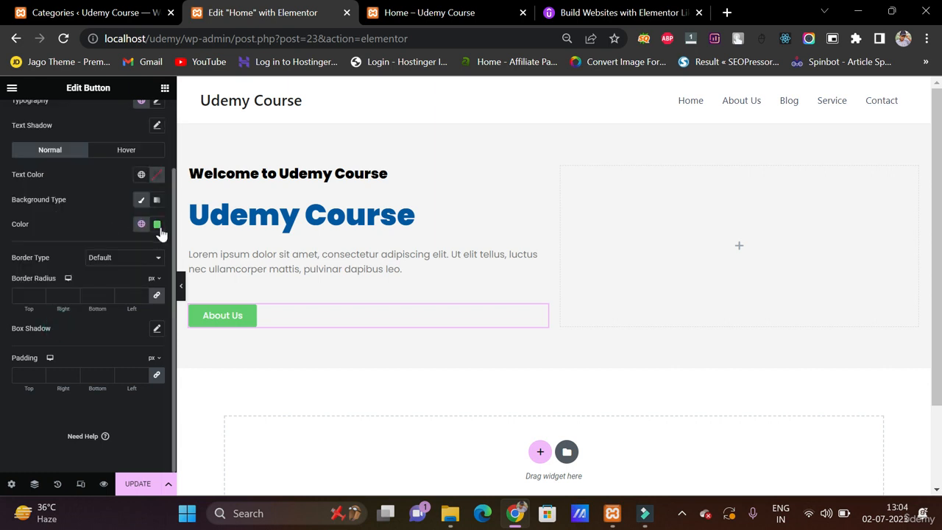
{"action": "left_click", "coordinate": [157, 230]}
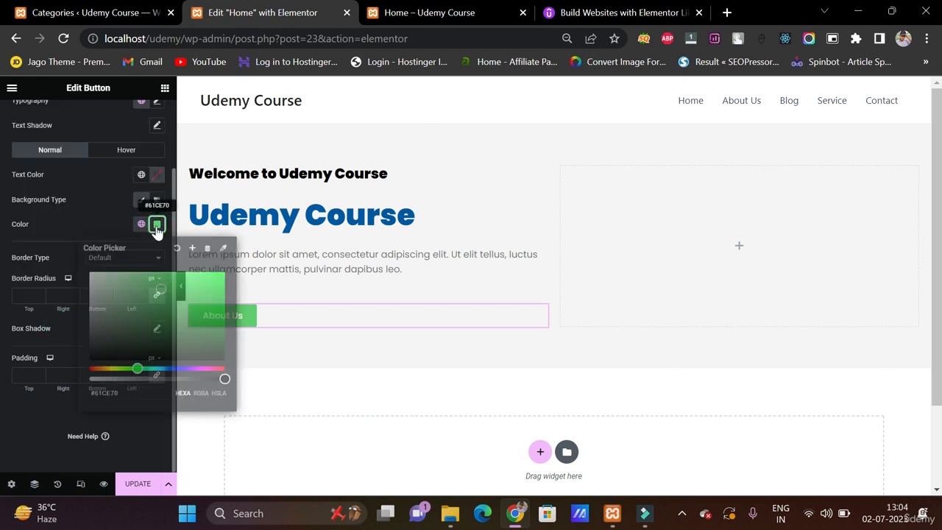
{"action": "left_click", "coordinate": [111, 368]}
{"action": "left_click_drag", "start_coordinate": [162, 289], "coordinate": [181, 304]}
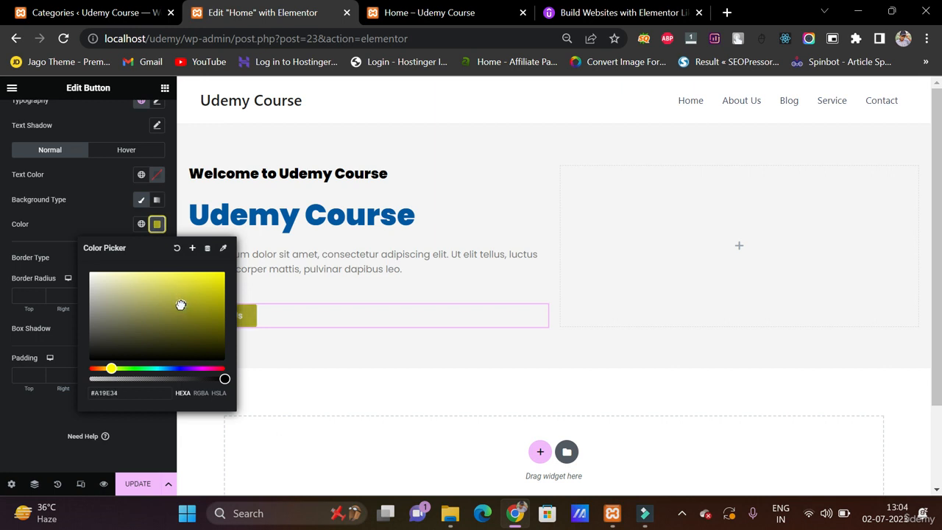
{"action": "left_click", "coordinate": [67, 227]}
{"action": "left_click", "coordinate": [157, 225]}
{"action": "left_click_drag", "start_coordinate": [190, 298], "coordinate": [207, 286]}
{"action": "left_click", "coordinate": [111, 221]}
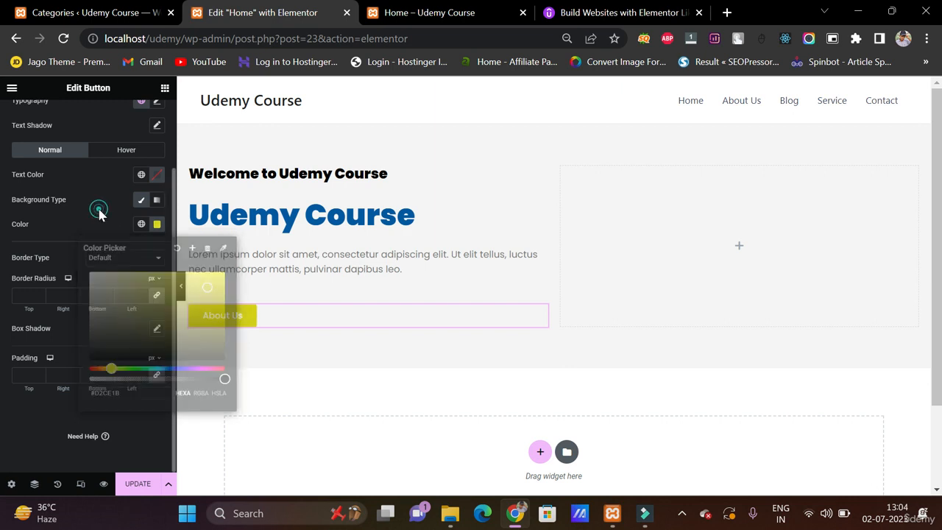
Step: Set the "About Us" button's text color to the global black and its font weight to 900 (Black)
{"action": "left_click", "coordinate": [142, 174]}
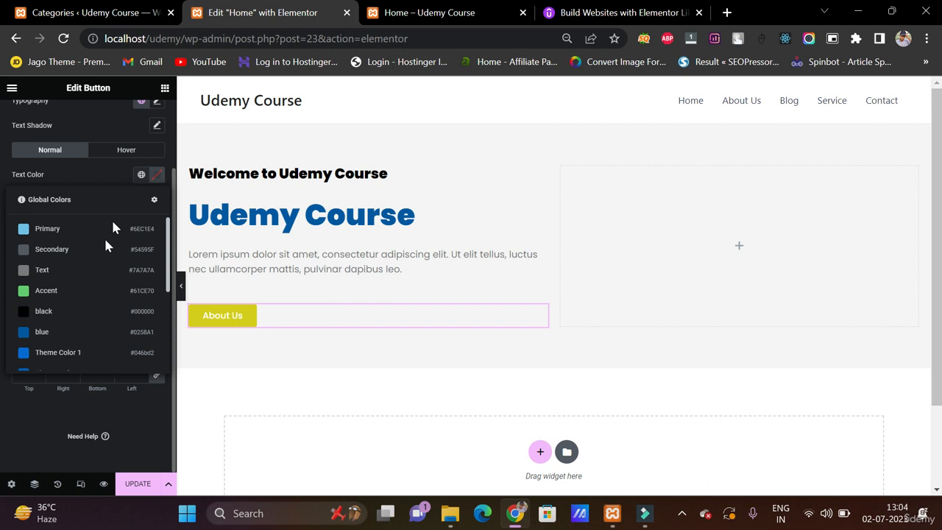
{"action": "left_click", "coordinate": [84, 310]}
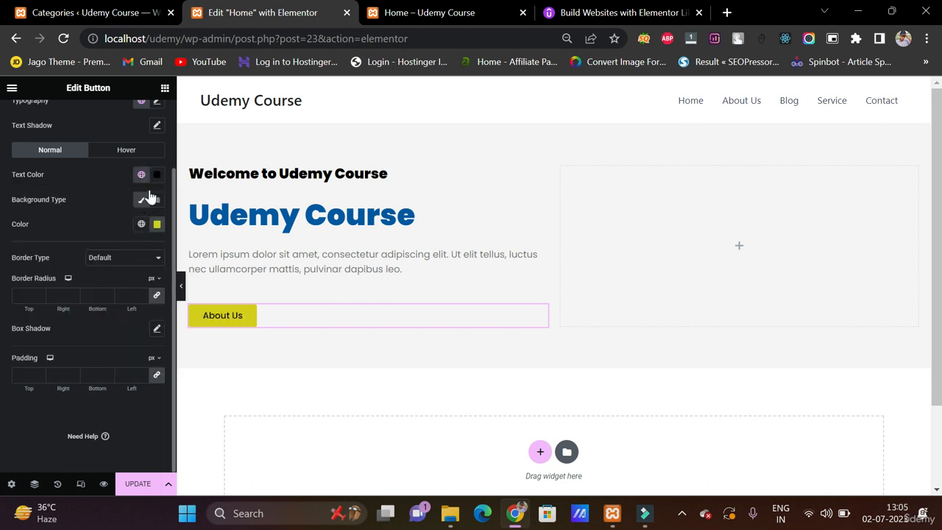
{"action": "scroll", "coordinate": [144, 160], "scroll_direction": "up", "scroll_amount": 1}
{"action": "scroll", "coordinate": [145, 161], "scroll_direction": "up", "scroll_amount": 1}
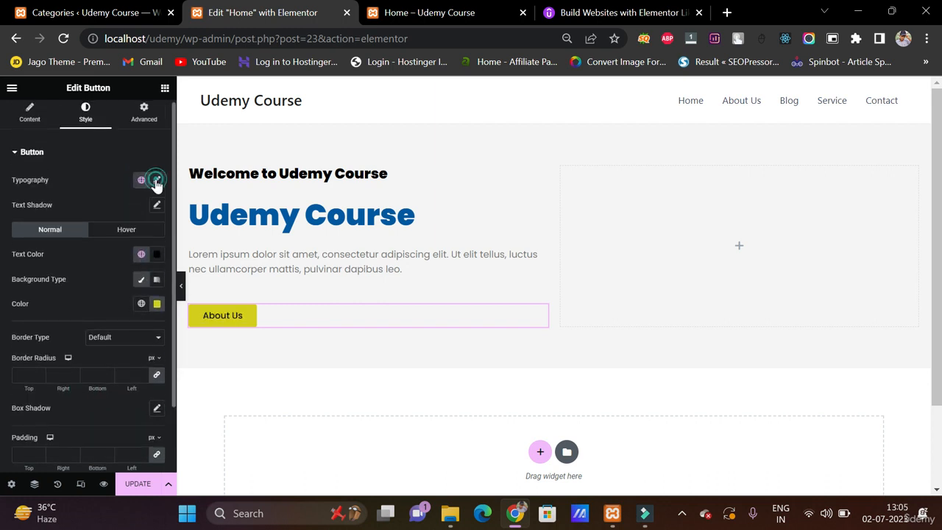
{"action": "left_click", "coordinate": [157, 180]}
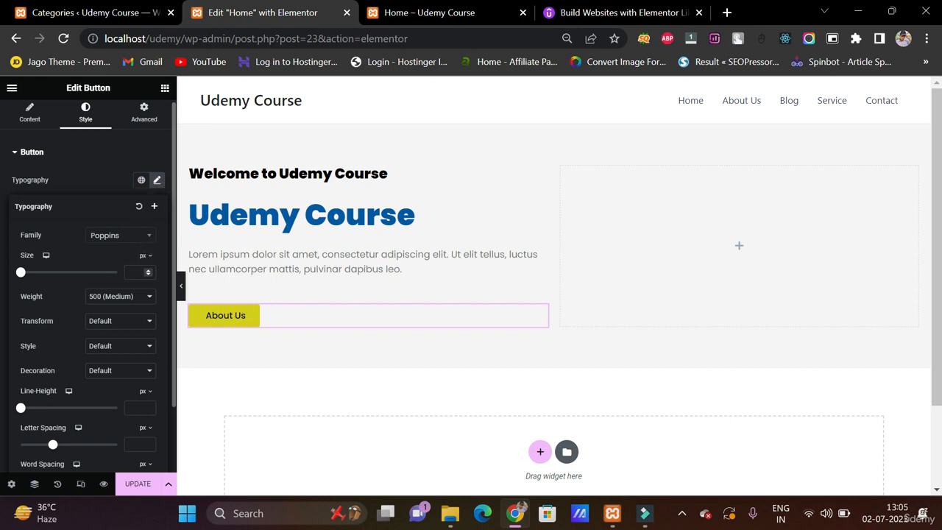
{"action": "left_click", "coordinate": [131, 296]}
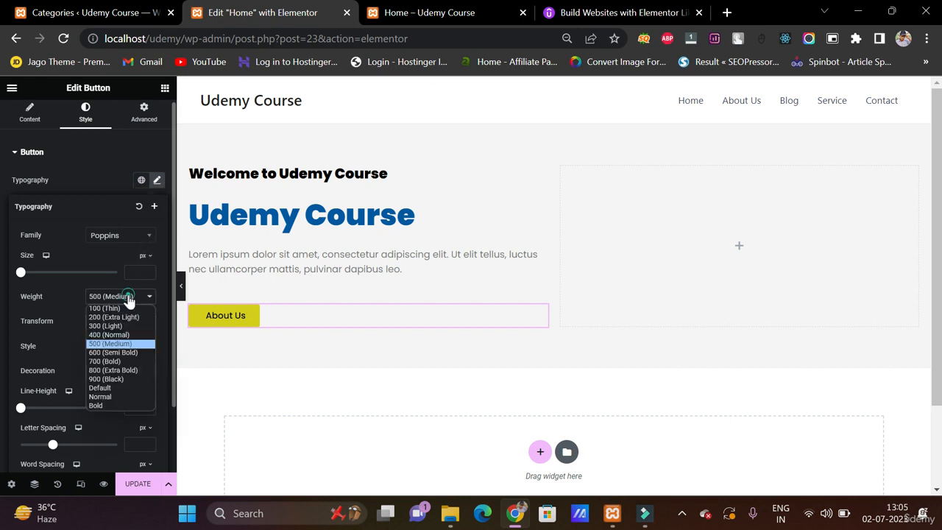
{"action": "left_click", "coordinate": [107, 380]}
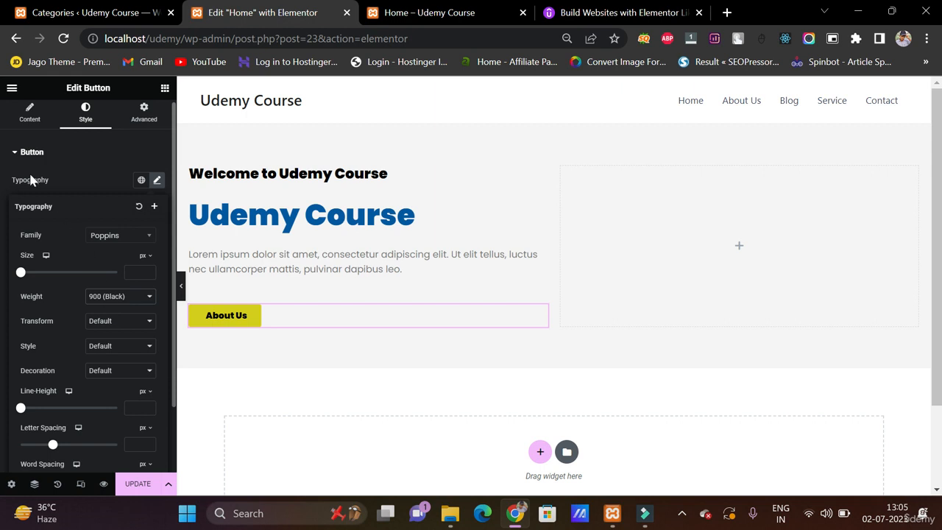
{"action": "left_click", "coordinate": [3, 203]}
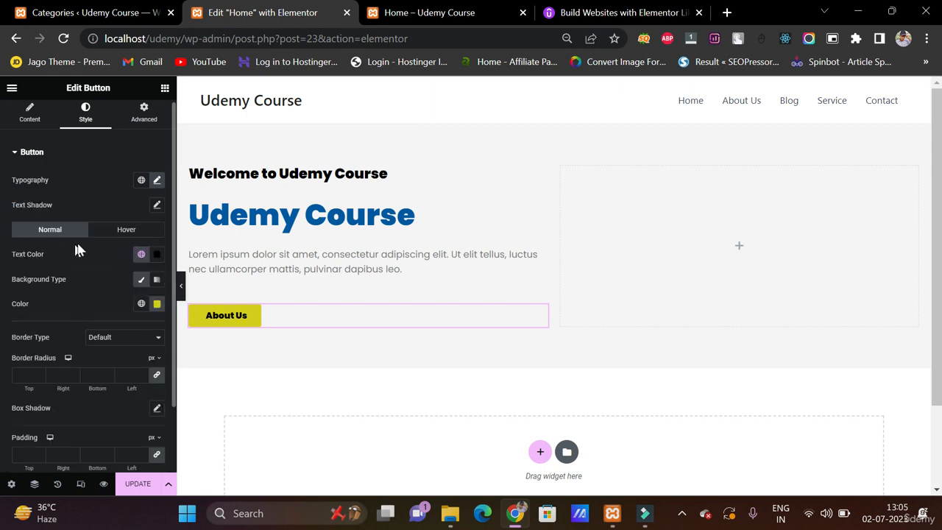
{"action": "scroll", "coordinate": [110, 198], "scroll_direction": "down", "scroll_amount": 2}
{"action": "scroll", "coordinate": [110, 198], "scroll_direction": "up", "scroll_amount": 3}
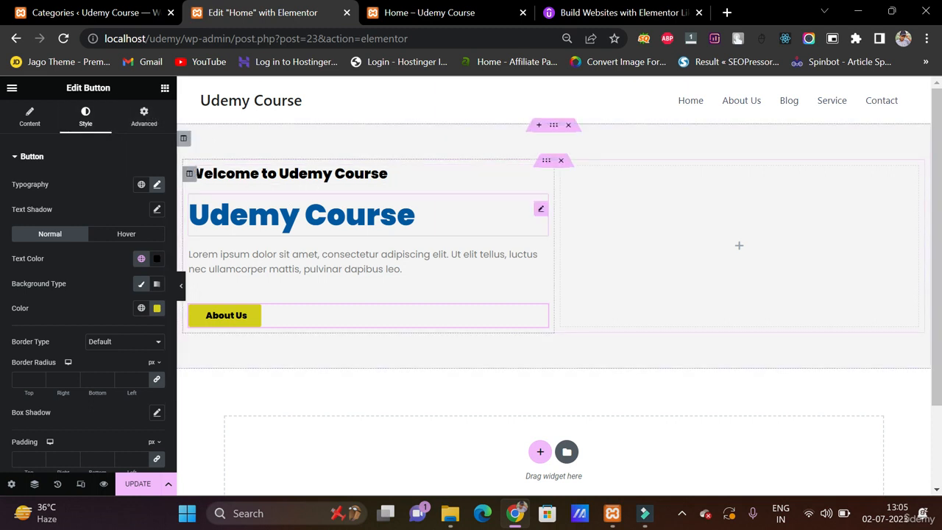
Step: Add an Image widget to the empty column beside the hero text and open its media selection
{"action": "left_click", "coordinate": [165, 88]}
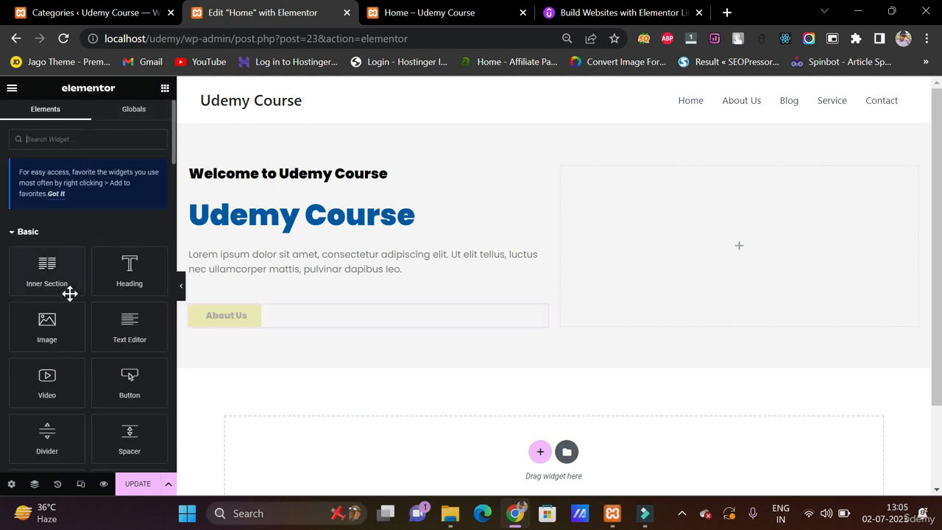
{"action": "left_click_drag", "start_coordinate": [42, 313], "coordinate": [312, 278]}
{"action": "left_click_drag", "start_coordinate": [531, 249], "coordinate": [568, 244]}
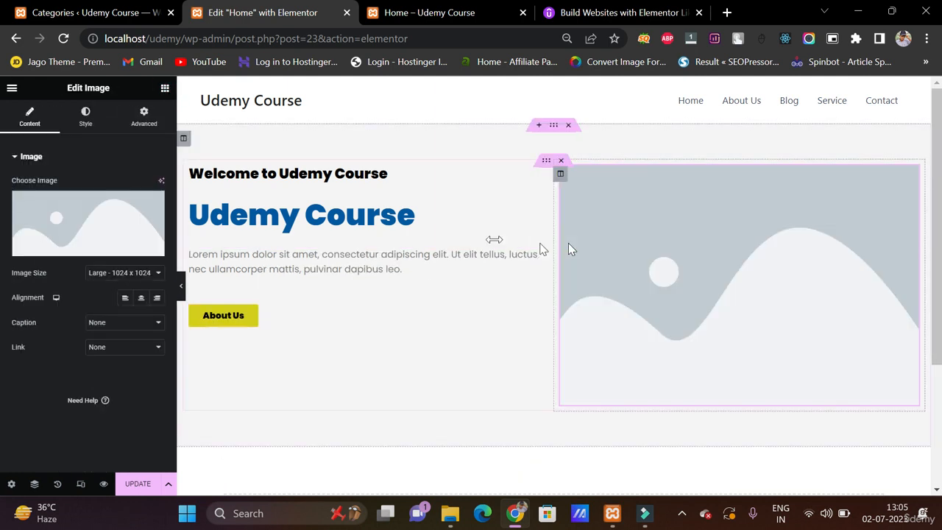
{"action": "left_click", "coordinate": [78, 213]}
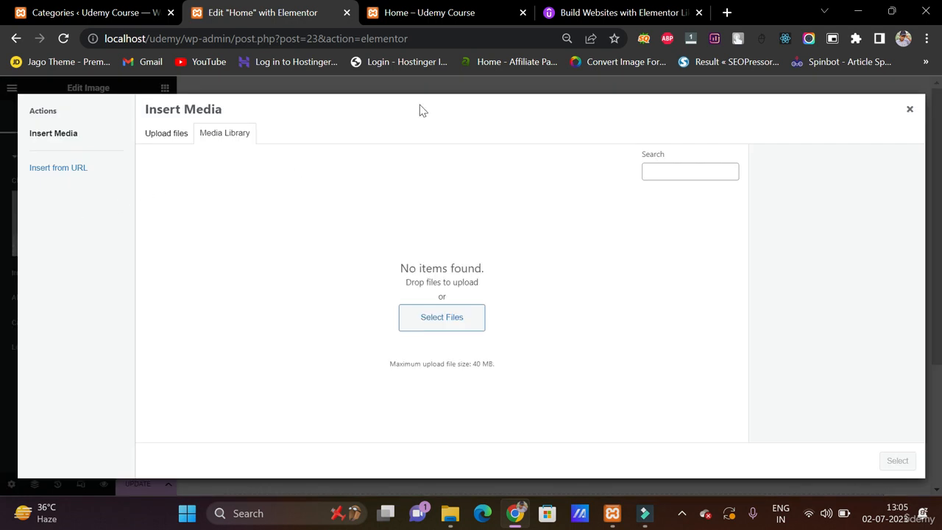
Step: Switch to freepik.com in a new browser tab and sign in with the suggested Google account
{"action": "left_click", "coordinate": [726, 13]}
{"action": "type", "text": "fr"}
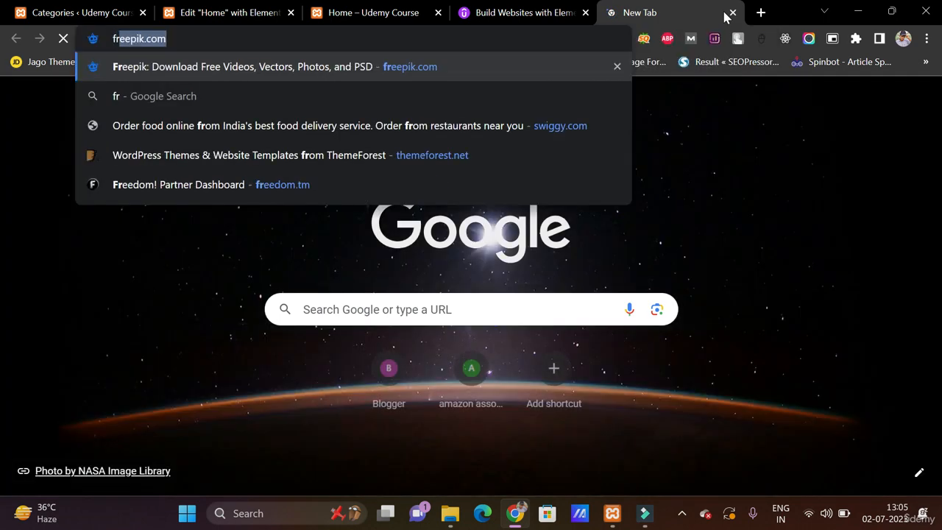
{"action": "type", "text": "ee"}
{"action": "key", "text": "Return"}
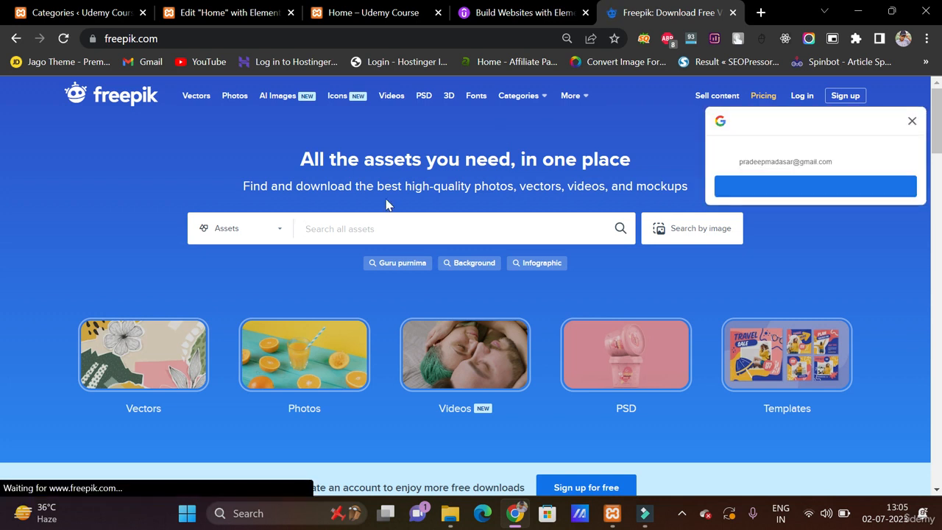
{"action": "left_click", "coordinate": [771, 188]}
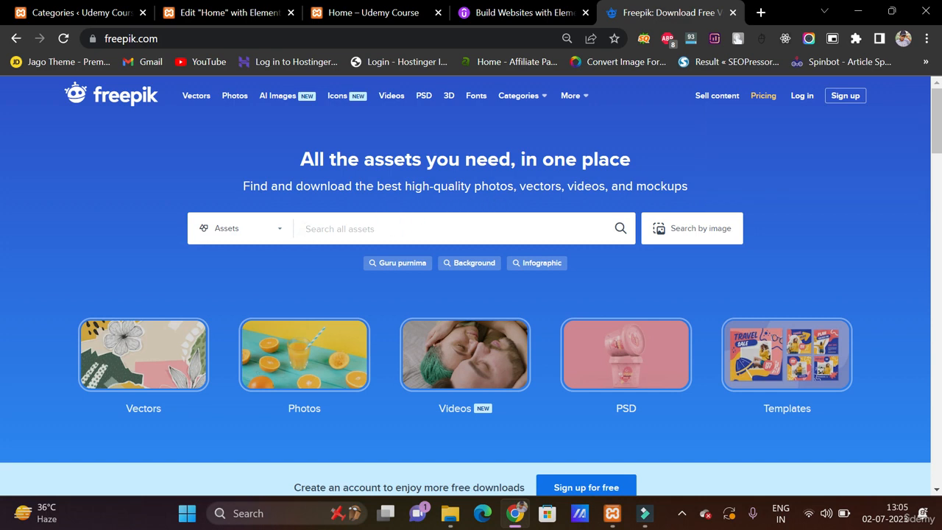
Step: Search Freepik for "course", close the pop-up advert window and filter the results to Photos
{"action": "type", "text": "course"}
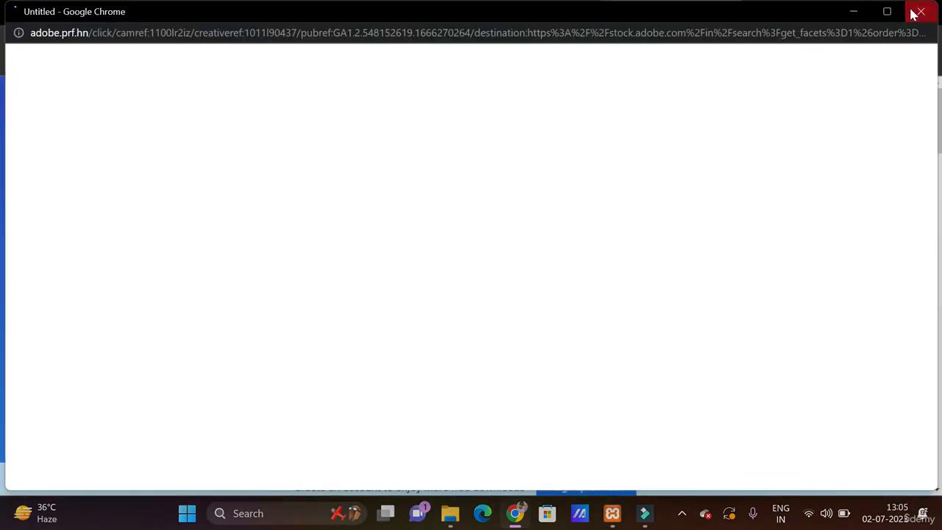
{"action": "left_click", "coordinate": [912, 13]}
{"action": "scroll", "coordinate": [412, 271], "scroll_direction": "down", "scroll_amount": 3}
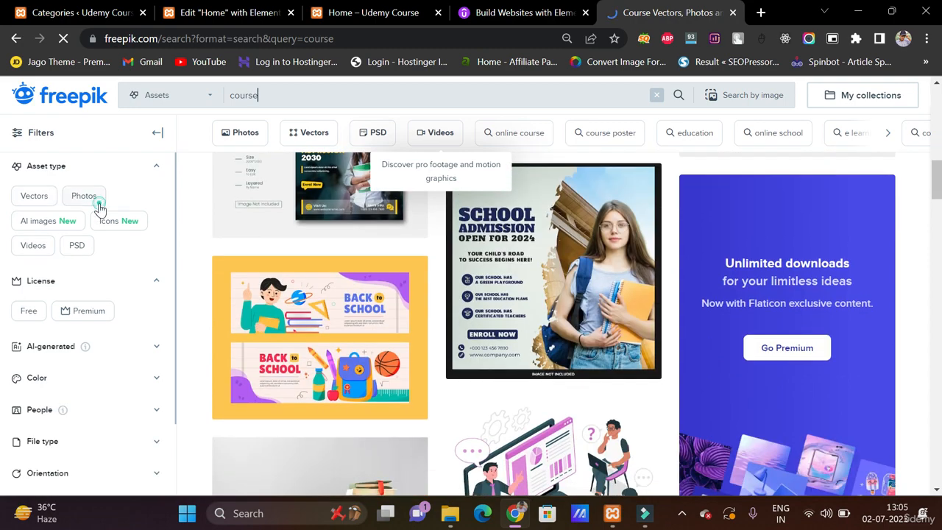
{"action": "left_click", "coordinate": [99, 204]}
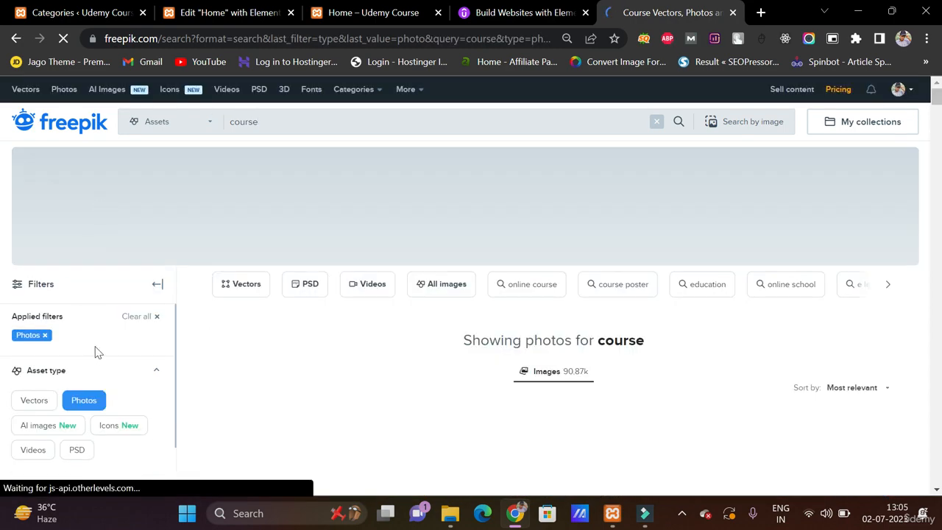
Step: Open the rawpixel.com photo of a laptop displaying "LEARNING" from the course photo results
{"action": "scroll", "coordinate": [99, 352], "scroll_direction": "down", "scroll_amount": 3}
{"action": "scroll", "coordinate": [312, 327], "scroll_direction": "down", "scroll_amount": 5}
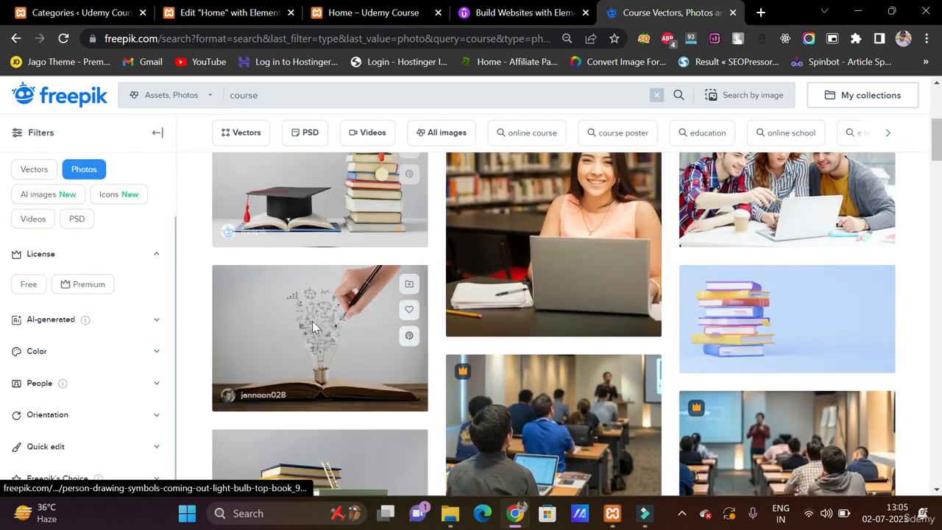
{"action": "scroll", "coordinate": [802, 325], "scroll_direction": "down", "scroll_amount": 5}
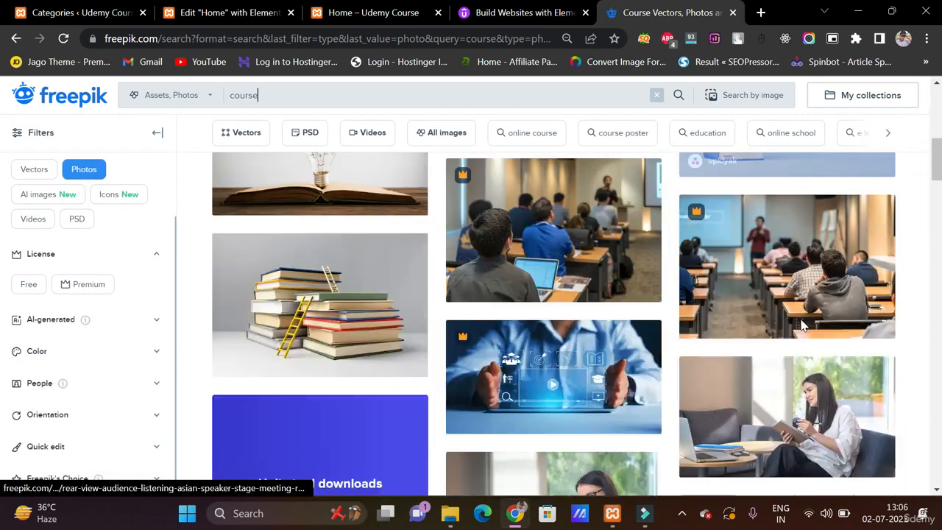
{"action": "scroll", "coordinate": [802, 325], "scroll_direction": "down", "scroll_amount": 4}
{"action": "scroll", "coordinate": [802, 326], "scroll_direction": "up", "scroll_amount": 2}
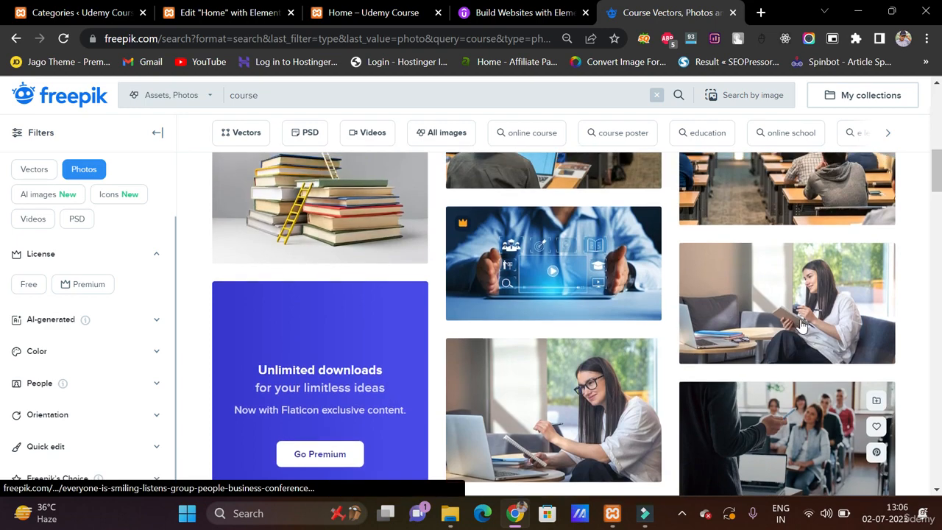
{"action": "scroll", "coordinate": [802, 325], "scroll_direction": "down", "scroll_amount": 5}
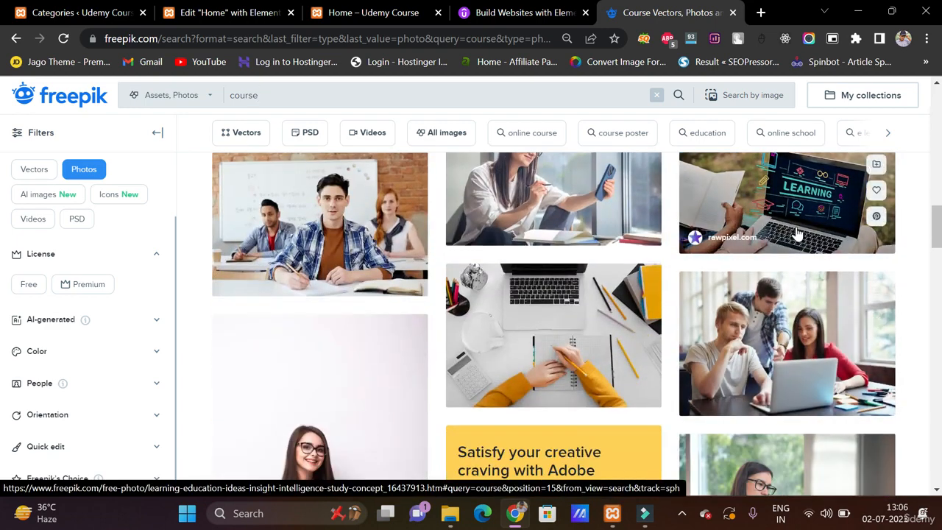
{"action": "left_click", "coordinate": [796, 231]}
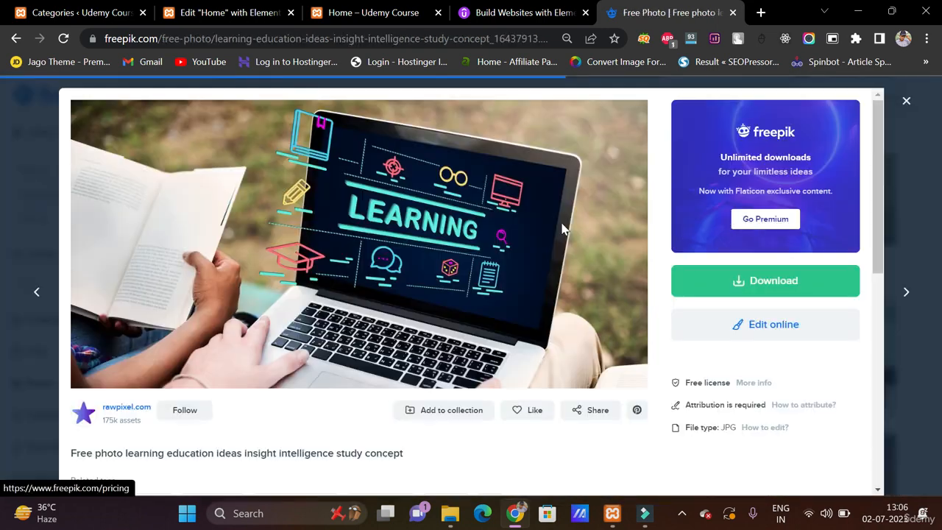
{"action": "right_click", "coordinate": [442, 205]}
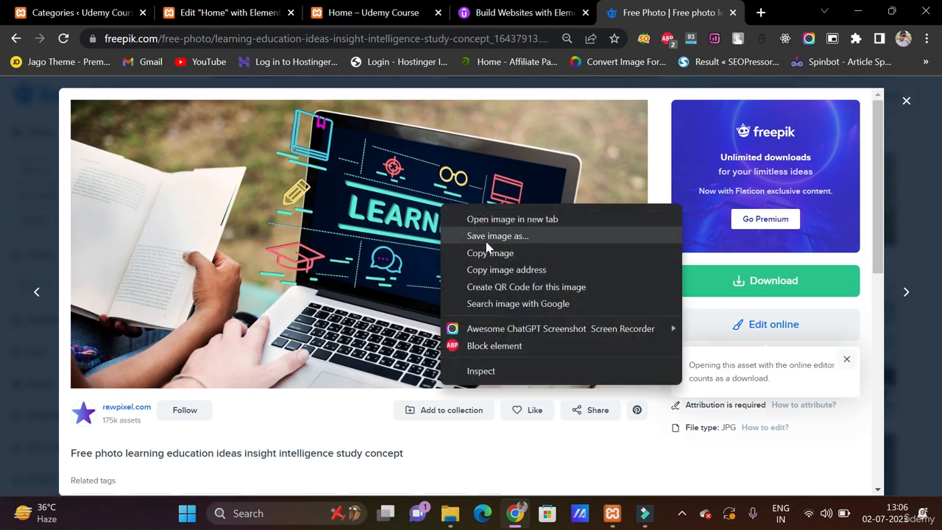
{"action": "left_click", "coordinate": [485, 237]}
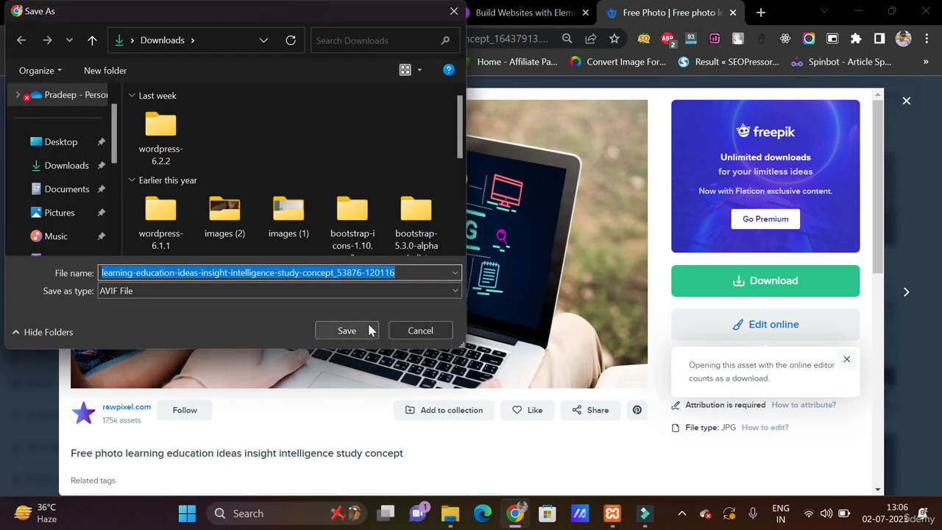
{"action": "left_click", "coordinate": [371, 330]}
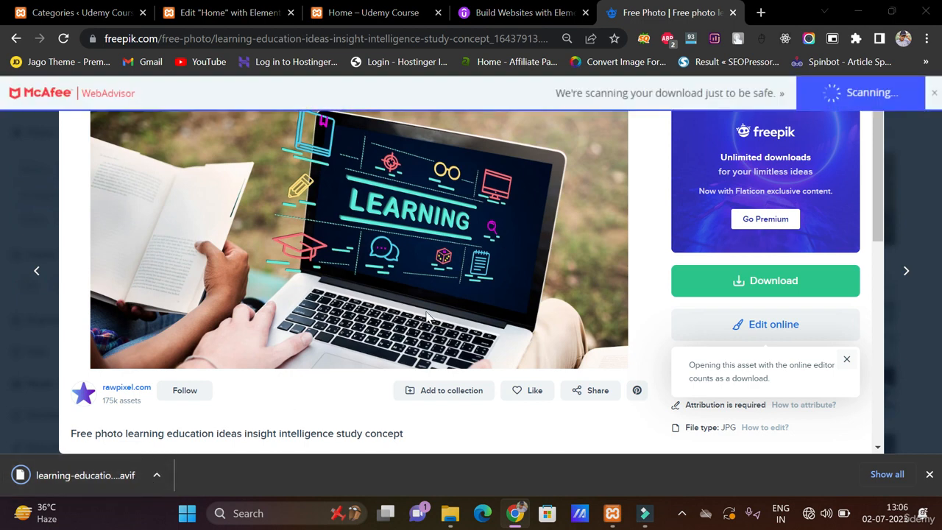
Step: Search Google for "photopea" in a new browser tab and reload the results page
{"action": "left_click", "coordinate": [760, 12]}
{"action": "type", "text": "photo"}
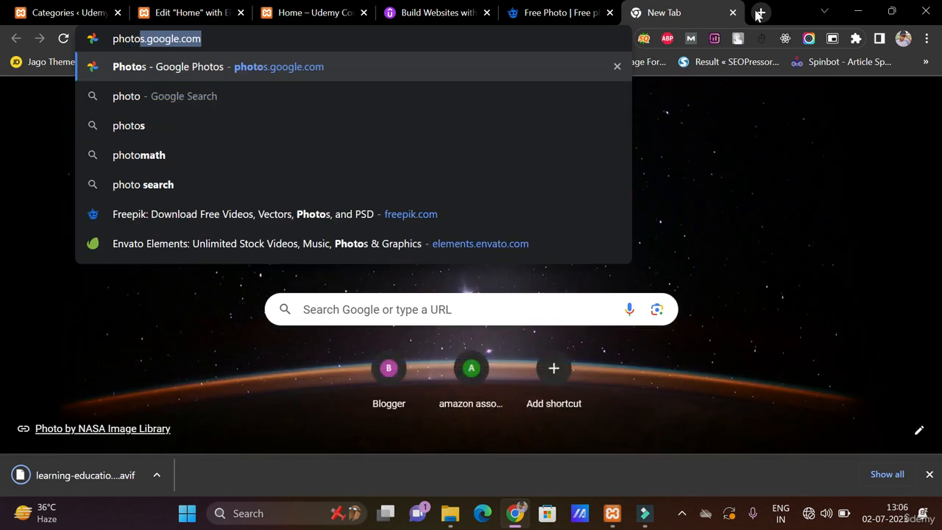
{"action": "type", "text": "pe"}
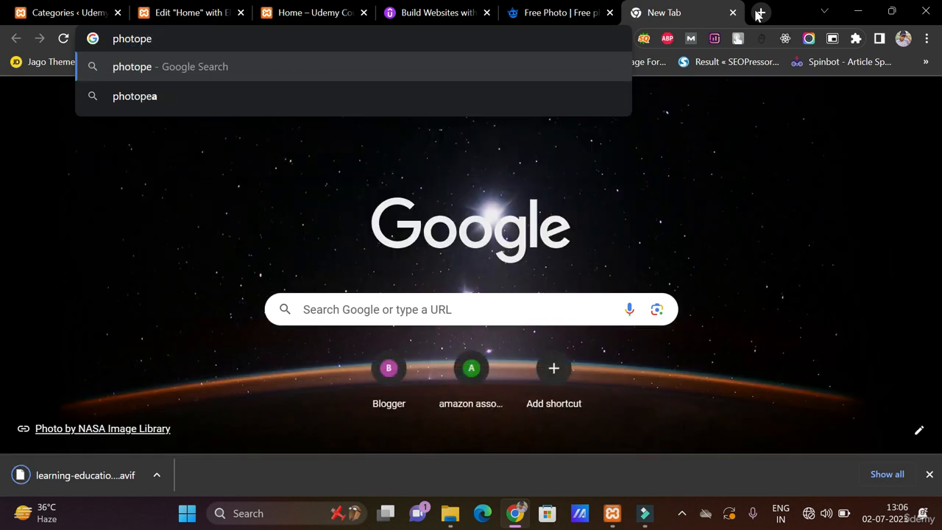
{"action": "key", "text": "Down"}
{"action": "key", "text": "Return"}
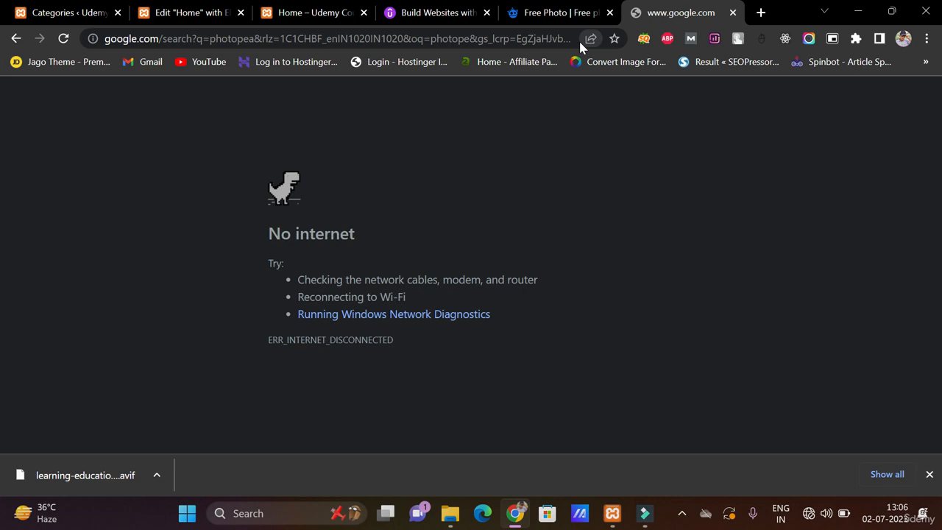
{"action": "key", "text": "super"}
{"action": "key", "text": "super"}
{"action": "left_click", "coordinate": [63, 38]}
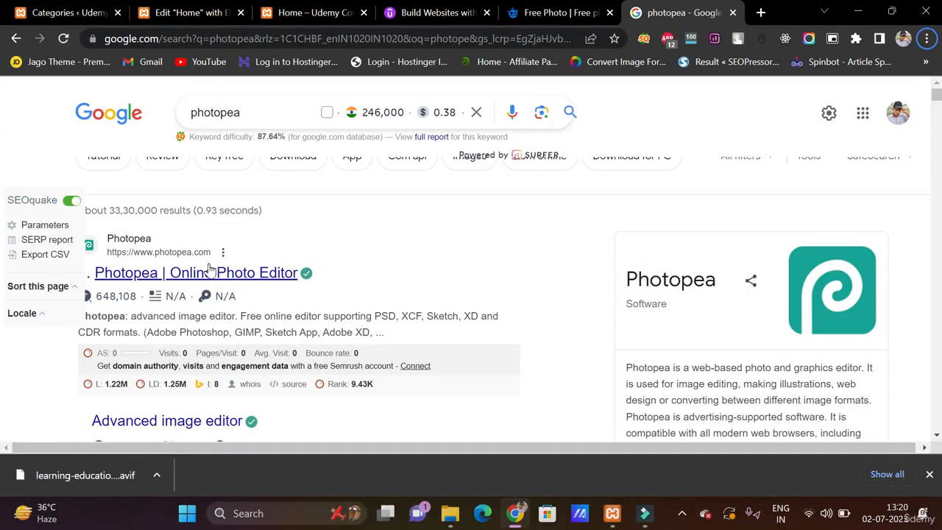
Step: Open Photopea, create a 1280 × 720 pixel project with a white background and place the downloaded AVIF laptop photo in it
{"action": "left_click", "coordinate": [209, 271]}
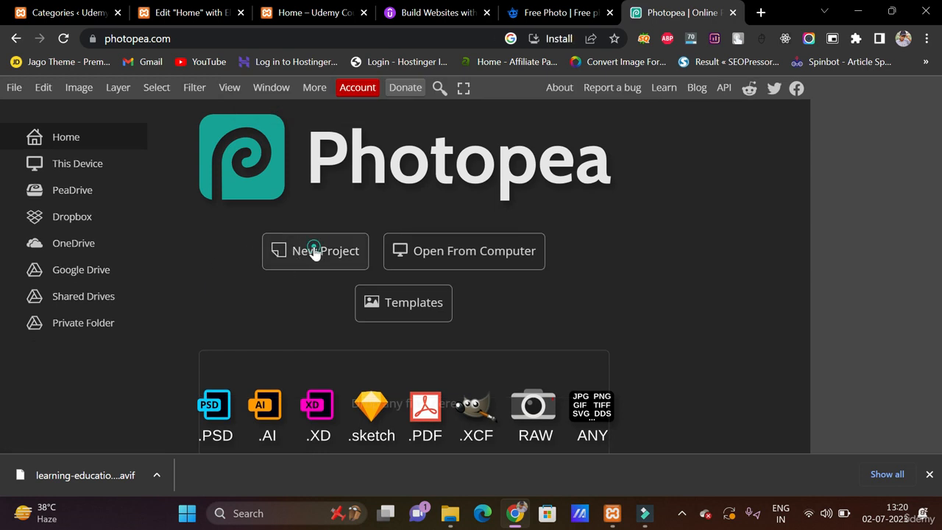
{"action": "left_click", "coordinate": [312, 250]}
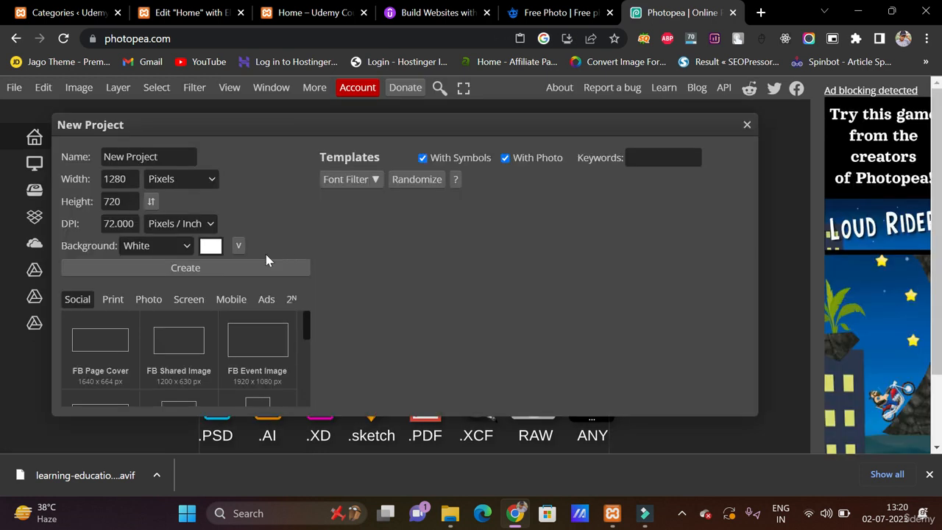
{"action": "left_click", "coordinate": [218, 270]}
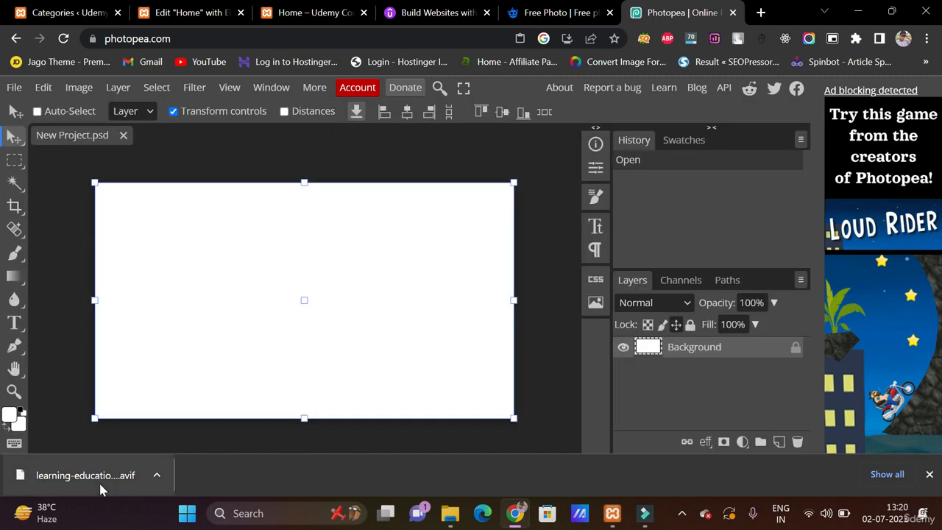
{"action": "left_click_drag", "start_coordinate": [101, 489], "coordinate": [199, 341]}
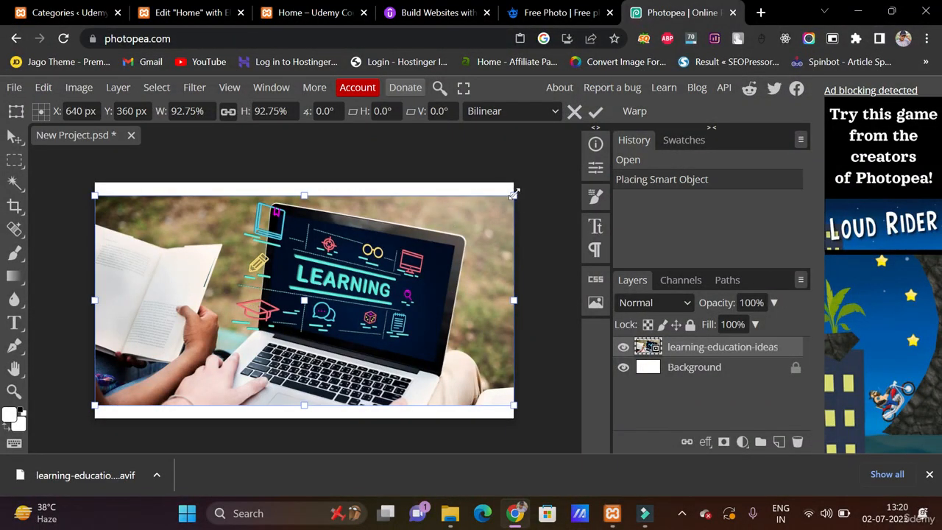
{"action": "left_click_drag", "start_coordinate": [511, 196], "coordinate": [541, 183]}
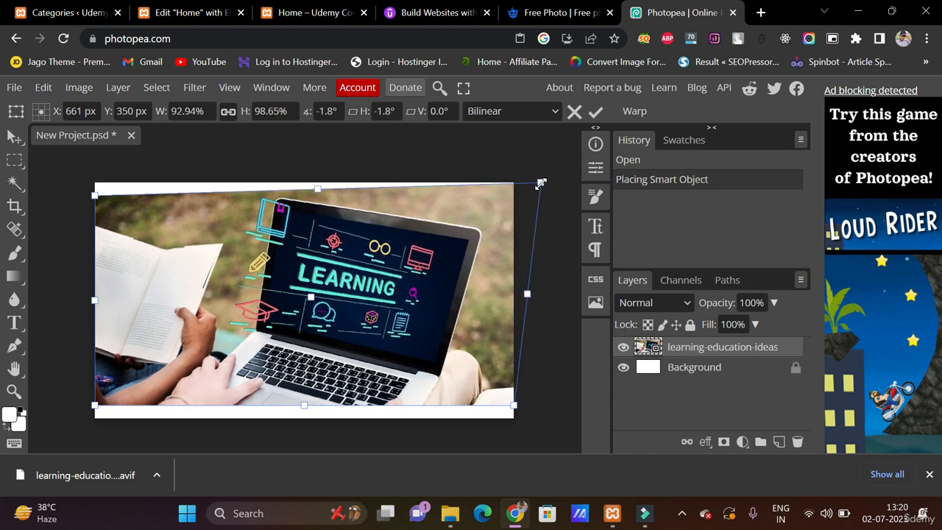
{"action": "key", "text": "Return"}
{"action": "key", "text": "ctrl+z"}
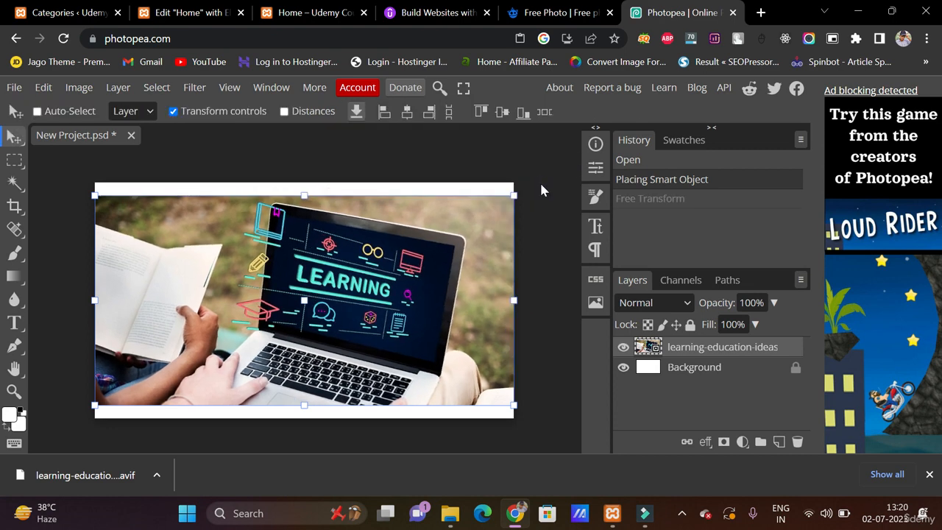
Step: Scale the laptop photo proportionally to about 108% to cover the canvas and export the project as New Project.jpg at 1280 × 720 px
{"action": "left_click_drag", "start_coordinate": [515, 192], "coordinate": [548, 174]}
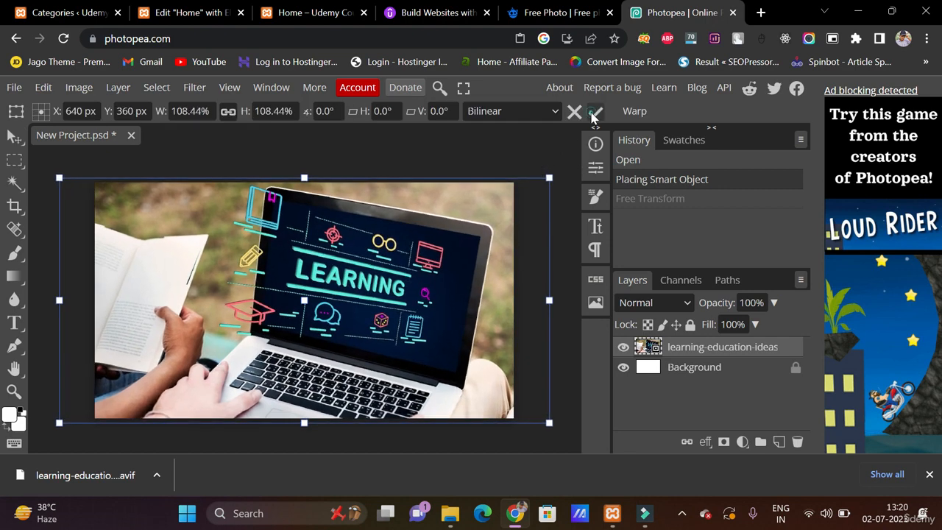
{"action": "left_click", "coordinate": [593, 112]}
{"action": "left_click", "coordinate": [14, 87]}
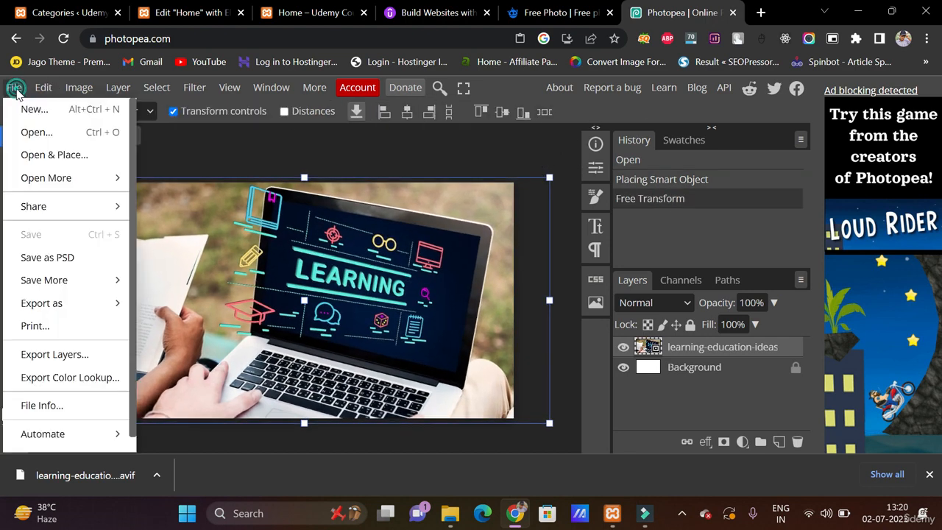
{"action": "mouse_move", "coordinate": [75, 302]}
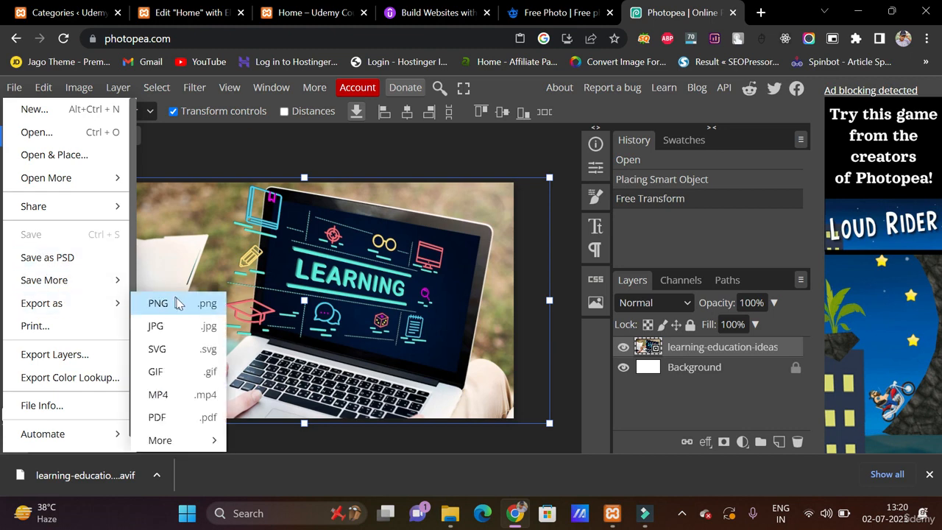
{"action": "left_click", "coordinate": [196, 326]}
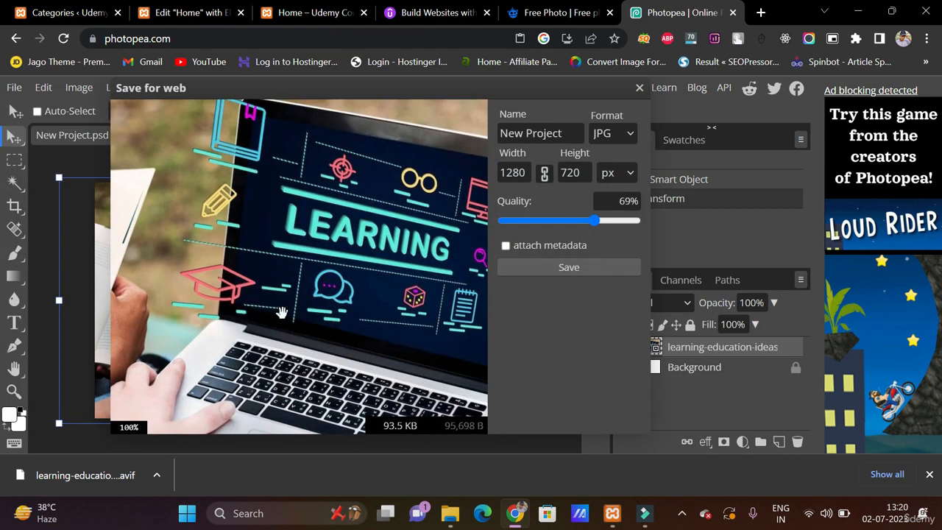
{"action": "left_click", "coordinate": [523, 274]}
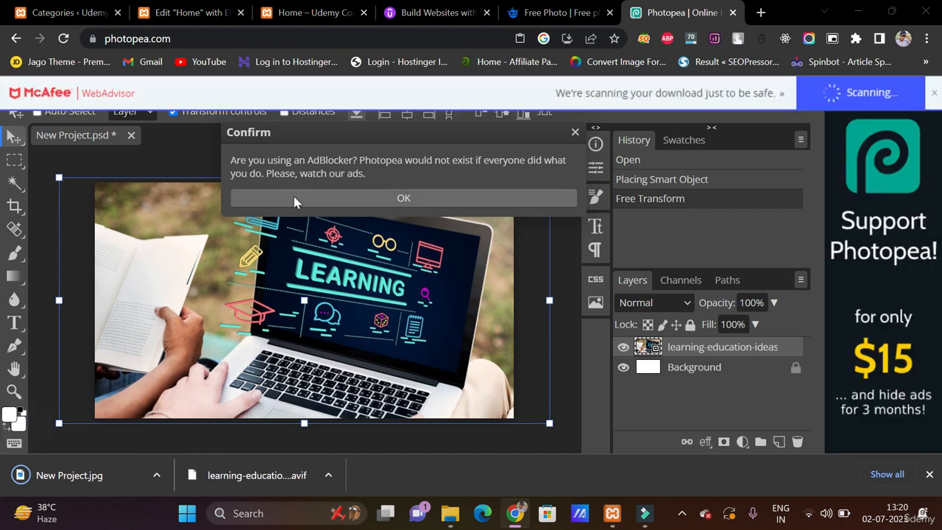
Step: Return to the Elementor page, upload New Project.jpg as the hero section's image and preview the page without the editing panel
{"action": "left_click", "coordinate": [198, 13]}
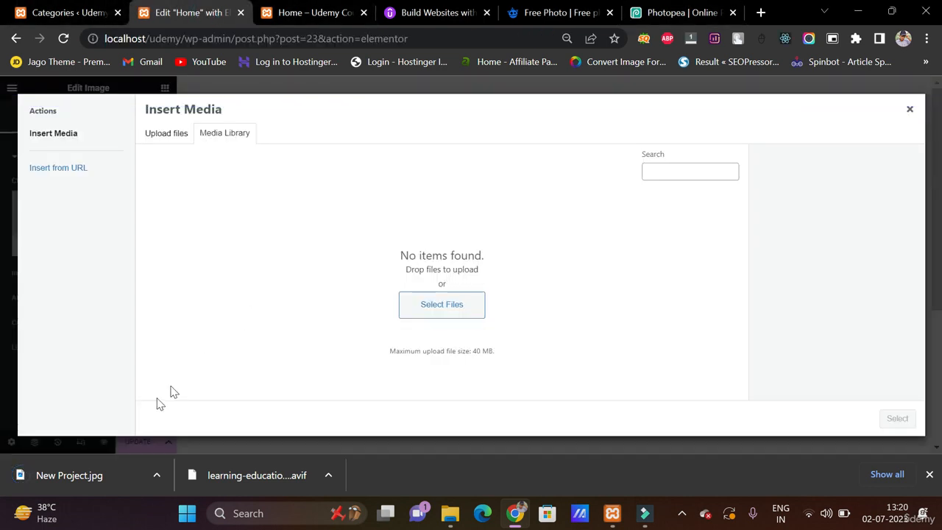
{"action": "left_click_drag", "start_coordinate": [87, 478], "coordinate": [315, 350]}
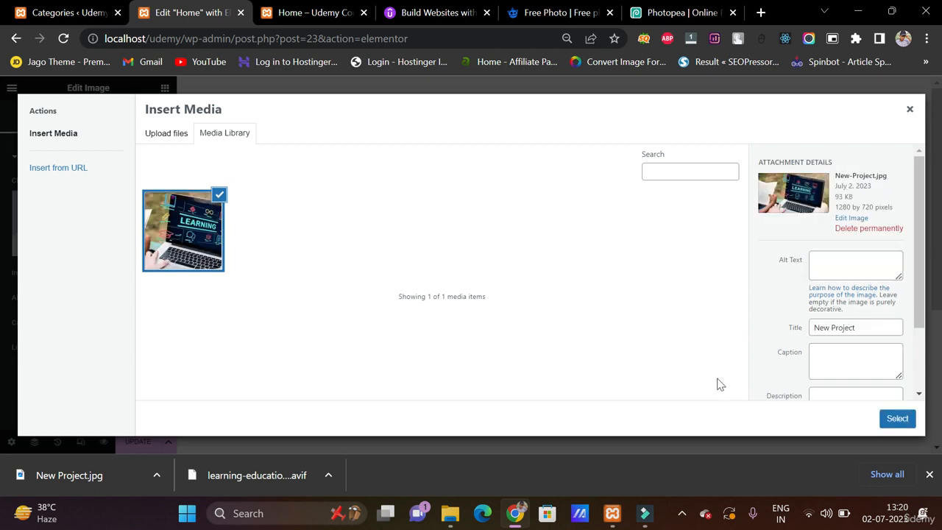
{"action": "left_click", "coordinate": [897, 418]}
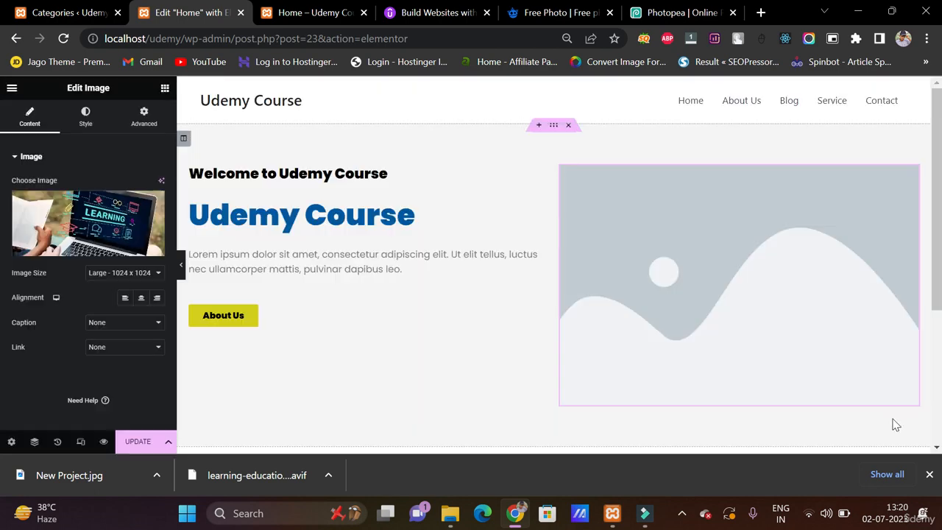
{"action": "scroll", "coordinate": [746, 259], "scroll_direction": "down", "scroll_amount": 1}
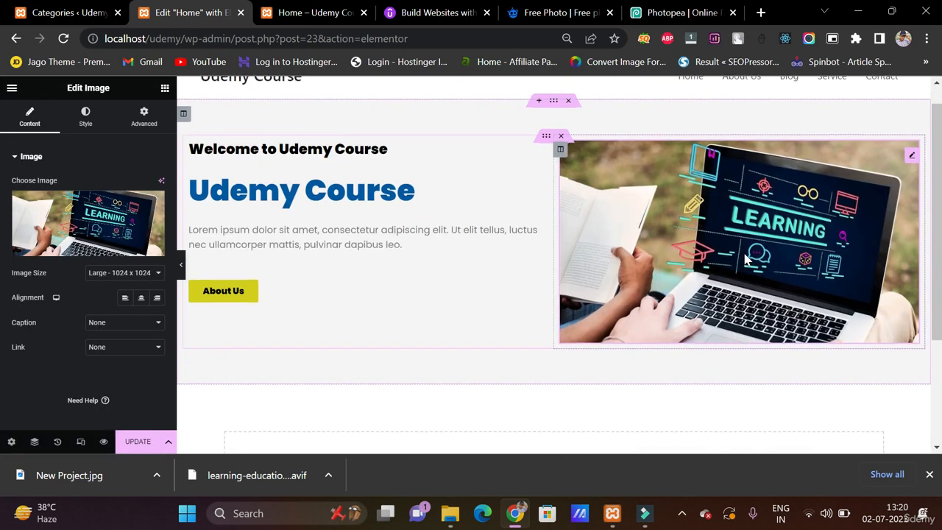
{"action": "scroll", "coordinate": [746, 259], "scroll_direction": "up", "scroll_amount": 1}
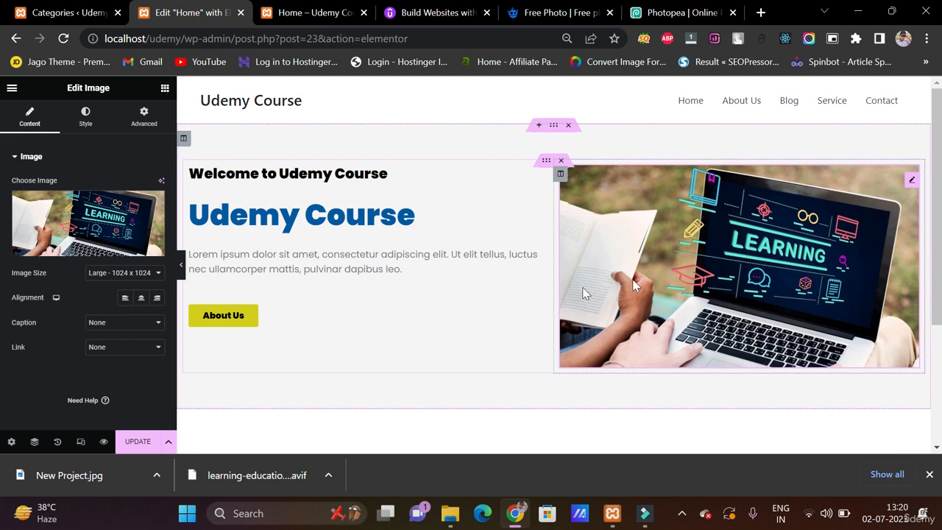
{"action": "left_click", "coordinate": [184, 265]}
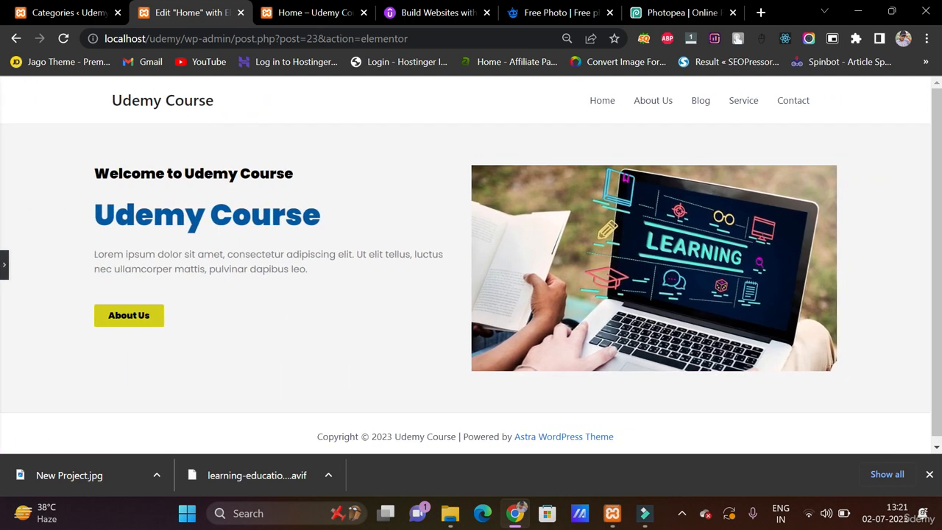
{"action": "left_click", "coordinate": [5, 265]}
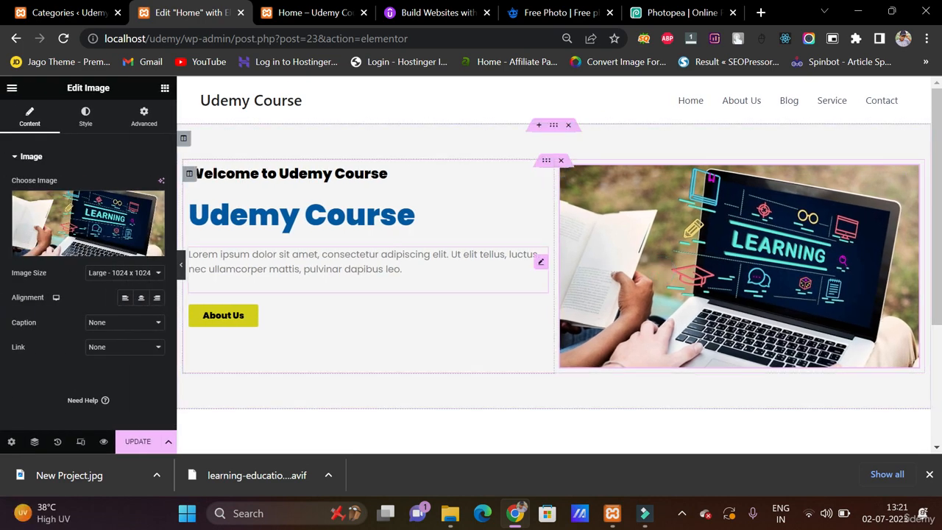
Step: Set the hero image's border radius to 10 px on all four corners
{"action": "left_click", "coordinate": [86, 119]}
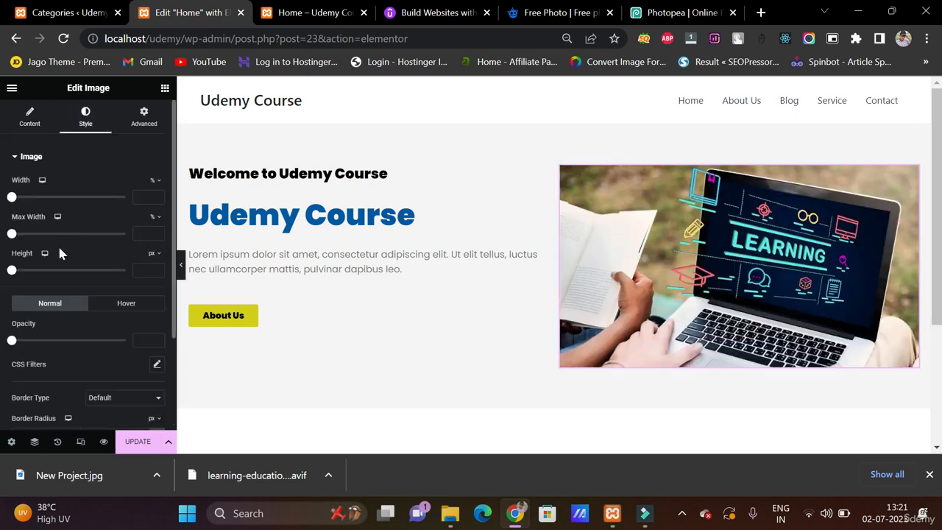
{"action": "scroll", "coordinate": [57, 250], "scroll_direction": "down", "scroll_amount": 2}
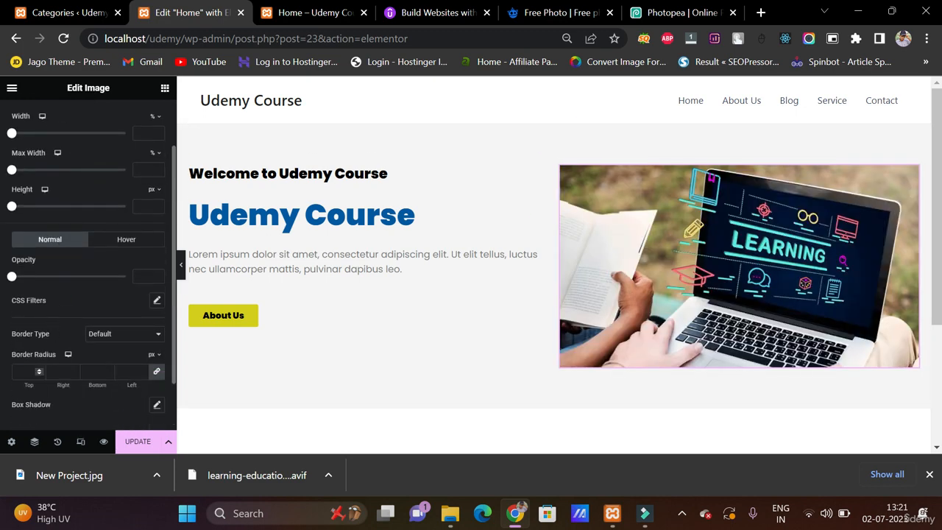
{"action": "left_click", "coordinate": [25, 372]}
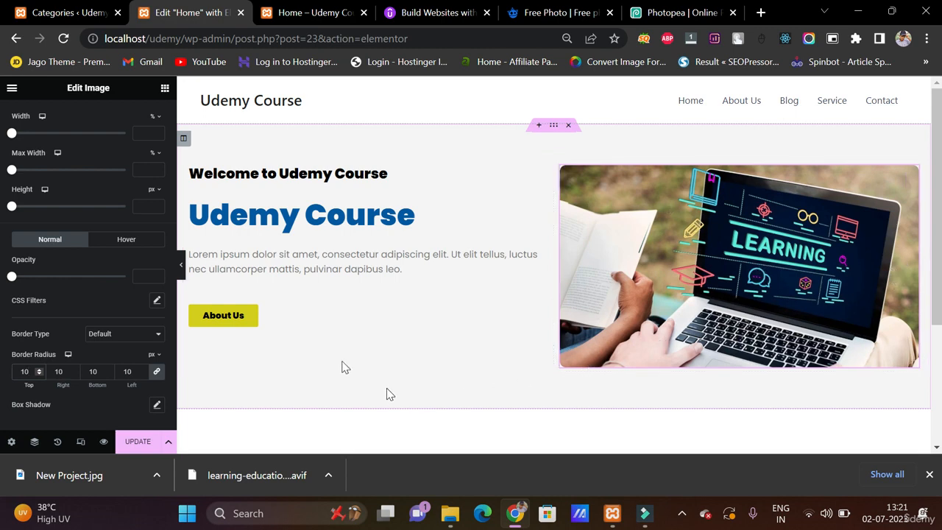
Step: Try the Solid, Dotted, Dashed and Groove border types on the hero image and restore the Default type
{"action": "left_click", "coordinate": [107, 335]}
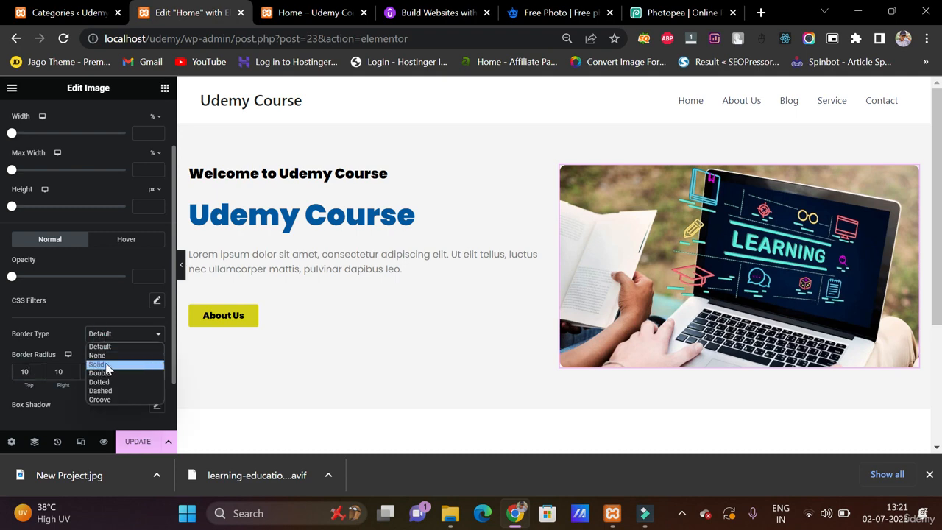
{"action": "left_click", "coordinate": [107, 366]}
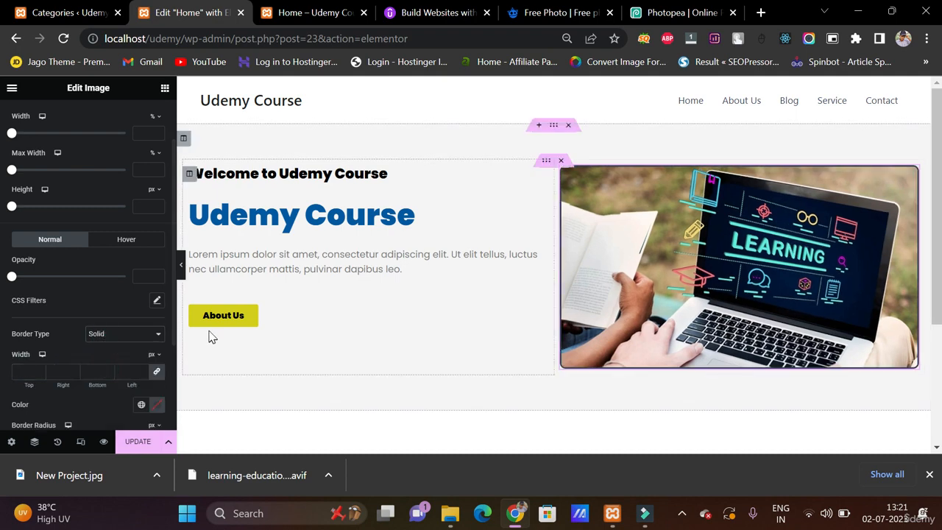
{"action": "left_click", "coordinate": [184, 267]}
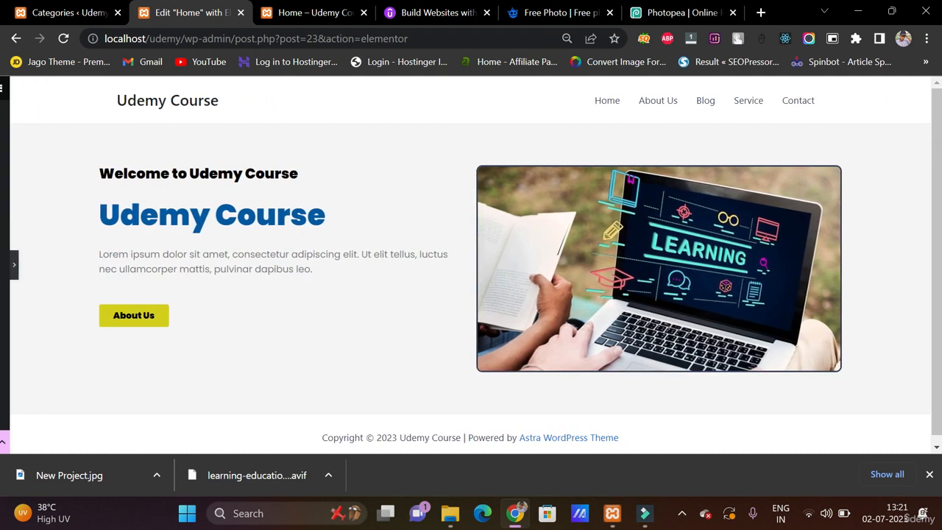
{"action": "left_click", "coordinate": [4, 265]}
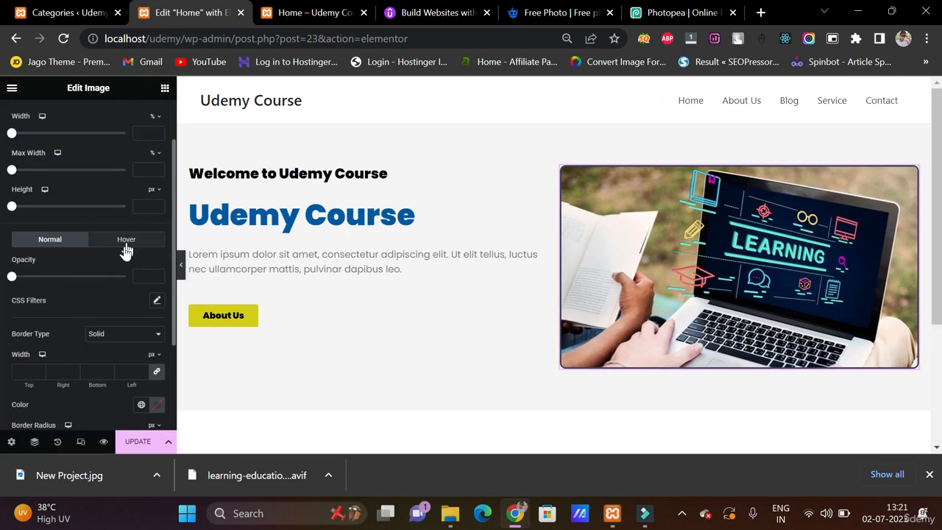
{"action": "left_click", "coordinate": [108, 332]}
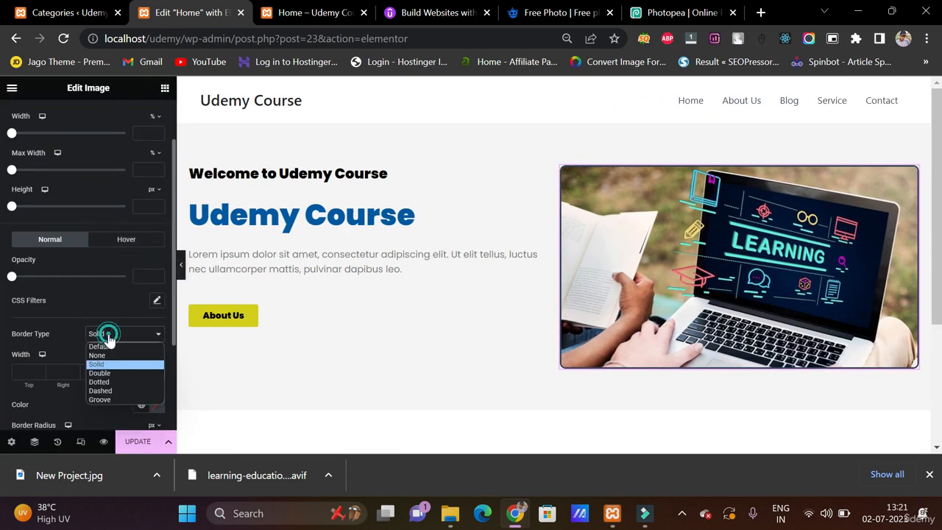
{"action": "left_click", "coordinate": [108, 383]}
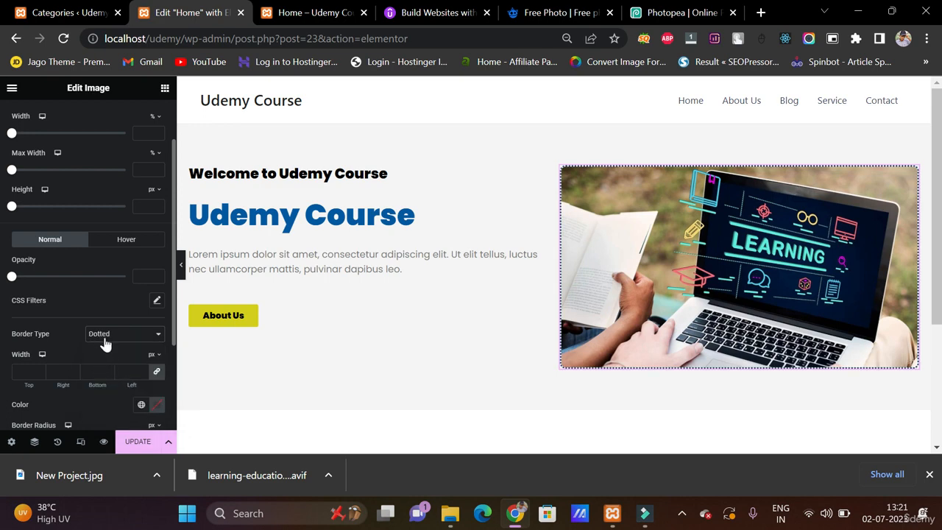
{"action": "left_click", "coordinate": [105, 337]}
{"action": "left_click", "coordinate": [107, 393]}
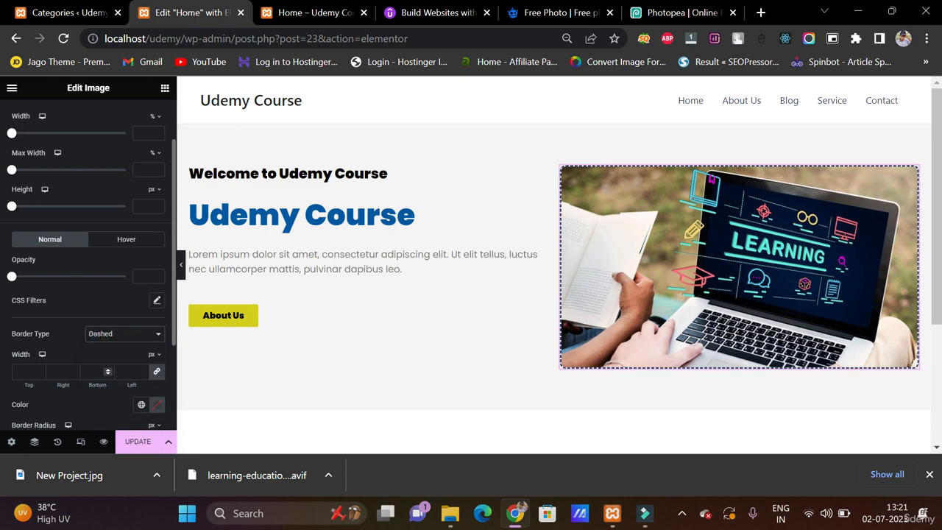
{"action": "left_click", "coordinate": [101, 331]}
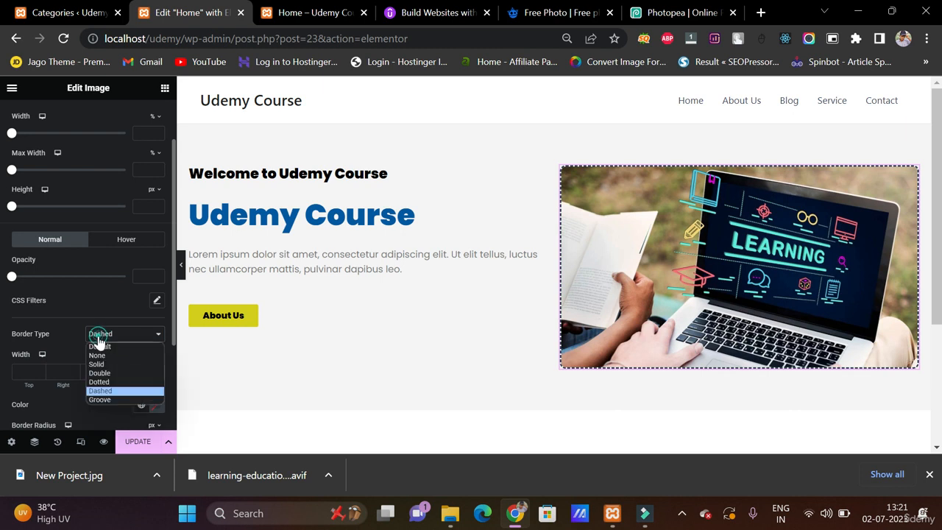
{"action": "left_click", "coordinate": [100, 400]}
{"action": "left_click", "coordinate": [105, 335]}
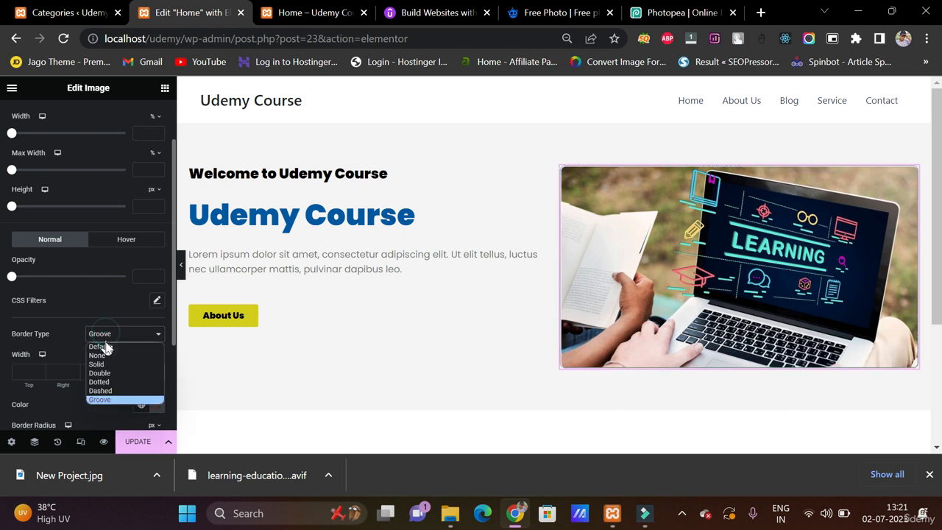
{"action": "left_click", "coordinate": [103, 348]}
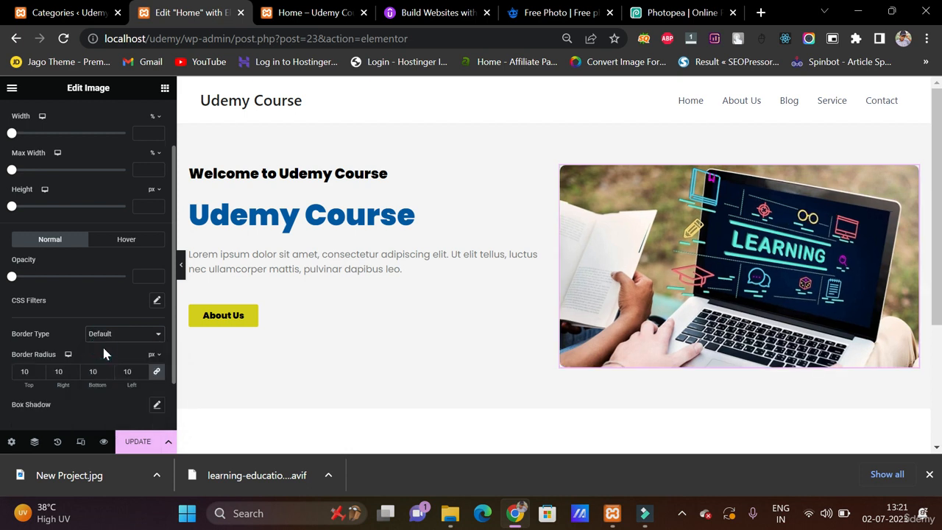
Step: Try an opacity of 0.86 on the hero image and clear the value
{"action": "scroll", "coordinate": [94, 309], "scroll_direction": "up", "scroll_amount": 2}
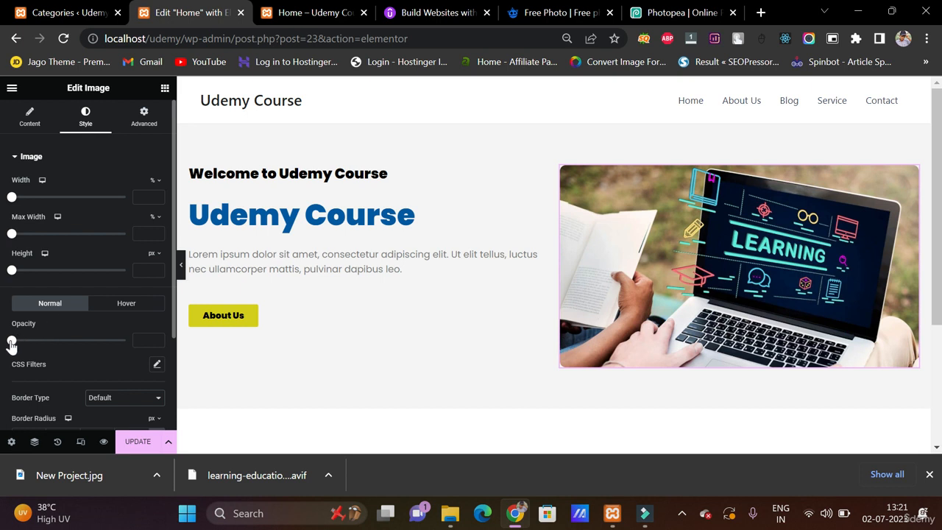
{"action": "left_click_drag", "start_coordinate": [12, 342], "coordinate": [107, 346]}
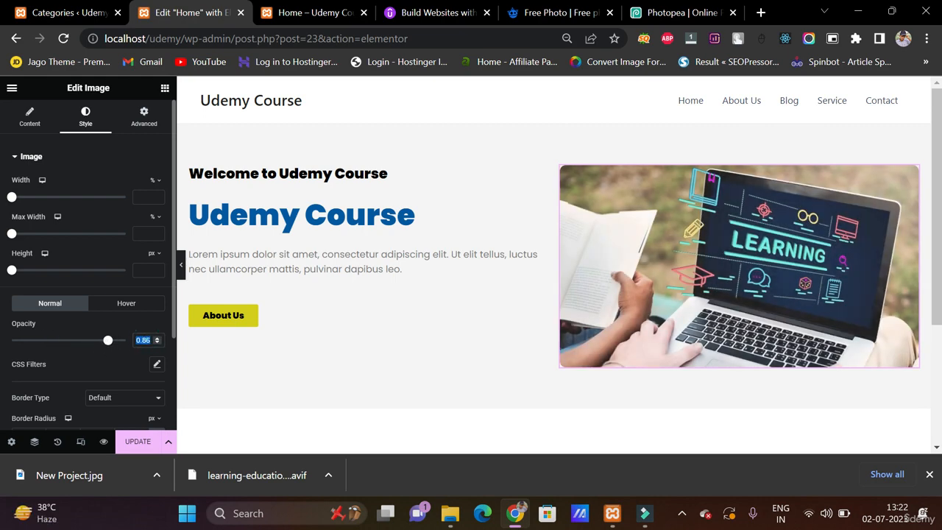
{"action": "key", "text": "BackSpace"}
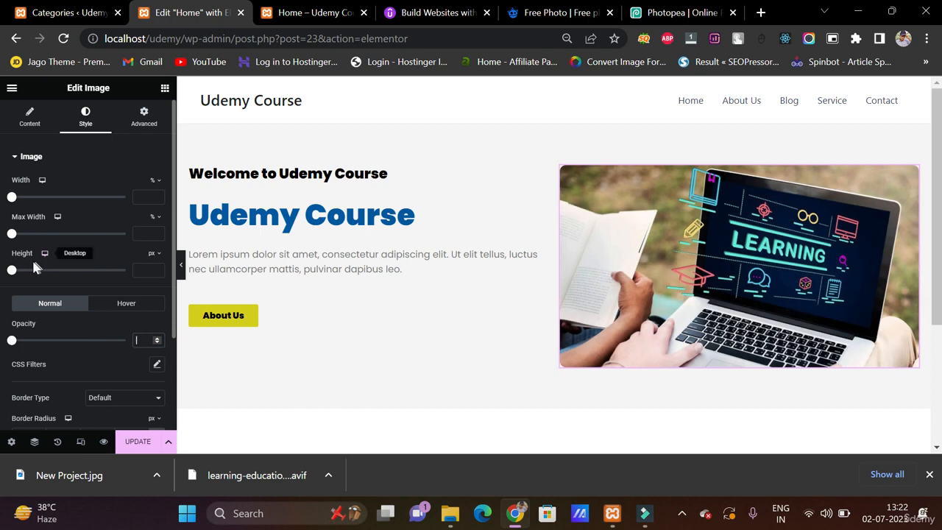
Step: Set the hero image's height to about 349 px
{"action": "left_click_drag", "start_coordinate": [10, 271], "coordinate": [90, 270]}
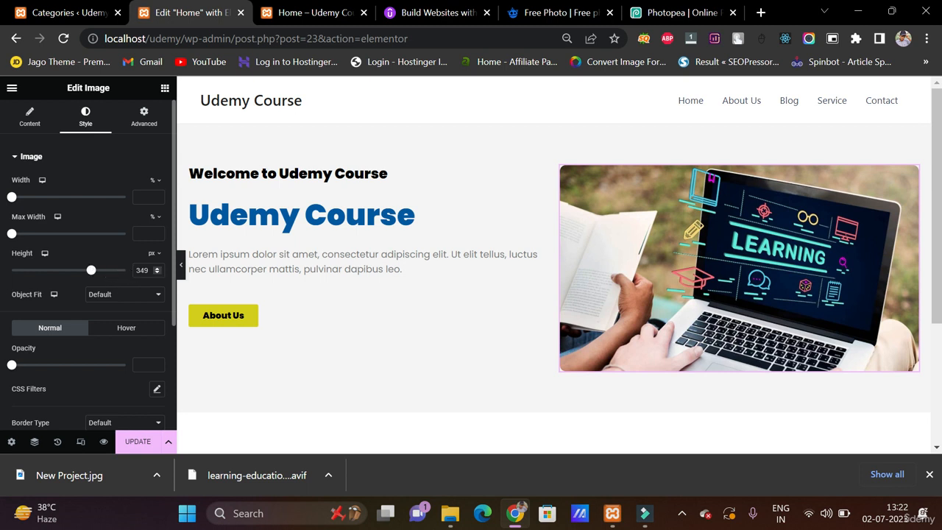
Step: Try a height of 380 px on the hero image and clear the height value
{"action": "double_click", "coordinate": [142, 270]}
{"action": "mouse_move", "coordinate": [91, 270]}
{"action": "left_mouse_down"}
{"action": "mouse_move", "coordinate": [46, 269]}
{"action": "mouse_move", "coordinate": [136, 270]}
{"action": "mouse_move", "coordinate": [99, 271]}
{"action": "left_mouse_up"}
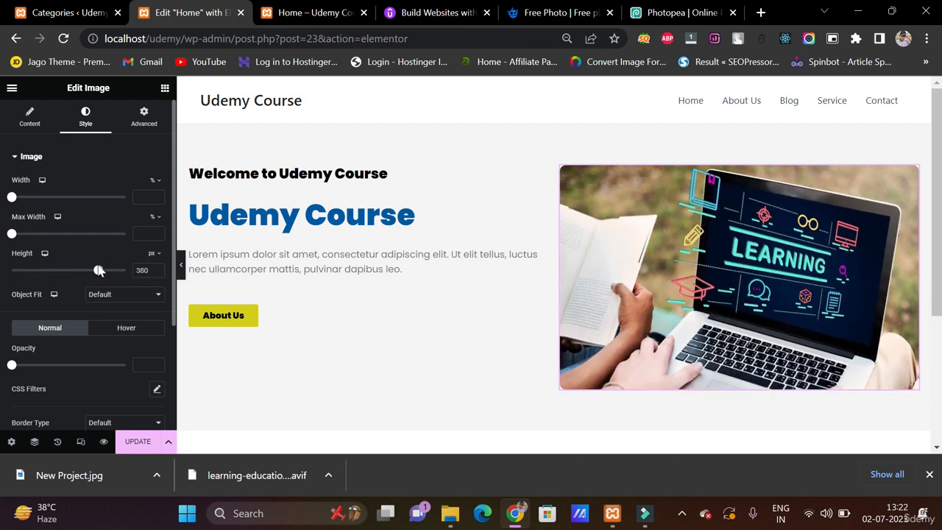
{"action": "double_click", "coordinate": [133, 270]}
{"action": "key", "text": "BackSpace"}
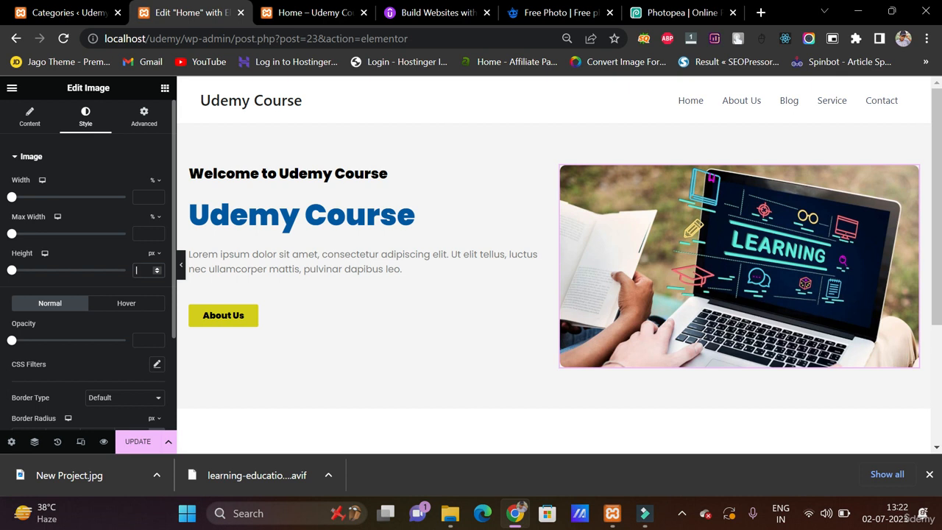
{"action": "left_click", "coordinate": [118, 259]}
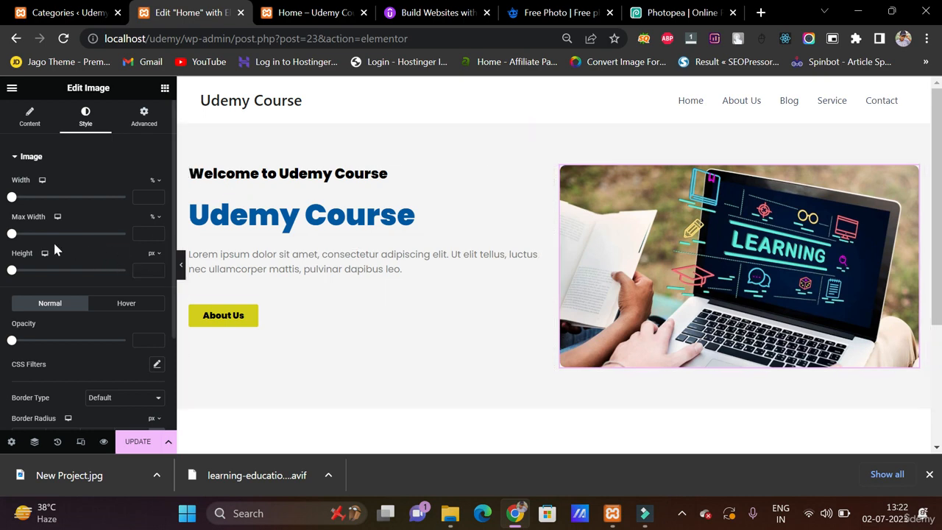
Step: Try widths of 80% and 77% and max widths of 51% and 100% on the hero image, and clear both values
{"action": "scroll", "coordinate": [29, 191], "scroll_direction": "down", "scroll_amount": 1}
{"action": "scroll", "coordinate": [28, 192], "scroll_direction": "up", "scroll_amount": 1}
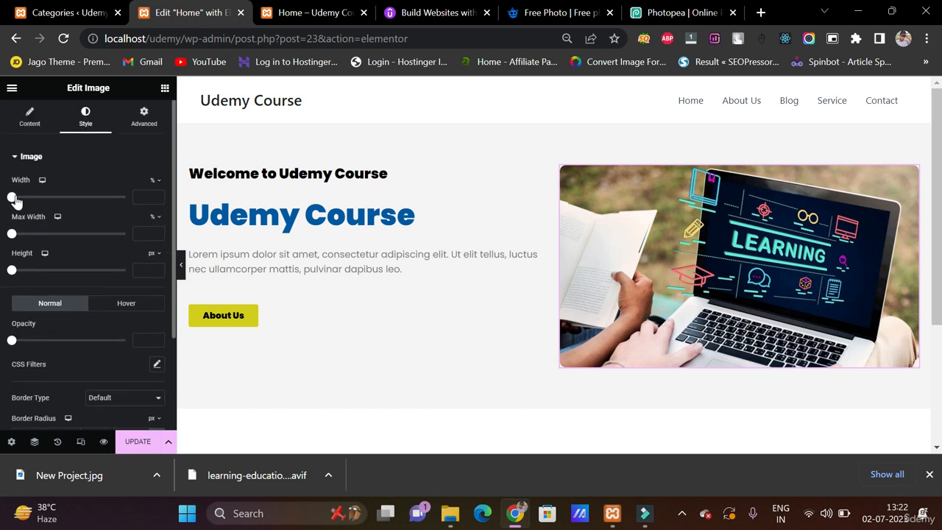
{"action": "left_click_drag", "start_coordinate": [12, 197], "coordinate": [105, 208]}
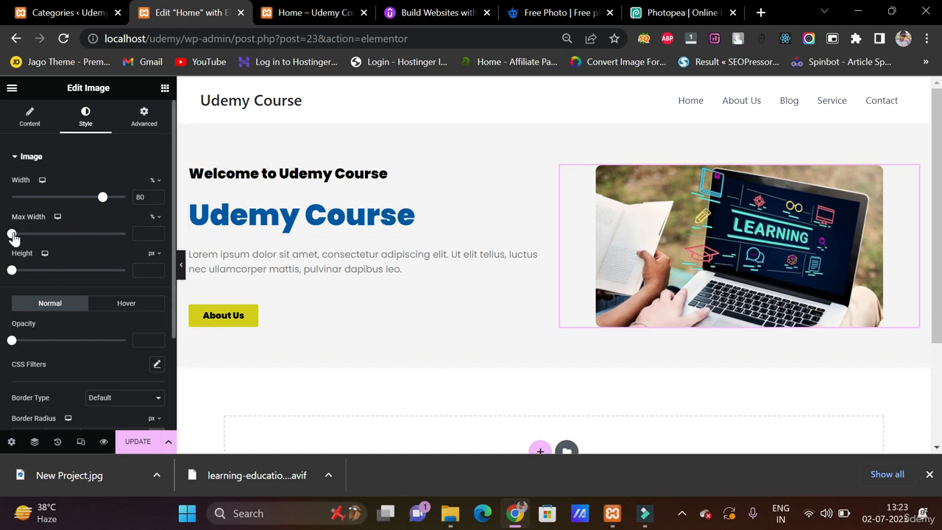
{"action": "left_click_drag", "start_coordinate": [11, 234], "coordinate": [69, 236]}
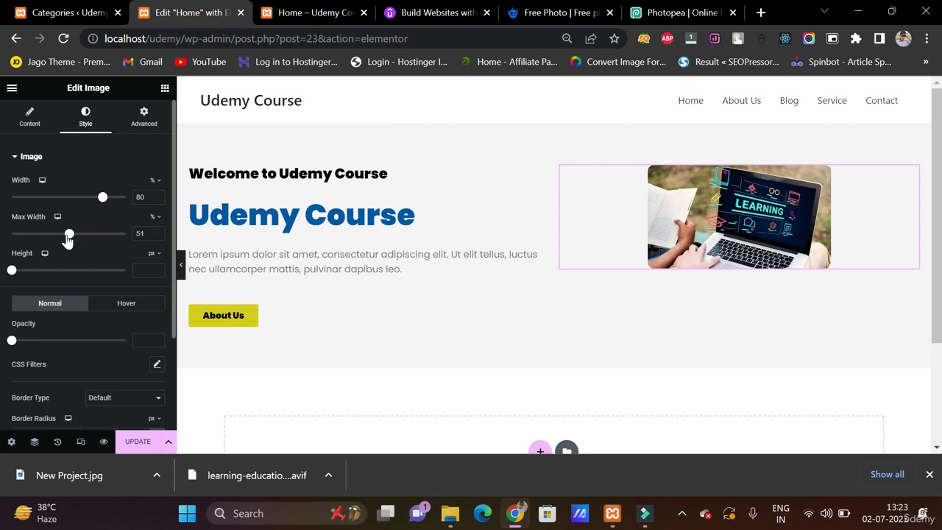
{"action": "left_click_drag", "start_coordinate": [70, 234], "coordinate": [127, 238]}
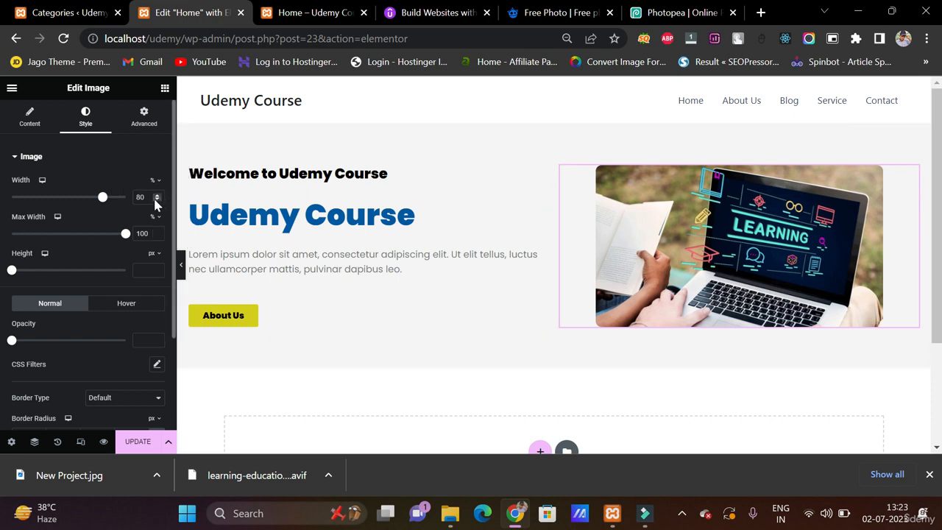
{"action": "mouse_move", "coordinate": [104, 198]}
{"action": "left_mouse_down"}
{"action": "mouse_move", "coordinate": [71, 197]}
{"action": "mouse_move", "coordinate": [98, 197]}
{"action": "left_mouse_up"}
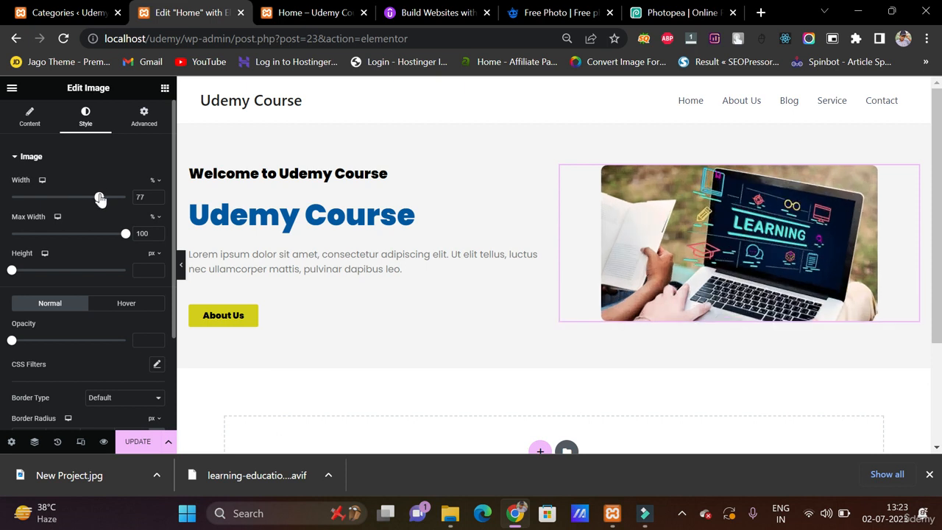
{"action": "double_click", "coordinate": [141, 233]}
{"action": "key", "text": "BackSpace"}
{"action": "double_click", "coordinate": [142, 198]}
{"action": "key", "text": "BackSpace"}
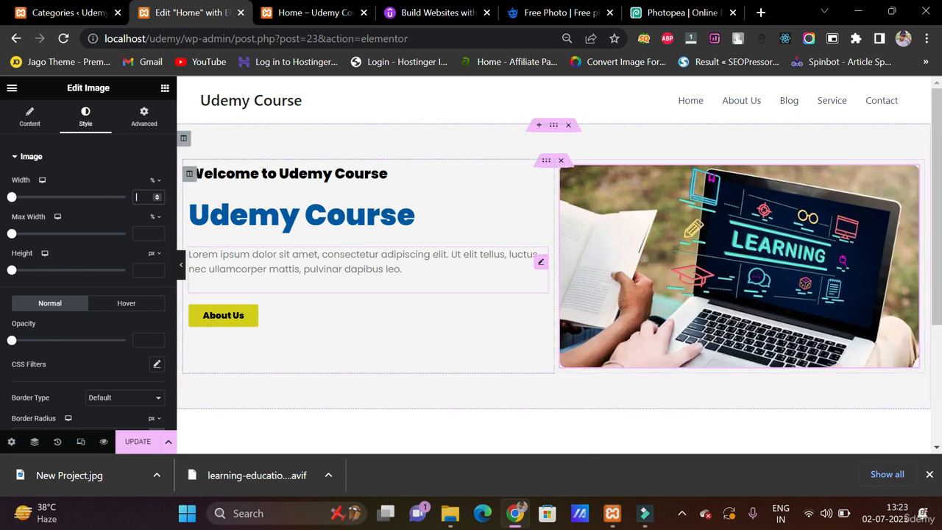
Step: Duplicate the lorem ipsum paragraph above the About Us button in the hero section
{"action": "scroll", "coordinate": [367, 221], "scroll_direction": "down", "scroll_amount": 1}
{"action": "right_click", "coordinate": [333, 201]}
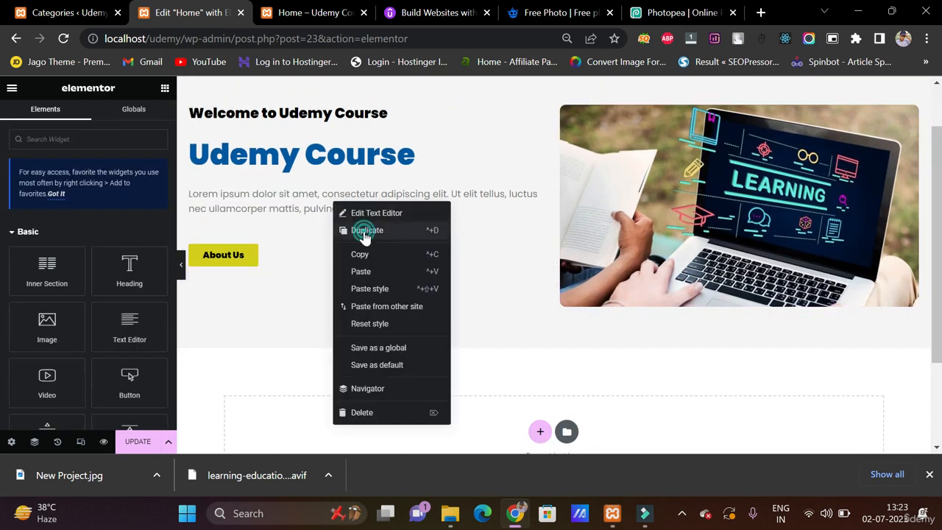
{"action": "left_click", "coordinate": [368, 229]}
Step: Unlink the margins of the first hero paragraph and set its bottom margin to -20 px
{"action": "left_click", "coordinate": [250, 216]}
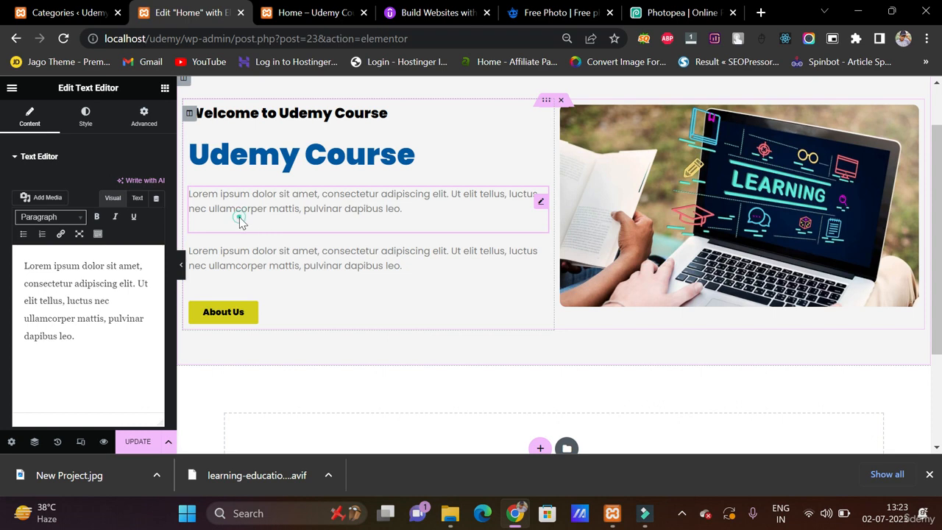
{"action": "left_click", "coordinate": [144, 118]}
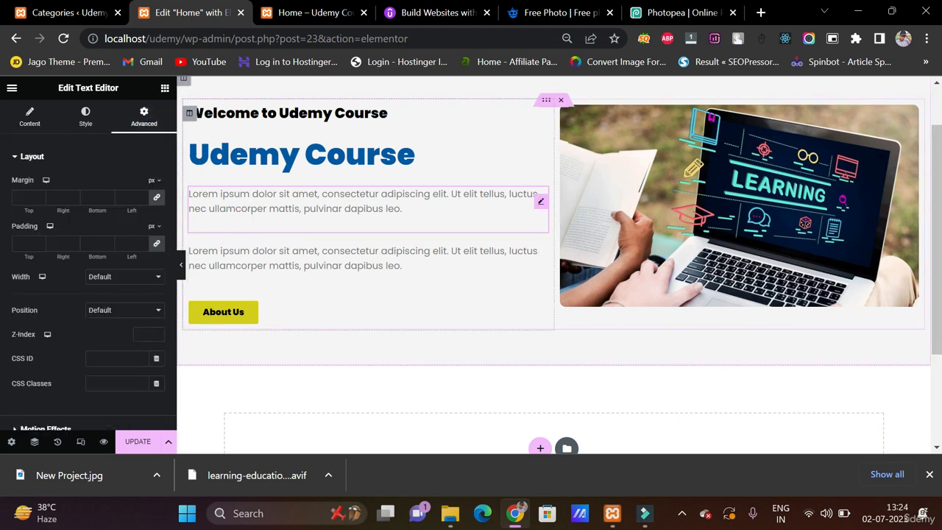
{"action": "left_click", "coordinate": [156, 197]}
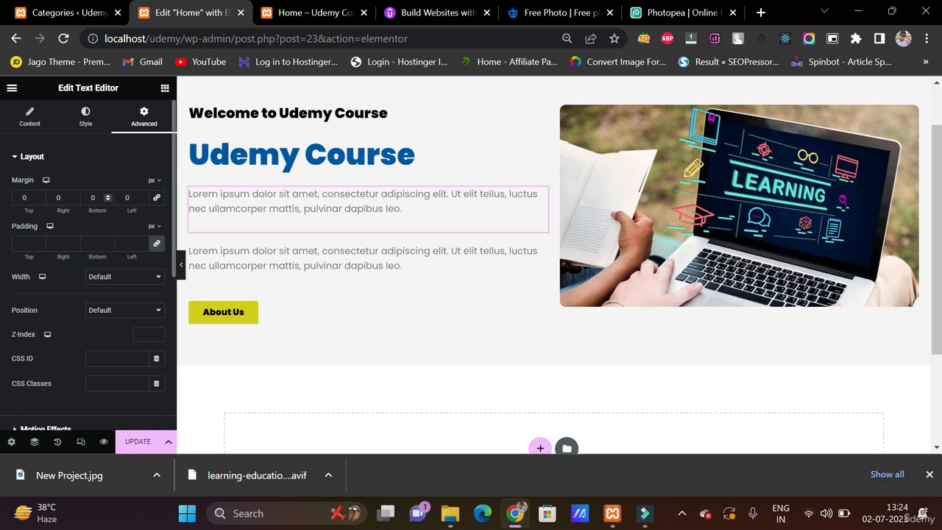
{"action": "left_click", "coordinate": [86, 197]}
{"action": "type", "text": "-20"}
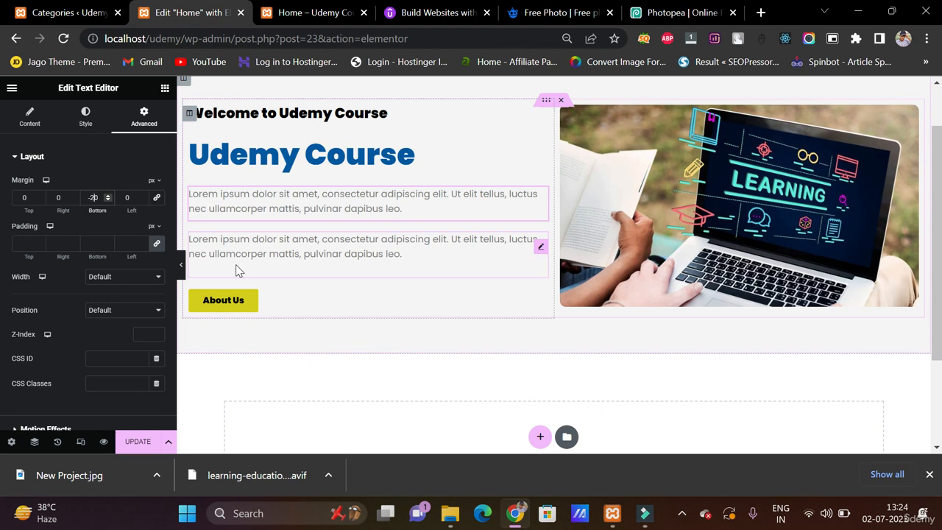
{"action": "scroll", "coordinate": [408, 265], "scroll_direction": "up", "scroll_amount": 1}
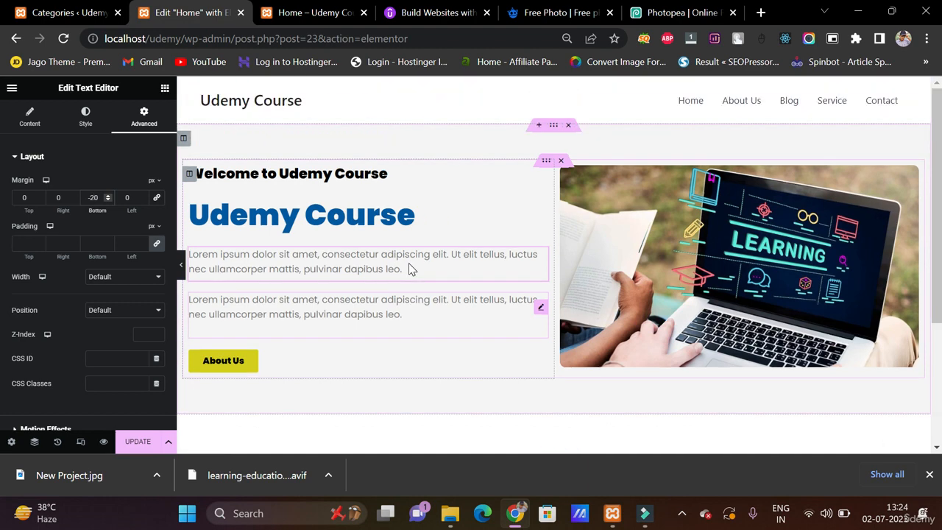
Step: Update the Home page and reload its live version to check the hero section, closing the downloads bar
{"action": "left_click", "coordinate": [138, 441]}
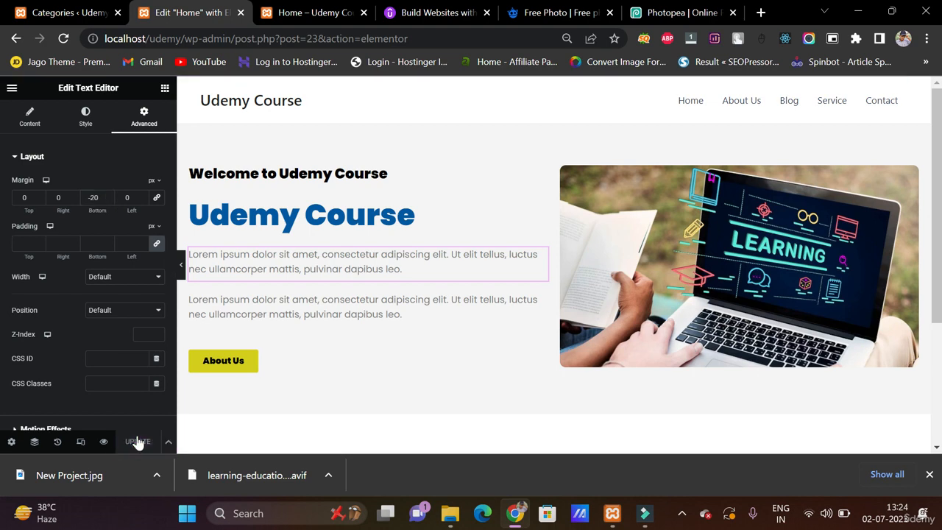
{"action": "left_click", "coordinate": [332, 16]}
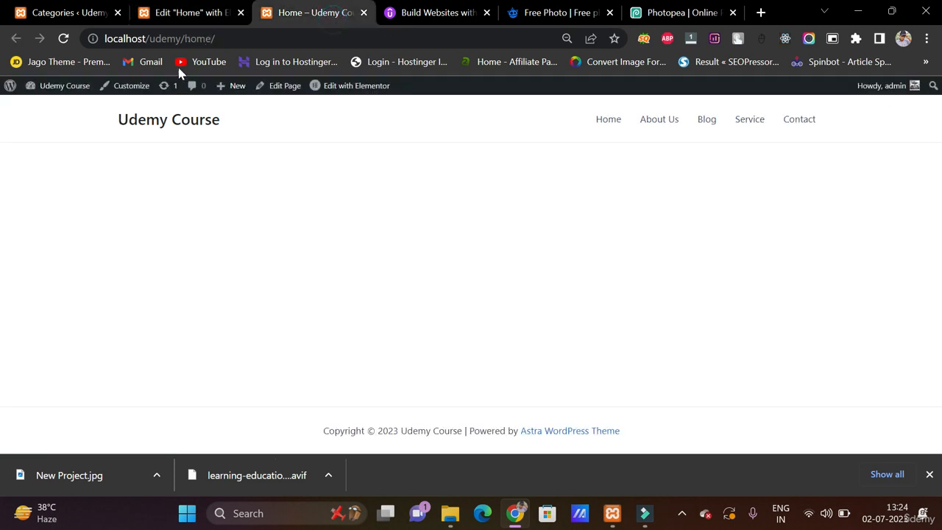
{"action": "left_click", "coordinate": [63, 38]}
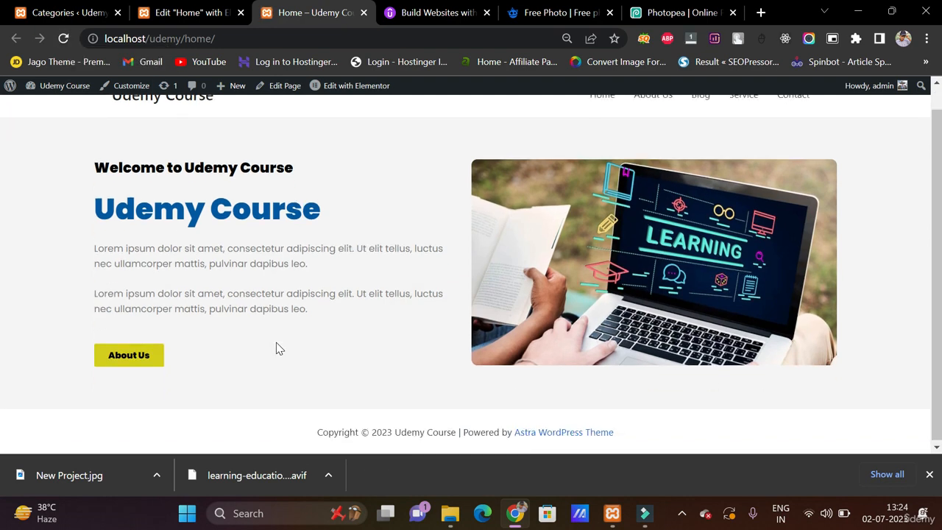
{"action": "left_click", "coordinate": [930, 474]}
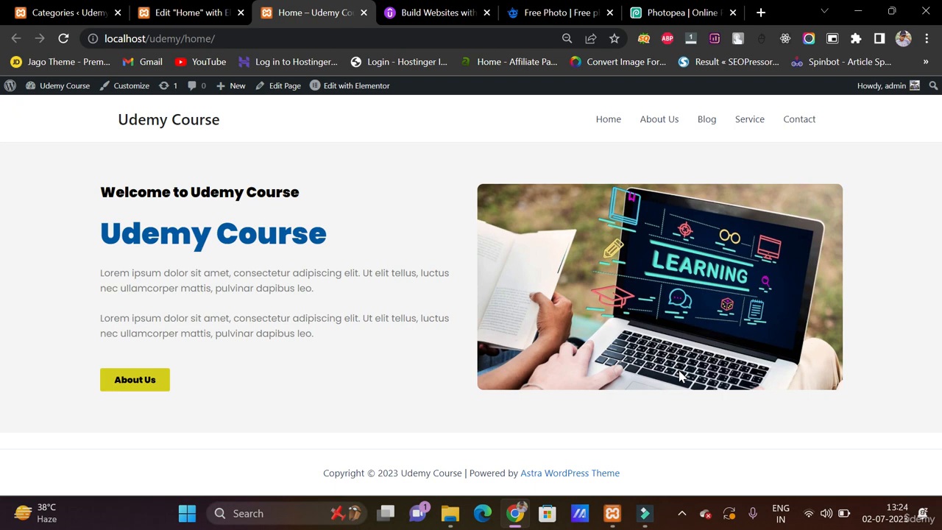
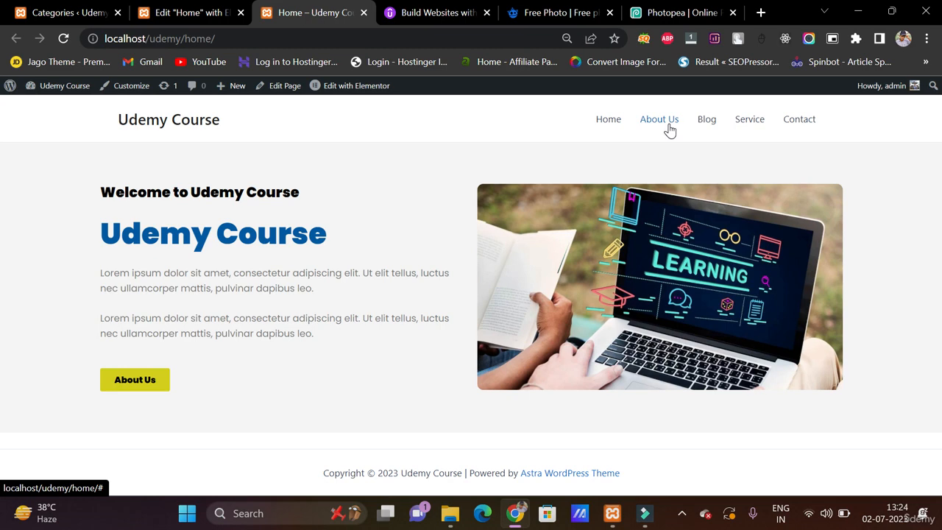
Step: Back in the Elementor editor, add a one-column section below the hero section and set its boxed width to 1300
{"action": "left_click", "coordinate": [208, 13]}
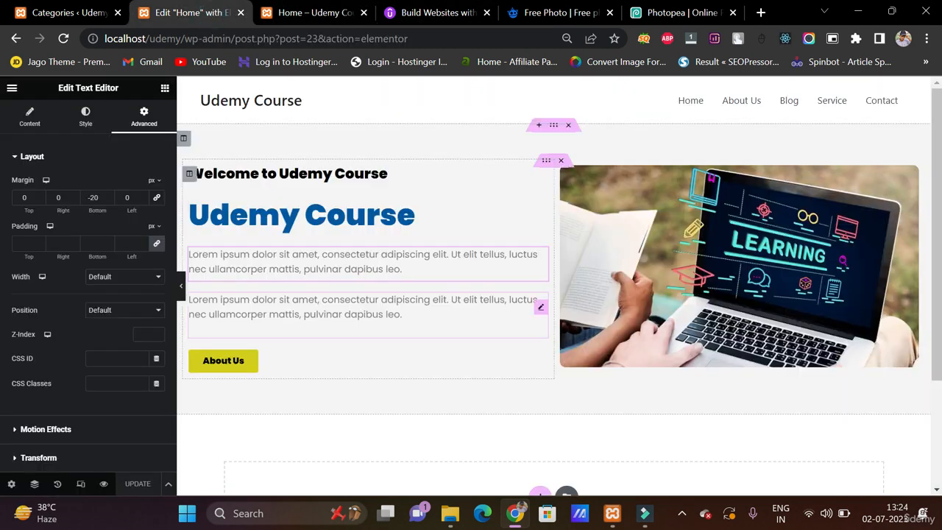
{"action": "scroll", "coordinate": [545, 353], "scroll_direction": "down", "scroll_amount": 2}
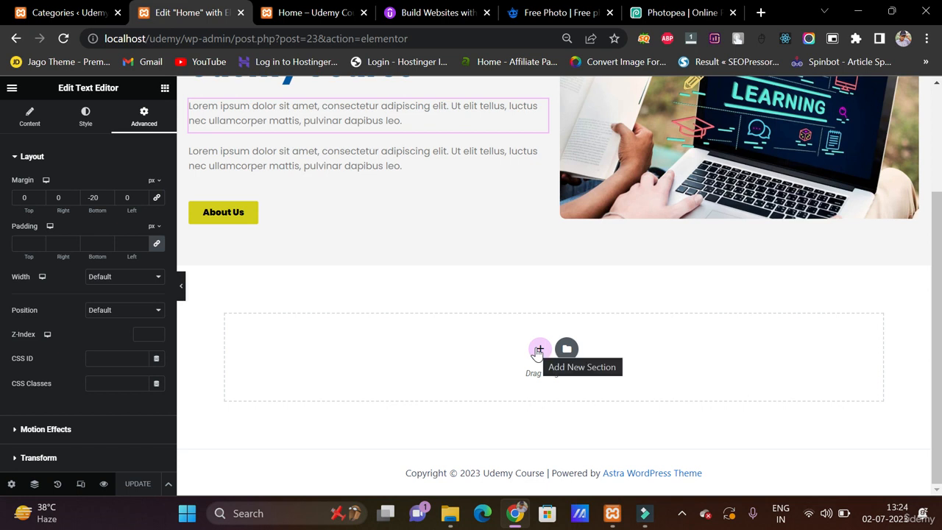
{"action": "left_click", "coordinate": [538, 350]}
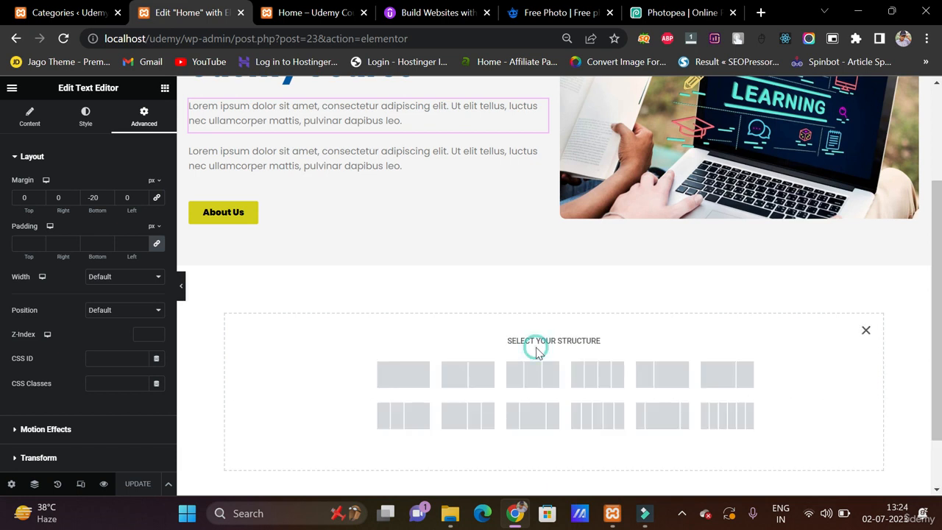
{"action": "left_click", "coordinate": [416, 372]}
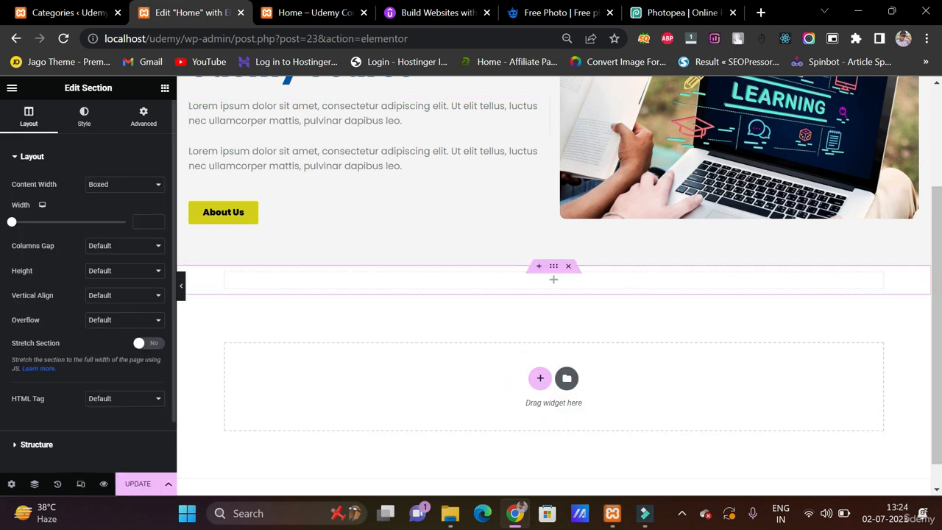
{"action": "left_click", "coordinate": [145, 222]}
{"action": "type", "text": "1300"}
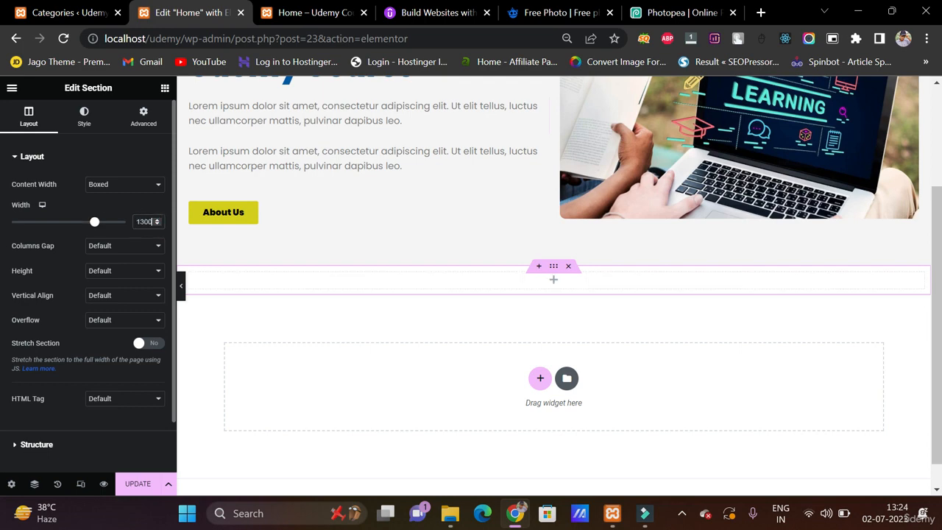
Step: Try top and bottom margins of 100 px on the new section and settle on 50 px
{"action": "left_click", "coordinate": [142, 113]}
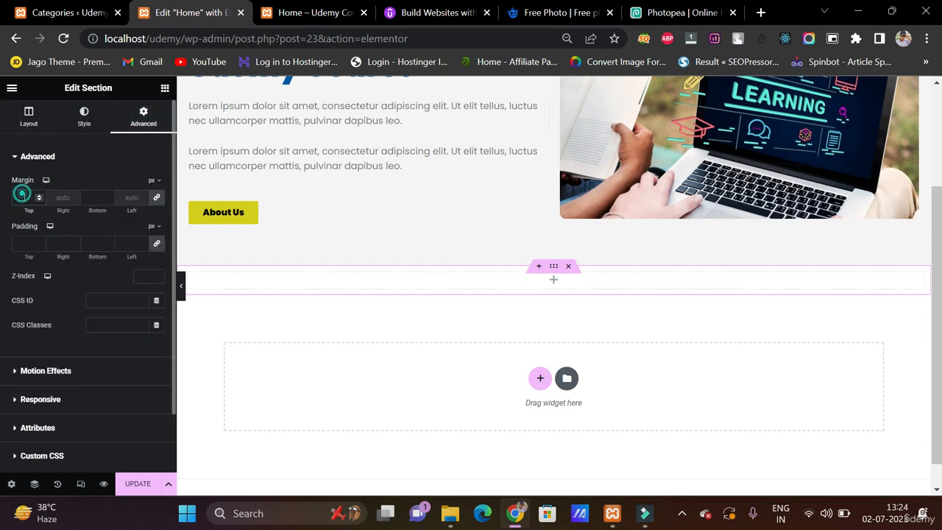
{"action": "left_click", "coordinate": [26, 197]}
{"action": "type", "text": "1"}
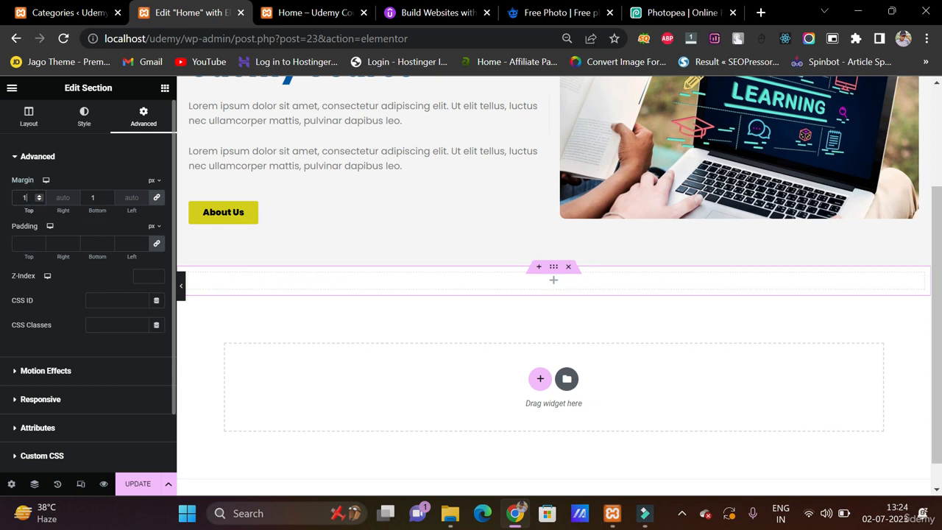
{"action": "type", "text": "00"}
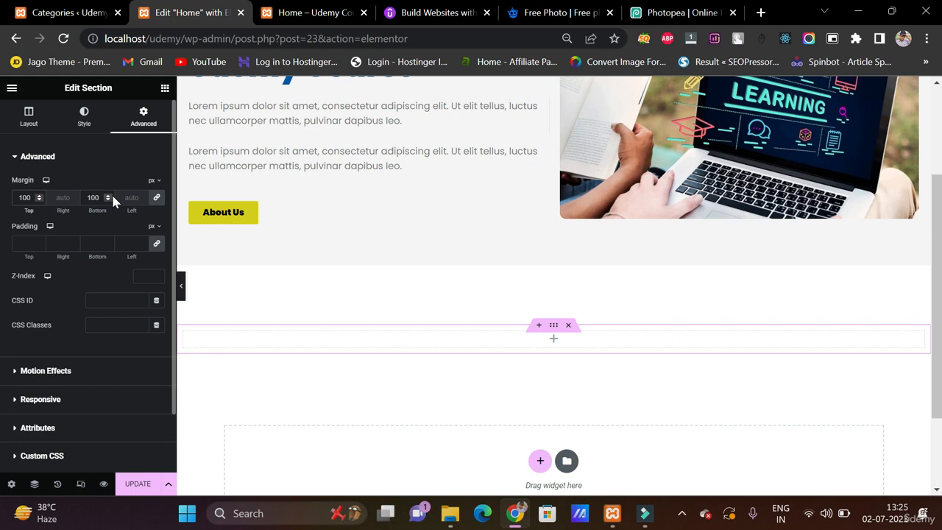
{"action": "key", "text": "BackSpace"}
{"action": "key", "text": "BackSpace"}
{"action": "key", "text": "BackSpace"}
{"action": "type", "text": "5"}
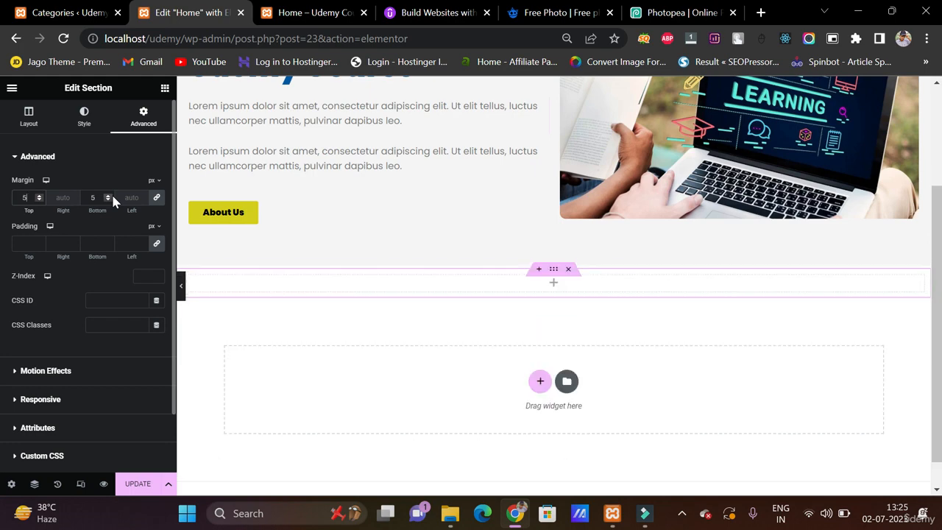
{"action": "type", "text": "0"}
Step: Copy the blue "Udemy Course" heading from the hero section and paste it into the new section's column
{"action": "scroll", "coordinate": [337, 290], "scroll_direction": "up", "scroll_amount": 5}
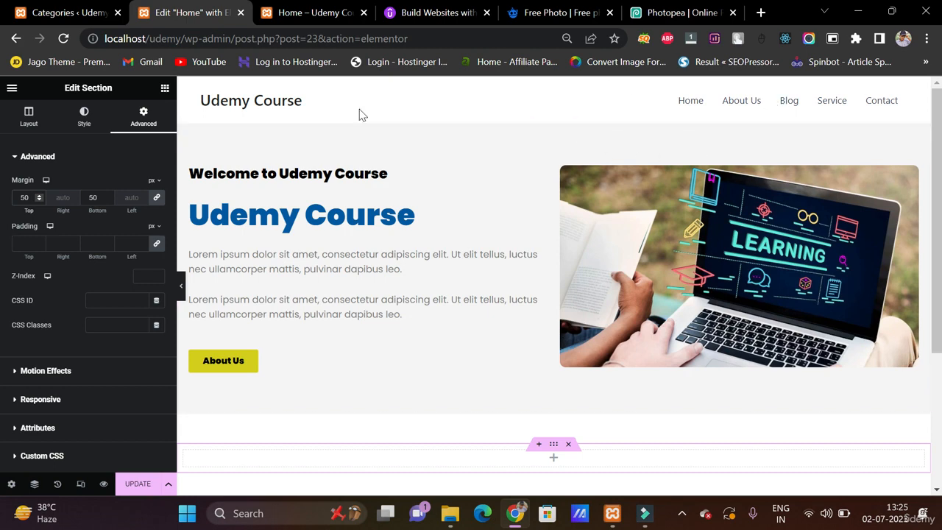
{"action": "right_click", "coordinate": [307, 215]}
{"action": "left_click", "coordinate": [341, 263]}
{"action": "scroll", "coordinate": [348, 267], "scroll_direction": "down", "scroll_amount": 2}
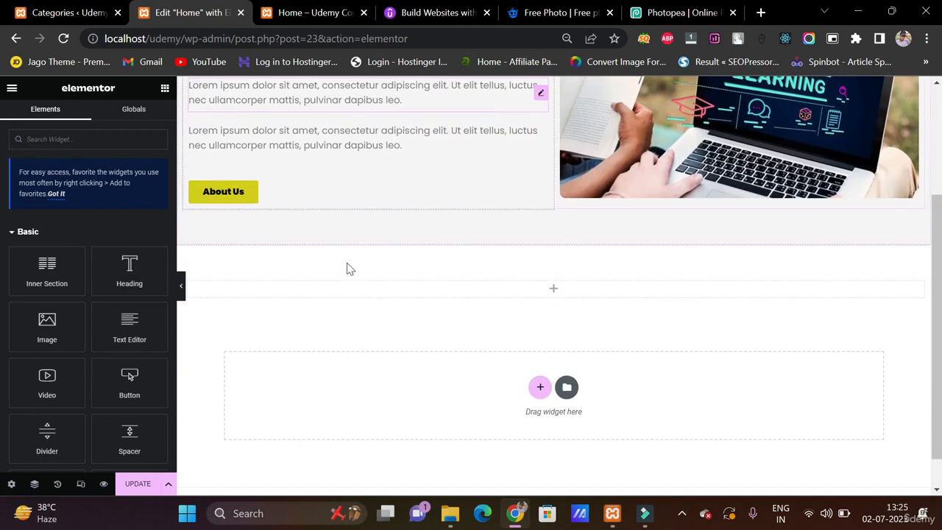
{"action": "right_click", "coordinate": [471, 292]}
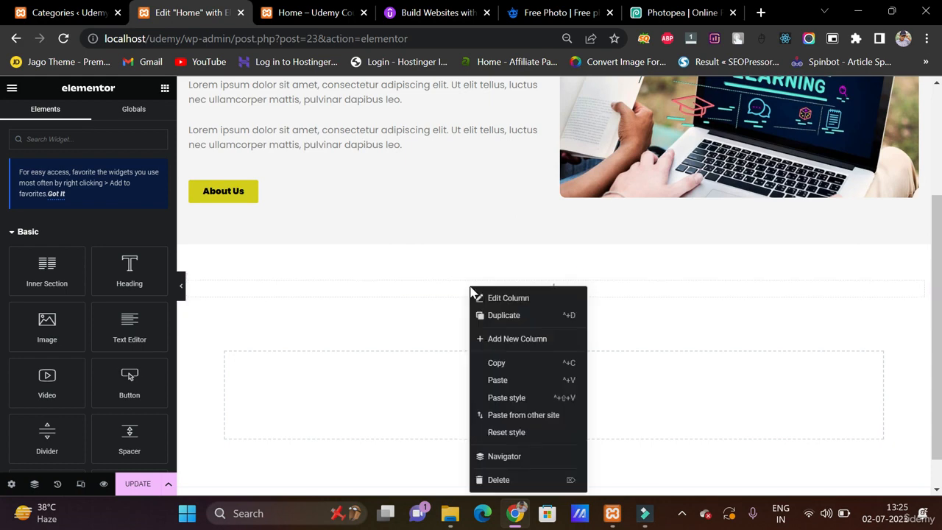
{"action": "left_click", "coordinate": [521, 379]}
{"action": "scroll", "coordinate": [523, 379], "scroll_direction": "down", "scroll_amount": 1}
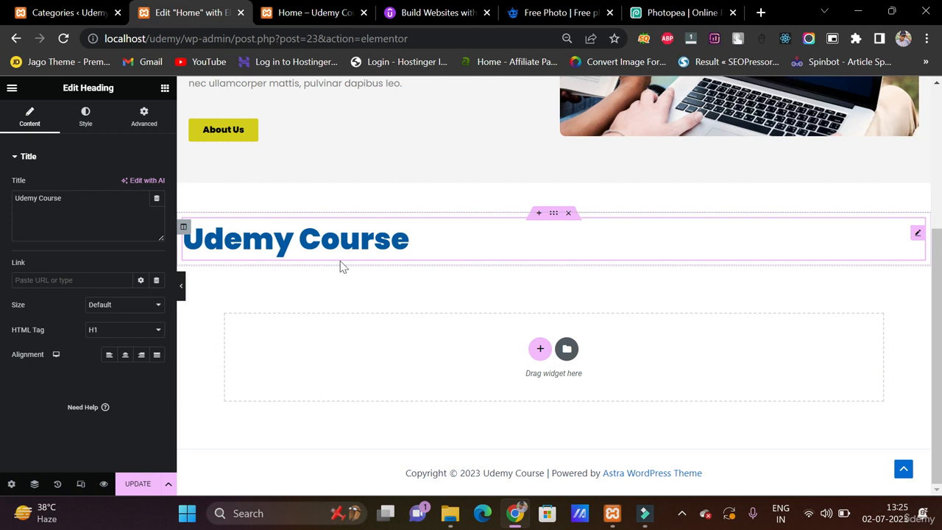
Step: Change the pasted heading's HTML tag to H2
{"action": "scroll", "coordinate": [342, 266], "scroll_direction": "up", "scroll_amount": 2}
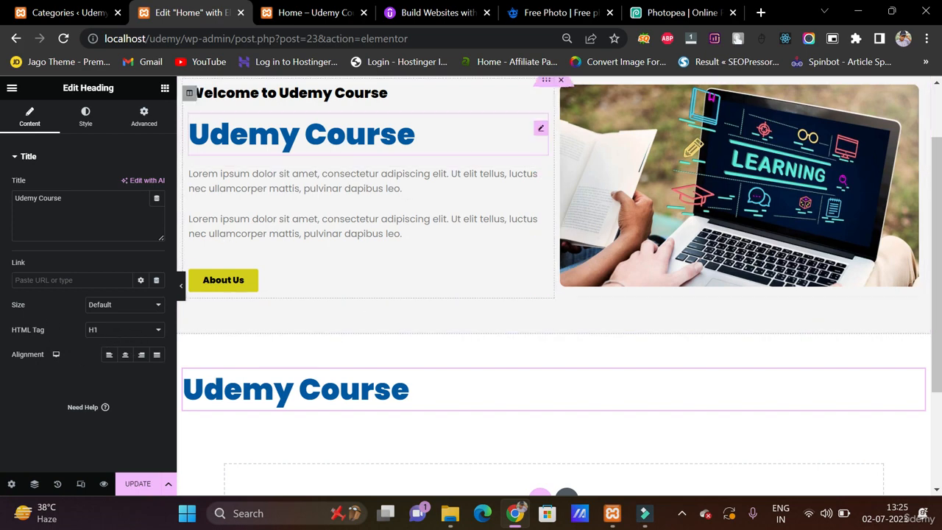
{"action": "left_click", "coordinate": [137, 331]}
{"action": "left_click", "coordinate": [118, 348]}
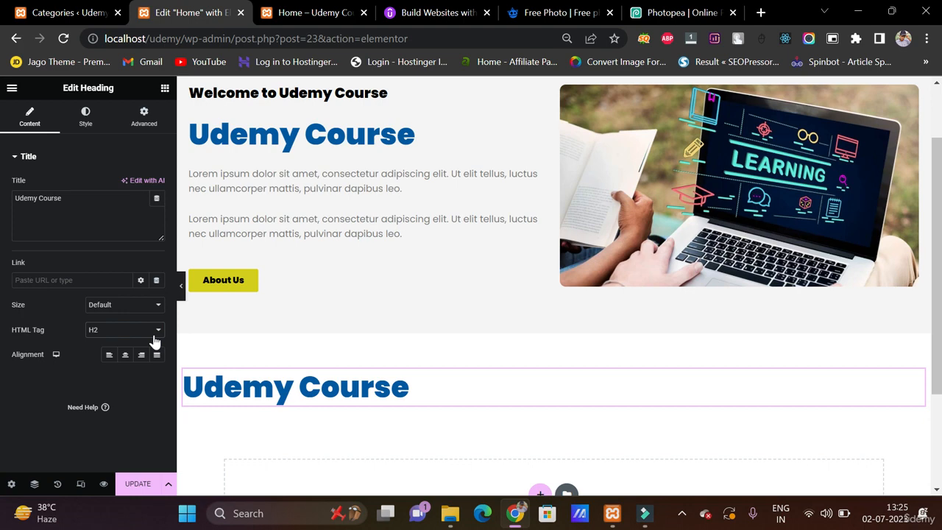
Step: Center the new section's pasted heading and change its text to "About Us"
{"action": "left_click", "coordinate": [125, 355]}
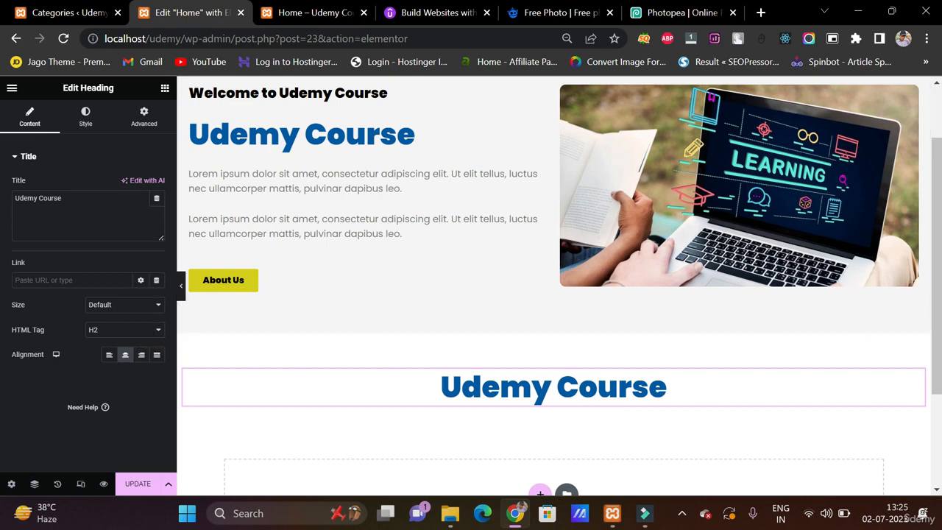
{"action": "double_click", "coordinate": [94, 227]}
{"action": "type", "text": "ABoout"}
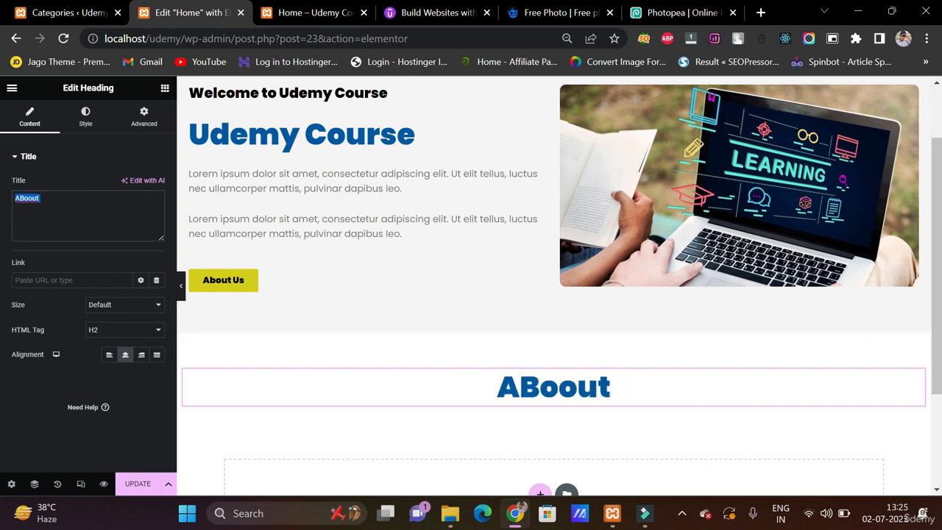
{"action": "type", "text": "About Us"}
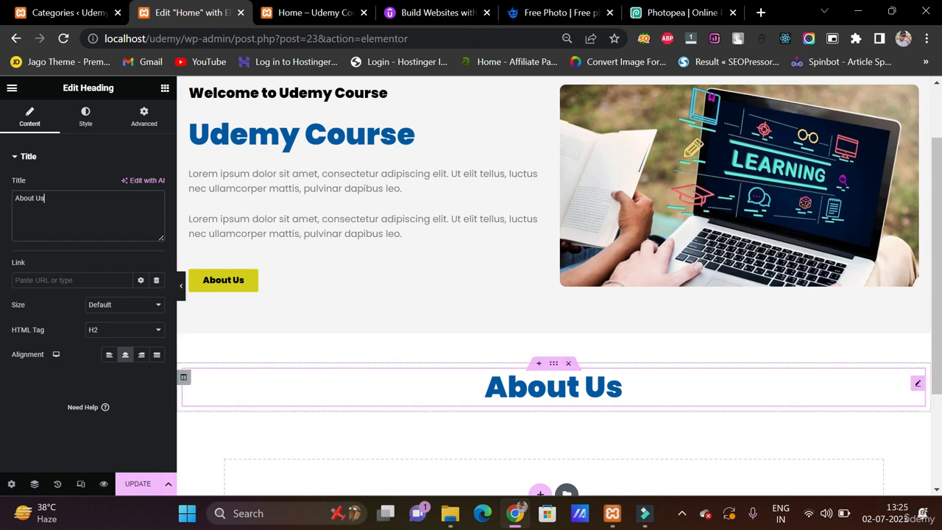
{"action": "scroll", "coordinate": [557, 172], "scroll_direction": "up", "scroll_amount": 1}
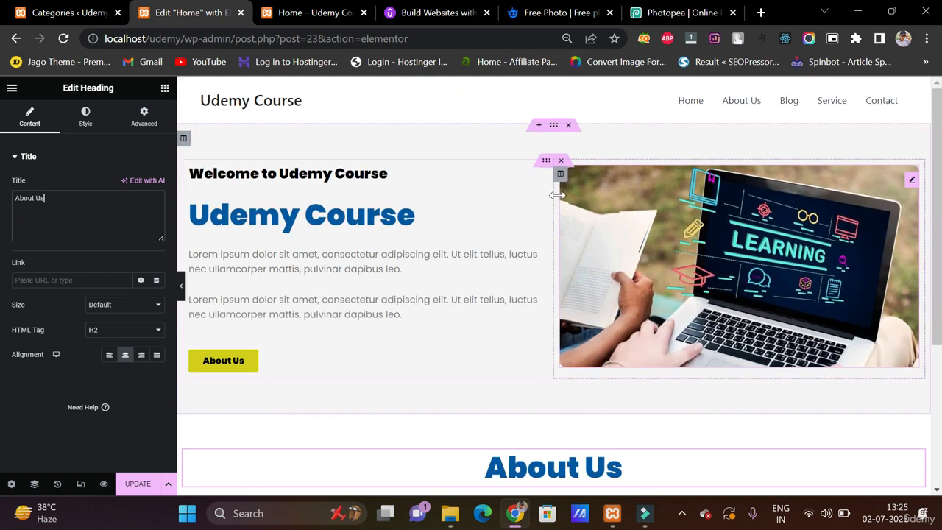
{"action": "scroll", "coordinate": [574, 386], "scroll_direction": "down", "scroll_amount": 1}
{"action": "scroll", "coordinate": [571, 395], "scroll_direction": "down", "scroll_amount": 1}
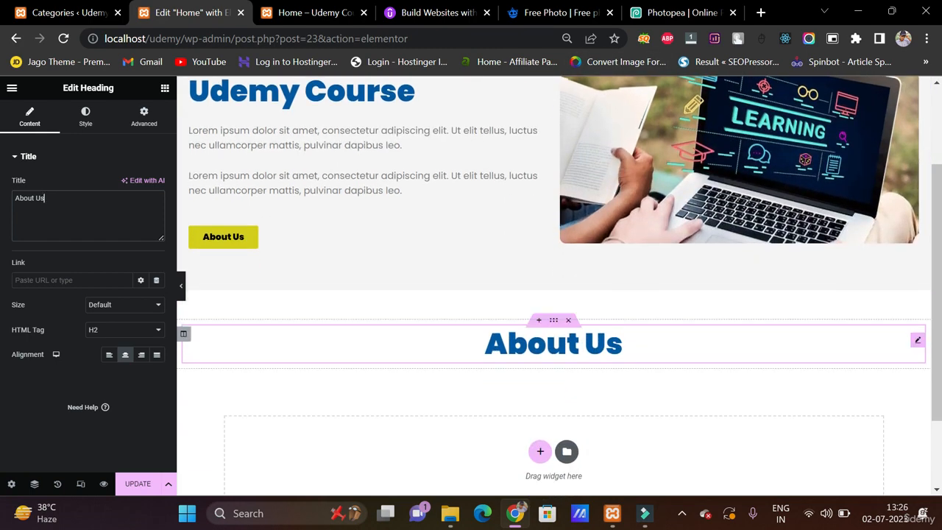
Step: Add a divider below the "About Us" heading, 200 px wide and centered
{"action": "left_click", "coordinate": [165, 90]}
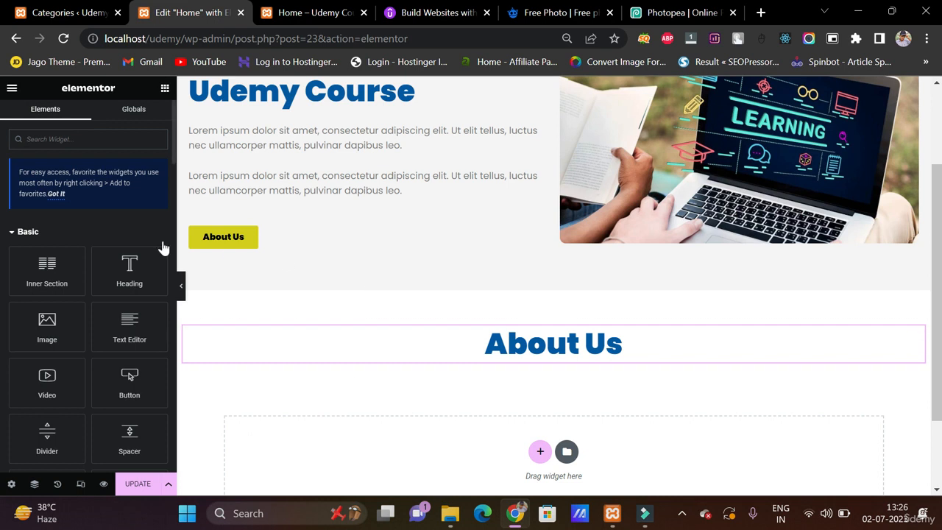
{"action": "scroll", "coordinate": [79, 373], "scroll_direction": "down", "scroll_amount": 1}
{"action": "left_click_drag", "start_coordinate": [64, 380], "coordinate": [505, 351]}
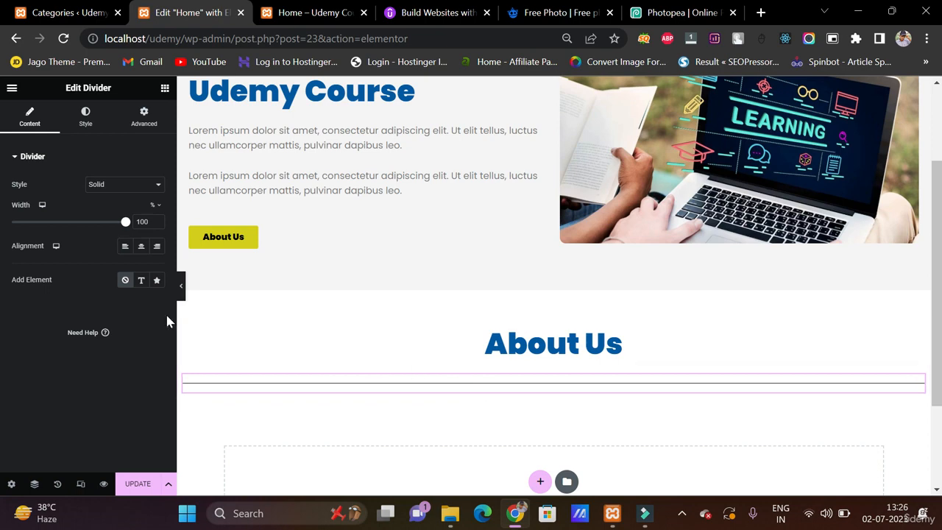
{"action": "left_click", "coordinate": [154, 204]}
{"action": "left_click", "coordinate": [153, 210]}
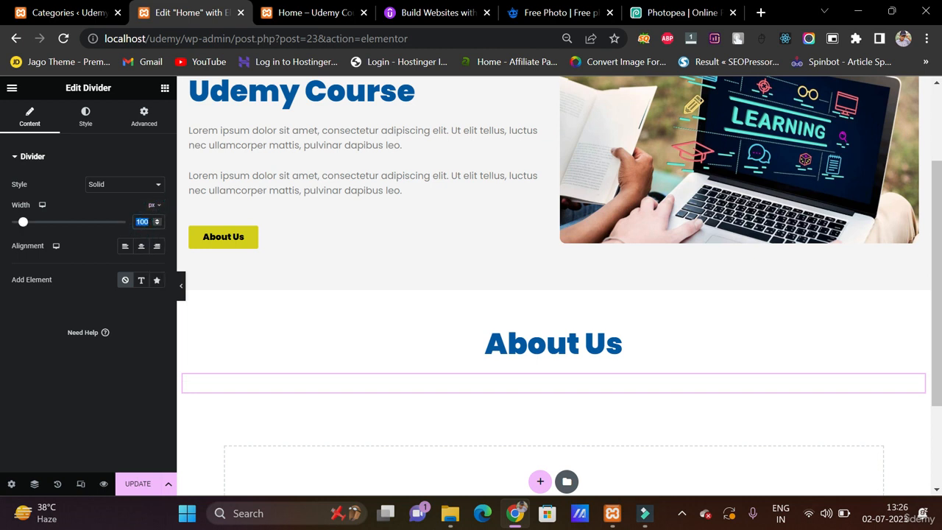
{"action": "type", "text": "200"}
{"action": "left_click", "coordinate": [141, 246]}
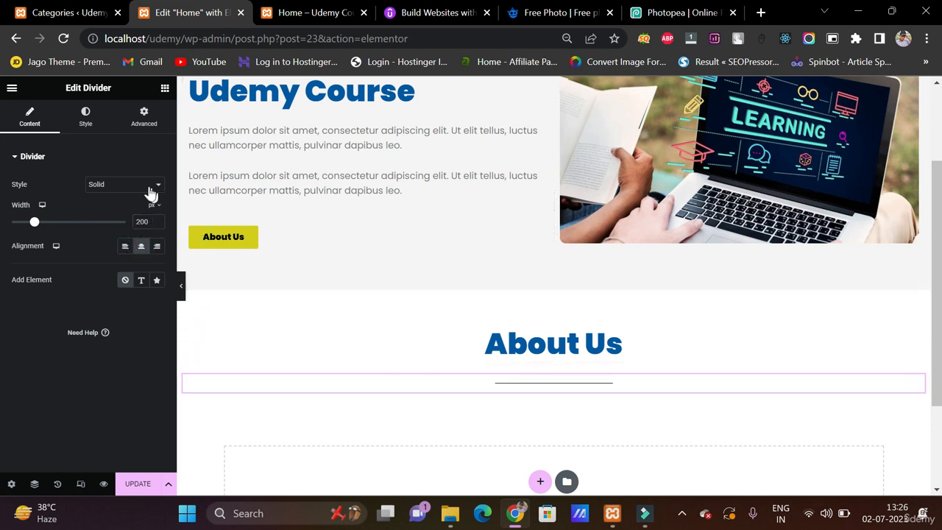
Step: Try the Double, Dotted and Dashed line styles on the divider, and delete the divider
{"action": "left_click", "coordinate": [130, 172]}
{"action": "left_click", "coordinate": [107, 172]}
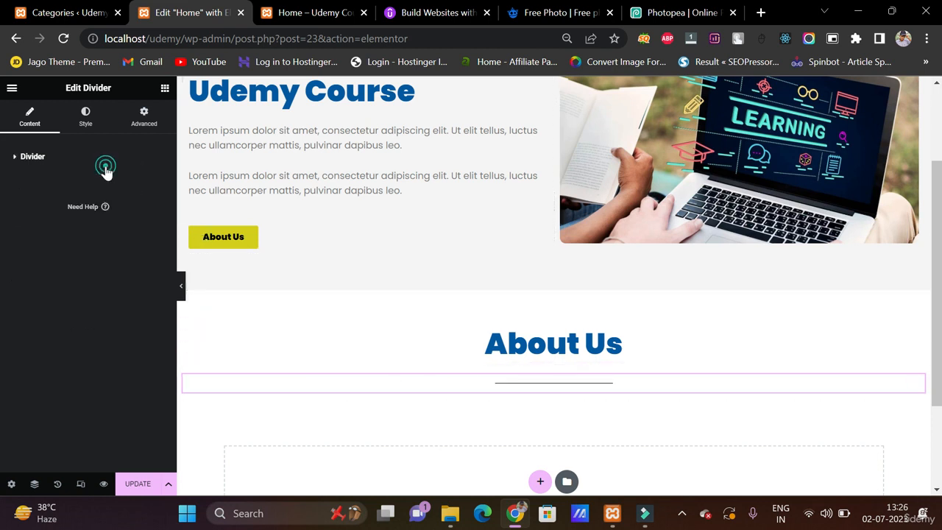
{"action": "left_click", "coordinate": [117, 184]}
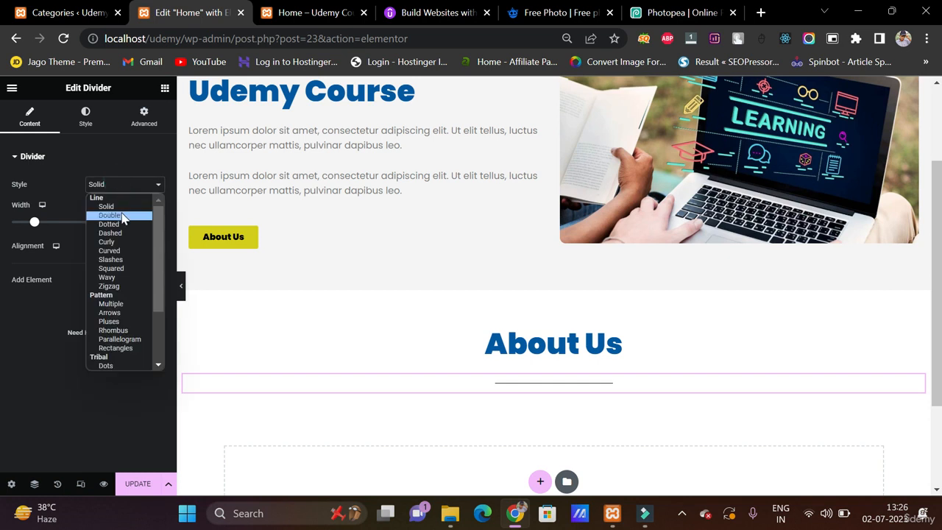
{"action": "left_click", "coordinate": [118, 214]}
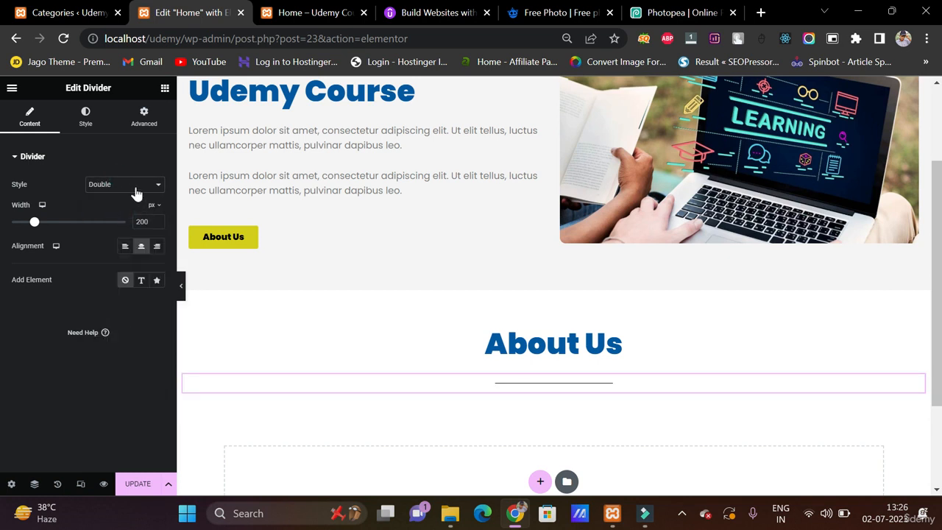
{"action": "left_click", "coordinate": [135, 193]}
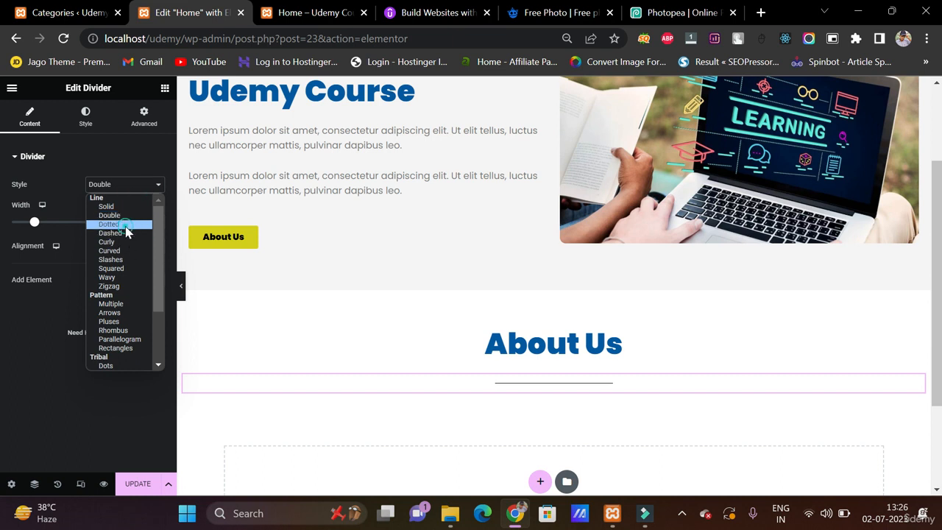
{"action": "left_click", "coordinate": [125, 224]}
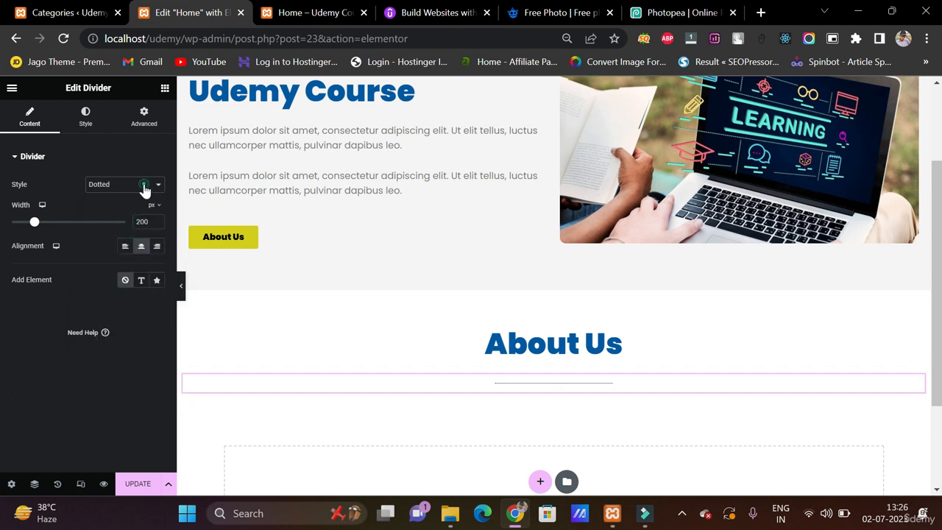
{"action": "left_click", "coordinate": [144, 190]}
{"action": "left_click", "coordinate": [141, 234]}
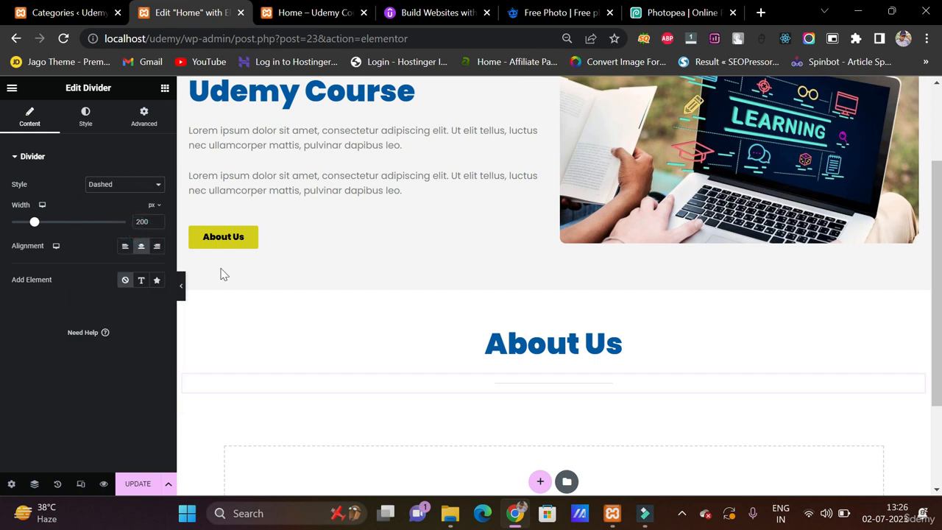
{"action": "right_click", "coordinate": [537, 389]}
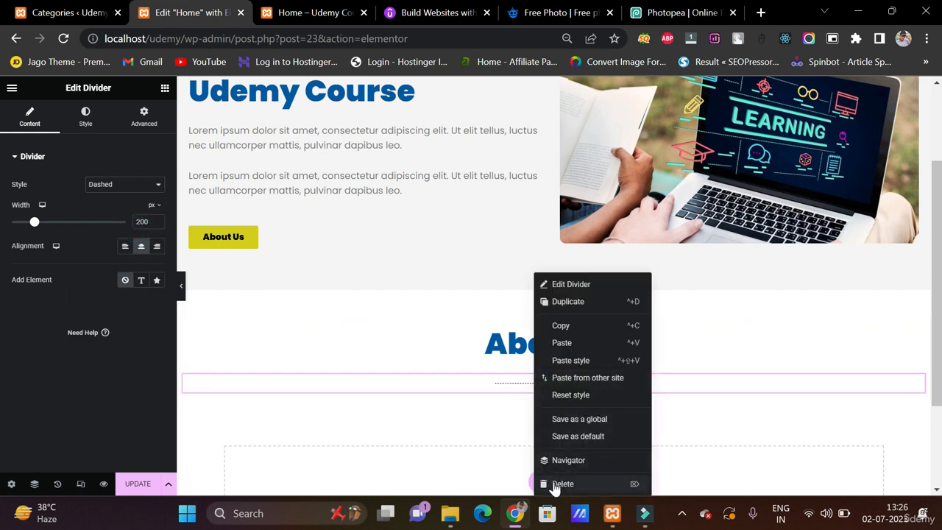
{"action": "left_click", "coordinate": [563, 484]}
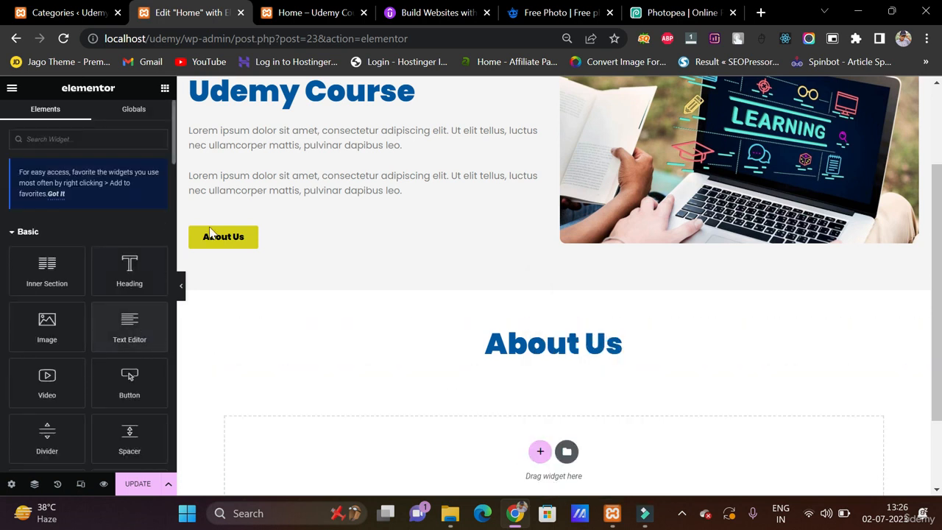
Step: Copy the first lorem ipsum paragraph from the hero section, paste it below the "About Us" heading and center it
{"action": "left_click", "coordinate": [260, 138]}
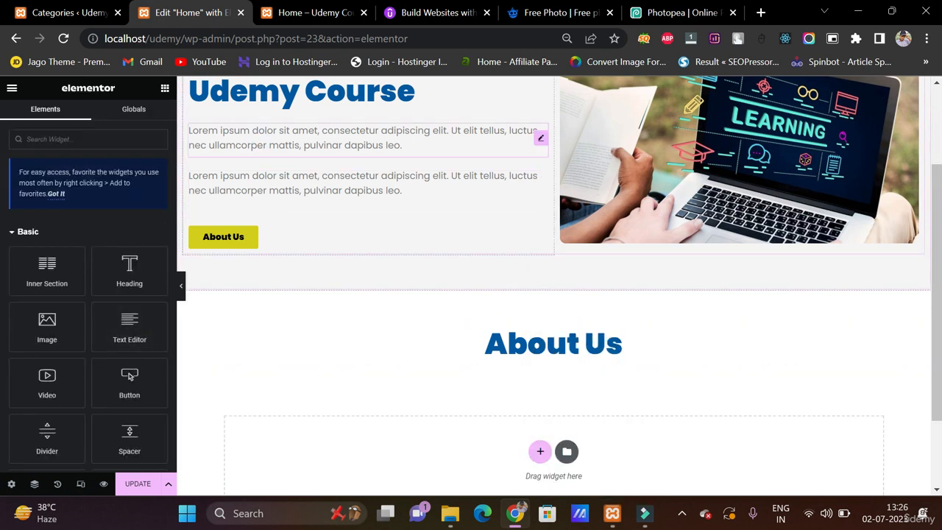
{"action": "right_click", "coordinate": [295, 159]}
{"action": "left_click", "coordinate": [308, 190]}
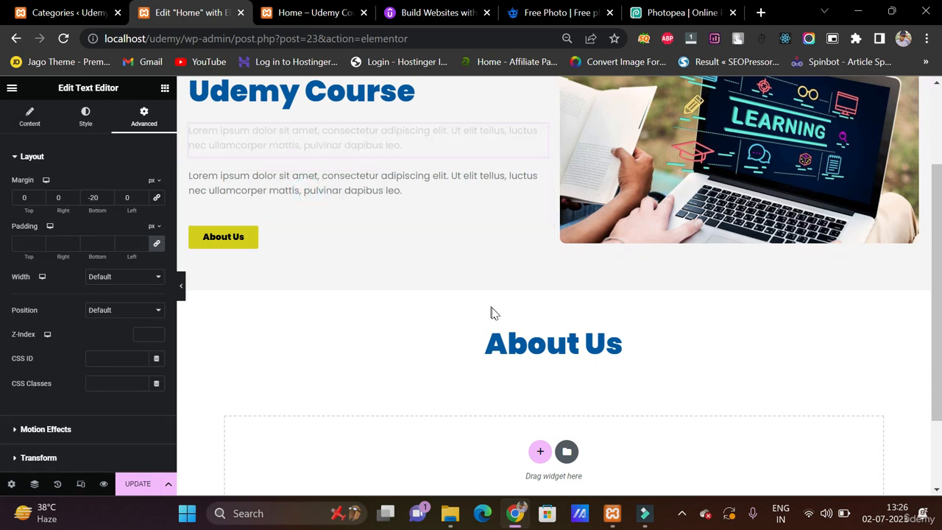
{"action": "right_click", "coordinate": [539, 357]}
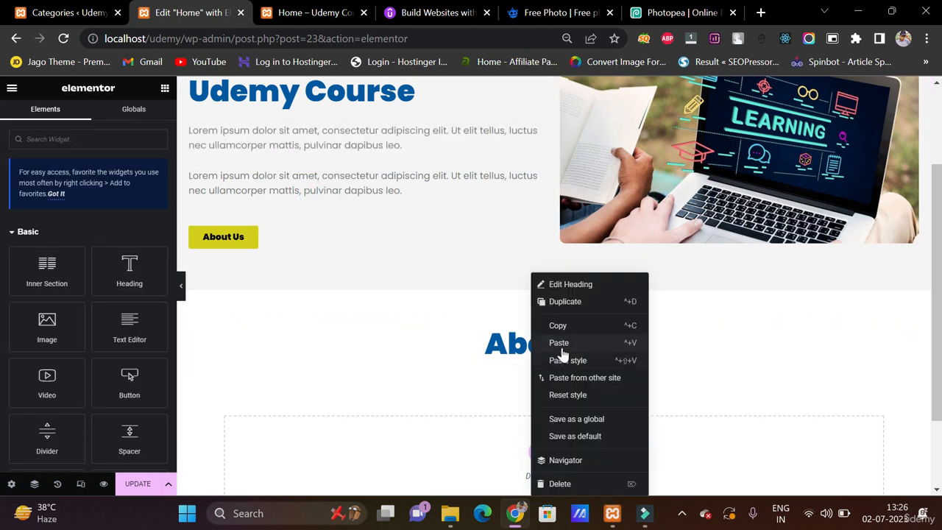
{"action": "left_click", "coordinate": [560, 344]}
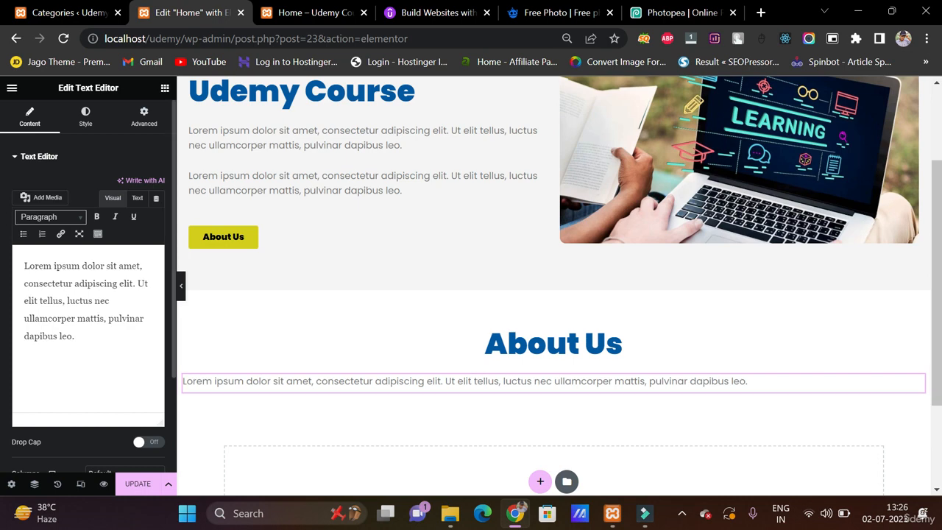
{"action": "left_click", "coordinate": [102, 126]}
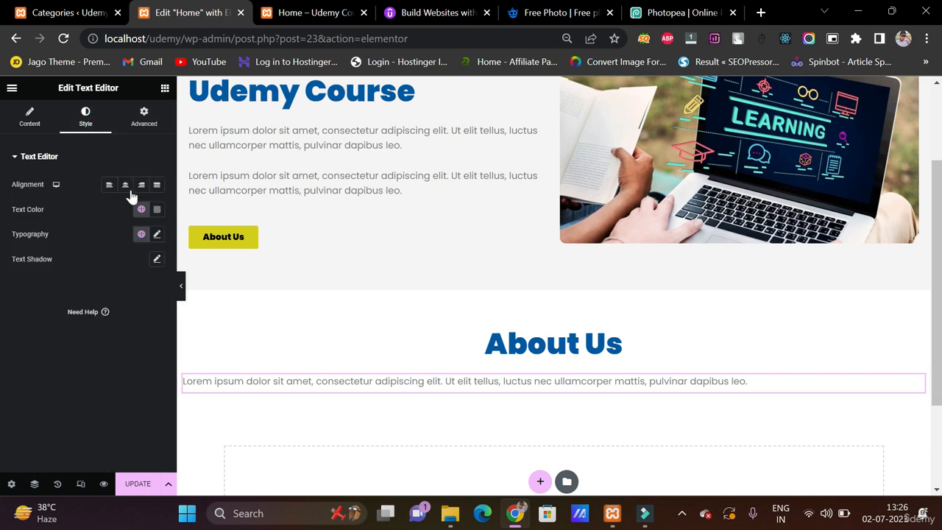
{"action": "left_click", "coordinate": [125, 185]}
Step: Add a two-column inner section below the centered paragraph in the About Us section
{"action": "scroll", "coordinate": [414, 348], "scroll_direction": "down", "scroll_amount": 3}
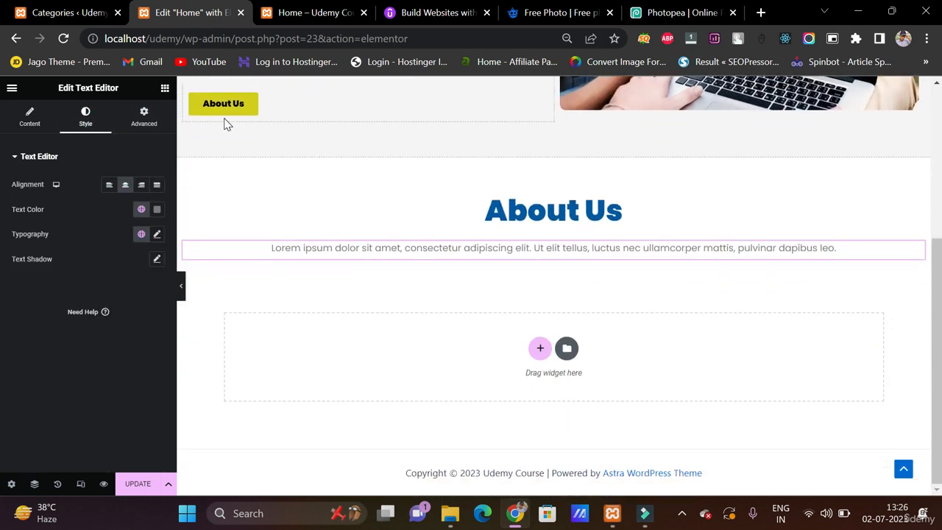
{"action": "left_click", "coordinate": [165, 89]}
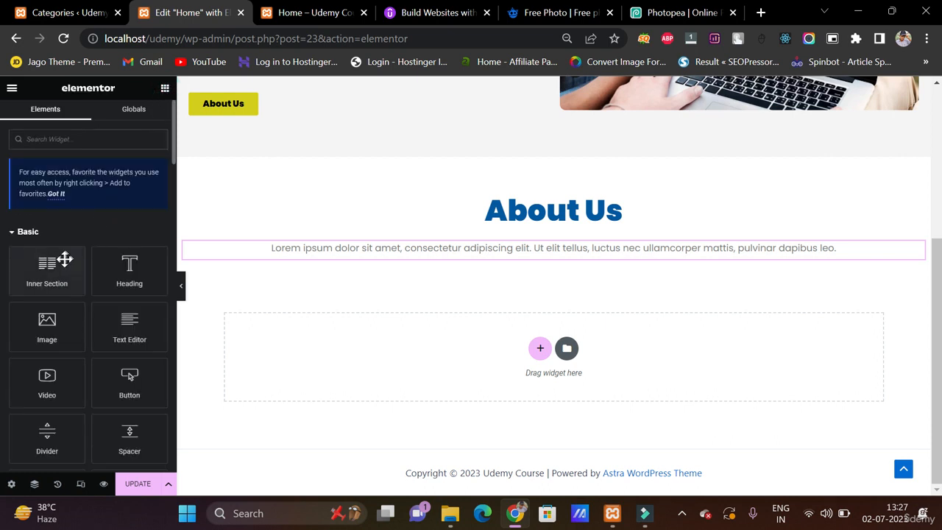
{"action": "left_click_drag", "start_coordinate": [49, 289], "coordinate": [326, 263]}
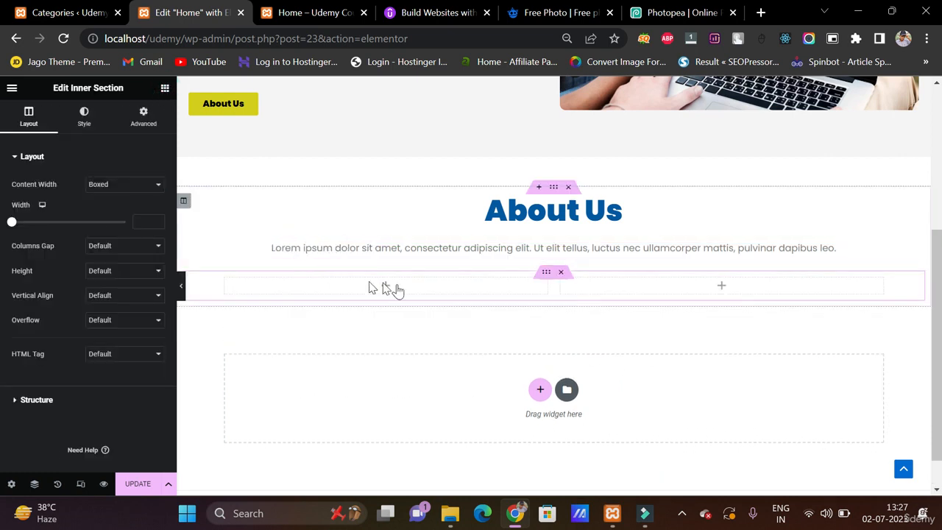
{"action": "left_click", "coordinate": [165, 89]}
Step: Copy the laptop image from the hero section and paste it into the inner section's first column
{"action": "scroll", "coordinate": [531, 133], "scroll_direction": "up", "scroll_amount": 1}
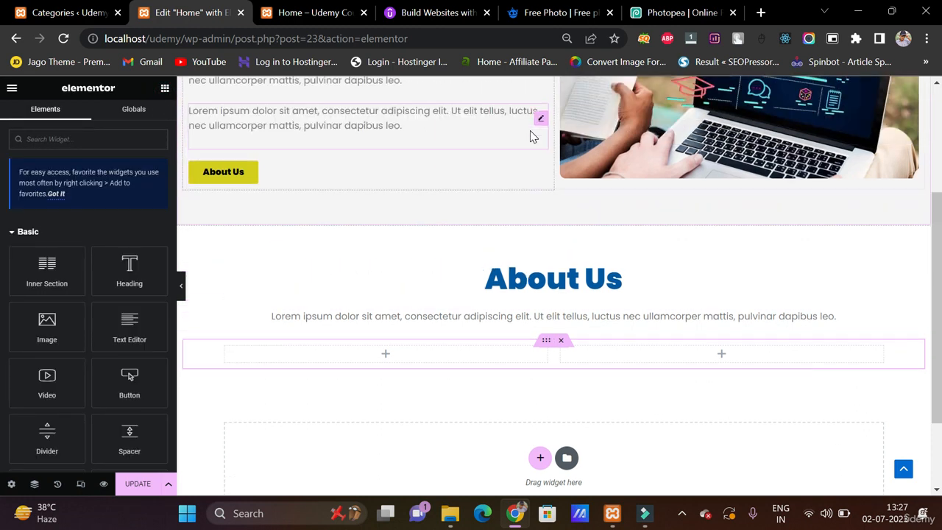
{"action": "right_click", "coordinate": [629, 118]}
{"action": "left_click", "coordinate": [658, 175]}
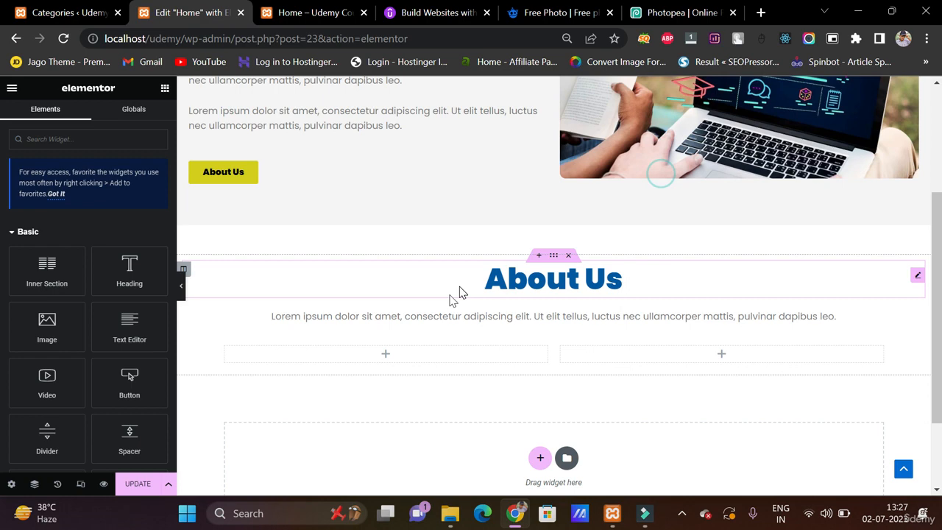
{"action": "right_click", "coordinate": [407, 353]}
{"action": "left_click", "coordinate": [456, 386]}
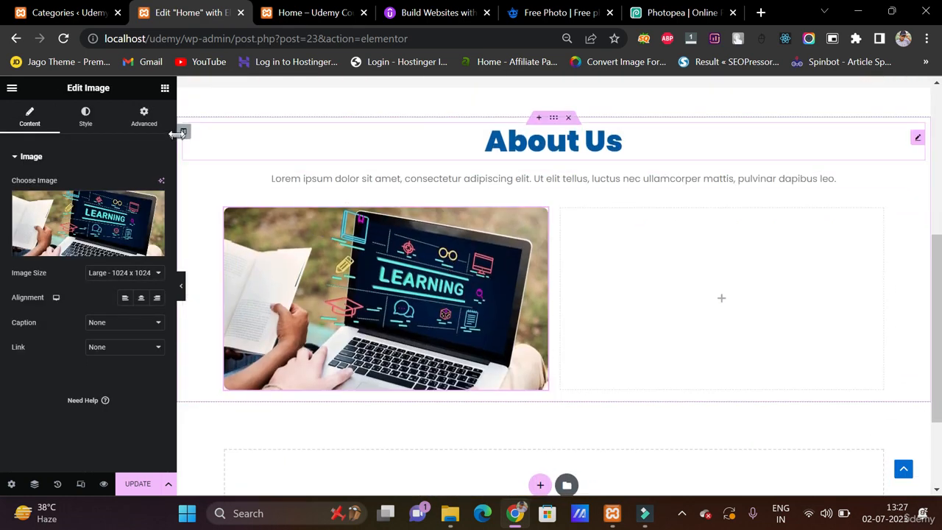
{"action": "left_click", "coordinate": [165, 91]}
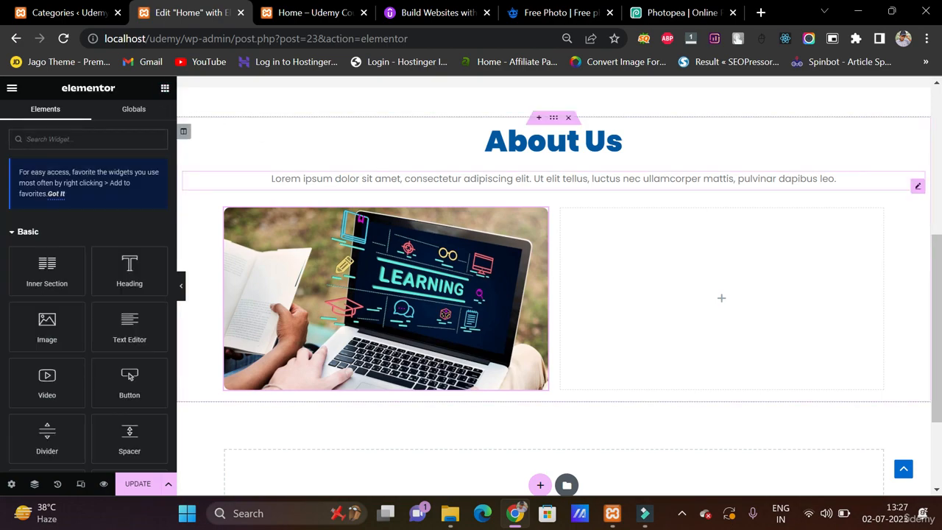
Step: Copy the hero section's first lorem ipsum paragraph into the inner section's second column and duplicate it there
{"action": "scroll", "coordinate": [361, 179], "scroll_direction": "up", "scroll_amount": 5}
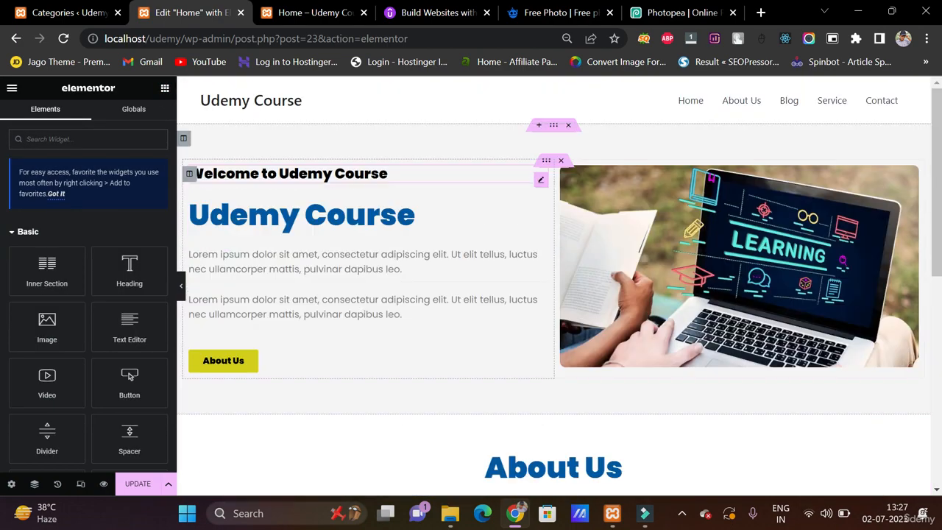
{"action": "right_click", "coordinate": [324, 258]}
{"action": "left_click", "coordinate": [377, 314]}
{"action": "scroll", "coordinate": [378, 320], "scroll_direction": "down", "scroll_amount": 10}
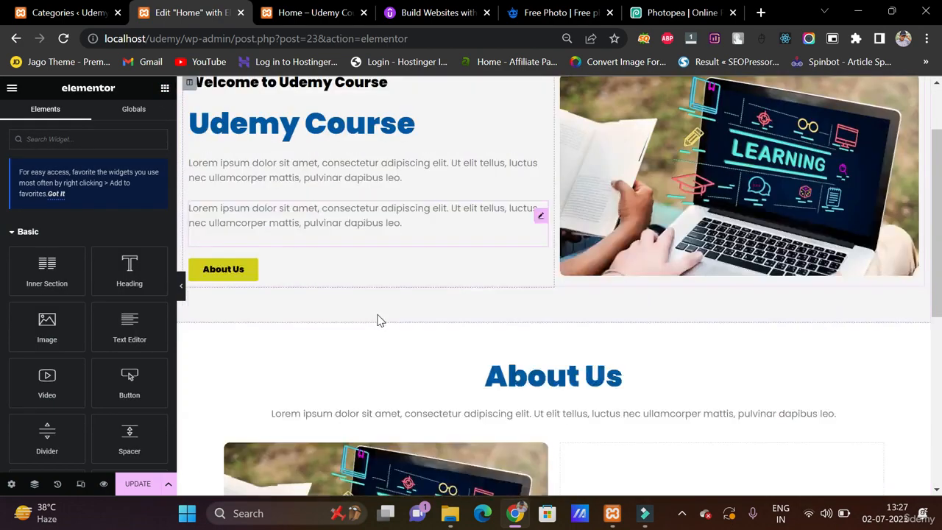
{"action": "right_click", "coordinate": [666, 156]}
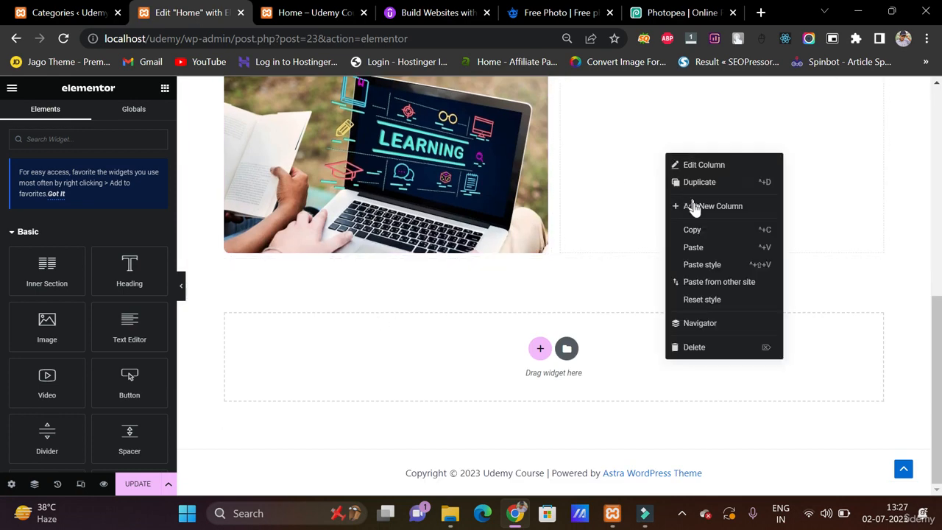
{"action": "left_click", "coordinate": [706, 248]}
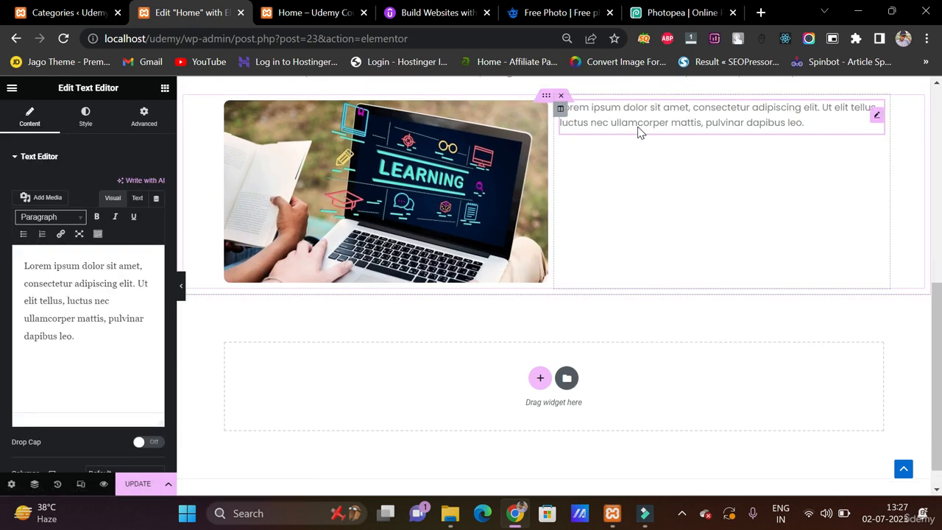
{"action": "right_click", "coordinate": [639, 131]}
{"action": "left_click", "coordinate": [666, 156]}
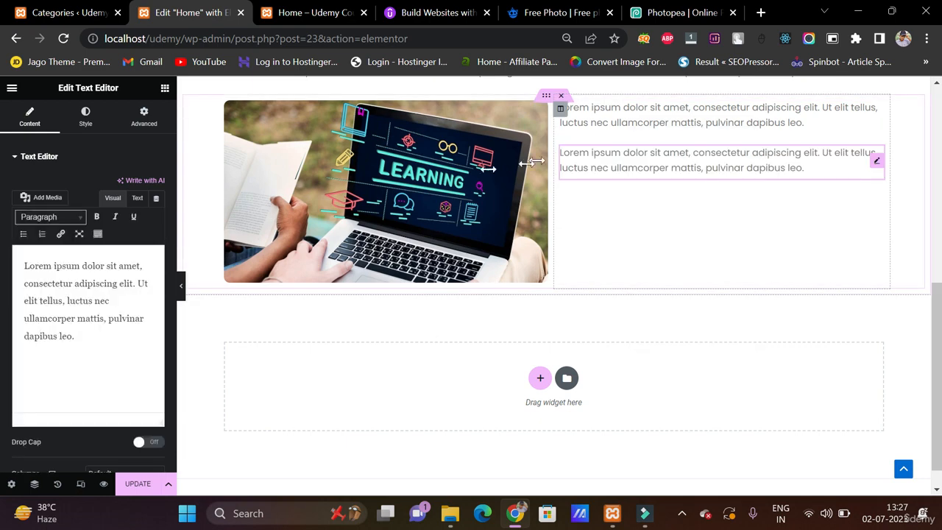
{"action": "left_click", "coordinate": [165, 87]}
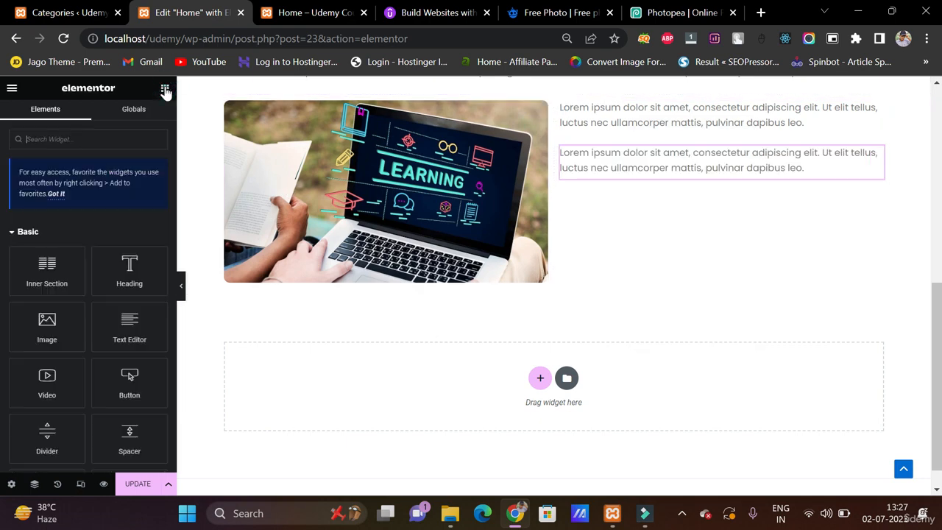
Step: Find the Icon List widget and add it below the two paragraphs in the About Us inner section's second column
{"action": "scroll", "coordinate": [96, 318], "scroll_direction": "down", "scroll_amount": 2}
{"action": "scroll", "coordinate": [95, 318], "scroll_direction": "down", "scroll_amount": 2}
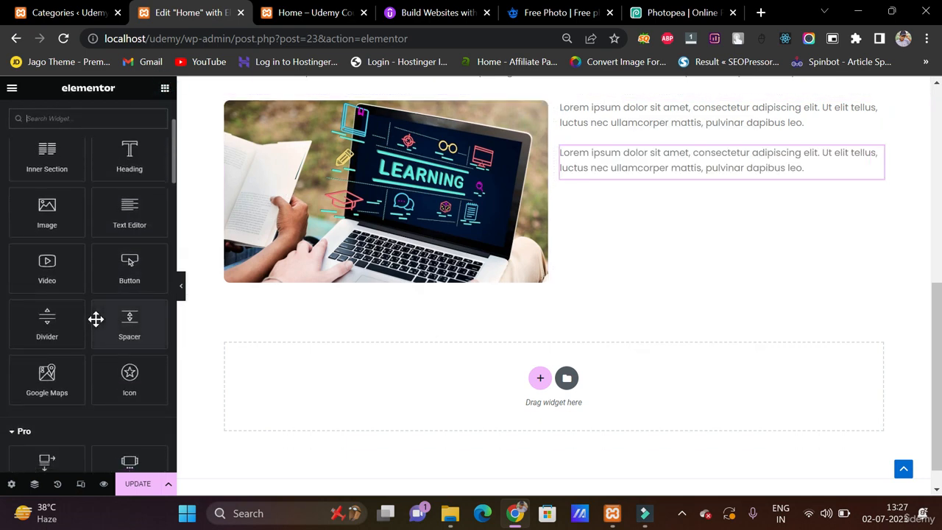
{"action": "scroll", "coordinate": [96, 318], "scroll_direction": "down", "scroll_amount": 1}
{"action": "scroll", "coordinate": [96, 318], "scroll_direction": "down", "scroll_amount": 3}
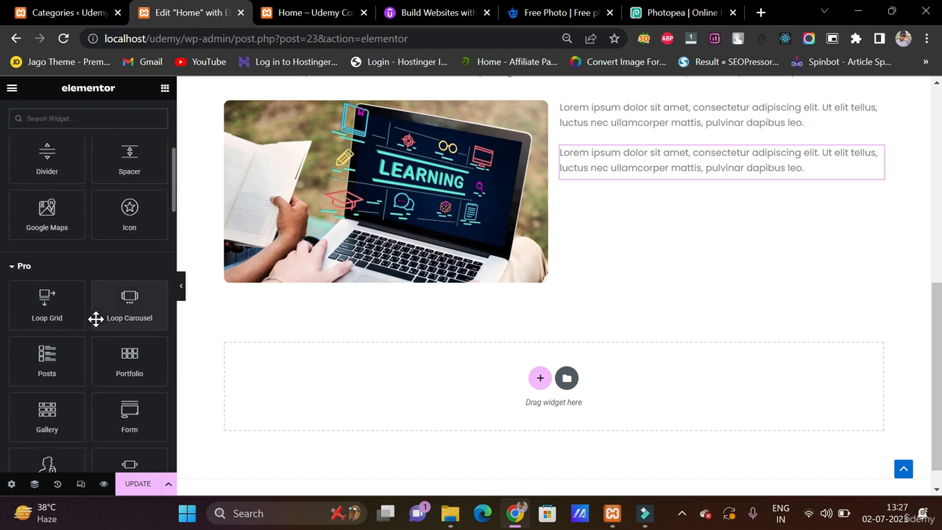
{"action": "scroll", "coordinate": [86, 277], "scroll_direction": "up", "scroll_amount": 8}
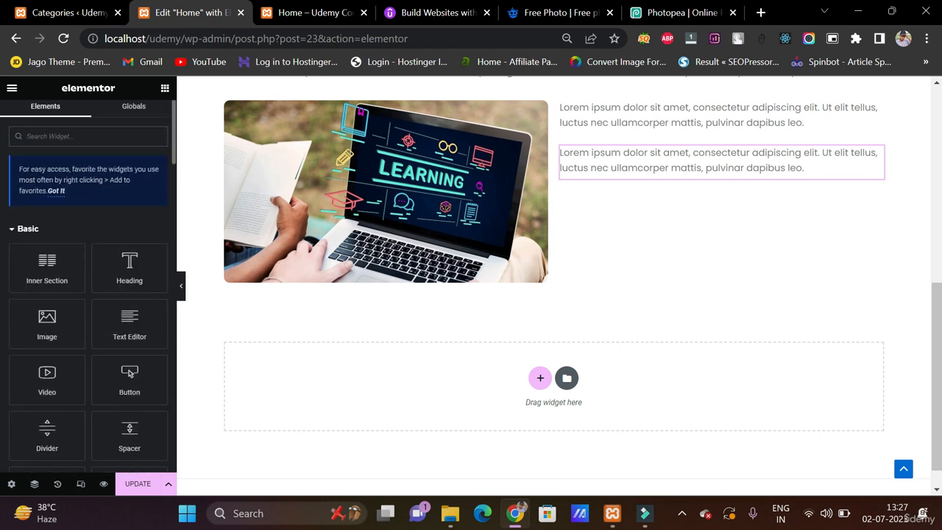
{"action": "type", "text": "is"}
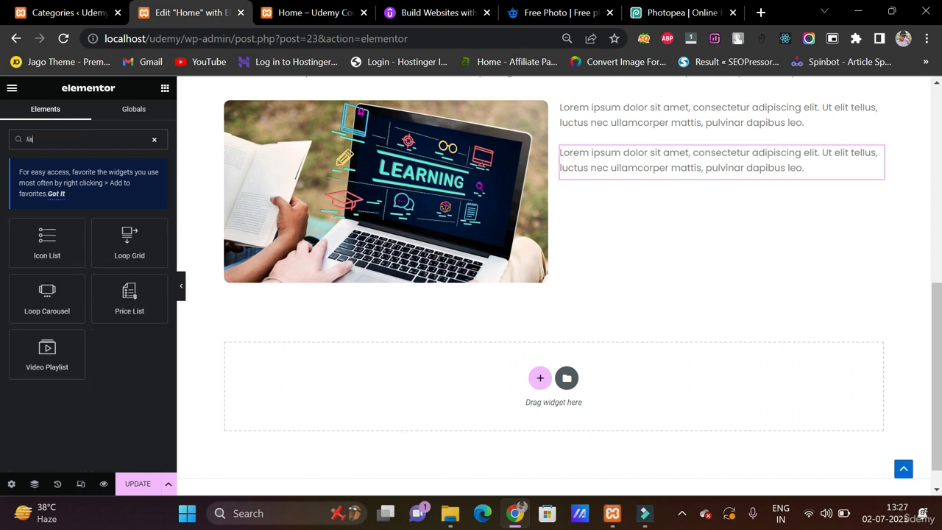
{"action": "left_click_drag", "start_coordinate": [41, 245], "coordinate": [599, 186]}
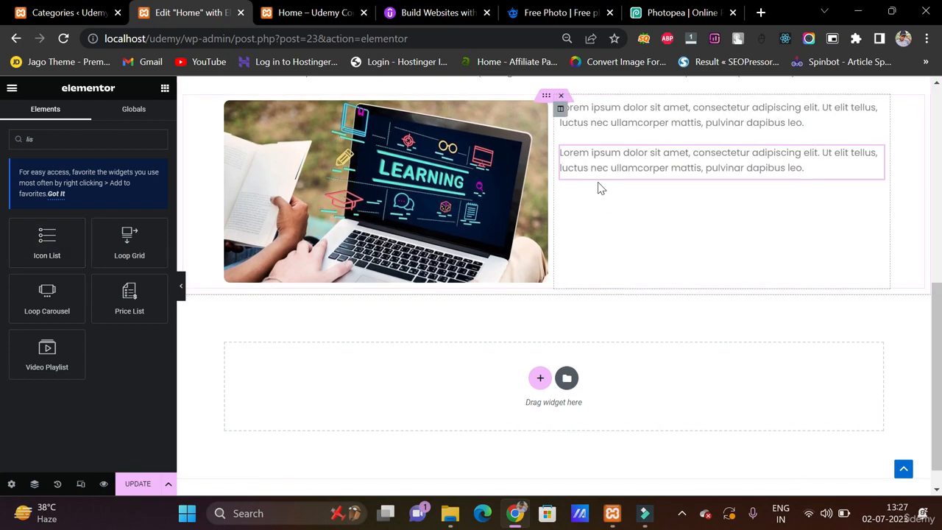
{"action": "scroll", "coordinate": [598, 183], "scroll_direction": "up", "scroll_amount": 7}
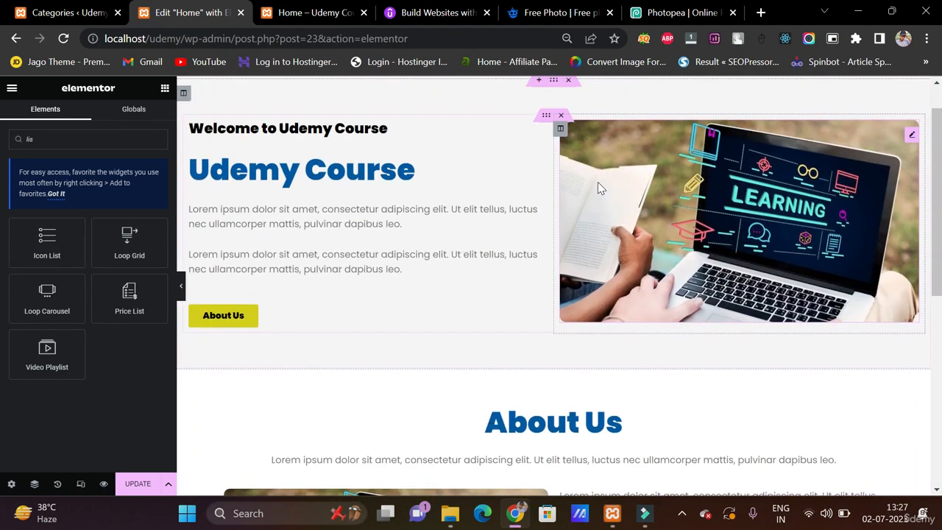
{"action": "scroll", "coordinate": [598, 182], "scroll_direction": "down", "scroll_amount": 6}
{"action": "left_click_drag", "start_coordinate": [41, 241], "coordinate": [643, 215]}
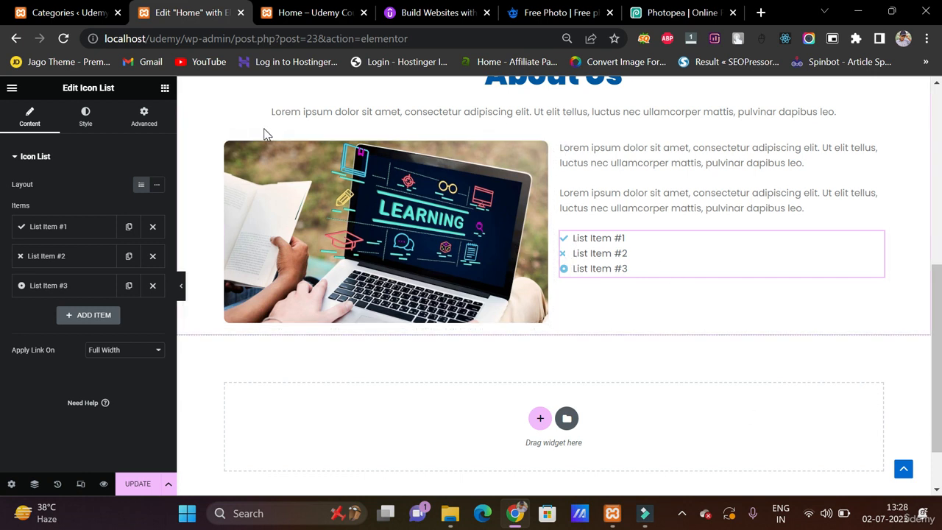
Step: Remove the icon list's second and third items and duplicate the first check-mark item twice
{"action": "left_click", "coordinate": [152, 256]}
{"action": "left_click", "coordinate": [152, 257]}
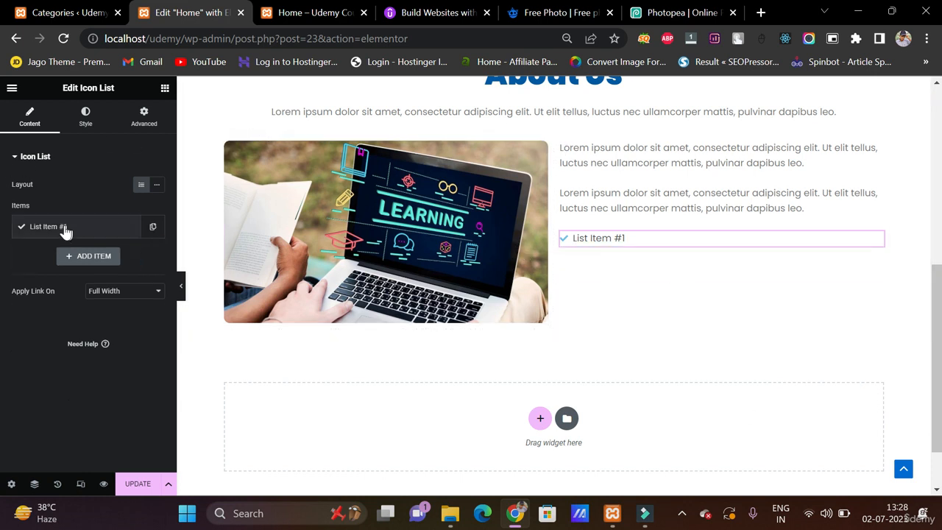
{"action": "left_click", "coordinate": [61, 227]}
{"action": "left_click", "coordinate": [154, 228]}
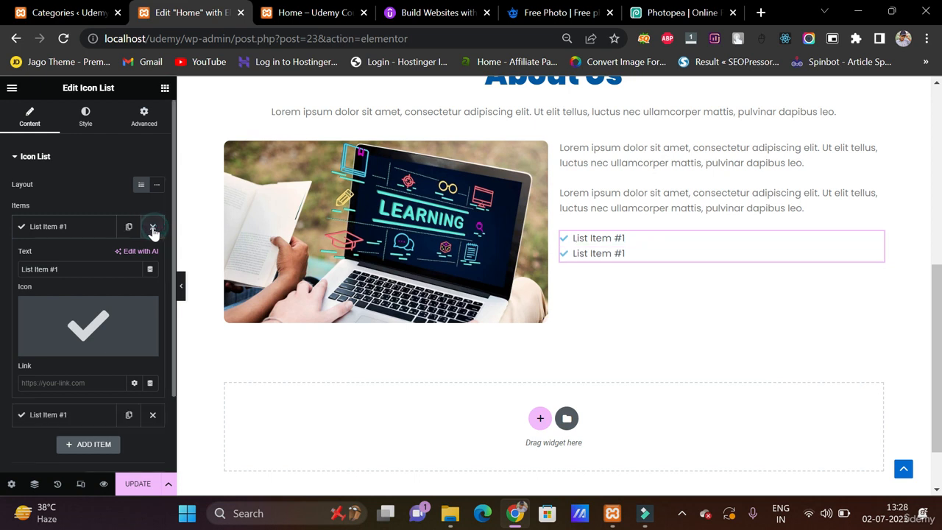
{"action": "left_click", "coordinate": [129, 229]}
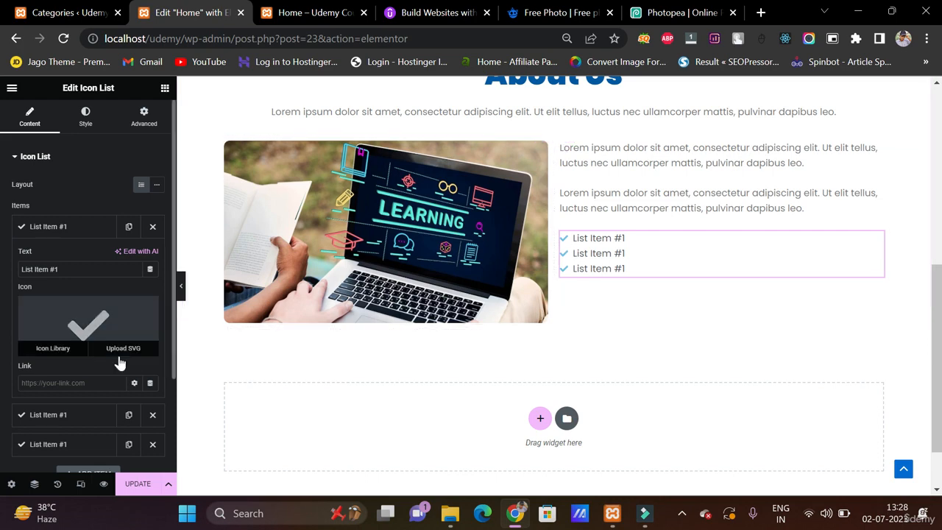
Step: Browse the icon library for the first list item's icon and close it without choosing one
{"action": "left_click", "coordinate": [86, 329]}
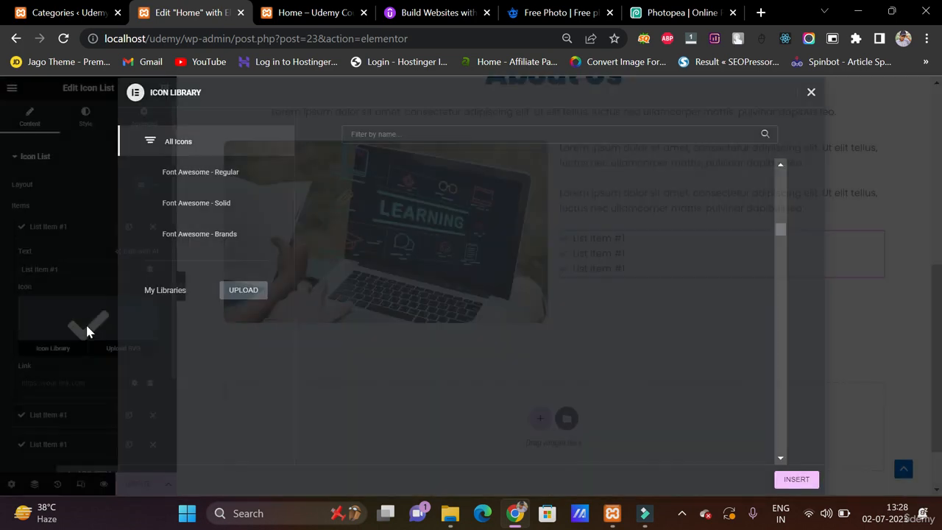
{"action": "scroll", "coordinate": [572, 355], "scroll_direction": "down", "scroll_amount": 12}
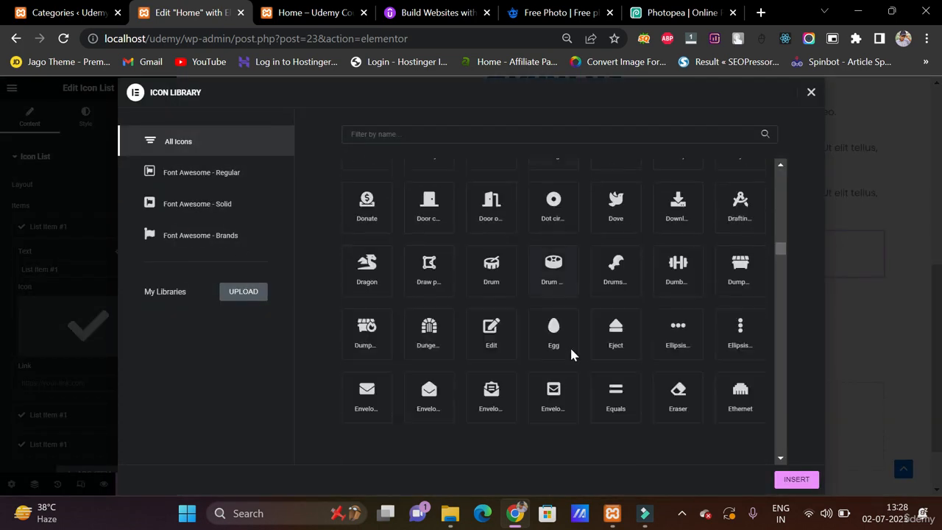
{"action": "scroll", "coordinate": [571, 355], "scroll_direction": "up", "scroll_amount": 15}
{"action": "scroll", "coordinate": [572, 356], "scroll_direction": "down", "scroll_amount": 10}
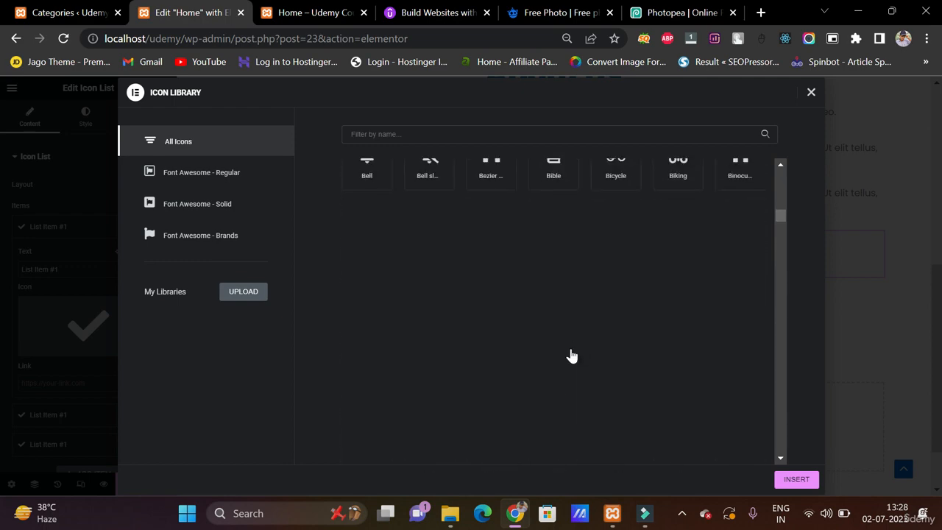
{"action": "scroll", "coordinate": [572, 335], "scroll_direction": "down", "scroll_amount": 15}
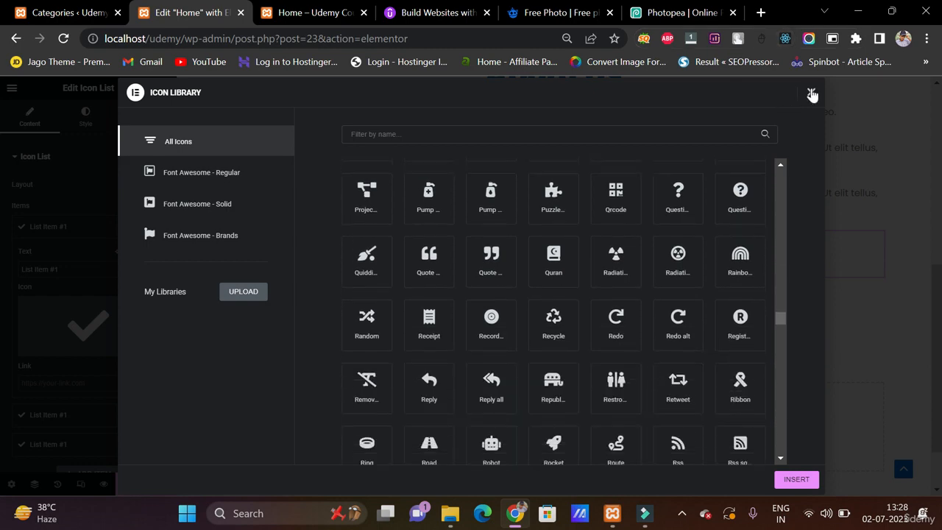
{"action": "left_click", "coordinate": [811, 92]}
{"action": "scroll", "coordinate": [397, 341], "scroll_direction": "down", "scroll_amount": 1}
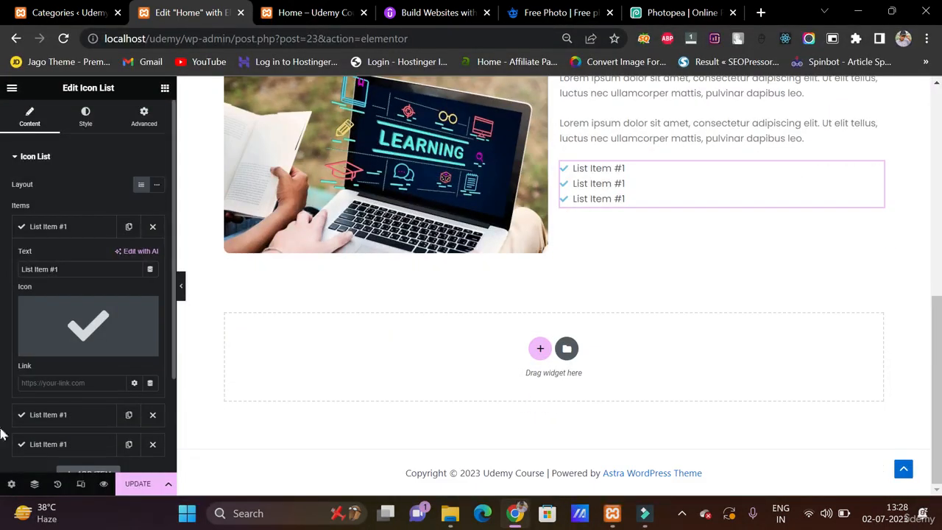
{"action": "scroll", "coordinate": [1, 434], "scroll_direction": "down", "scroll_amount": 2}
{"action": "scroll", "coordinate": [82, 307], "scroll_direction": "up", "scroll_amount": 2}
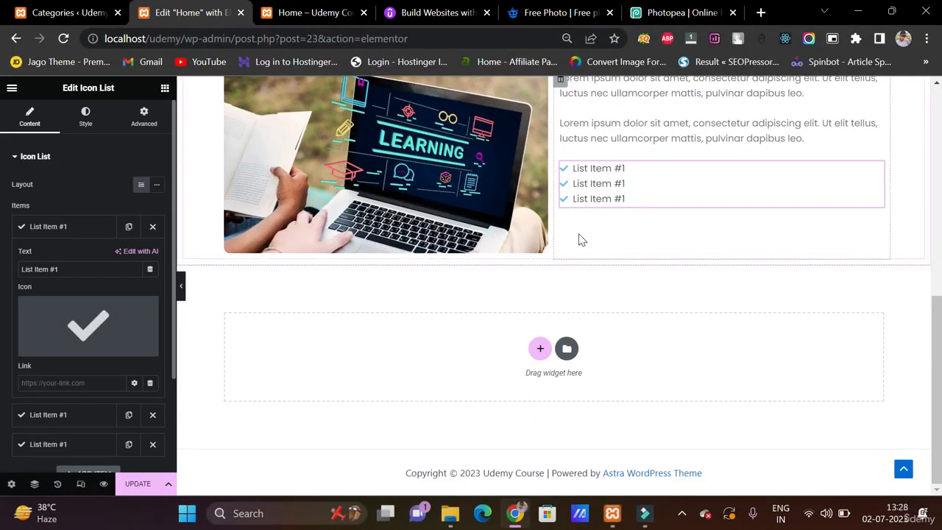
Step: Try wider spacing between the list items and clear it, then switch the divider on and off again
{"action": "left_click", "coordinate": [85, 114]}
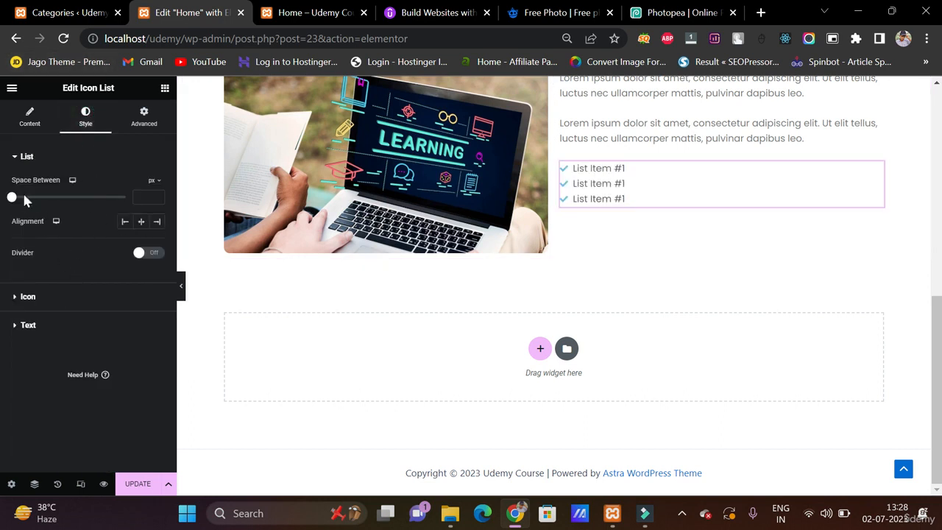
{"action": "left_click_drag", "start_coordinate": [13, 199], "coordinate": [64, 197]}
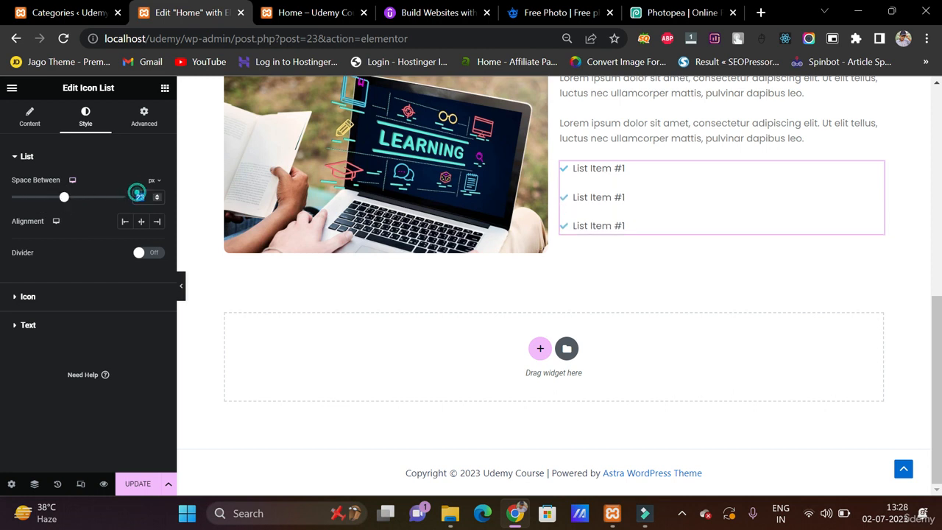
{"action": "key", "text": "BackSpace"}
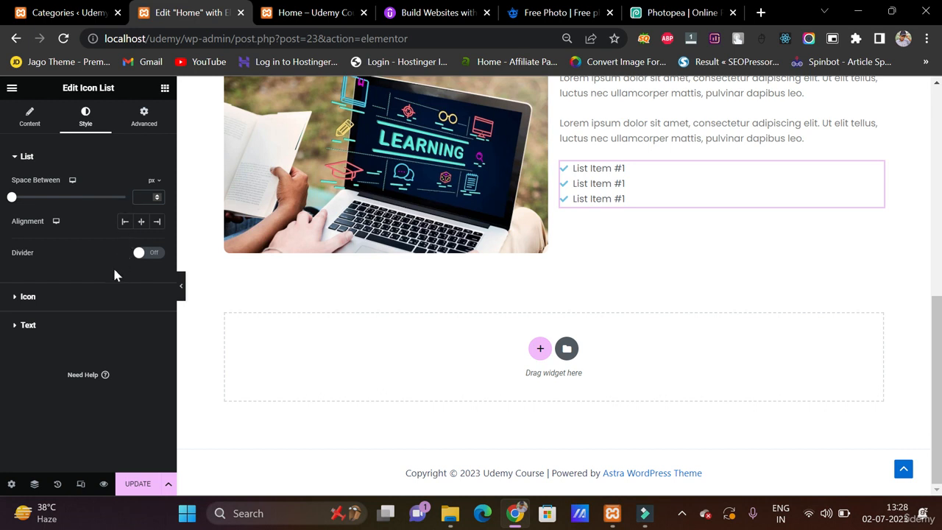
{"action": "left_click", "coordinate": [142, 256]}
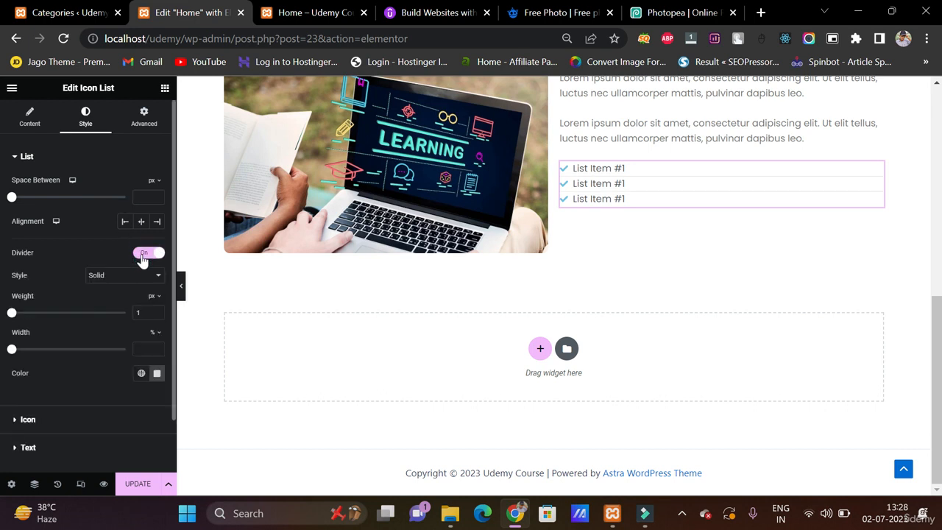
{"action": "left_click", "coordinate": [143, 257]}
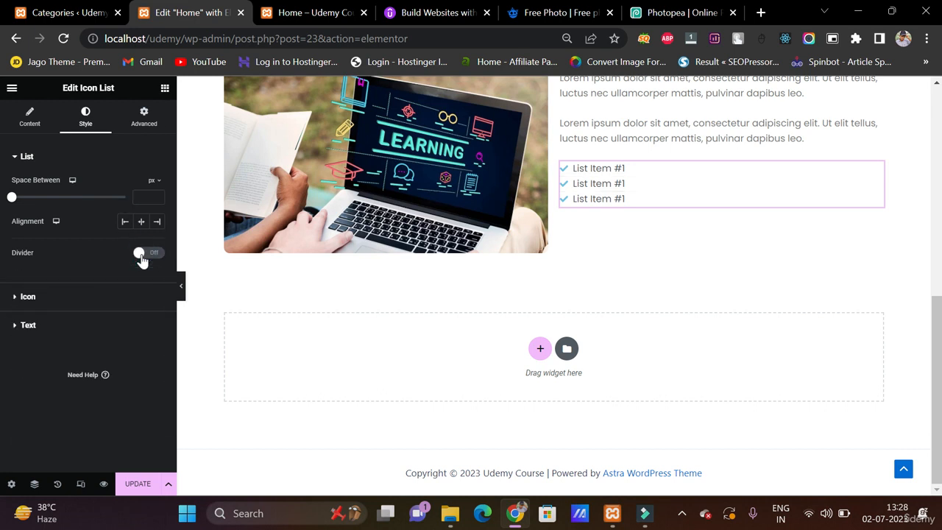
Step: Set the icon list's icon color to the global color "blue" (#0258A1)
{"action": "left_click", "coordinate": [70, 294]}
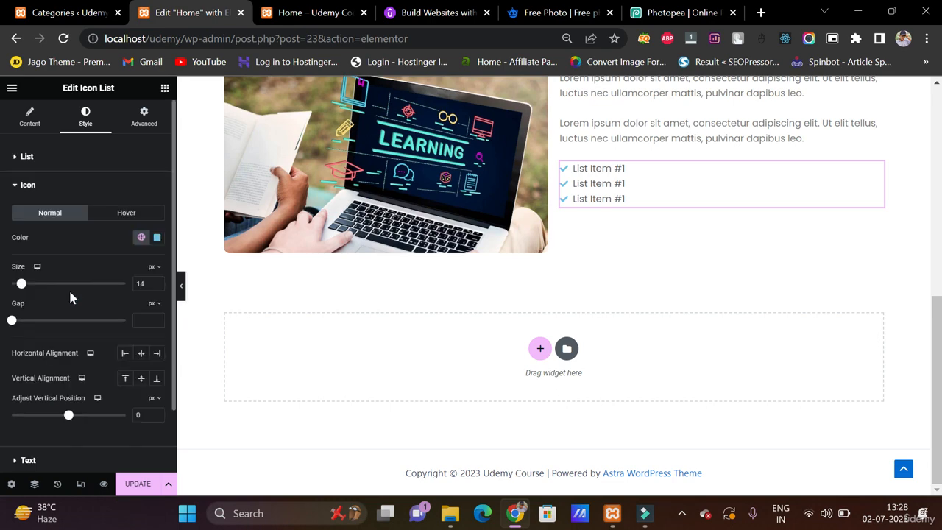
{"action": "left_click", "coordinate": [142, 238]}
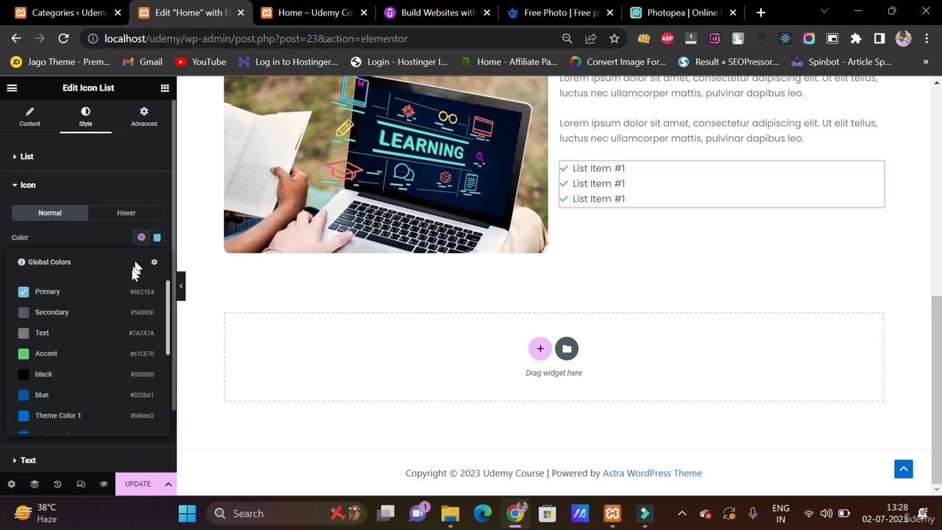
{"action": "scroll", "coordinate": [332, 153], "scroll_direction": "up", "scroll_amount": 2}
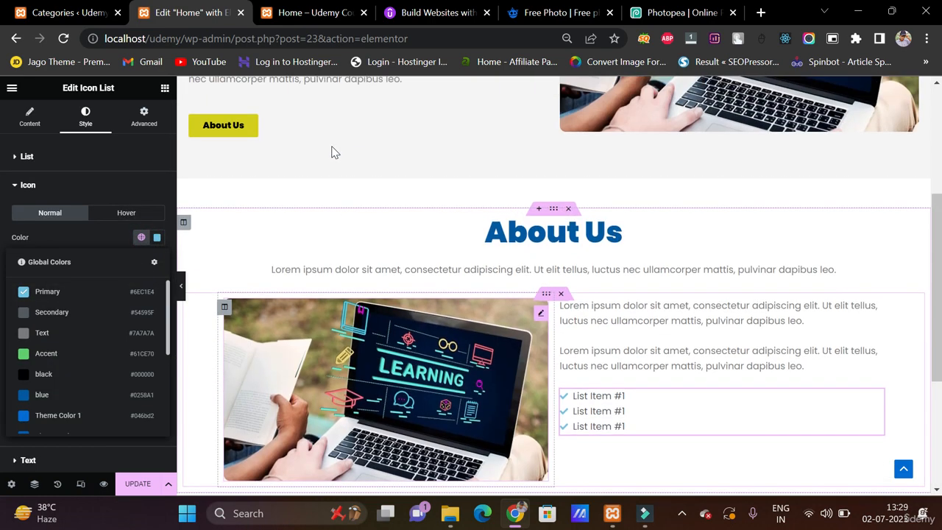
{"action": "left_click", "coordinate": [44, 396]}
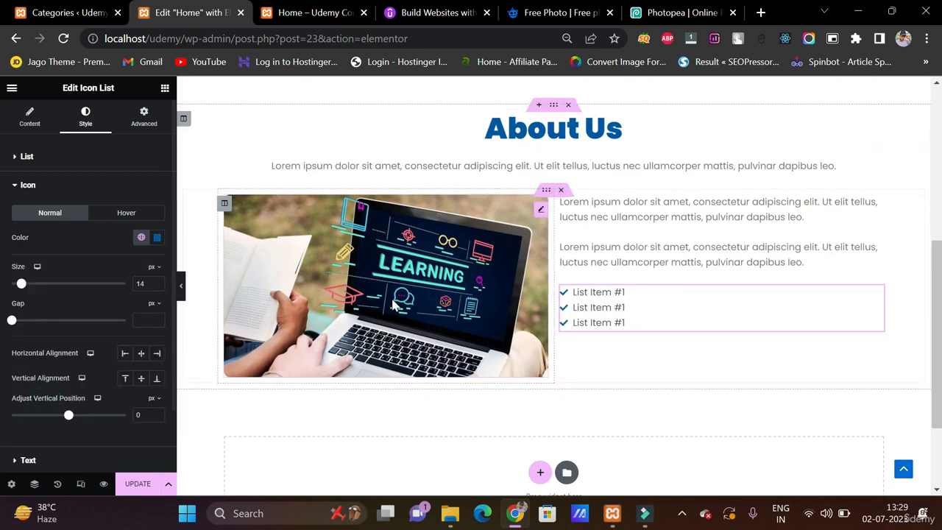
{"action": "scroll", "coordinate": [393, 305], "scroll_direction": "down", "scroll_amount": 1}
{"action": "scroll", "coordinate": [108, 309], "scroll_direction": "down", "scroll_amount": 1}
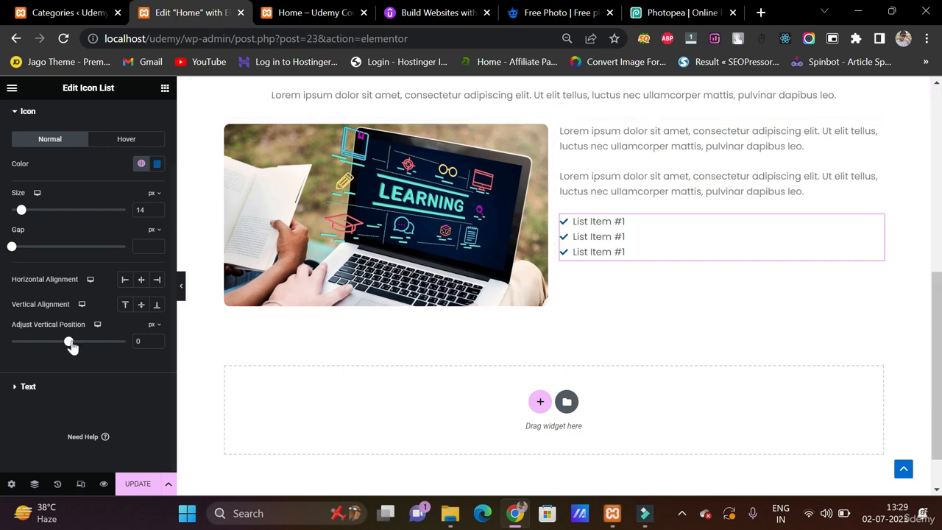
{"action": "scroll", "coordinate": [65, 342], "scroll_direction": "up", "scroll_amount": 1}
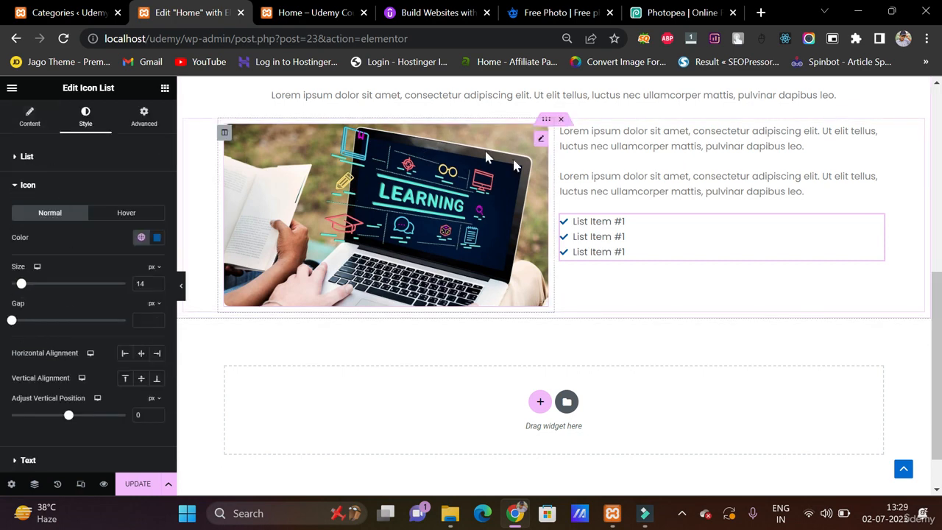
Step: Delete the icon list from the About Us inner section's second column
{"action": "scroll", "coordinate": [595, 273], "scroll_direction": "up", "scroll_amount": 3}
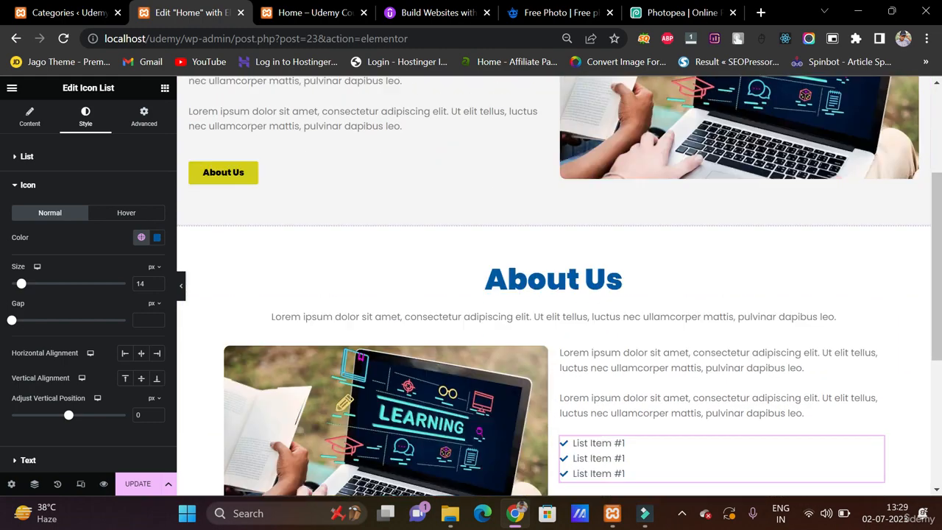
{"action": "scroll", "coordinate": [487, 200], "scroll_direction": "down", "scroll_amount": 2}
{"action": "scroll", "coordinate": [332, 189], "scroll_direction": "up", "scroll_amount": 2}
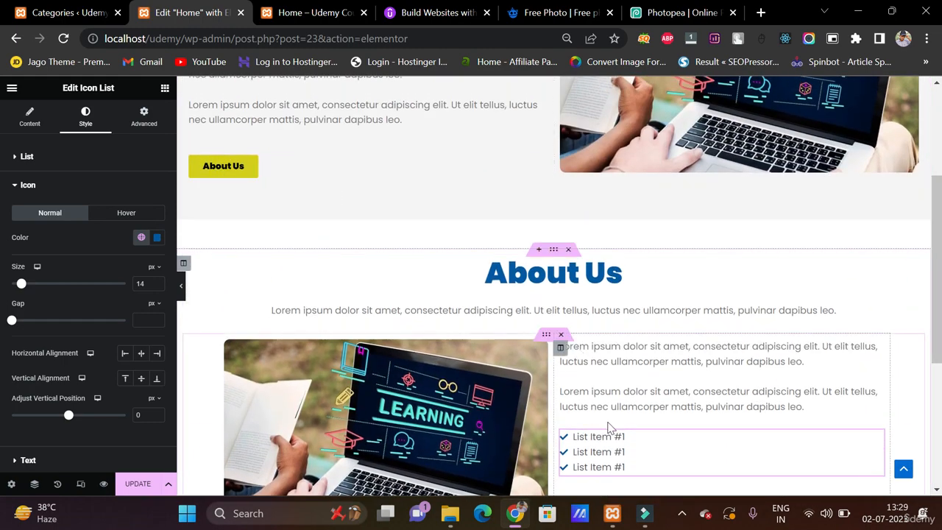
{"action": "scroll", "coordinate": [609, 427], "scroll_direction": "down", "scroll_amount": 2}
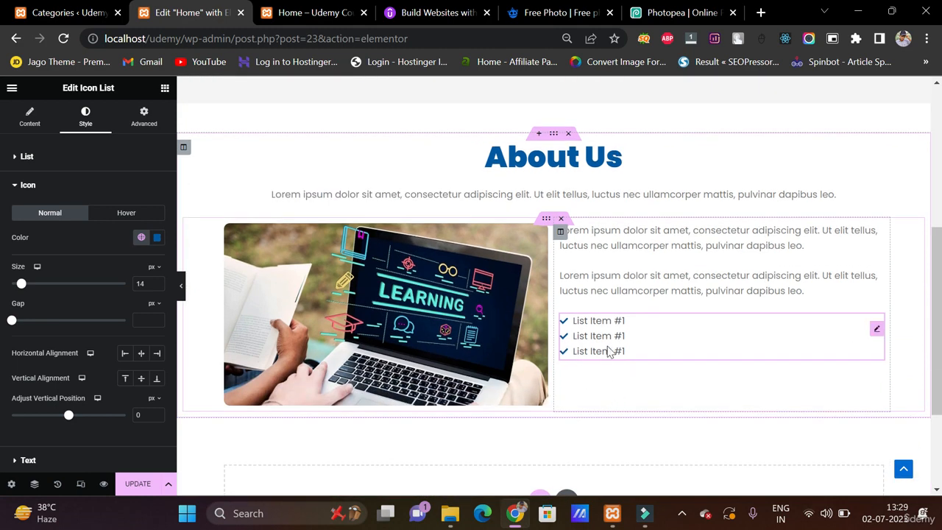
{"action": "right_click", "coordinate": [608, 351]}
{"action": "left_click", "coordinate": [642, 484]}
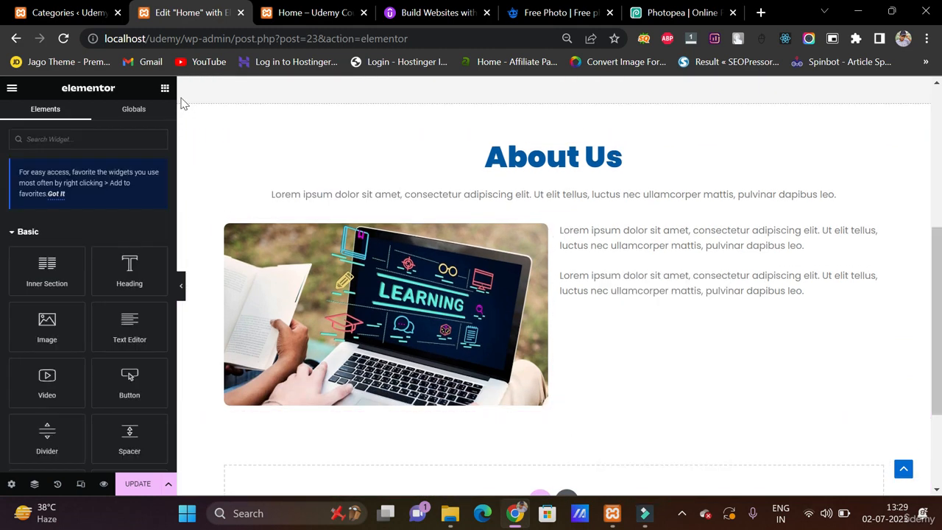
Step: Add an Accordion widget below the two paragraphs in the inner section's second column and expand its second item
{"action": "left_click", "coordinate": [124, 137]}
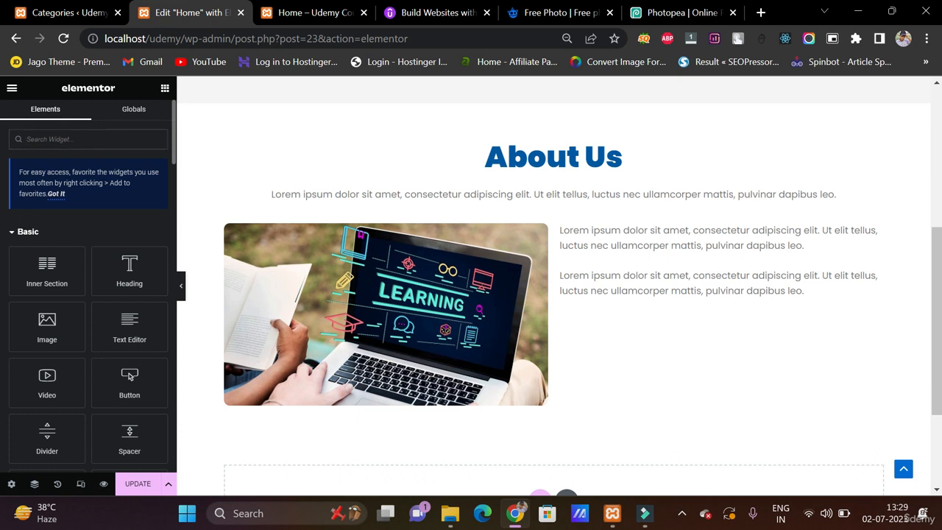
{"action": "type", "text": "acc"}
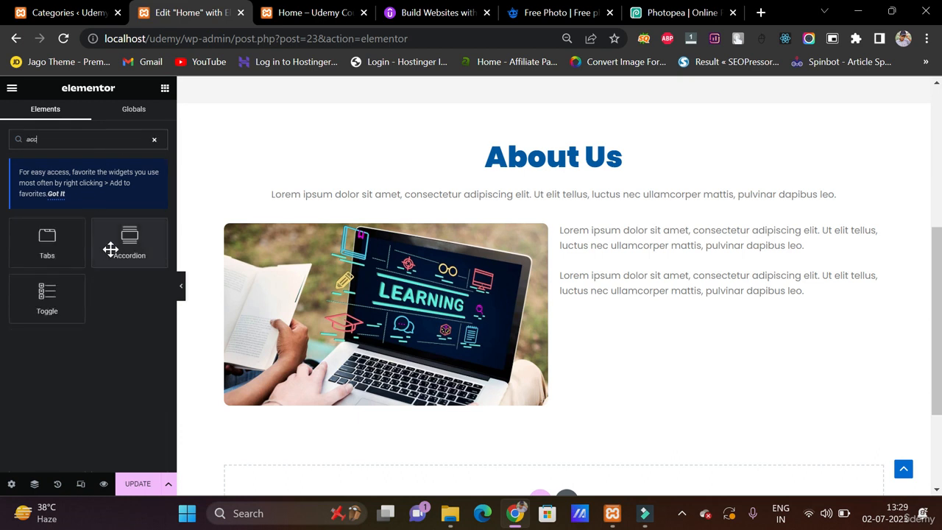
{"action": "left_click_drag", "start_coordinate": [127, 243], "coordinate": [615, 293]}
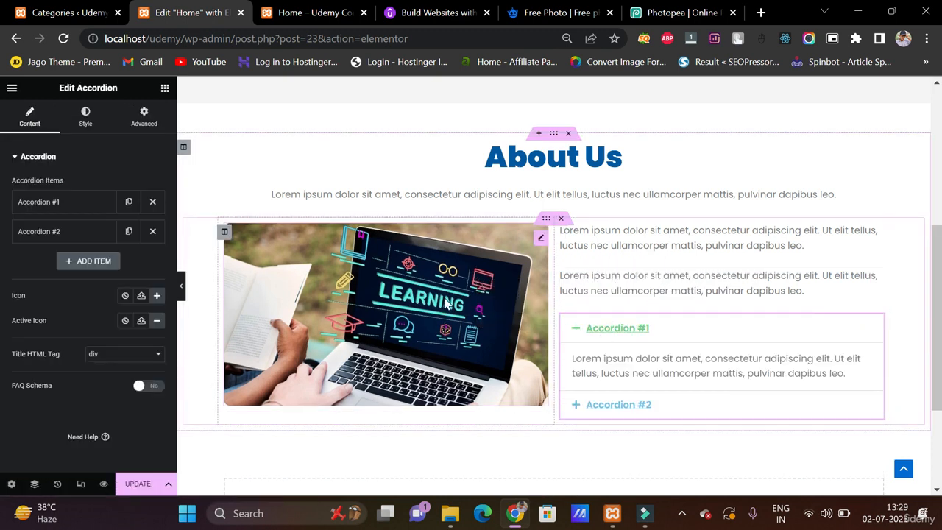
{"action": "left_click", "coordinate": [621, 404]}
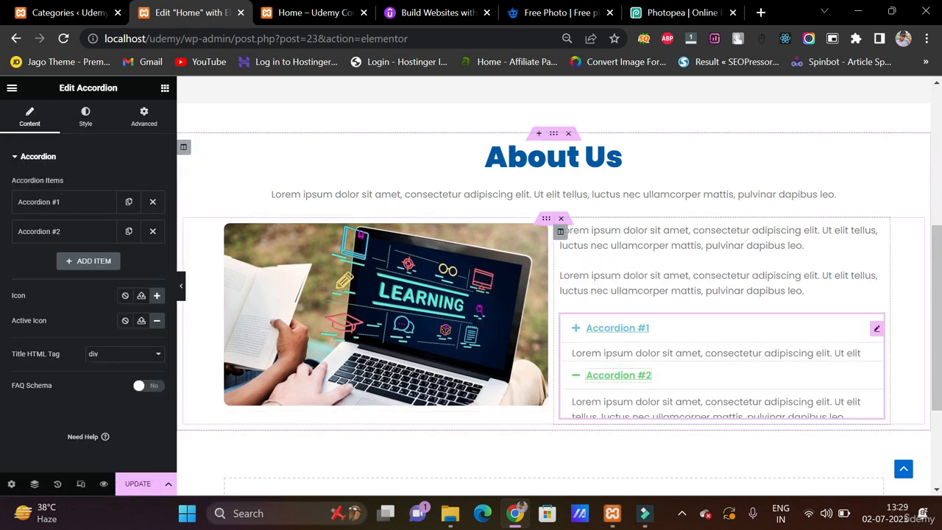
Step: Expand the first accordion item and set its title to "Is this wordpress elementor?"
{"action": "left_click", "coordinate": [618, 329]}
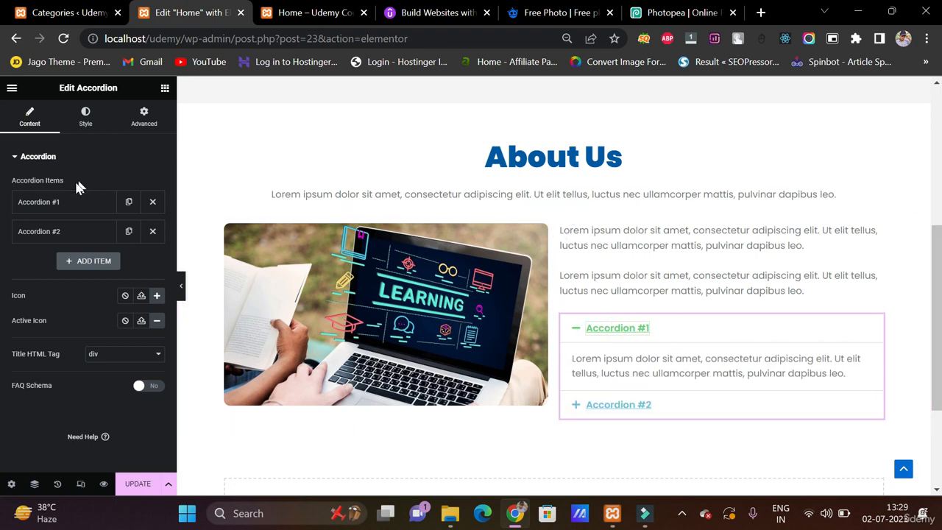
{"action": "left_click", "coordinate": [68, 202]}
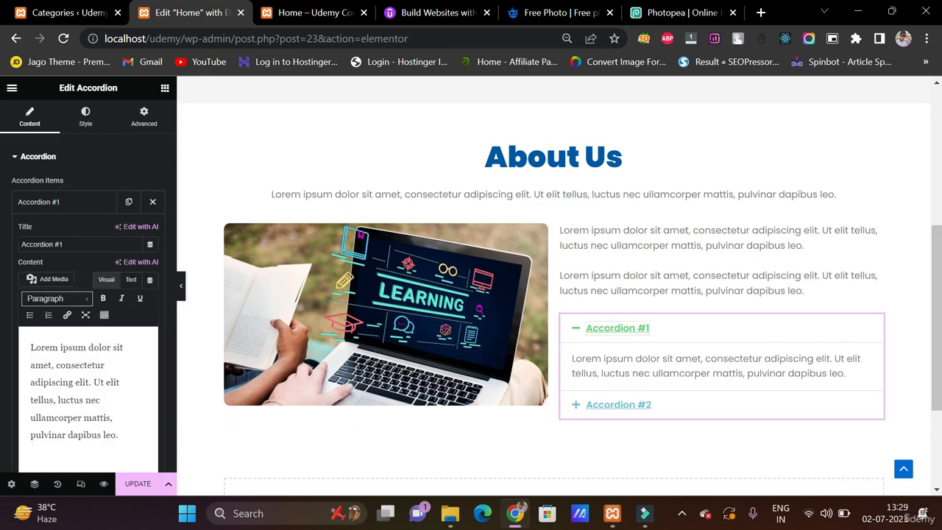
{"action": "triple_click", "coordinate": [65, 244]}
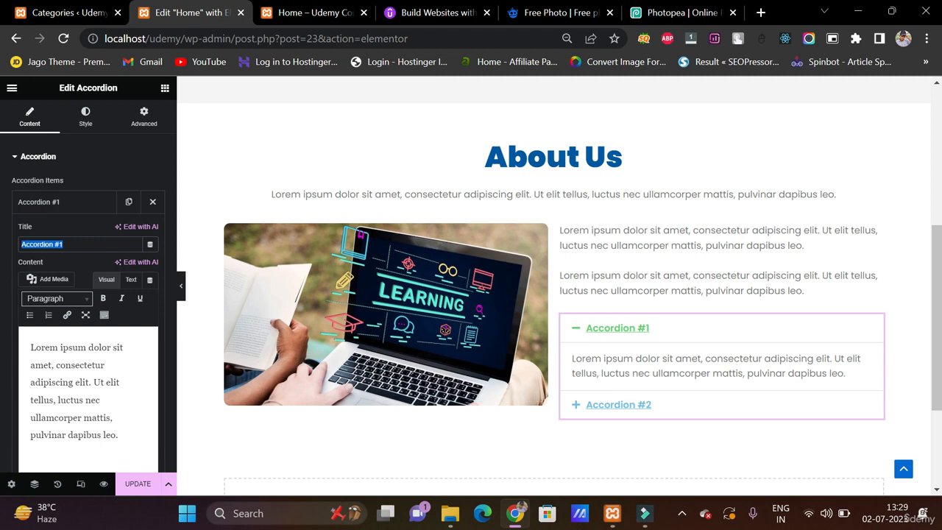
{"action": "type", "text": "Is this wor"}
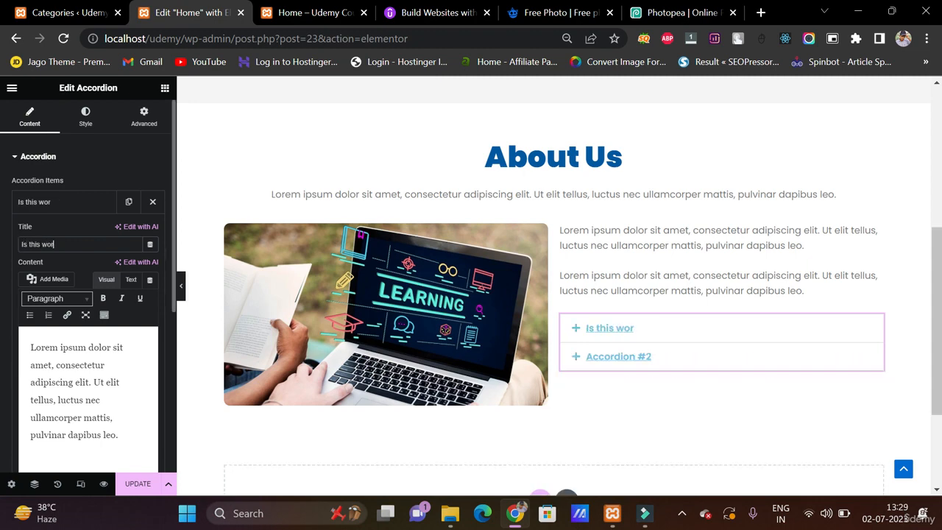
{"action": "type", "text": "dpress cours"}
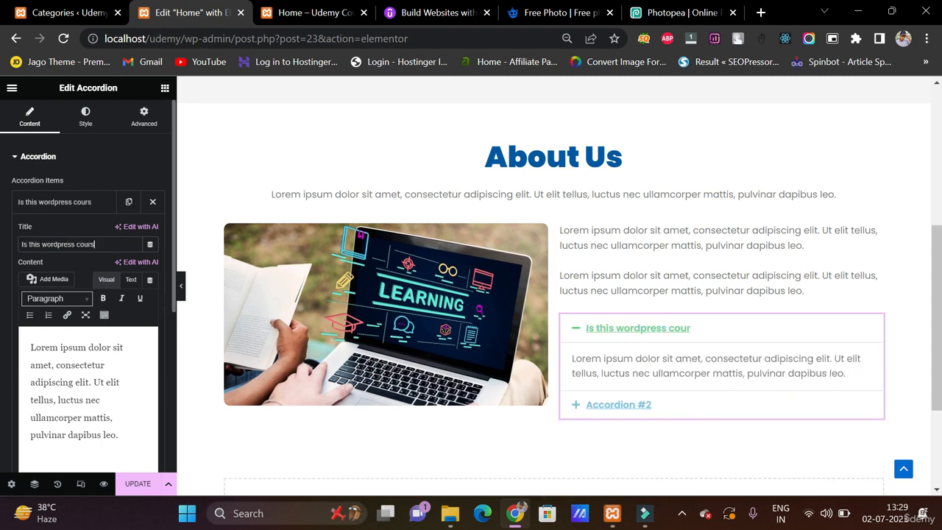
{"action": "key", "text": "BackSpace"}
{"action": "key", "text": "BackSpace"}
{"action": "key", "text": "BackSpace"}
{"action": "key", "text": "BackSpace"}
{"action": "key", "text": "BackSpace"}
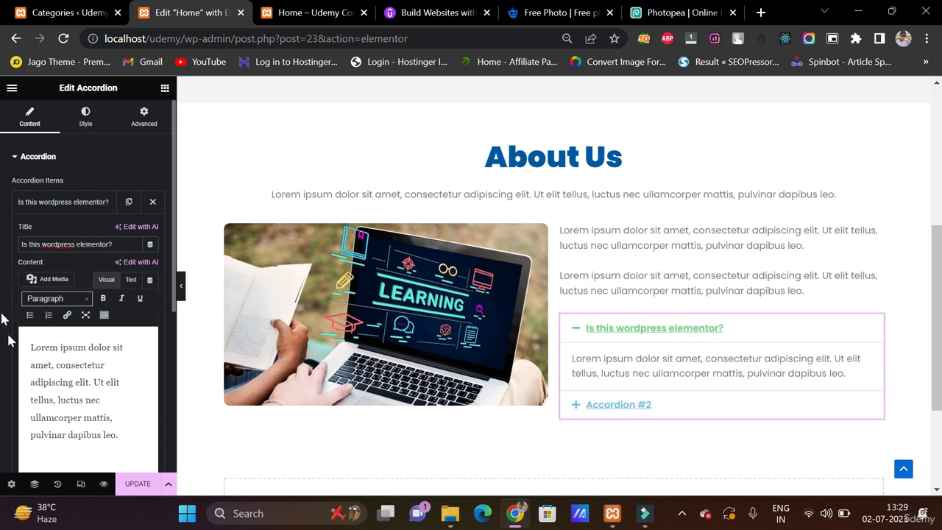
Step: Replace the first accordion item's content with "yes this is the elementor course for creating a website."
{"action": "triple_click", "coordinate": [52, 382]}
{"action": "type", "text": "ye"}
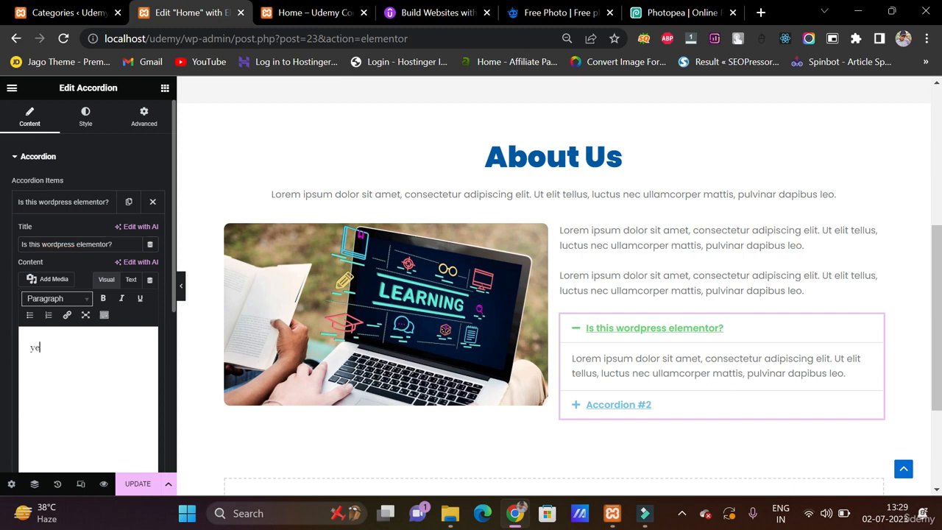
{"action": "type", "text": "s thia is"}
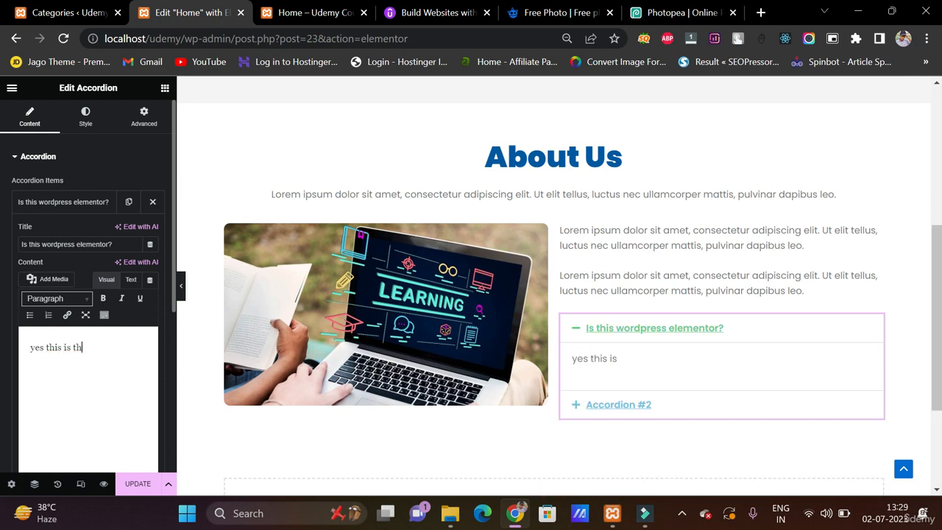
{"action": "type", "text": "the elementor co"}
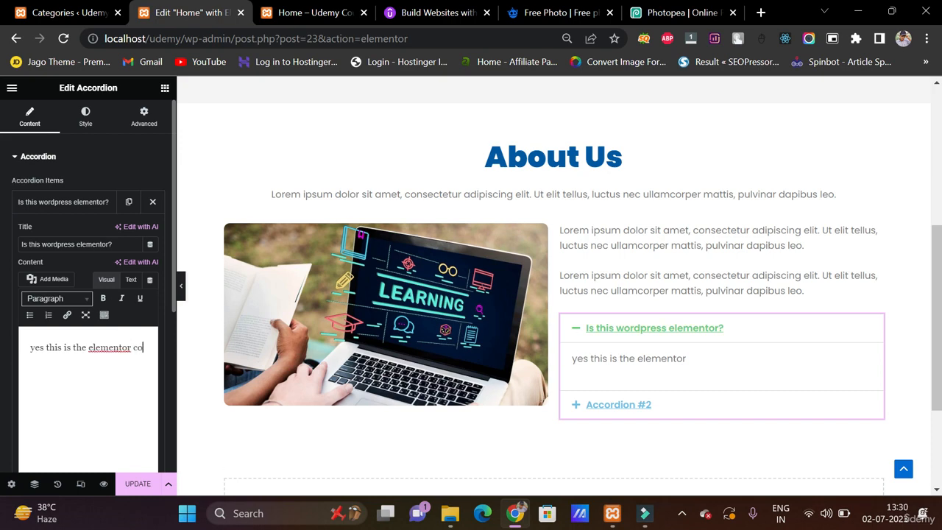
{"action": "type", "text": "urse o"}
{"action": "type", "text": "r creat"}
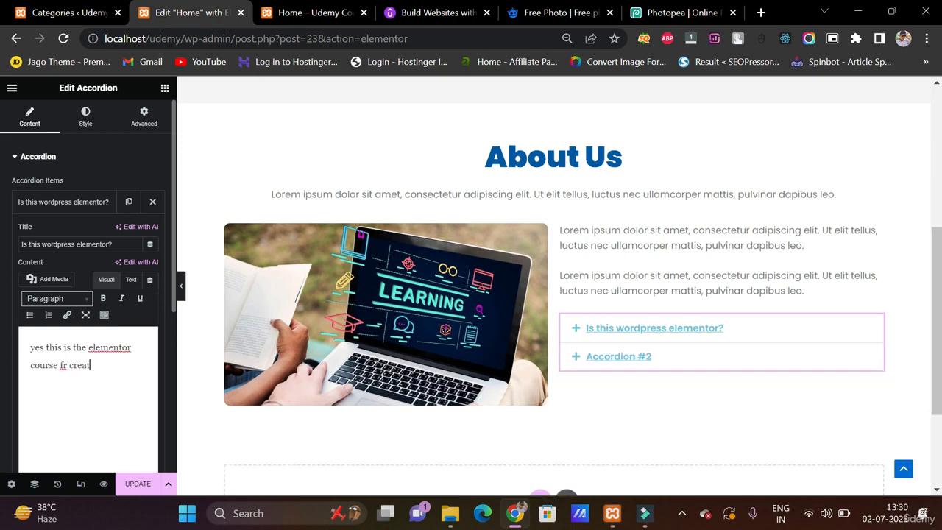
{"action": "type", "text": "ing a website."}
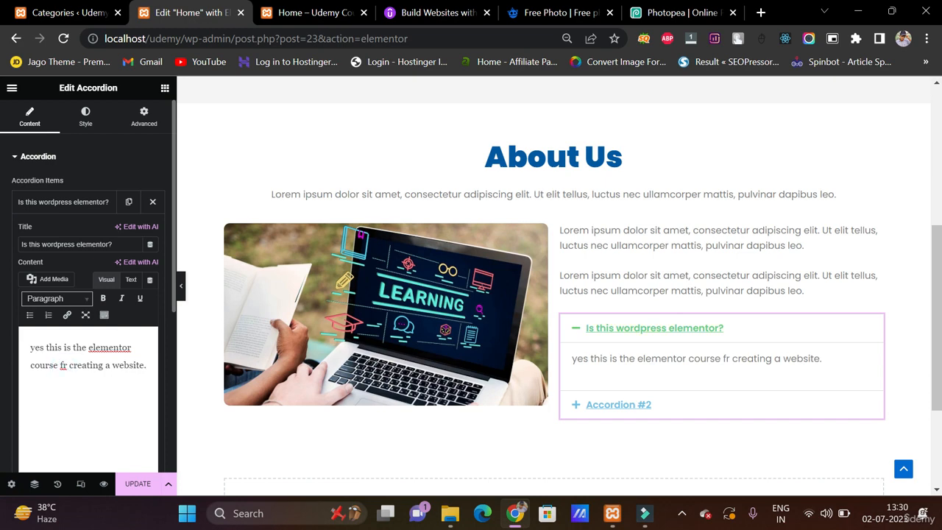
{"action": "left_click", "coordinate": [63, 365]}
{"action": "type", "text": "o"}
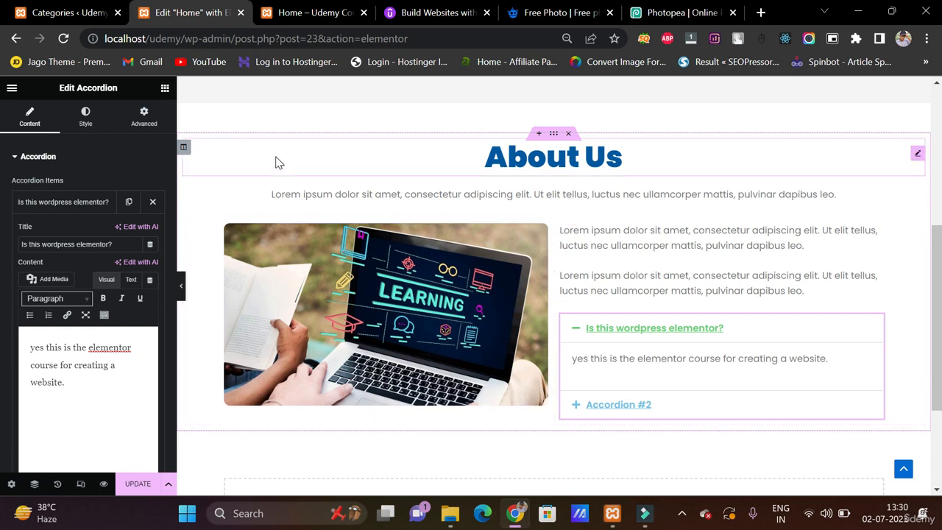
Step: Try adding a third accordion item and delete it again
{"action": "scroll", "coordinate": [88, 294], "scroll_direction": "down", "scroll_amount": 2}
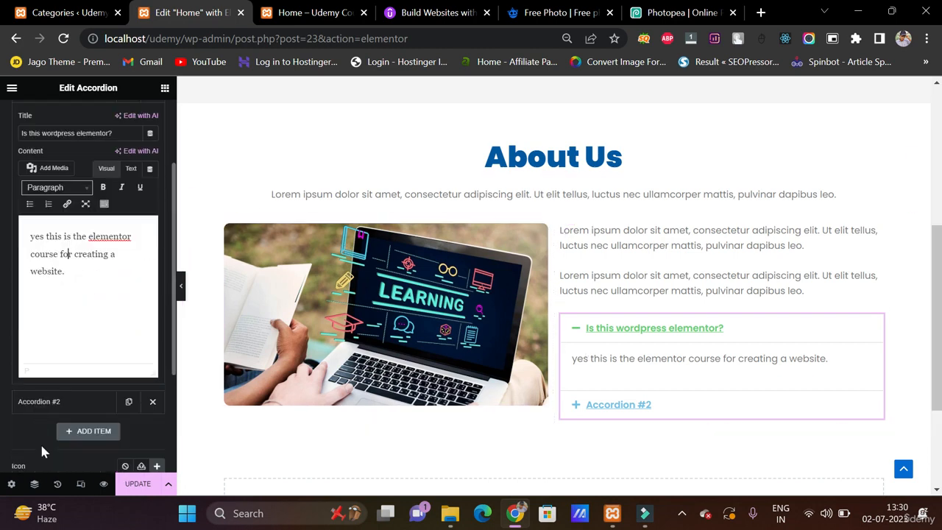
{"action": "scroll", "coordinate": [39, 442], "scroll_direction": "down", "scroll_amount": 2}
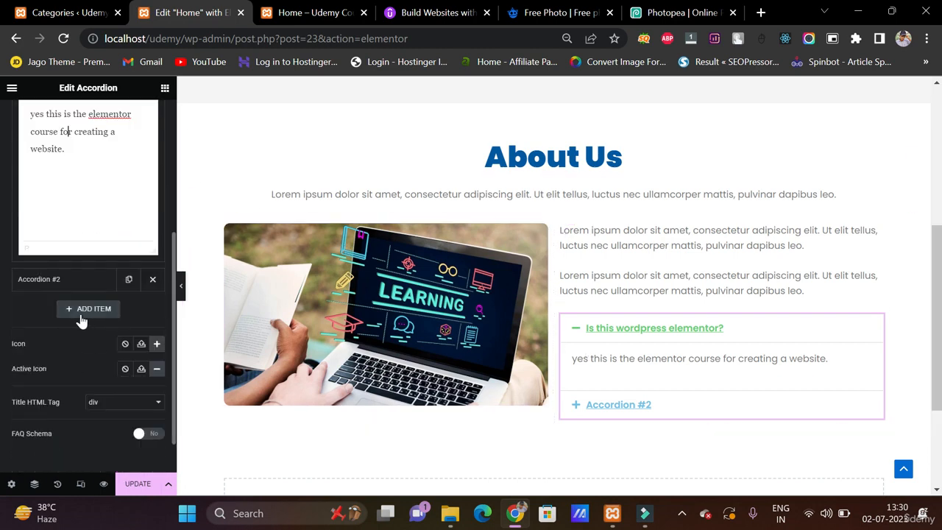
{"action": "left_click", "coordinate": [81, 311]}
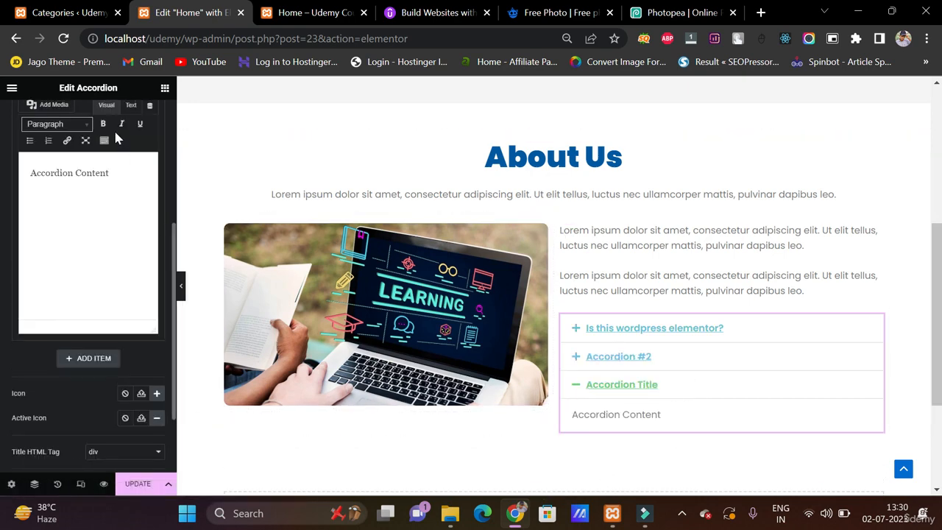
{"action": "scroll", "coordinate": [118, 140], "scroll_direction": "up", "scroll_amount": 3}
{"action": "left_click", "coordinate": [152, 216]}
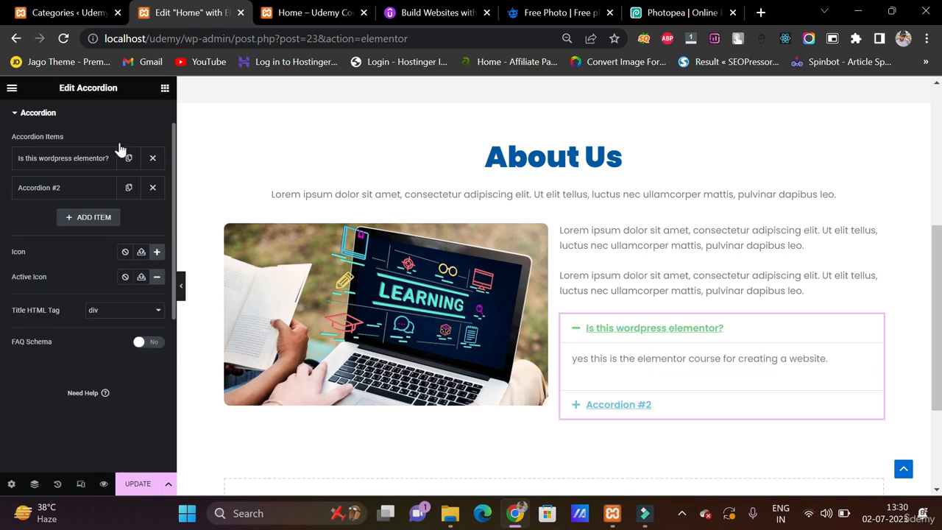
Step: Set the accordion's border width to 0 px
{"action": "scroll", "coordinate": [110, 129], "scroll_direction": "up", "scroll_amount": 1}
{"action": "left_click", "coordinate": [86, 117]}
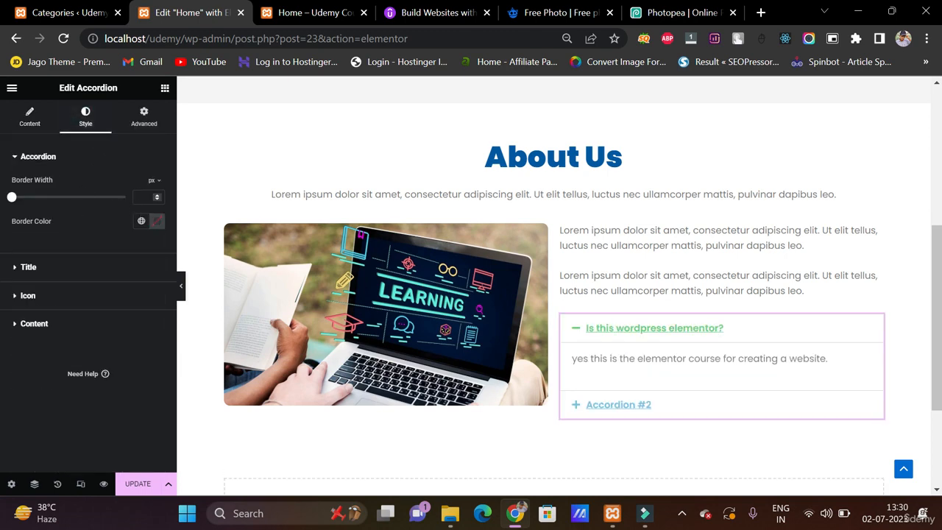
{"action": "left_click", "coordinate": [144, 197]}
{"action": "type", "text": "0"}
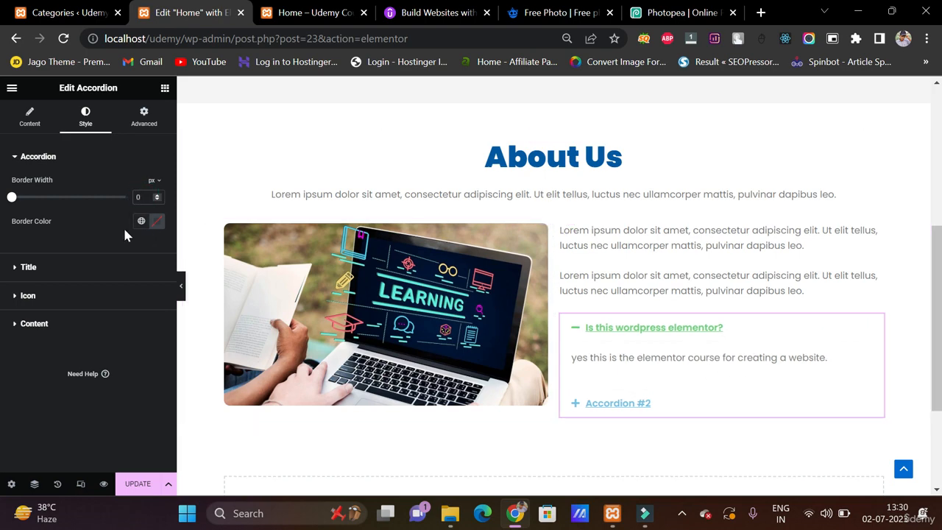
Step: Open the accordion's title style settings and review the colors and layout of the hero and About Us sections
{"action": "left_click", "coordinate": [88, 266]}
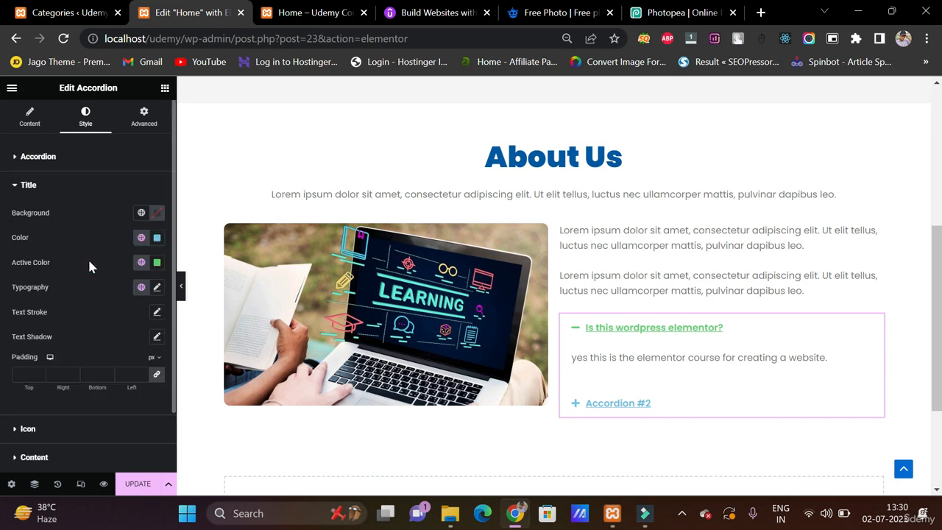
{"action": "scroll", "coordinate": [89, 266], "scroll_direction": "down", "scroll_amount": 1}
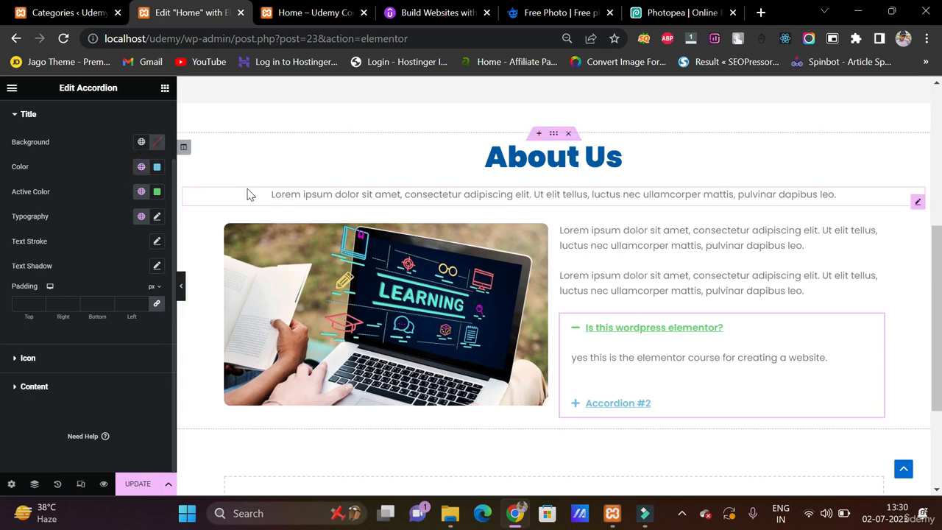
{"action": "scroll", "coordinate": [248, 194], "scroll_direction": "up", "scroll_amount": 4}
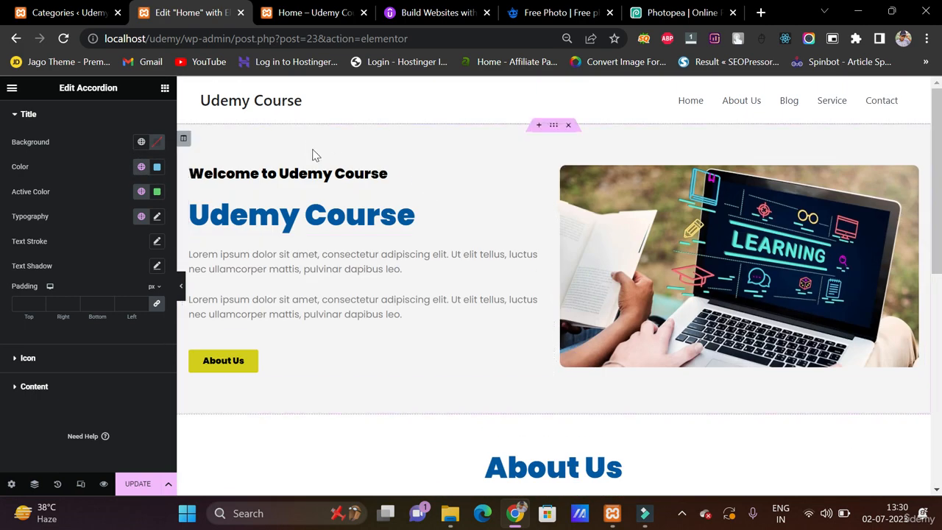
{"action": "scroll", "coordinate": [515, 217], "scroll_direction": "down", "scroll_amount": 1}
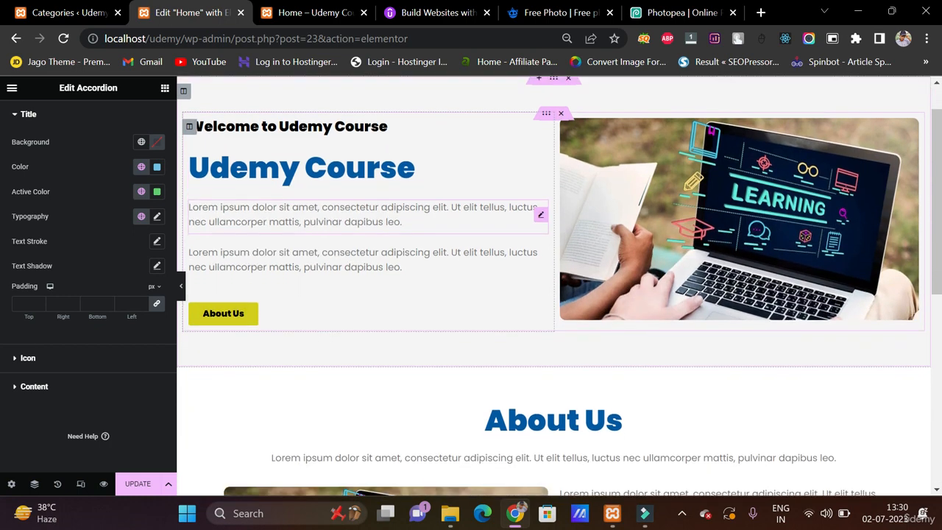
{"action": "scroll", "coordinate": [515, 218], "scroll_direction": "down", "scroll_amount": 1}
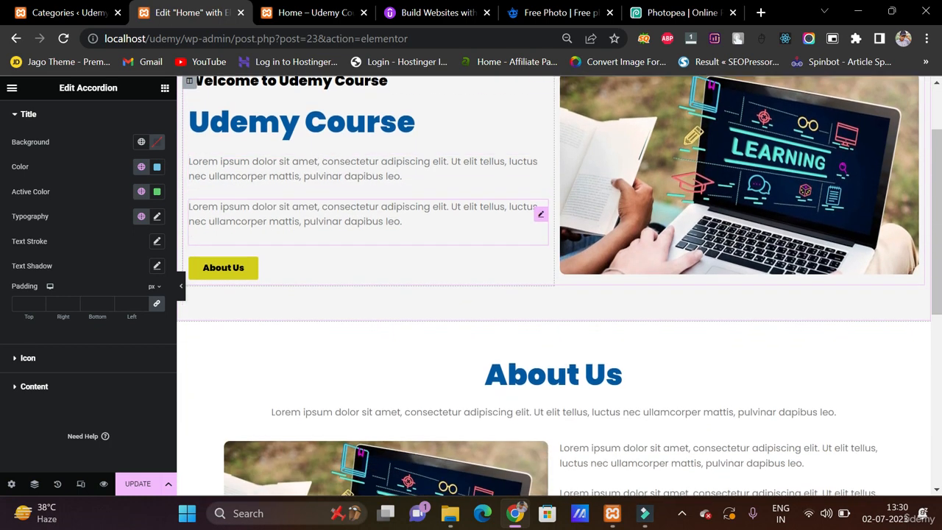
{"action": "scroll", "coordinate": [386, 228], "scroll_direction": "down", "scroll_amount": 4}
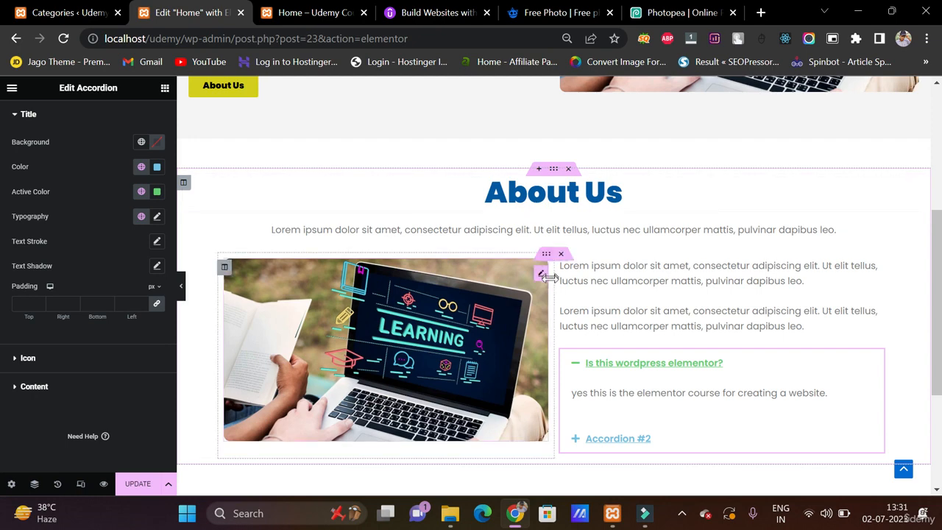
{"action": "scroll", "coordinate": [454, 159], "scroll_direction": "up", "scroll_amount": 3}
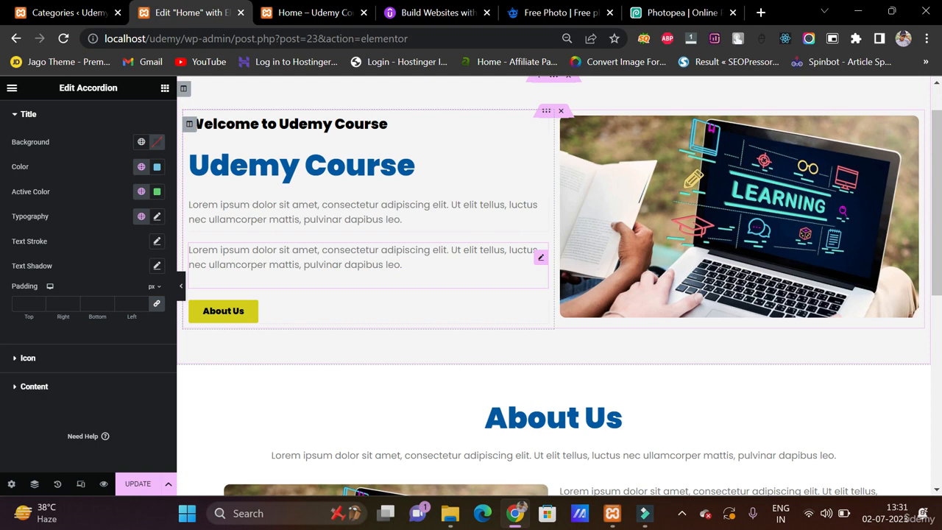
{"action": "scroll", "coordinate": [429, 218], "scroll_direction": "down", "scroll_amount": 1}
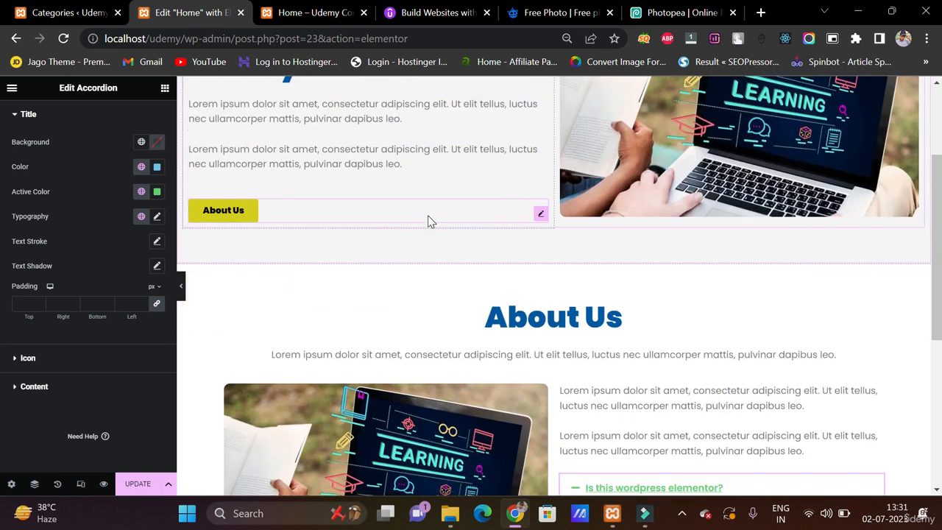
{"action": "scroll", "coordinate": [647, 306], "scroll_direction": "down", "scroll_amount": 2}
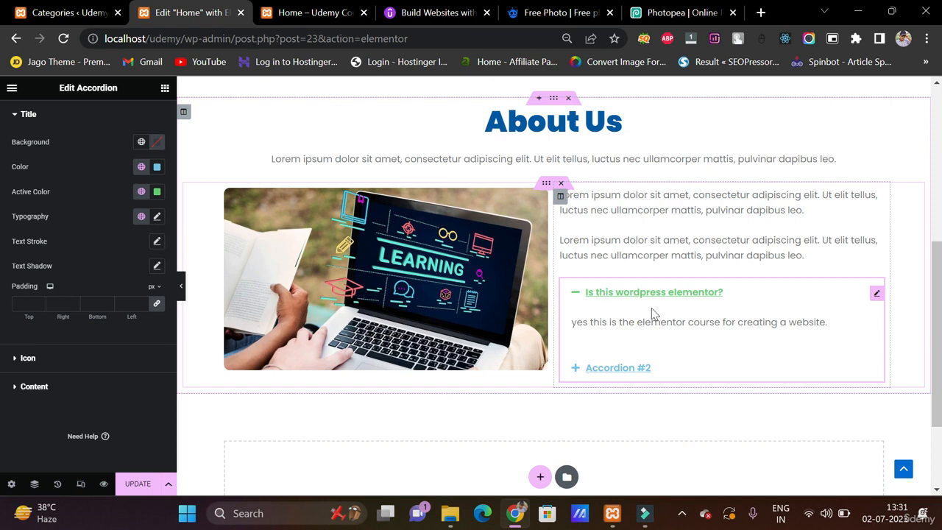
Step: Set the accordion titles' active color to the global color "blue" (#0258A1) and their normal color to "black" (#000000)
{"action": "left_click", "coordinate": [141, 193]}
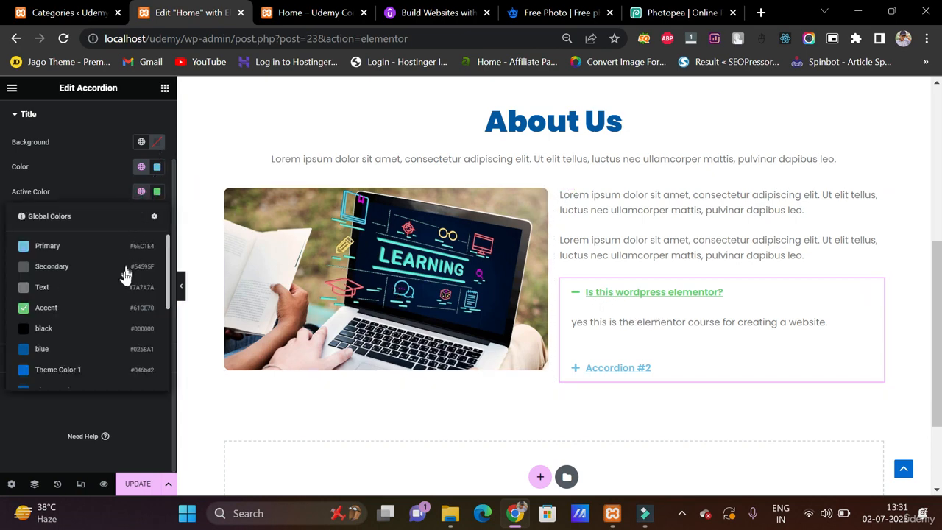
{"action": "left_click", "coordinate": [109, 354]}
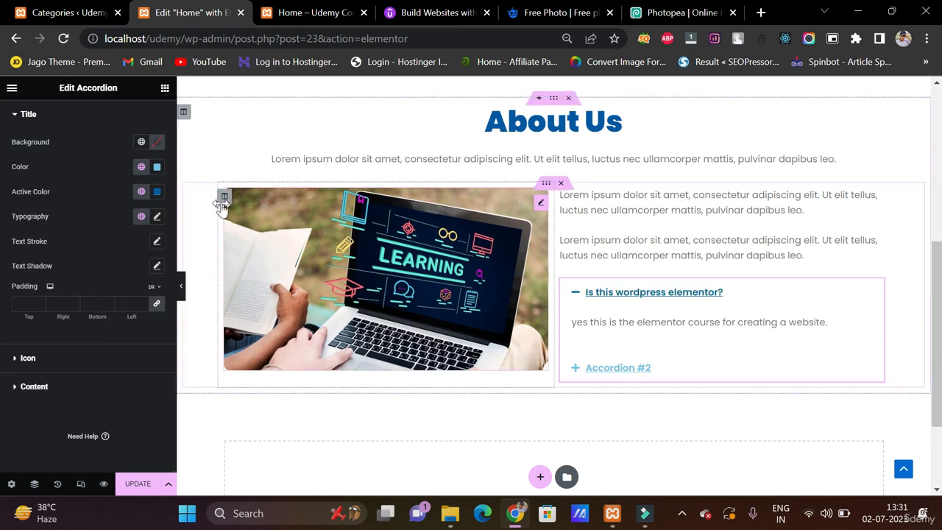
{"action": "scroll", "coordinate": [222, 211], "scroll_direction": "up", "scroll_amount": 1}
{"action": "left_click", "coordinate": [141, 167]}
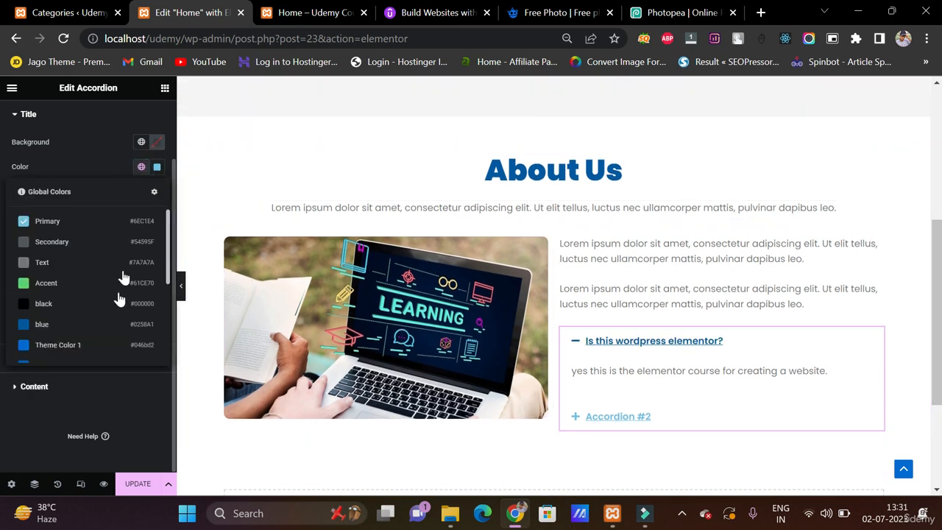
{"action": "left_click", "coordinate": [113, 306]}
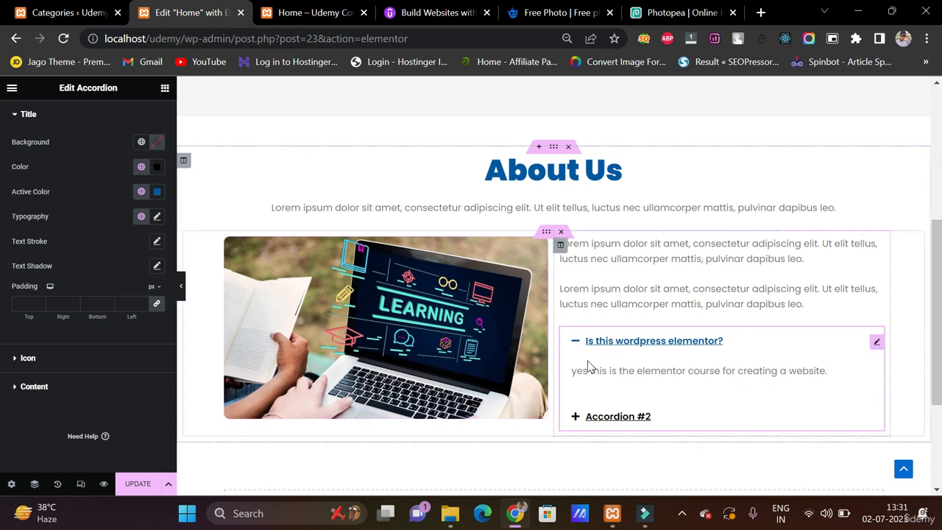
Step: Remove the underline from the accordion titles by setting their typography decoration to None
{"action": "left_click", "coordinate": [157, 216]}
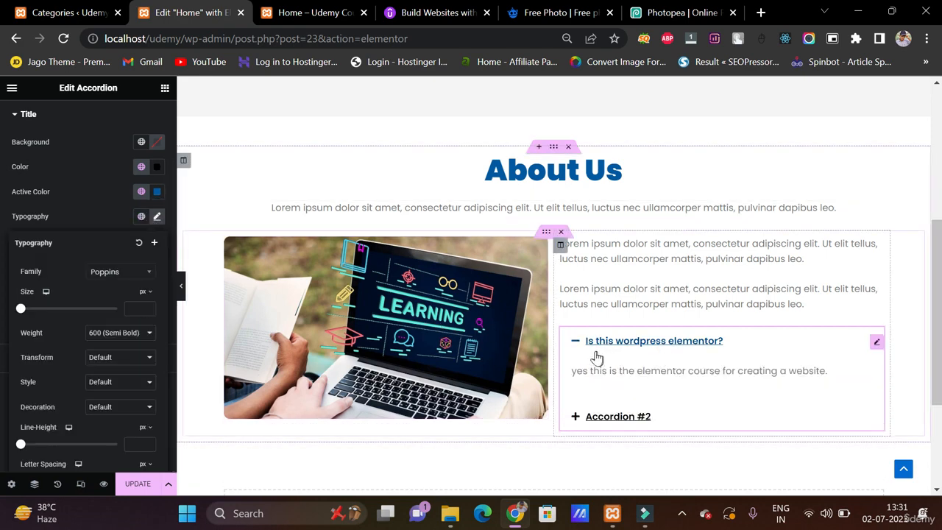
{"action": "scroll", "coordinate": [255, 342], "scroll_direction": "down", "scroll_amount": 2}
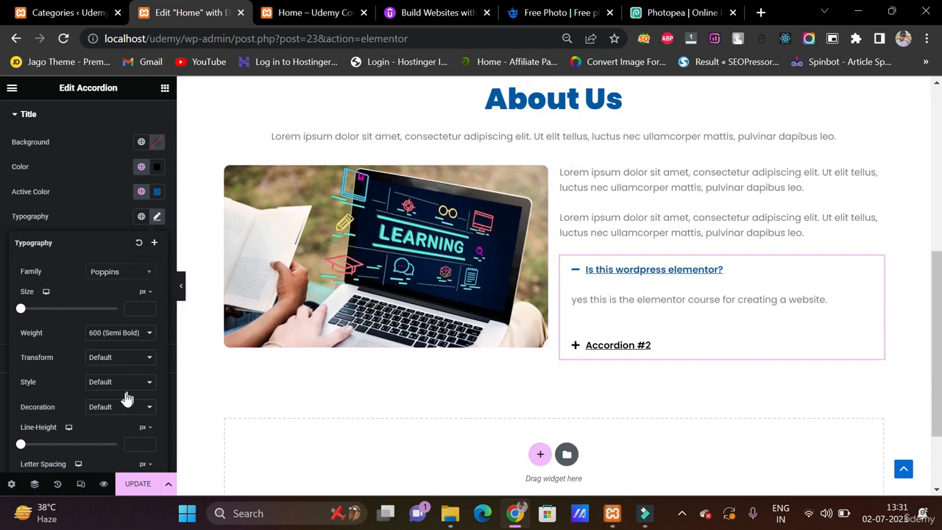
{"action": "left_click", "coordinate": [109, 410]}
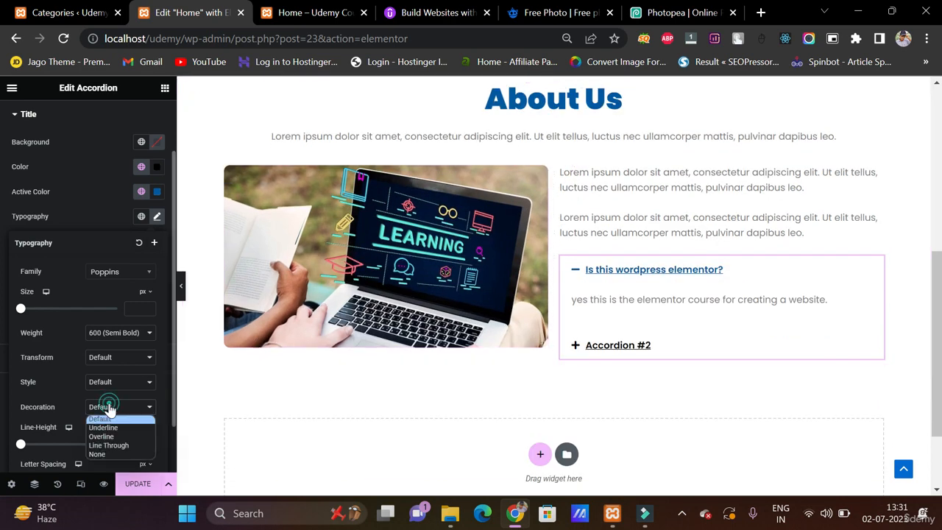
{"action": "left_click", "coordinate": [112, 457]}
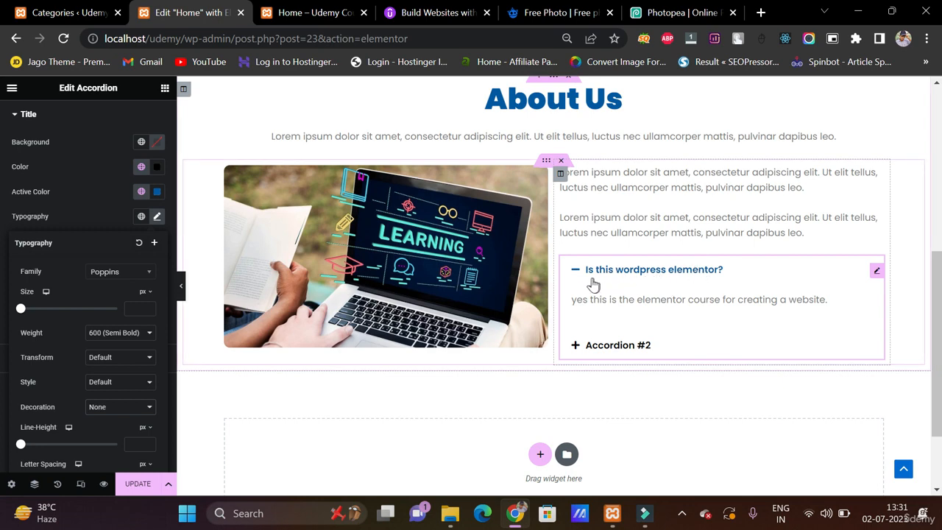
{"action": "left_click", "coordinate": [96, 204]}
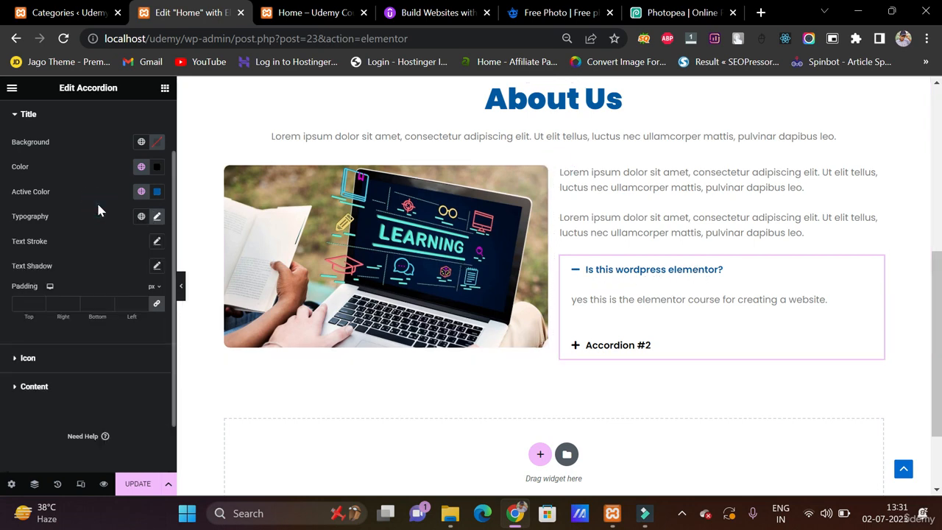
Step: Align the accordion's expand and collapse icons to the right end of the title rows
{"action": "left_click", "coordinate": [29, 357]}
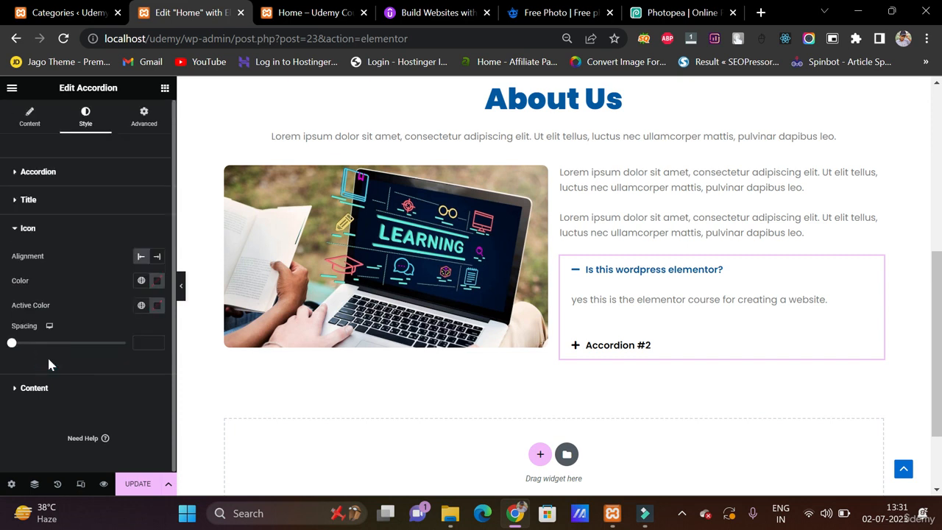
{"action": "left_click", "coordinate": [157, 259]}
{"action": "left_click", "coordinate": [157, 256]}
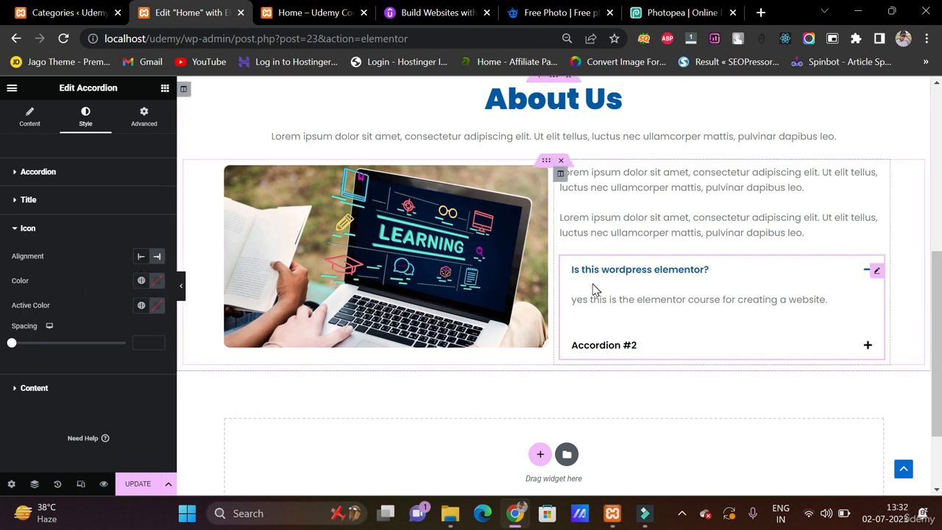
Step: Review the accordion's title and content style settings, then enable FAQ Schema for the accordion
{"action": "left_click", "coordinate": [106, 204]}
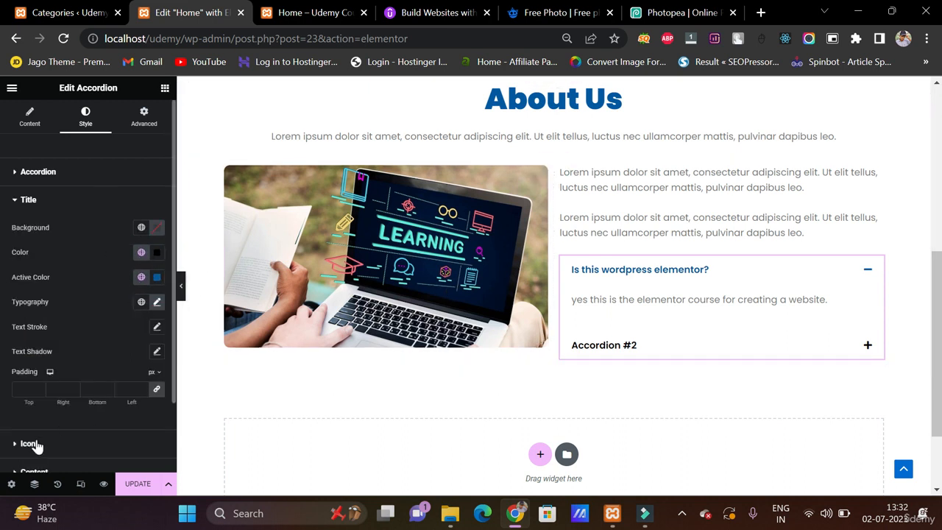
{"action": "scroll", "coordinate": [34, 441], "scroll_direction": "down", "scroll_amount": 2}
{"action": "left_click", "coordinate": [29, 387]}
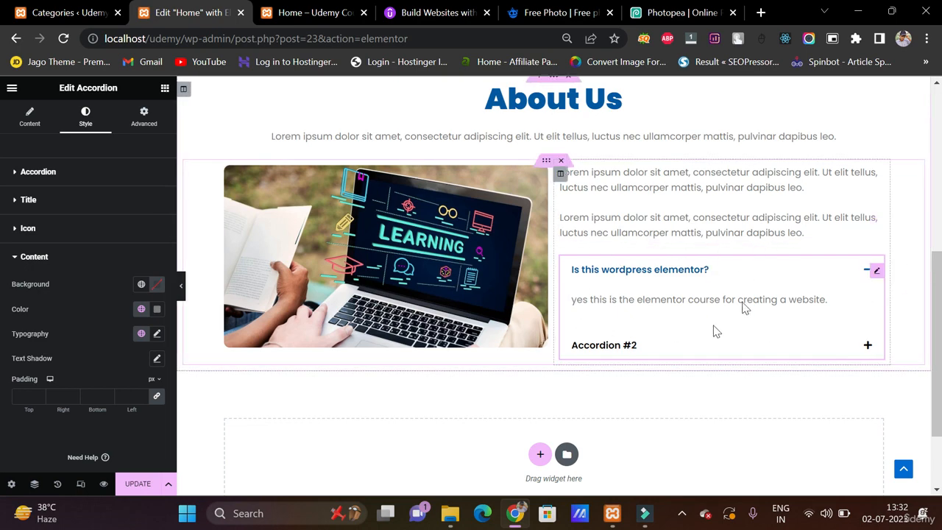
{"action": "left_click", "coordinate": [31, 124]}
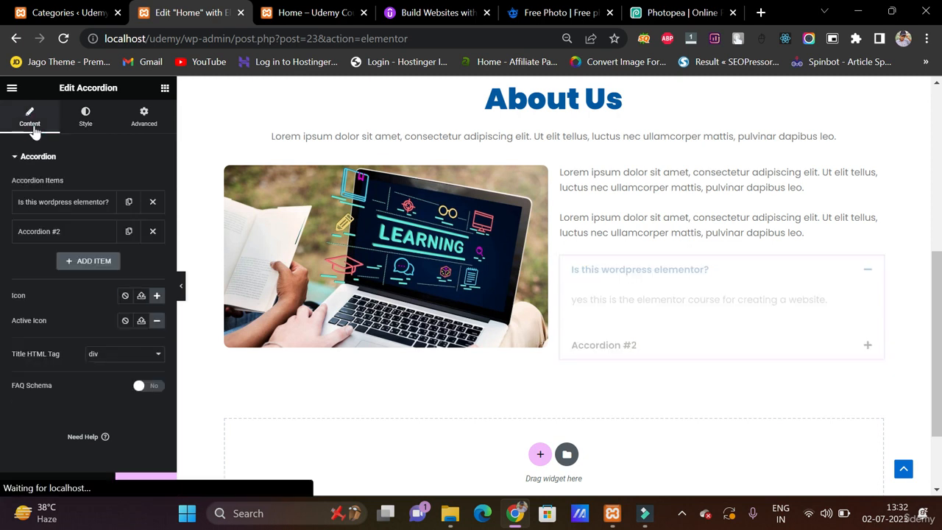
{"action": "left_click", "coordinate": [151, 387]}
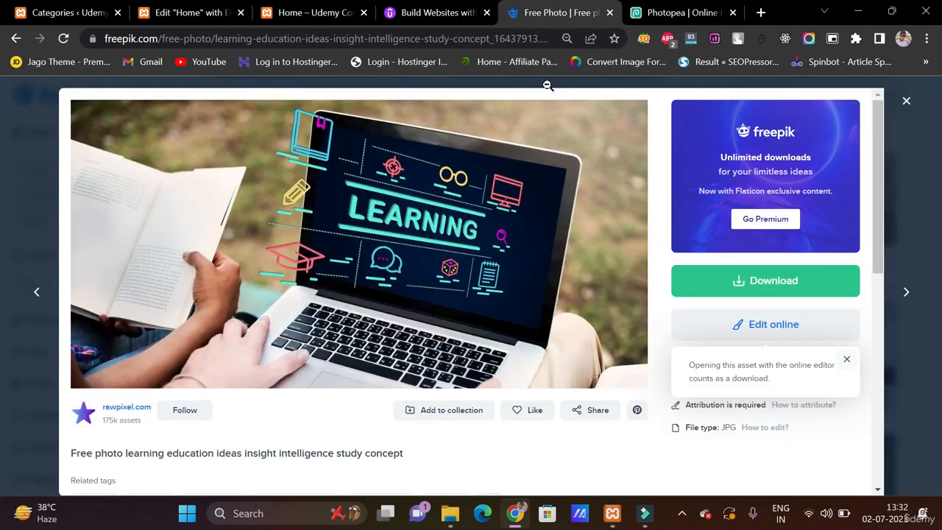
Step: On Freepik, open the photo of three people around a laptop from the course results and place it in the Photopea project
{"action": "left_click", "coordinate": [905, 100]}
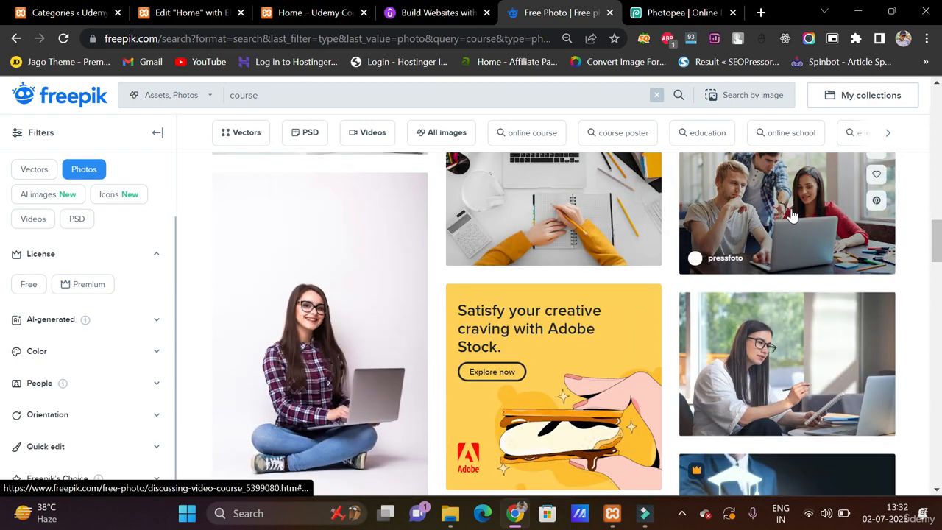
{"action": "left_click", "coordinate": [792, 215]}
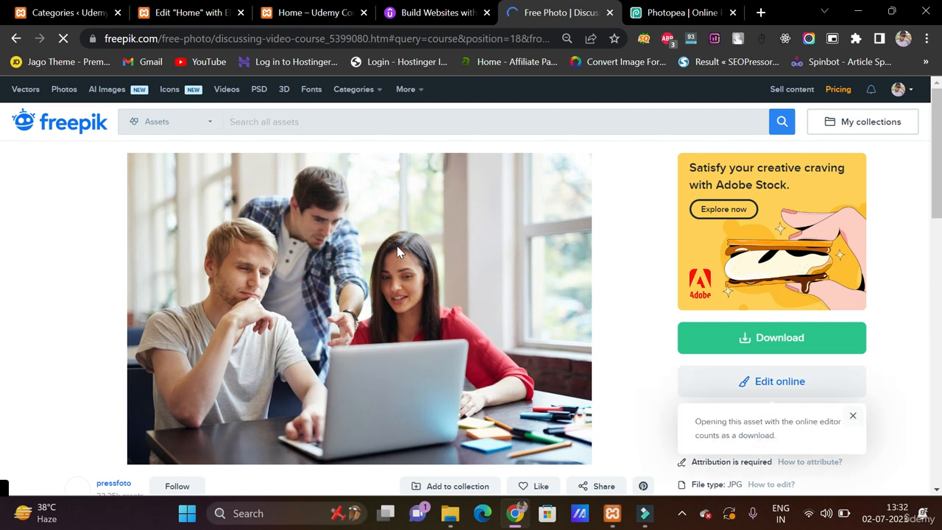
{"action": "left_click_drag", "start_coordinate": [397, 245], "coordinate": [455, 243]}
{"action": "left_click", "coordinate": [493, 203]}
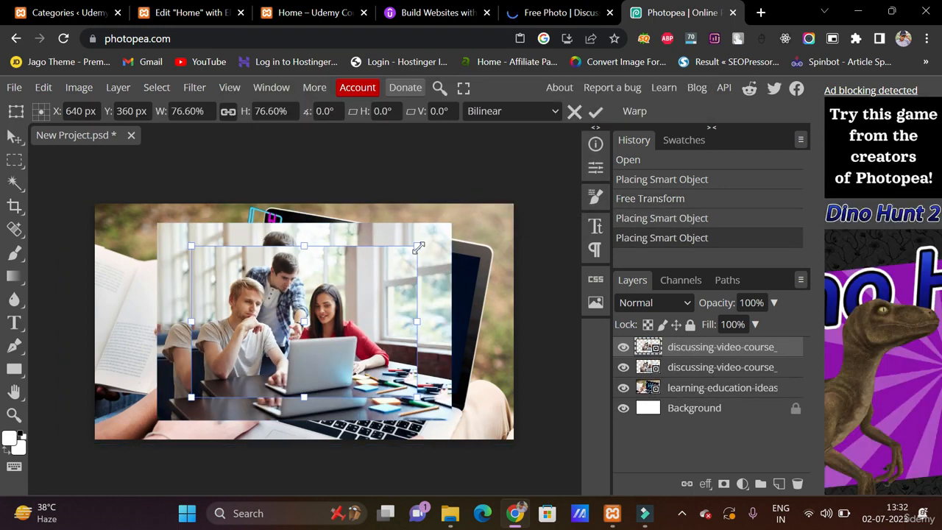
Step: Delete the duplicate discussing-video-course layer and scale the remaining photo to 145.51% so it covers the canvas
{"action": "key", "text": "Return"}
{"action": "key", "text": "Delete"}
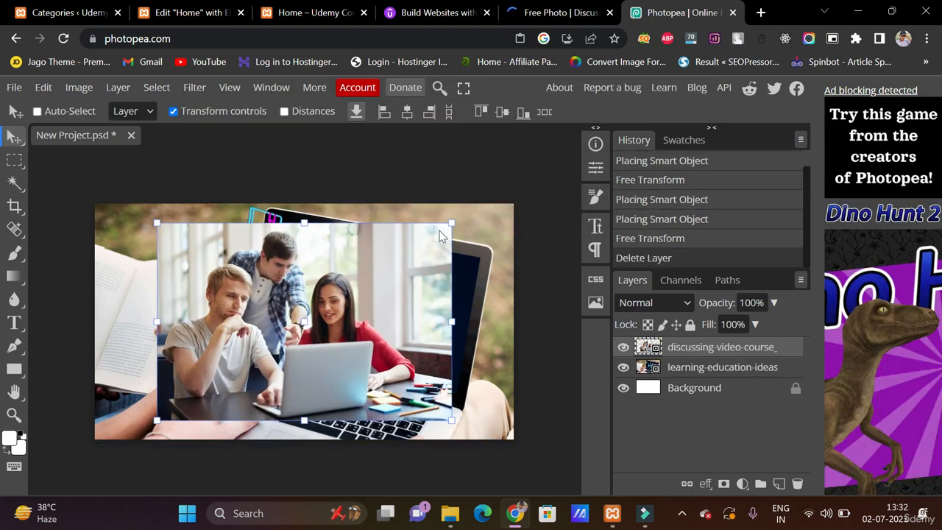
{"action": "left_click_drag", "start_coordinate": [455, 230], "coordinate": [538, 187]}
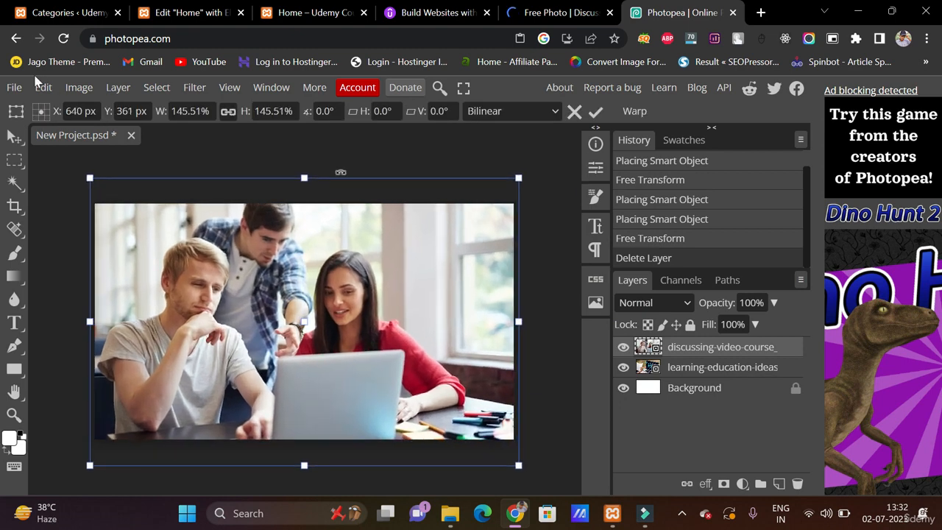
Step: Export the project as a JPG at 1280 by 720 px with 69% quality
{"action": "left_click", "coordinate": [14, 87]}
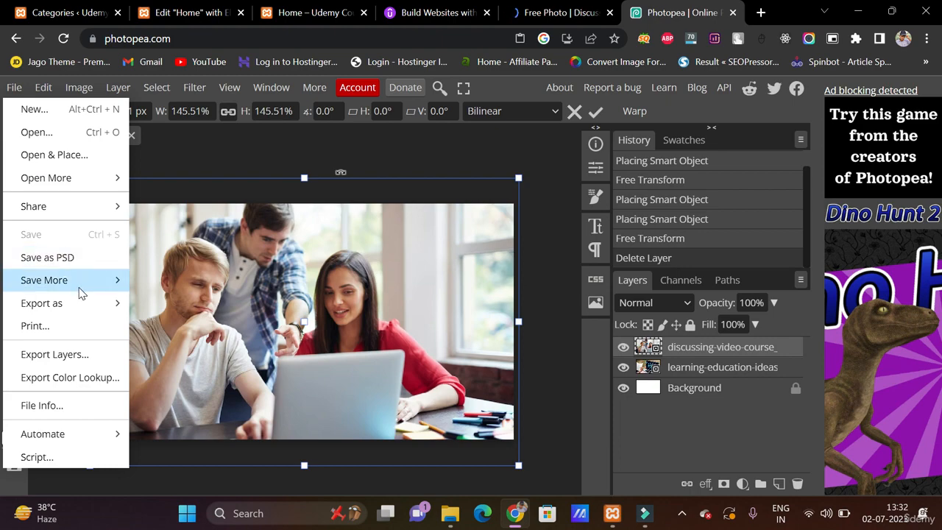
{"action": "mouse_move", "coordinate": [101, 303]}
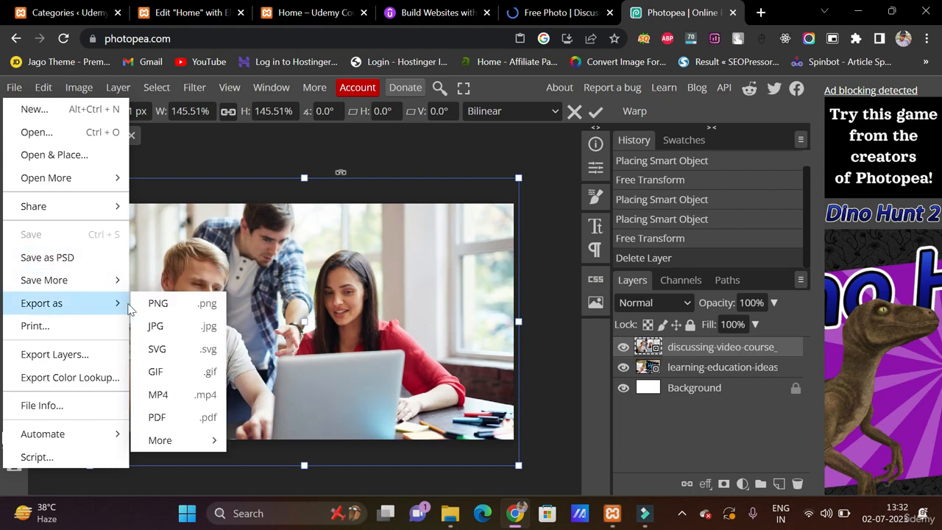
{"action": "left_click", "coordinate": [173, 326]}
{"action": "left_click", "coordinate": [545, 268]}
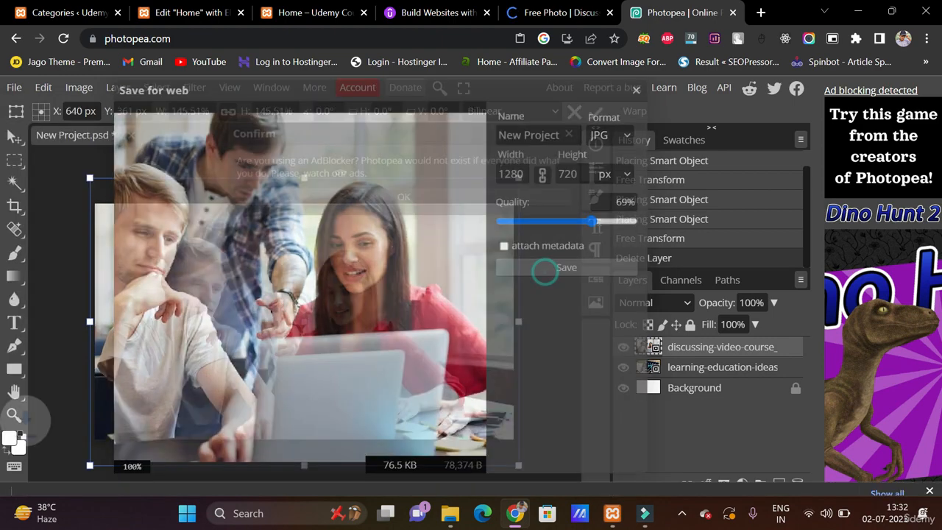
Step: In the Elementor editor, replace the About Us image with the downloaded New Project (1).jpg and update the page
{"action": "left_click", "coordinate": [290, 14]}
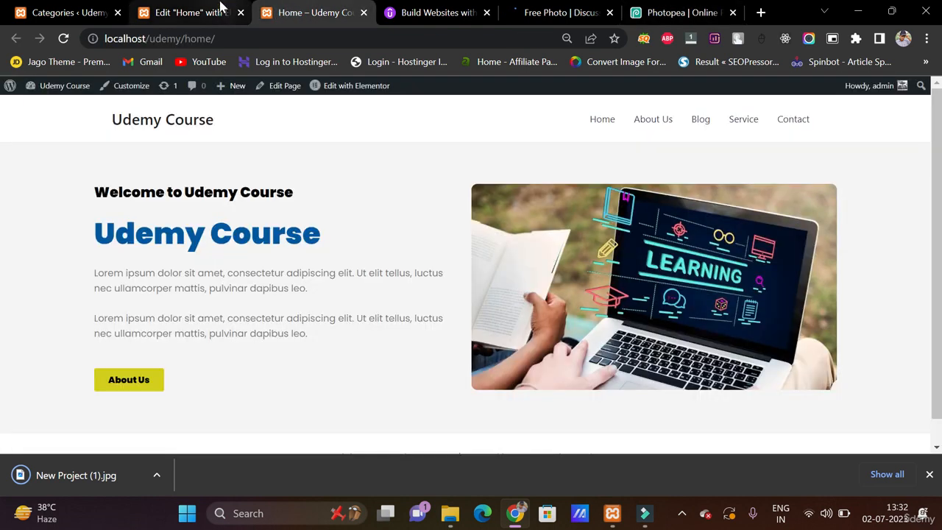
{"action": "left_click", "coordinate": [221, 12]}
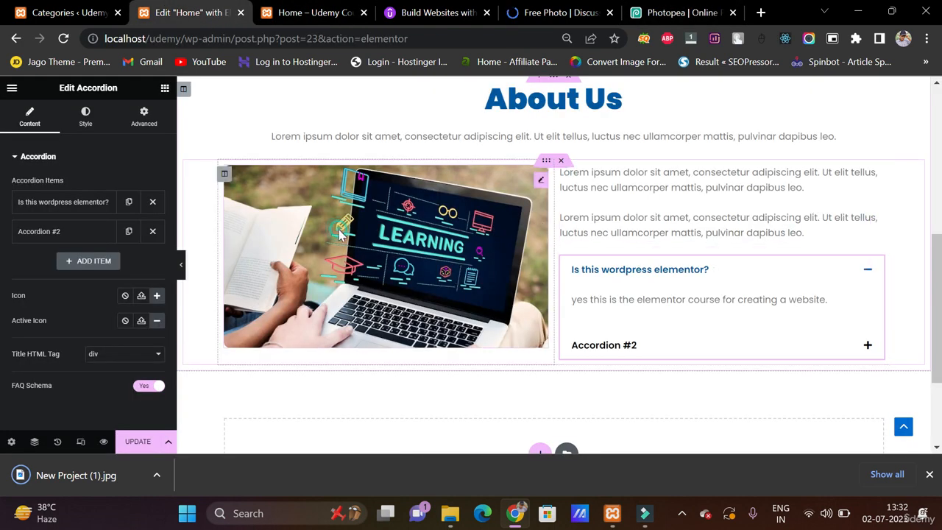
{"action": "left_click", "coordinate": [295, 229]}
{"action": "left_click", "coordinate": [112, 212]}
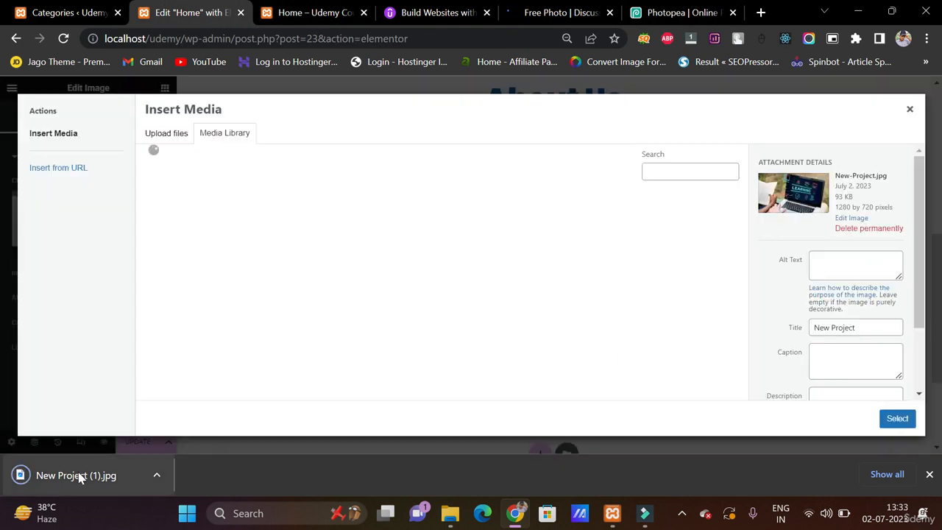
{"action": "left_click_drag", "start_coordinate": [80, 477], "coordinate": [866, 412]}
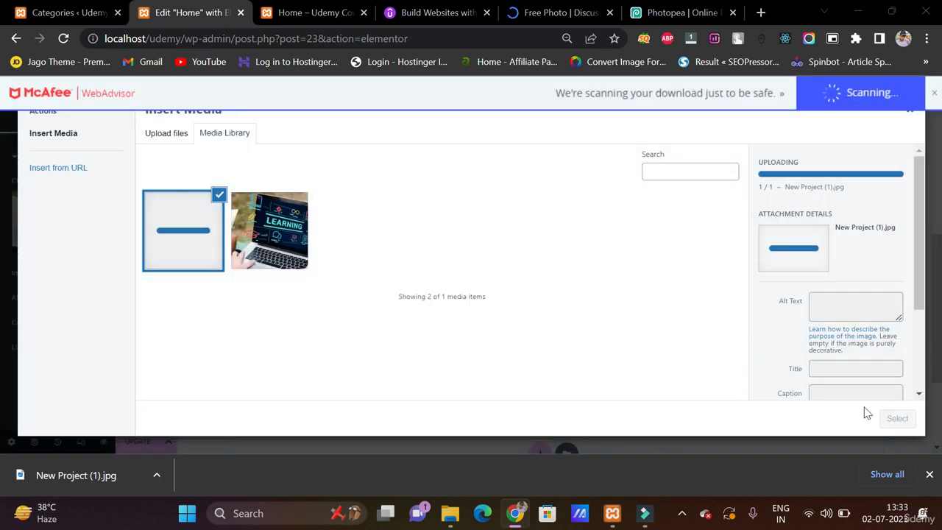
{"action": "left_click", "coordinate": [897, 419]}
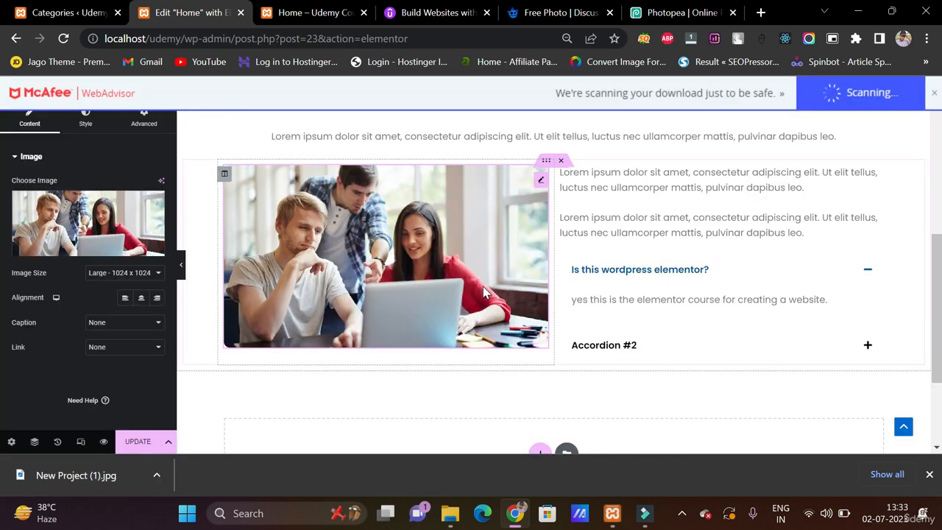
{"action": "scroll", "coordinate": [323, 313], "scroll_direction": "down", "scroll_amount": 3}
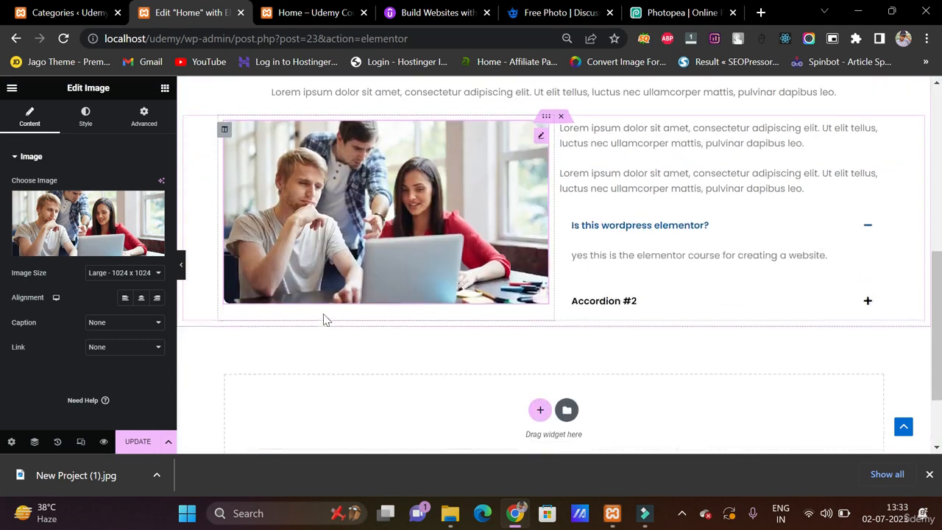
{"action": "scroll", "coordinate": [323, 319], "scroll_direction": "up", "scroll_amount": 2}
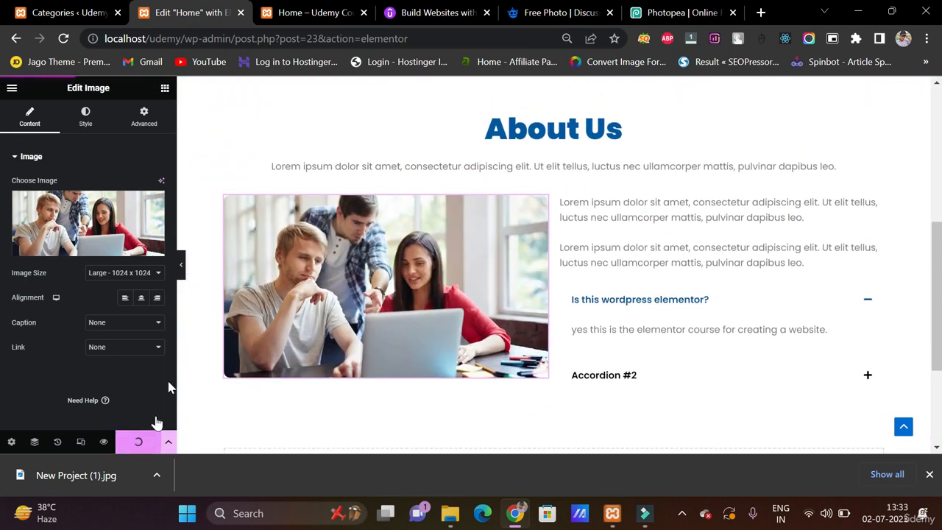
Step: Reload the live home page and examine the welcome section, the About Us image and the accordion
{"action": "left_click", "coordinate": [298, 12]}
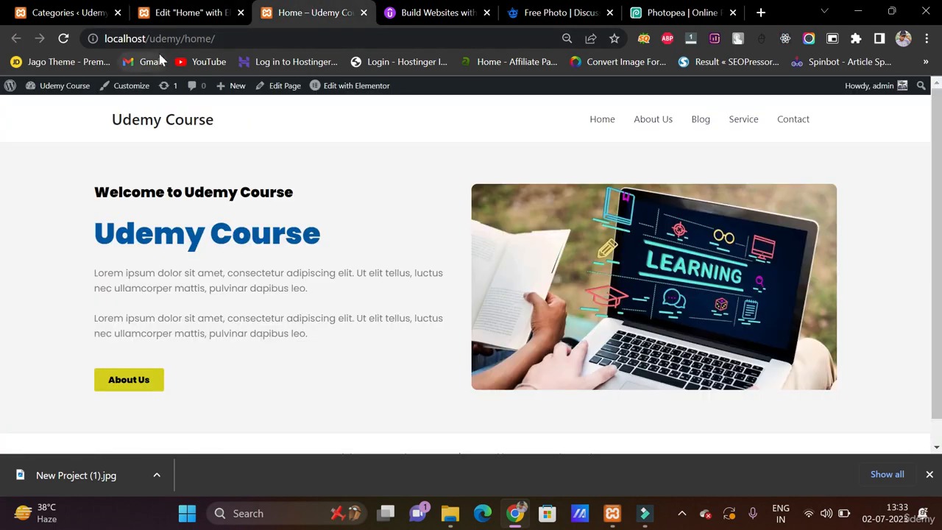
{"action": "left_click", "coordinate": [63, 38]}
{"action": "scroll", "coordinate": [600, 278], "scroll_direction": "down", "scroll_amount": 2}
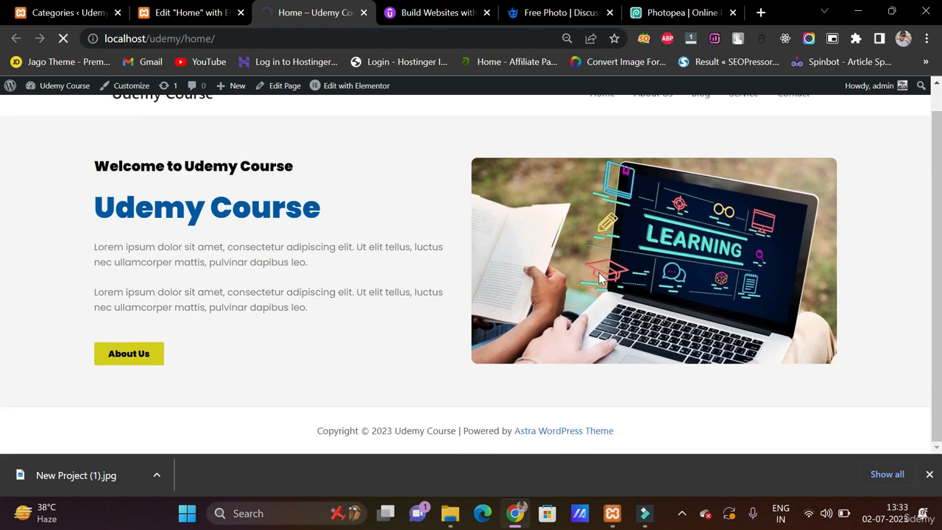
{"action": "scroll", "coordinate": [456, 288], "scroll_direction": "down", "scroll_amount": 5}
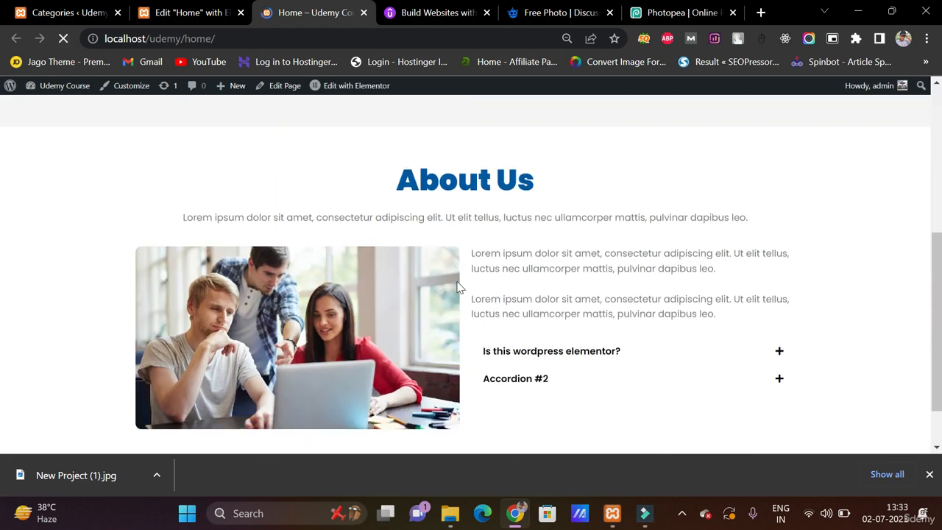
{"action": "scroll", "coordinate": [457, 288], "scroll_direction": "up", "scroll_amount": 3}
{"action": "scroll", "coordinate": [456, 287], "scroll_direction": "up", "scroll_amount": 3}
{"action": "scroll", "coordinate": [458, 288], "scroll_direction": "down", "scroll_amount": 5}
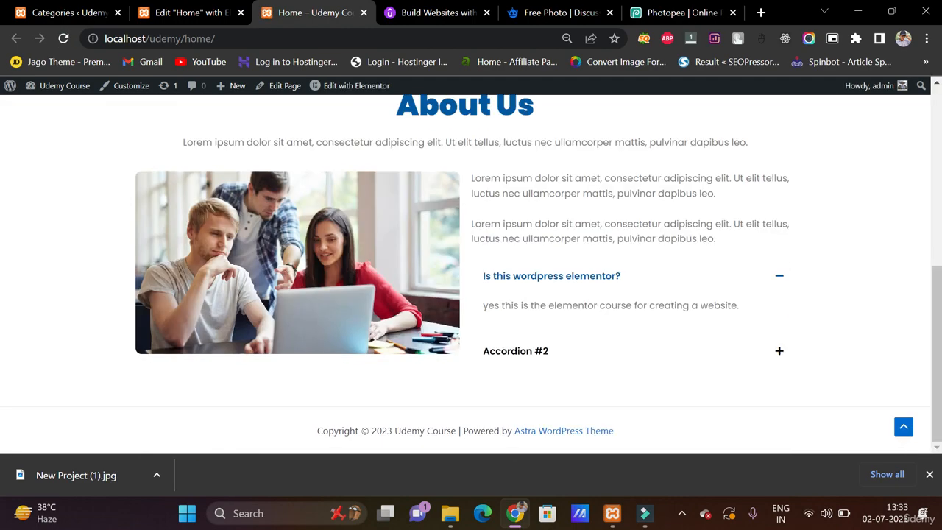
{"action": "left_click", "coordinate": [927, 476]}
{"action": "scroll", "coordinate": [687, 349], "scroll_direction": "up", "scroll_amount": 5}
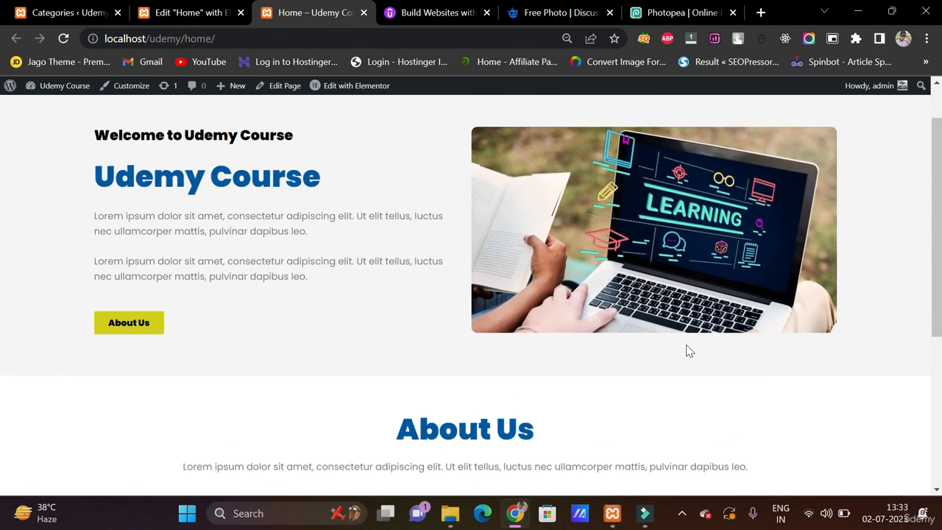
{"action": "scroll", "coordinate": [688, 349], "scroll_direction": "down", "scroll_amount": 5}
{"action": "scroll", "coordinate": [687, 350], "scroll_direction": "up", "scroll_amount": 5}
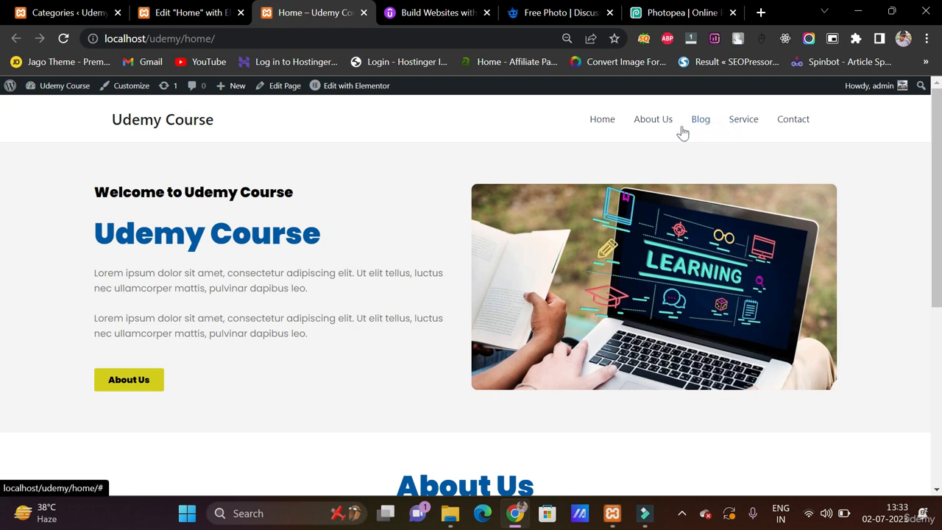
Step: In the Elementor editor, copy the About Us heading and paste it as a new section below the accordion
{"action": "left_click", "coordinate": [188, 13]}
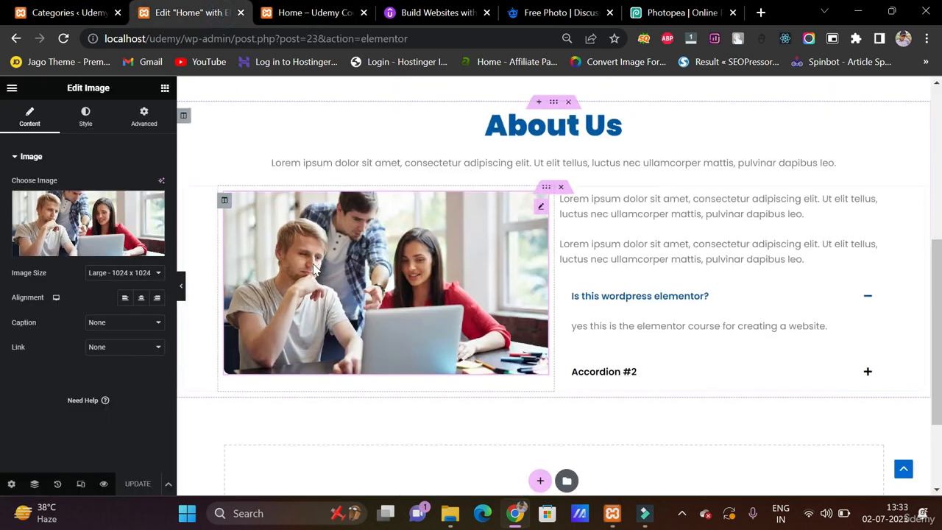
{"action": "scroll", "coordinate": [312, 270], "scroll_direction": "down", "scroll_amount": 2}
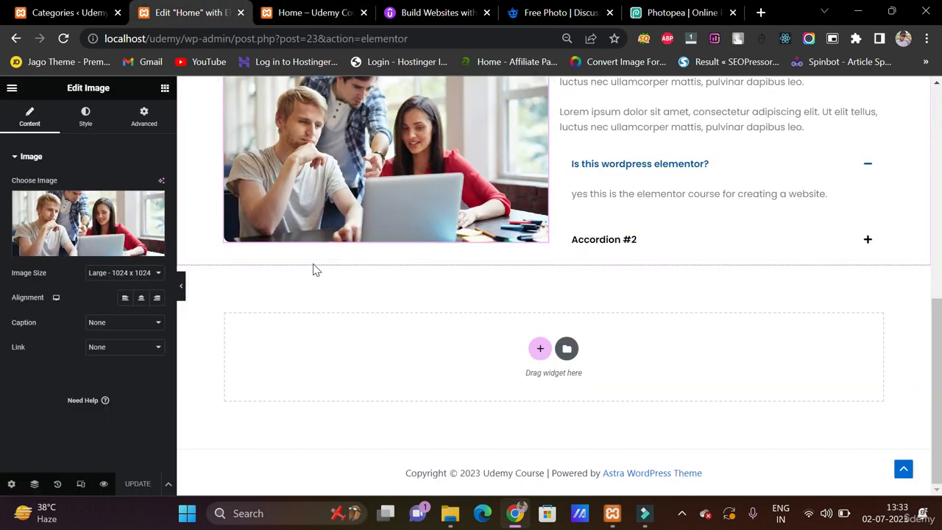
{"action": "left_click", "coordinate": [539, 350]}
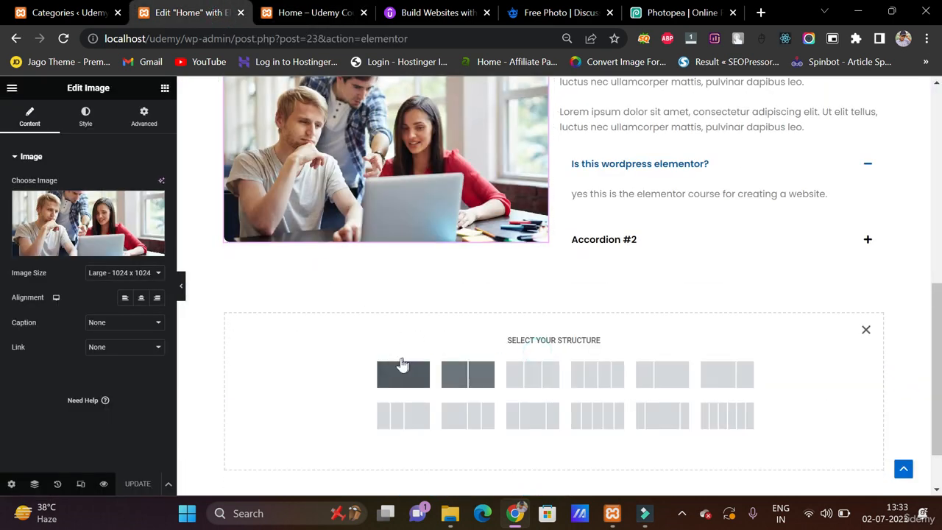
{"action": "left_click", "coordinate": [165, 92]}
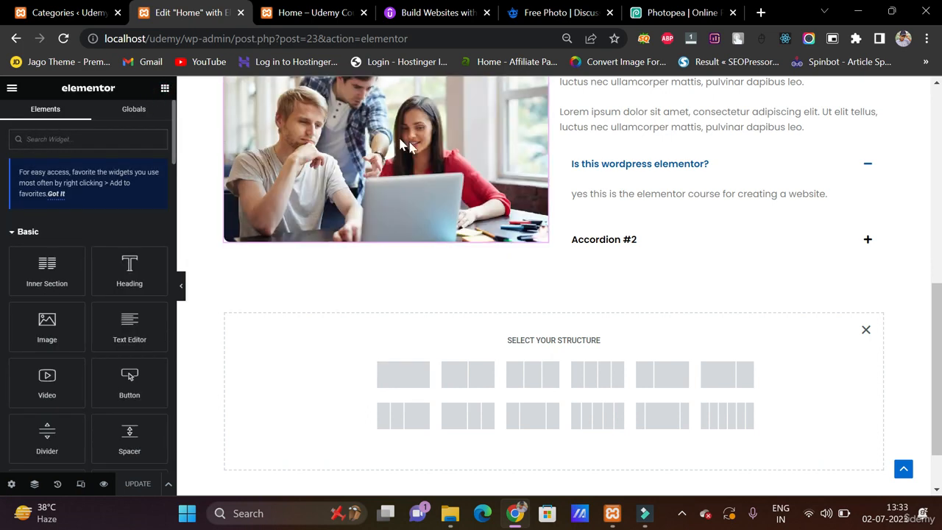
{"action": "scroll", "coordinate": [403, 145], "scroll_direction": "up", "scroll_amount": 2}
{"action": "right_click", "coordinate": [525, 112]}
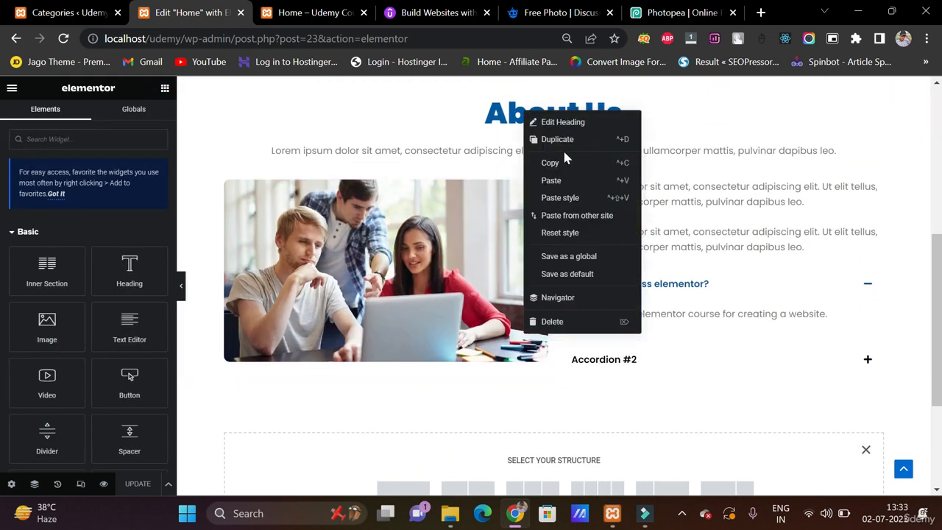
{"action": "left_click", "coordinate": [573, 163]}
{"action": "scroll", "coordinate": [570, 169], "scroll_direction": "down", "scroll_amount": 3}
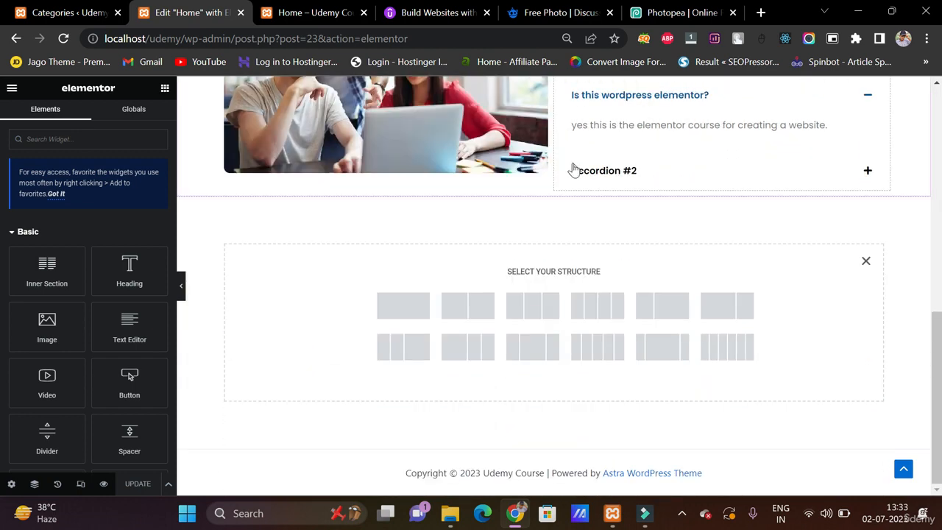
{"action": "right_click", "coordinate": [529, 319]}
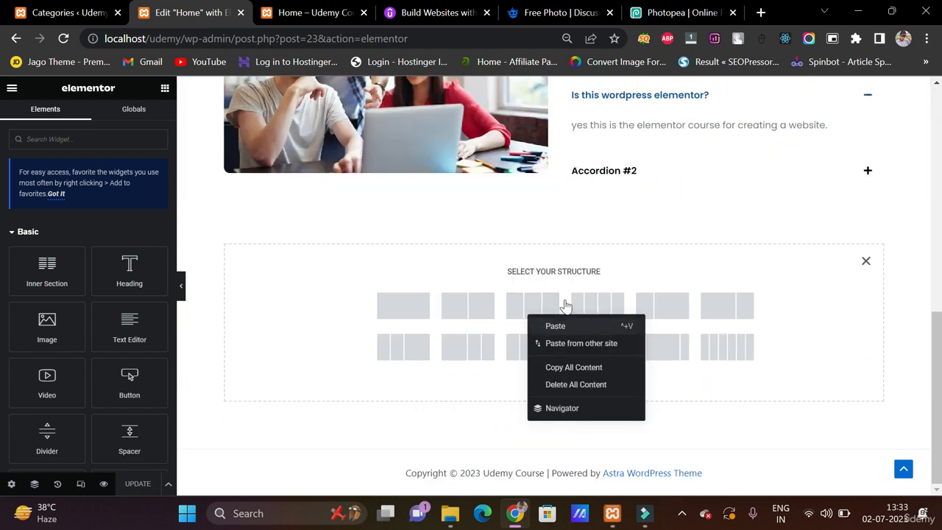
{"action": "key", "text": "ctrl+v"}
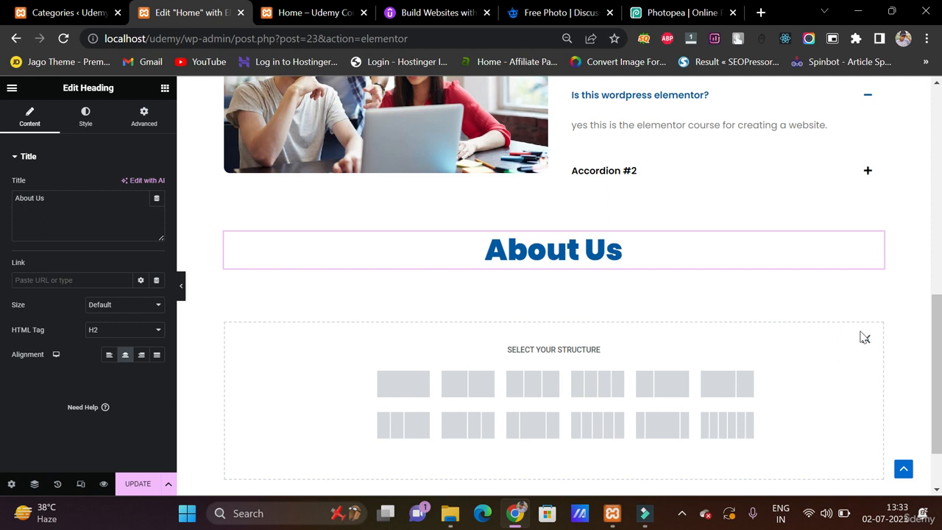
Step: Close the structure chooser and set the pasted heading section's top and bottom margins to 50 px
{"action": "left_click", "coordinate": [553, 228]}
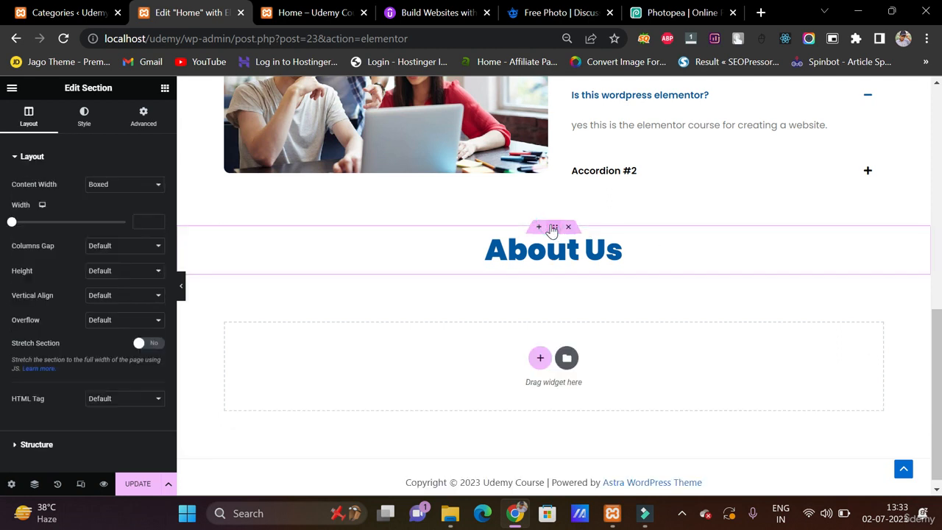
{"action": "left_click", "coordinate": [134, 124]}
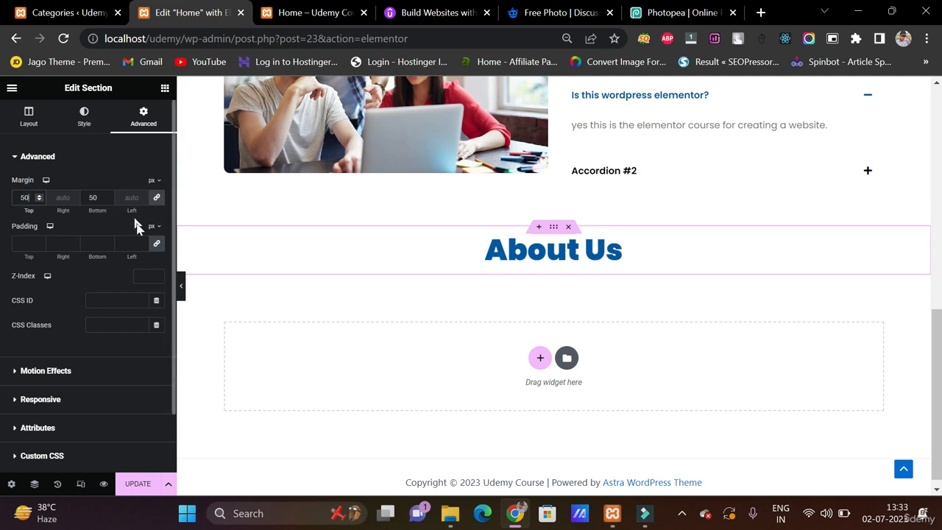
Step: Set the pasted heading section's top and bottom padding to 50 px, leaving the sides at 0
{"action": "left_click", "coordinate": [24, 244]}
{"action": "type", "text": "0"}
{"action": "type", "text": "50"}
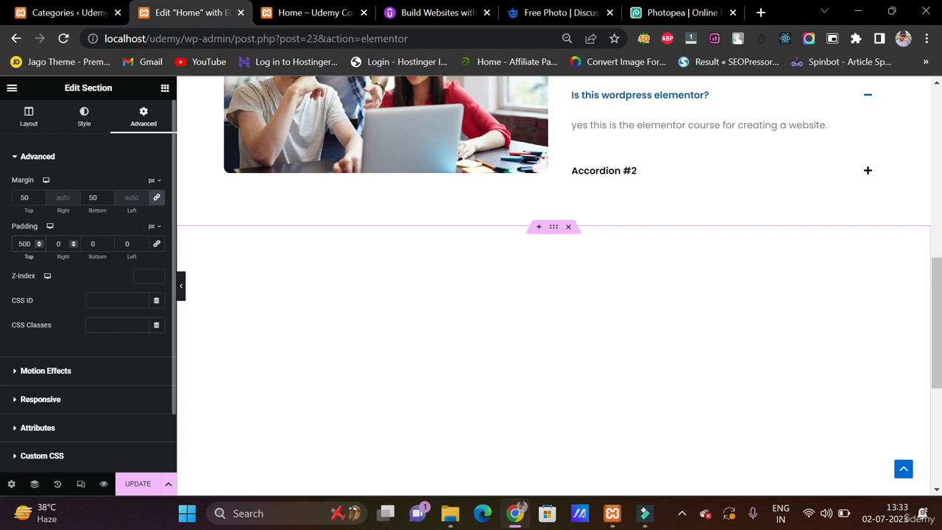
{"action": "key", "text": "Delete"}
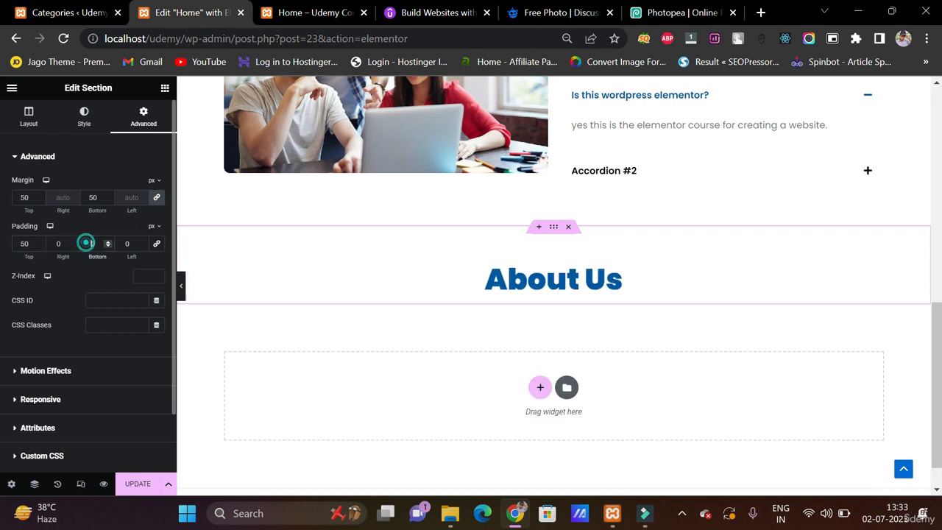
{"action": "type", "text": "500"}
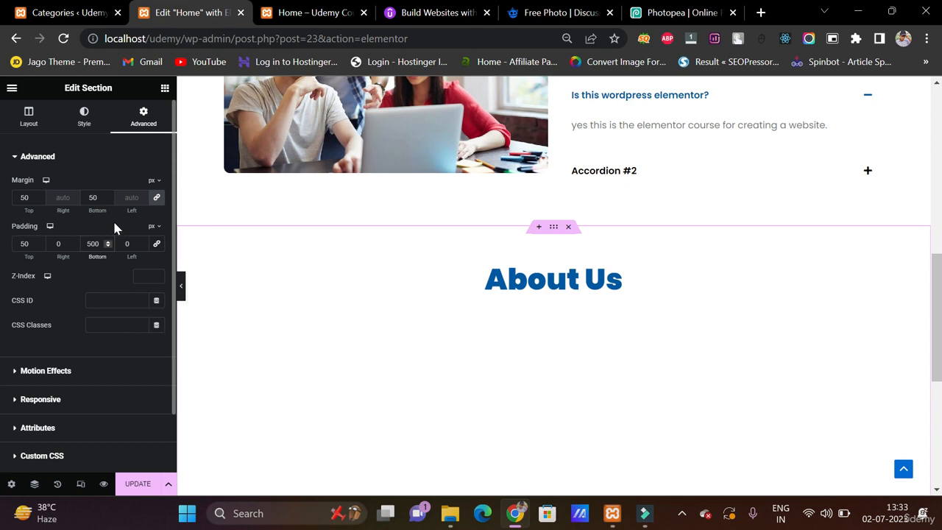
{"action": "key", "text": "BackSpace"}
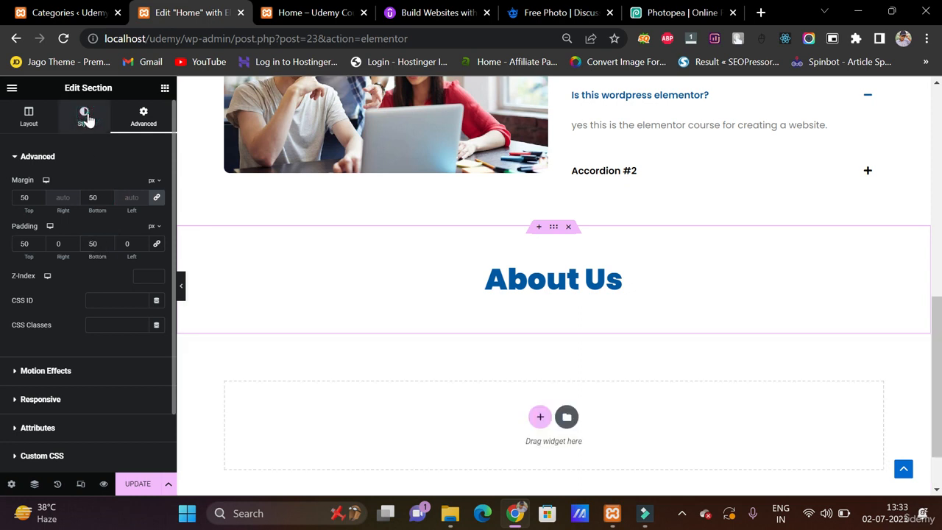
Step: Give the pasted heading section a classic background with the colour f4f4f4
{"action": "left_click", "coordinate": [83, 116]}
{"action": "left_click", "coordinate": [109, 210]}
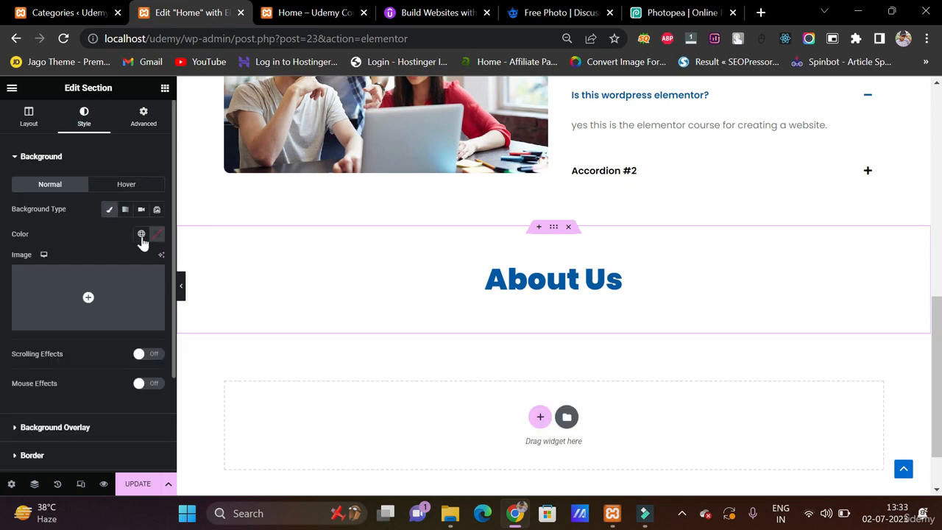
{"action": "left_click", "coordinate": [157, 234]}
{"action": "type", "text": "f"}
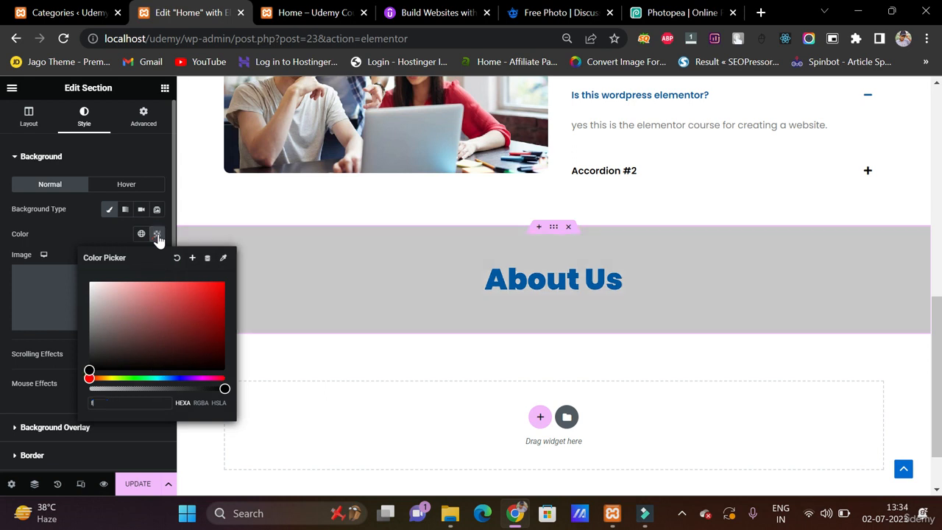
{"action": "type", "text": "4f4f4"}
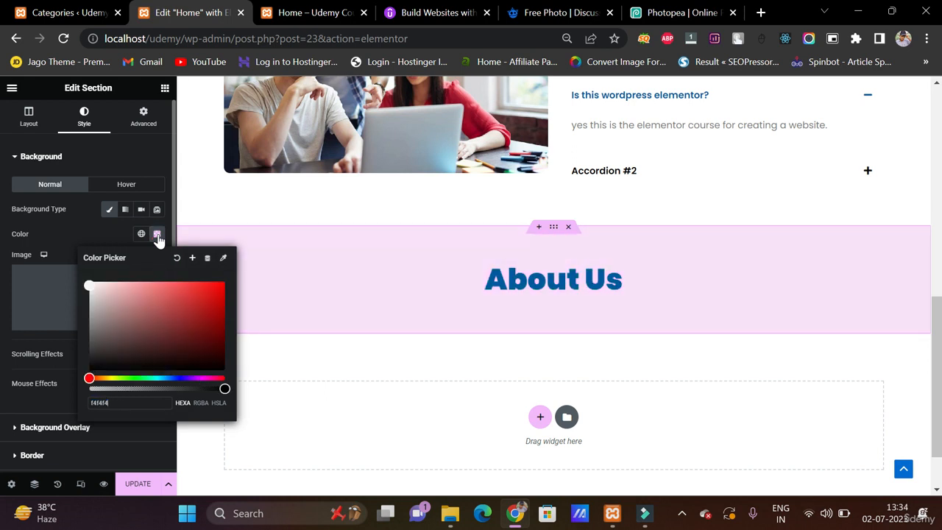
{"action": "left_click", "coordinate": [98, 227]}
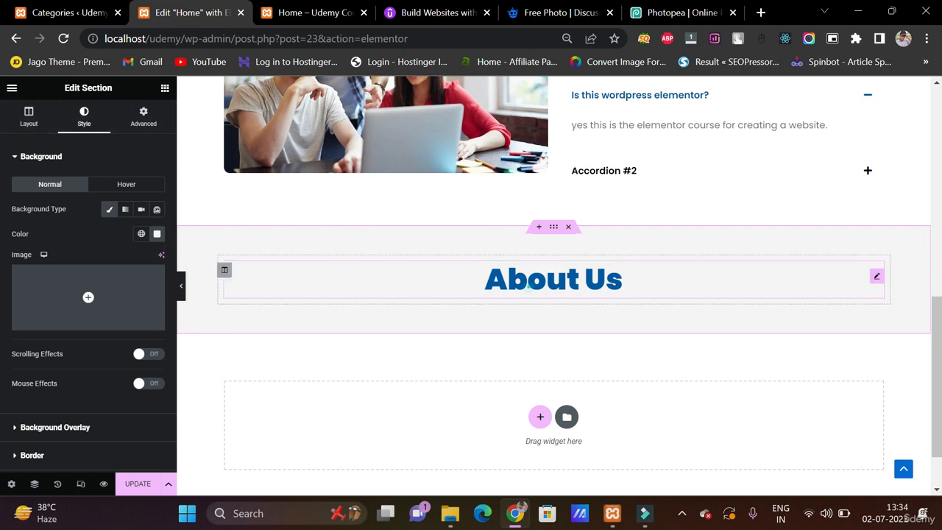
Step: Change the pasted About Us heading's title to "Blog" and return to the widget list
{"action": "left_click", "coordinate": [621, 280]}
{"action": "triple_click", "coordinate": [67, 229]}
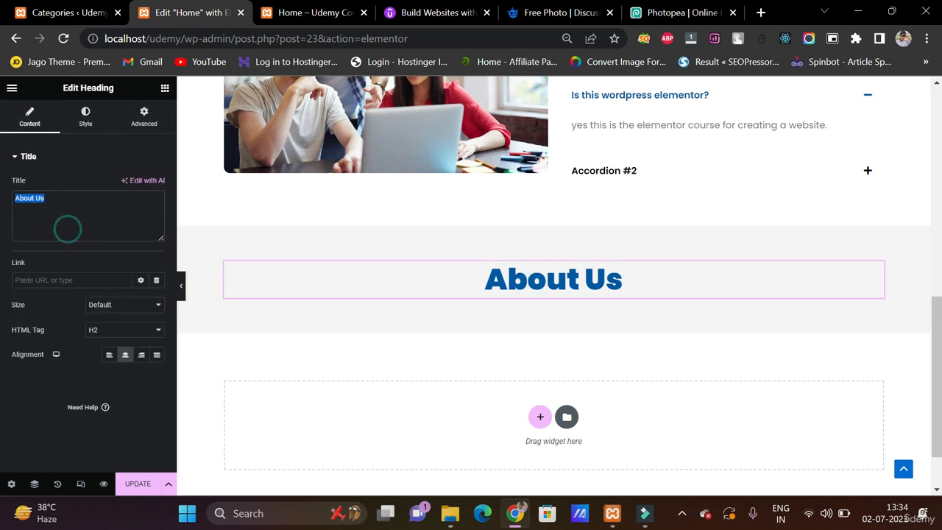
{"action": "type", "text": "Blog"}
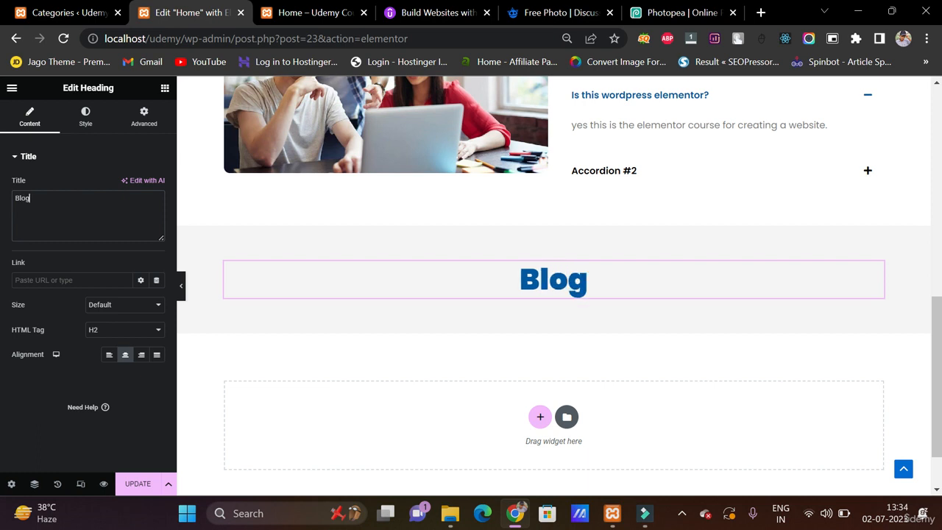
{"action": "left_click", "coordinate": [163, 90]}
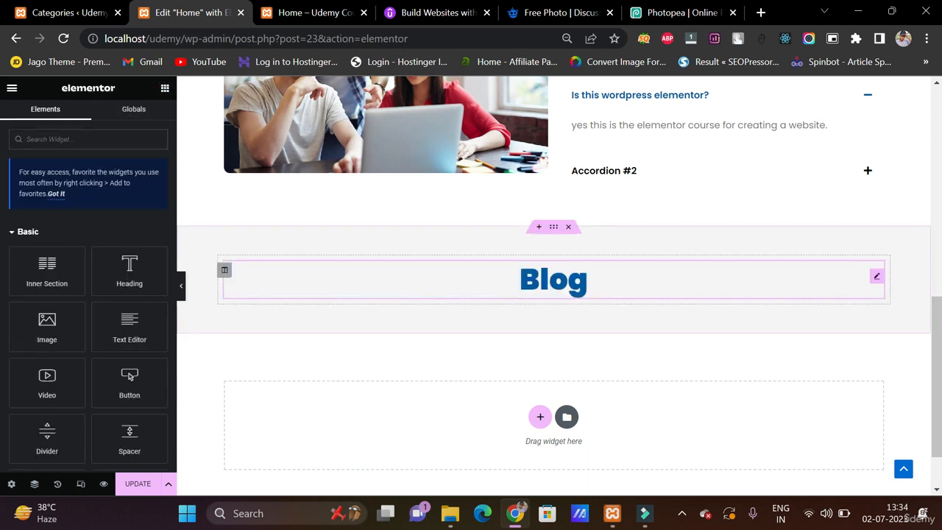
Step: Examine the alternating section backgrounds from the welcome section through About Us to the Blog section
{"action": "scroll", "coordinate": [554, 288], "scroll_direction": "up", "scroll_amount": 1}
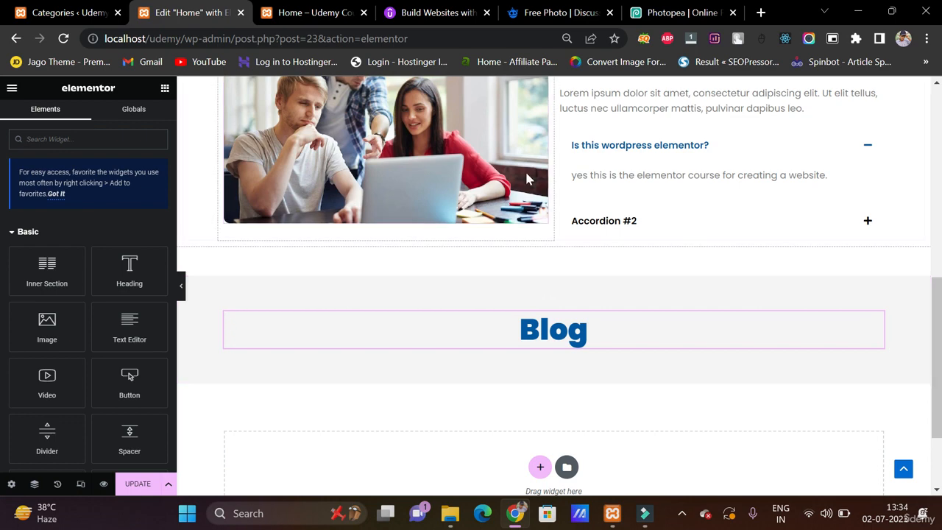
{"action": "scroll", "coordinate": [530, 184], "scroll_direction": "up", "scroll_amount": 4}
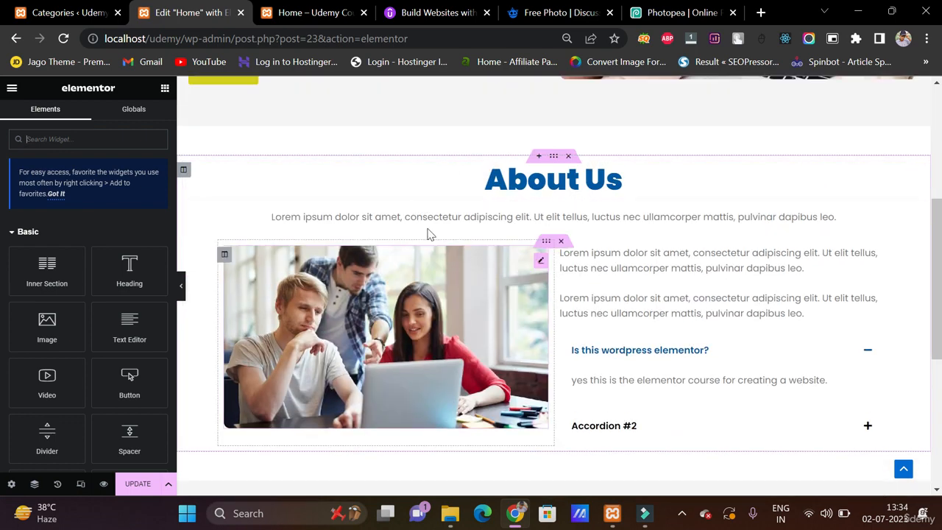
{"action": "scroll", "coordinate": [626, 250], "scroll_direction": "up", "scroll_amount": 3}
{"action": "scroll", "coordinate": [625, 251], "scroll_direction": "down", "scroll_amount": 1}
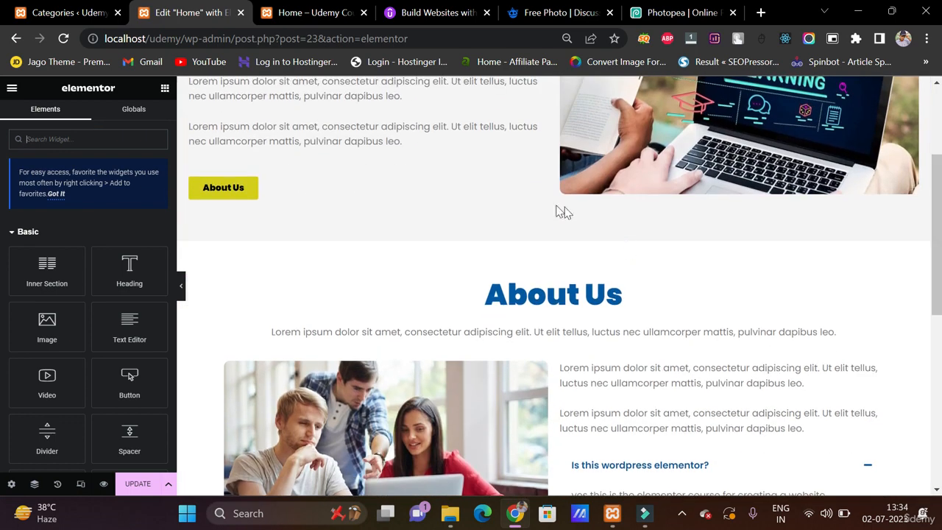
{"action": "scroll", "coordinate": [594, 248], "scroll_direction": "down", "scroll_amount": 5}
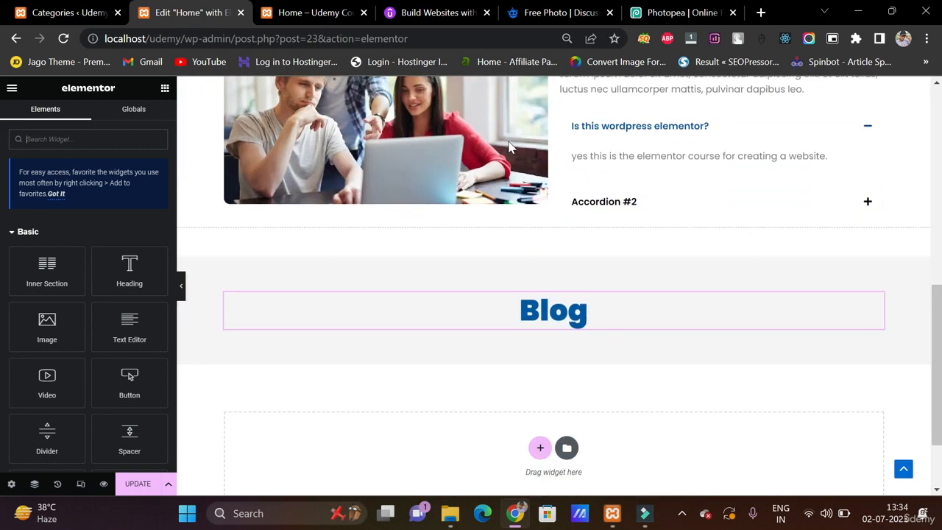
{"action": "scroll", "coordinate": [522, 184], "scroll_direction": "up", "scroll_amount": 2}
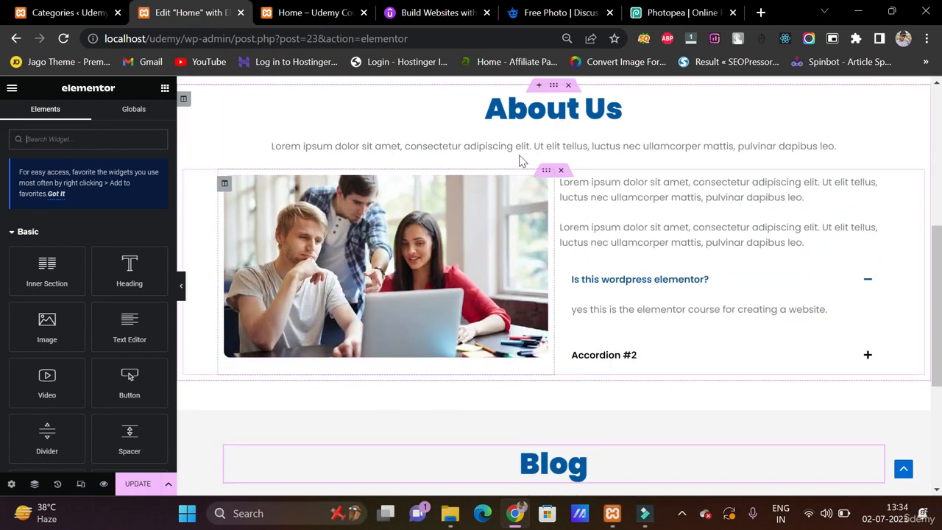
{"action": "scroll", "coordinate": [486, 200], "scroll_direction": "up", "scroll_amount": 3}
{"action": "scroll", "coordinate": [463, 214], "scroll_direction": "up", "scroll_amount": 2}
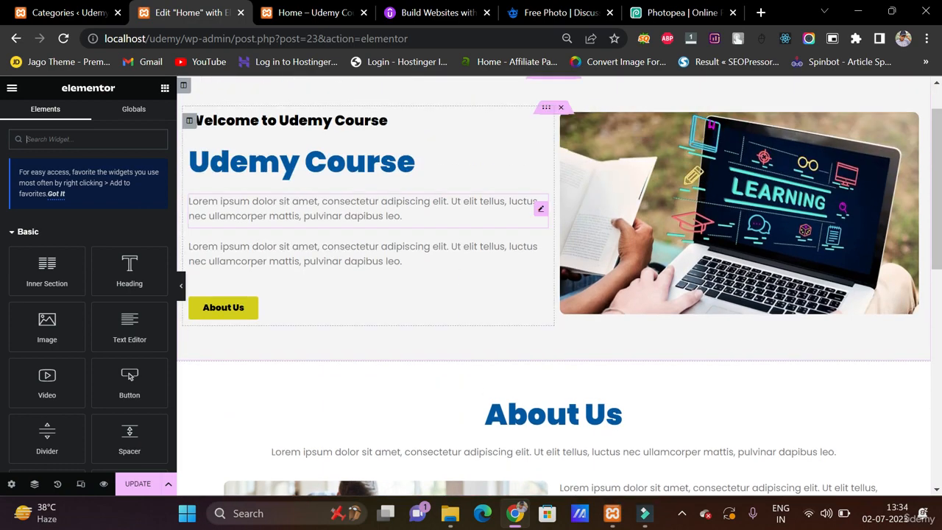
{"action": "scroll", "coordinate": [463, 213], "scroll_direction": "down", "scroll_amount": 3}
{"action": "scroll", "coordinate": [463, 213], "scroll_direction": "down", "scroll_amount": 1}
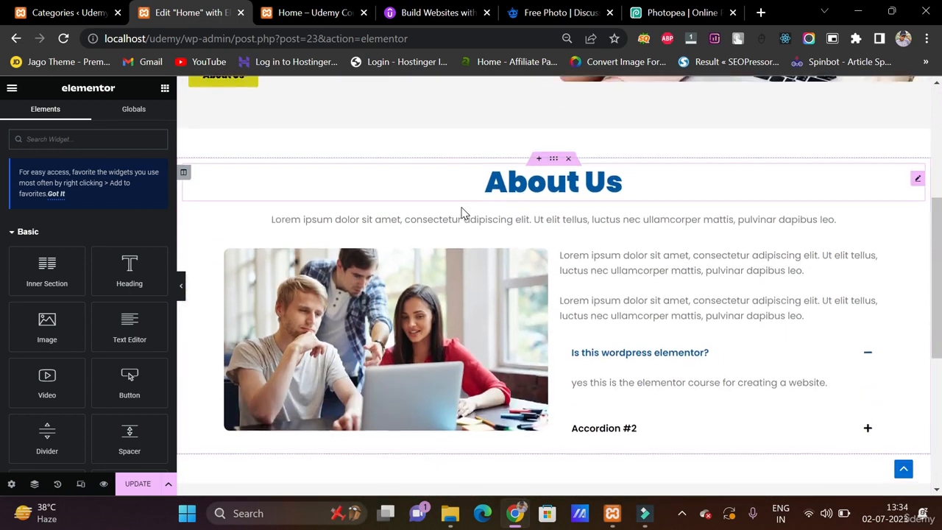
{"action": "scroll", "coordinate": [464, 213], "scroll_direction": "up", "scroll_amount": 3}
{"action": "scroll", "coordinate": [464, 213], "scroll_direction": "down", "scroll_amount": 4}
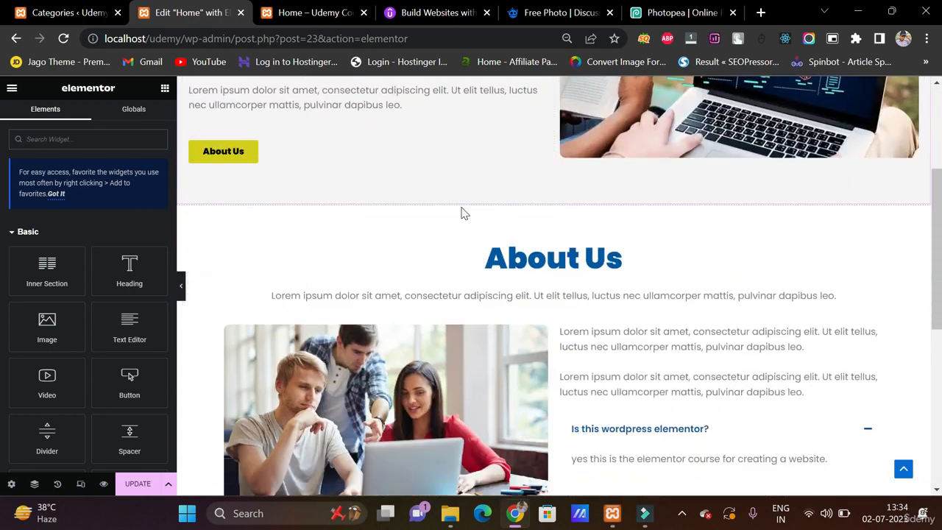
{"action": "scroll", "coordinate": [464, 213], "scroll_direction": "up", "scroll_amount": 3}
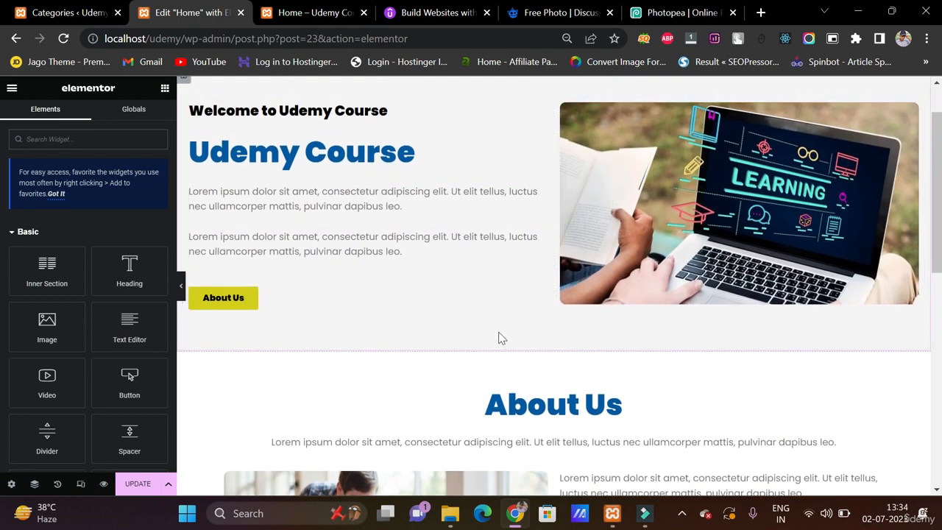
{"action": "scroll", "coordinate": [498, 337], "scroll_direction": "down", "scroll_amount": 4}
{"action": "scroll", "coordinate": [422, 227], "scroll_direction": "down", "scroll_amount": 3}
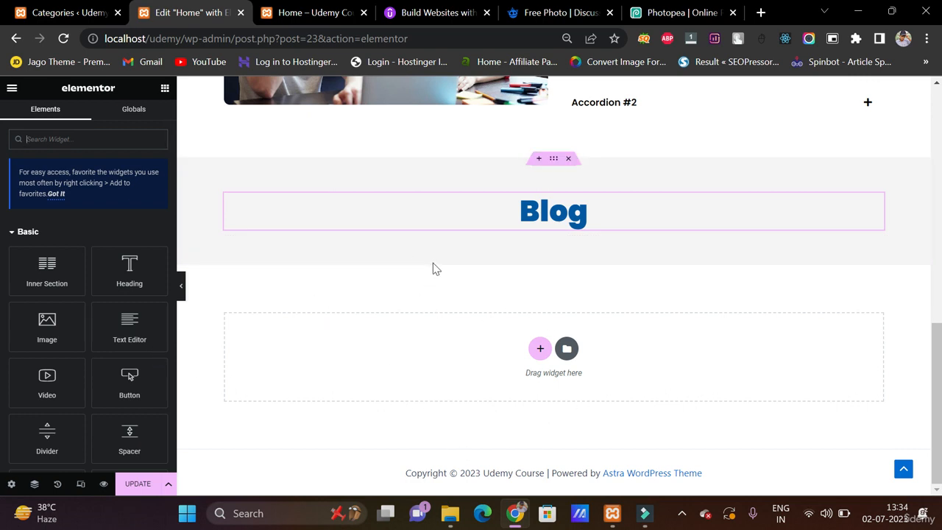
Step: Search the widgets for "post" and add the Posts widget beneath the Blog heading
{"action": "scroll", "coordinate": [437, 269], "scroll_direction": "up", "scroll_amount": 1}
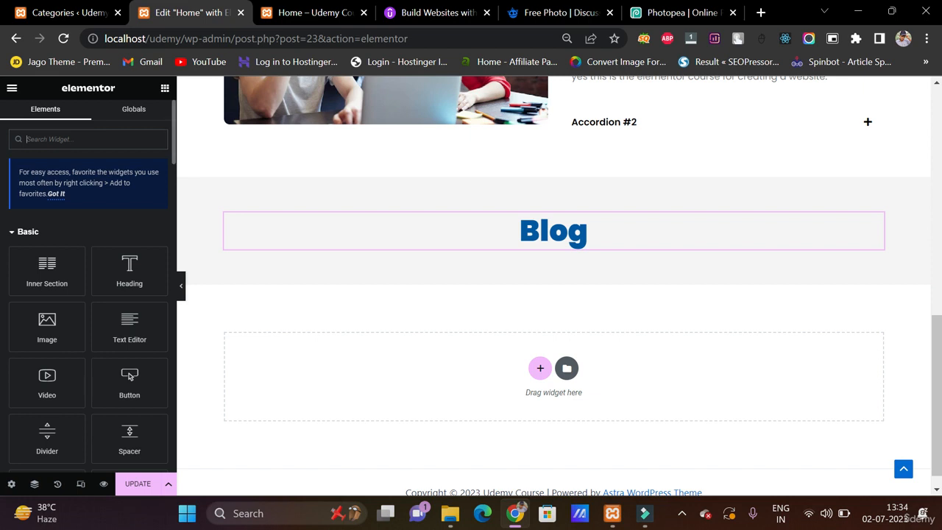
{"action": "type", "text": "post"}
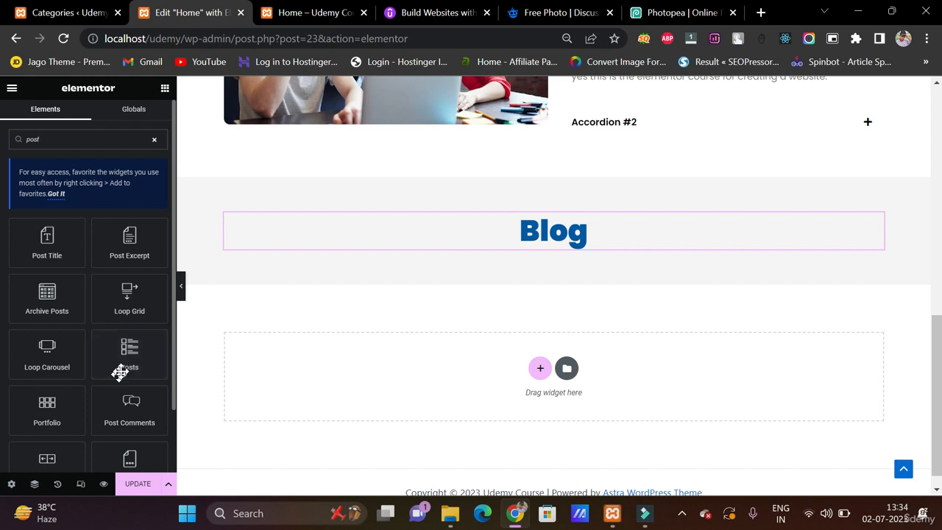
{"action": "left_click_drag", "start_coordinate": [128, 353], "coordinate": [453, 240]}
Step: Copy the intro paragraph under the About Us heading, paste it beneath the Blog heading and update the page
{"action": "scroll", "coordinate": [452, 242], "scroll_direction": "up", "scroll_amount": 5}
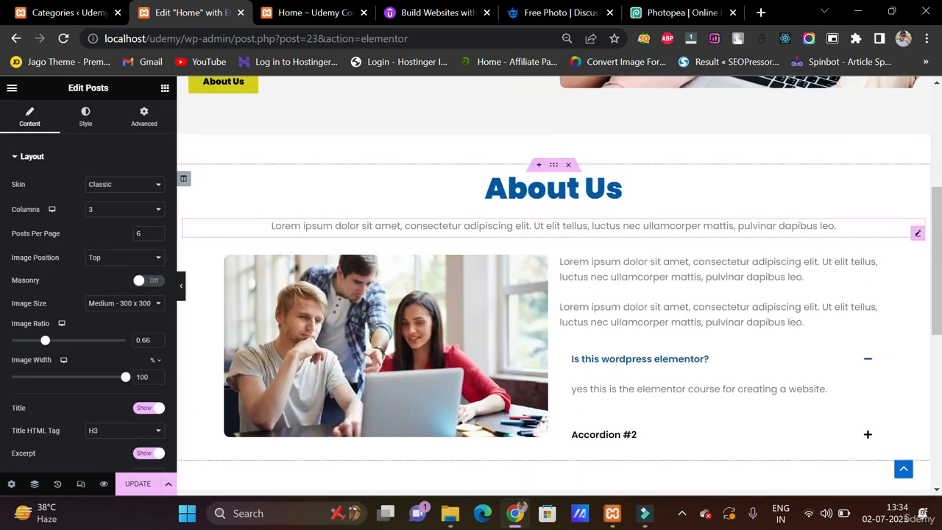
{"action": "right_click", "coordinate": [501, 229]}
{"action": "left_click", "coordinate": [534, 278]}
{"action": "scroll", "coordinate": [534, 278], "scroll_direction": "down", "scroll_amount": 4}
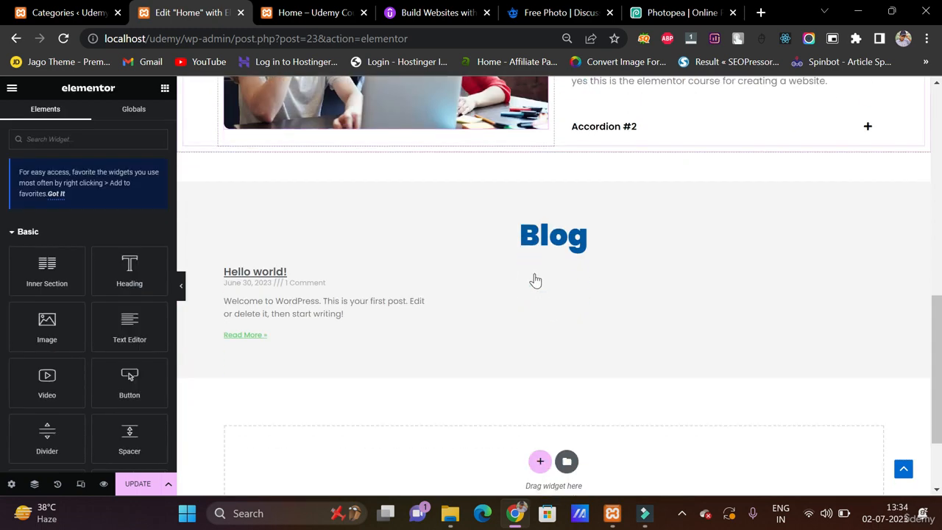
{"action": "right_click", "coordinate": [532, 265]}
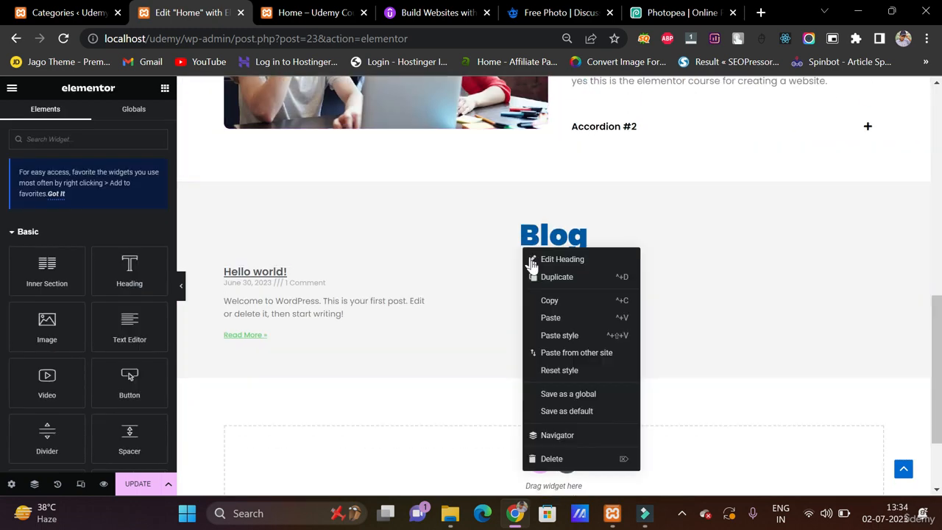
{"action": "left_click", "coordinate": [558, 323]}
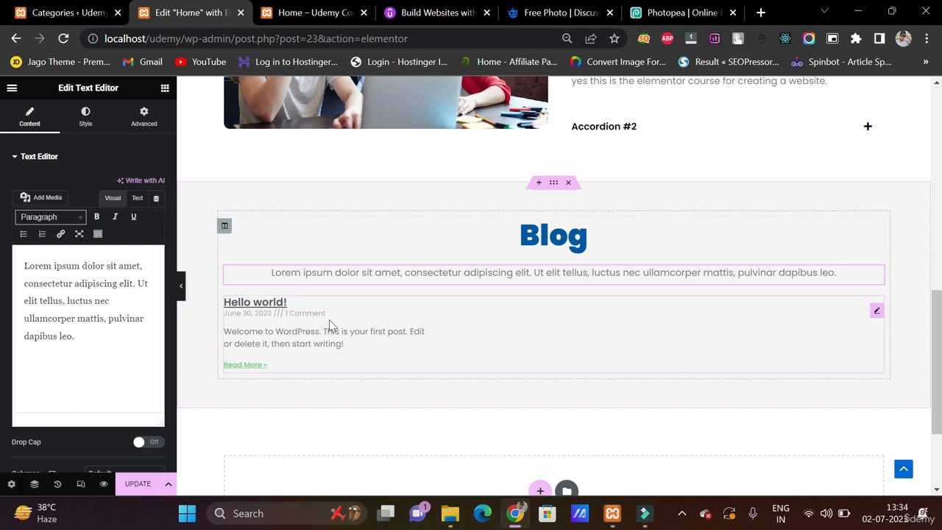
{"action": "left_click", "coordinate": [134, 492]}
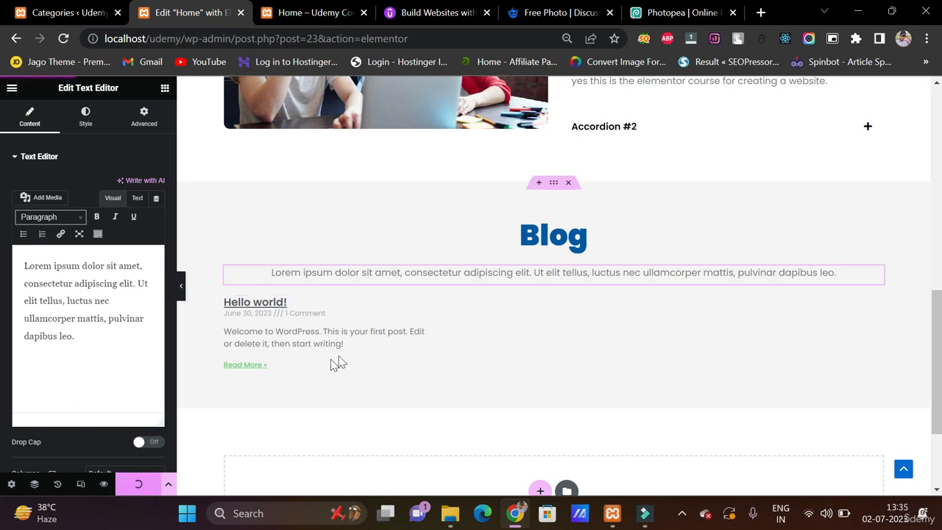
Step: Open the colleagues group-study photo on Freepik, place it in Photopea's New Project document and scale it to about 206% to cover the canvas
{"action": "left_click", "coordinate": [550, 11]}
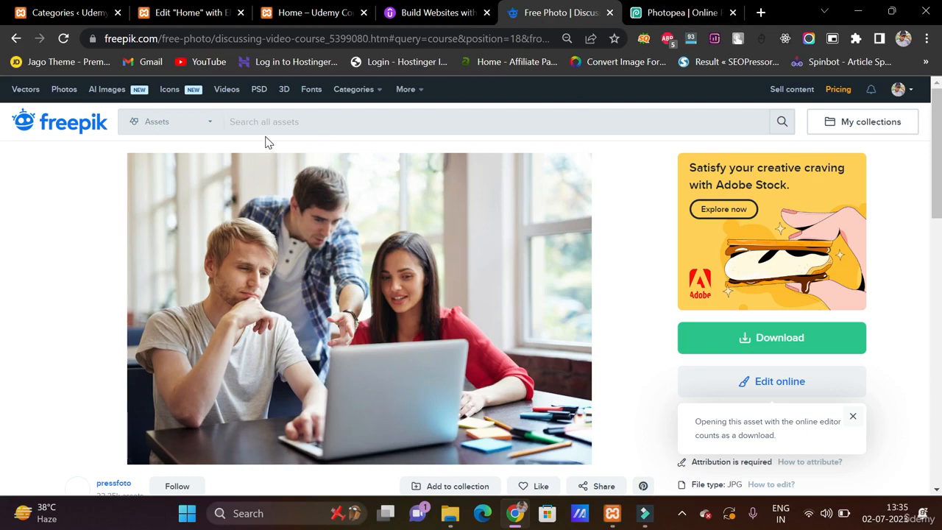
{"action": "scroll", "coordinate": [185, 296], "scroll_direction": "down", "scroll_amount": 10}
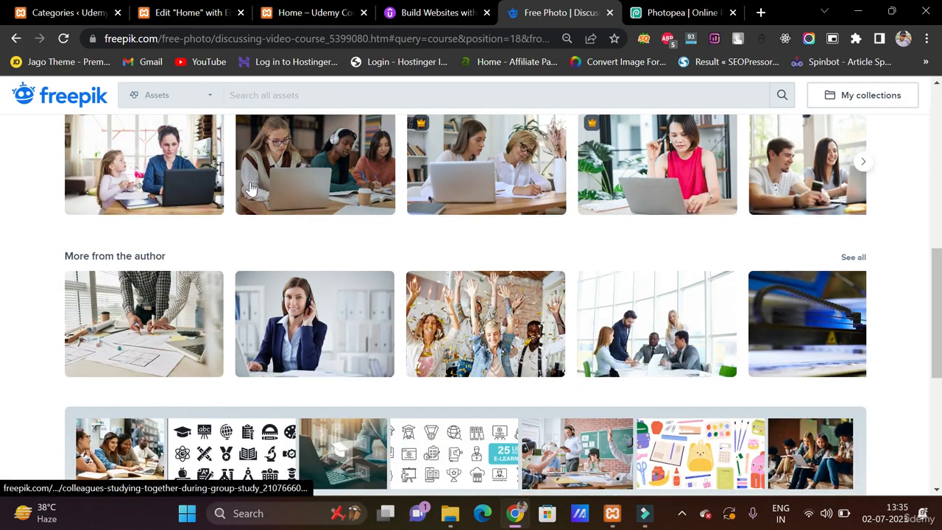
{"action": "left_click", "coordinate": [253, 189]}
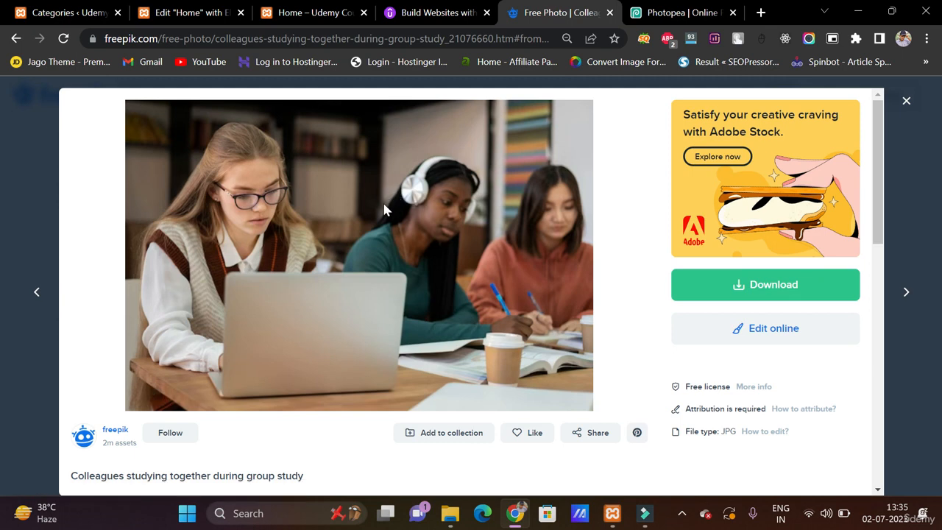
{"action": "left_click_drag", "start_coordinate": [414, 200], "coordinate": [346, 322]}
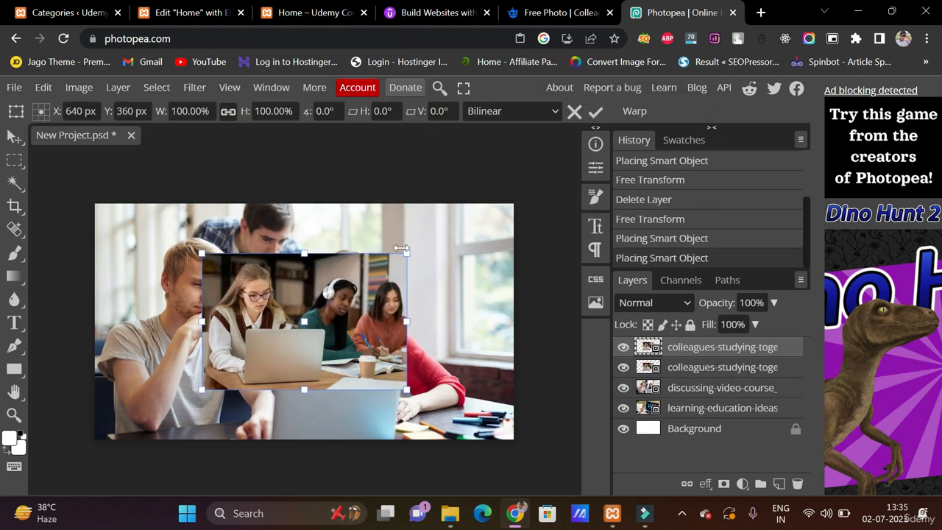
{"action": "left_click_drag", "start_coordinate": [405, 249], "coordinate": [541, 195]}
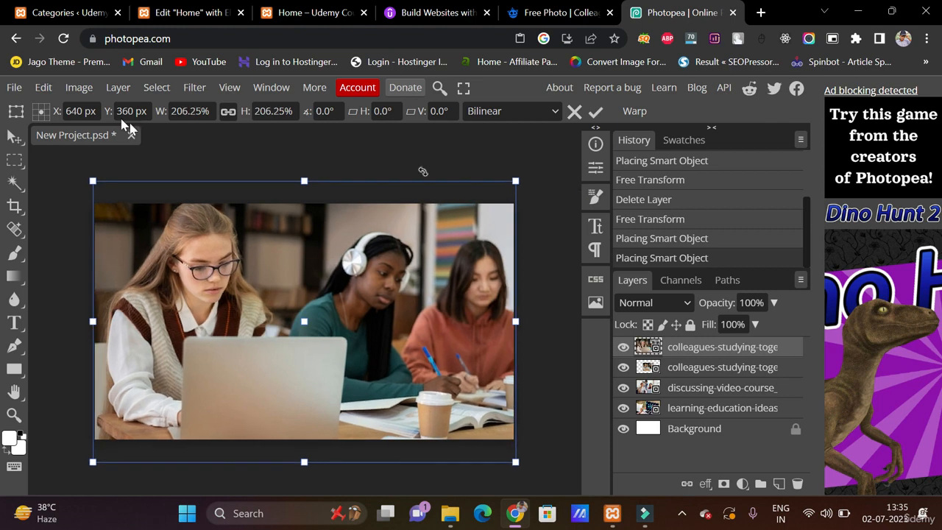
Step: Export the New Project document as a 1280 × 720 px JPG at 69% quality
{"action": "left_click", "coordinate": [12, 87]}
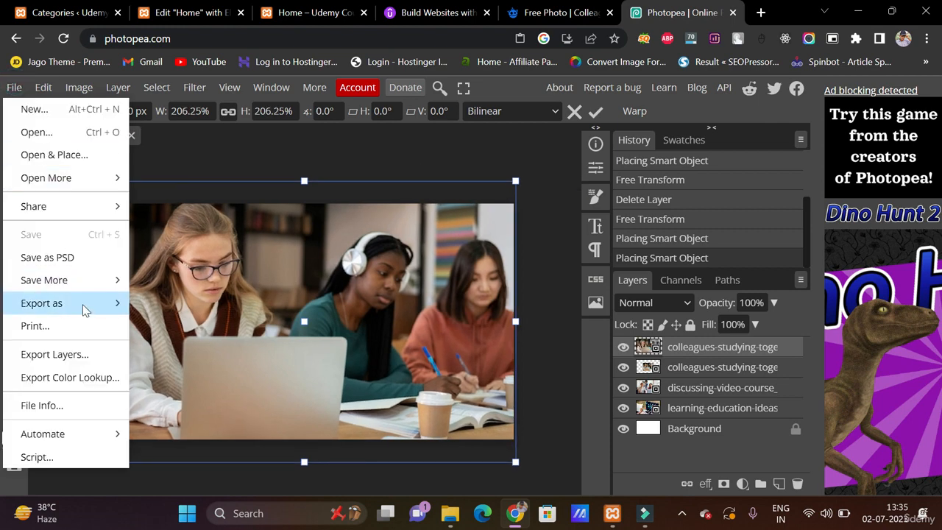
{"action": "mouse_move", "coordinate": [87, 304]}
{"action": "left_click", "coordinate": [201, 316]}
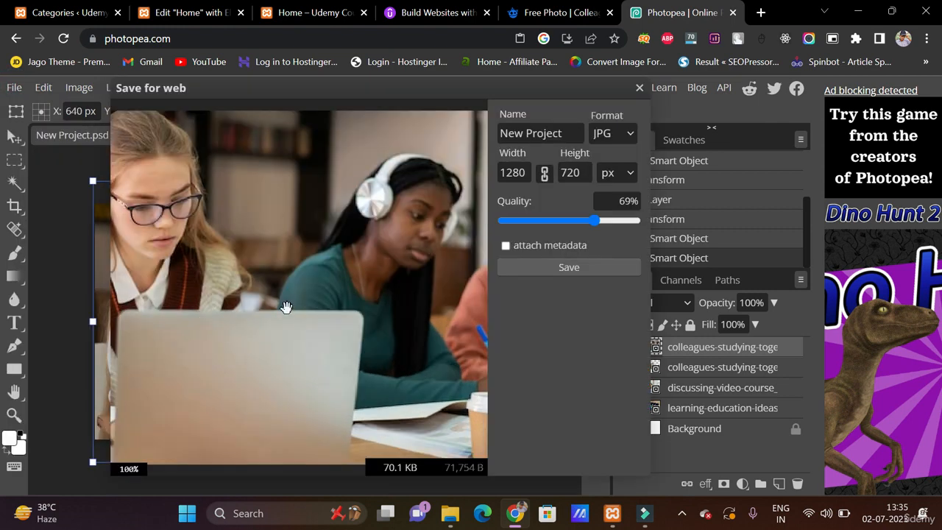
{"action": "left_click", "coordinate": [545, 267]}
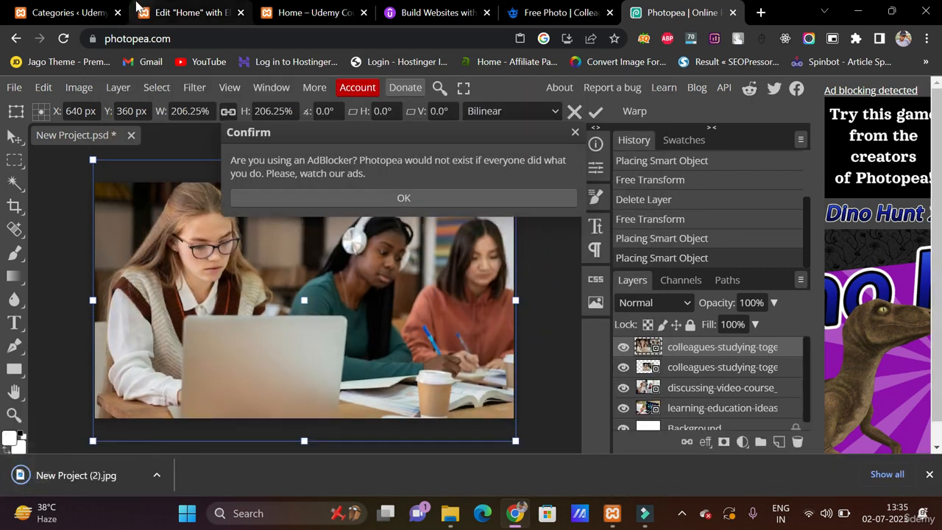
Step: Switch to the WordPress dashboard and open the "Hello world!" post for editing from the list of all posts
{"action": "left_click", "coordinate": [80, 12]}
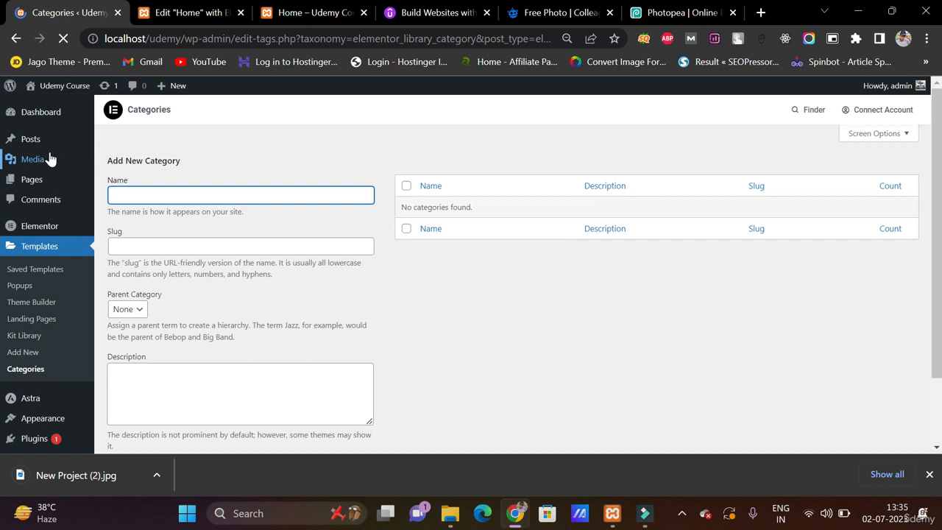
{"action": "mouse_move", "coordinate": [36, 139]}
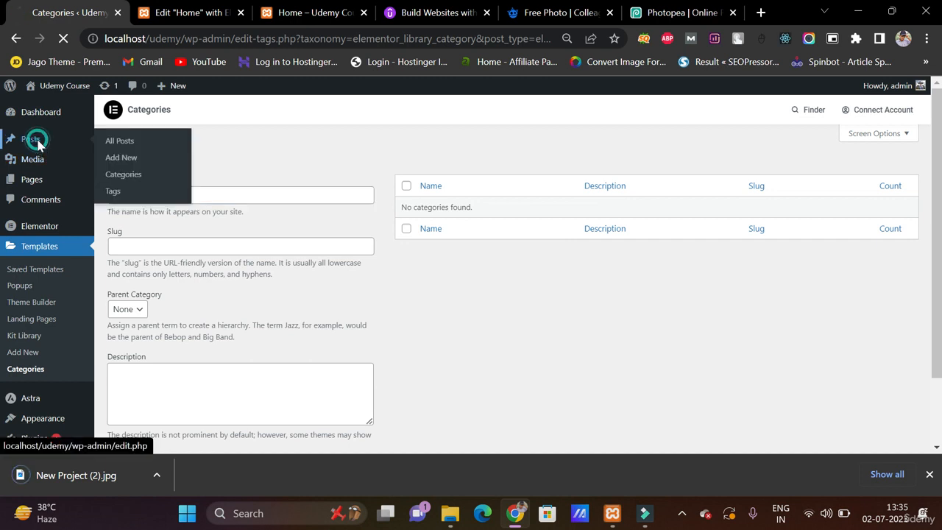
{"action": "left_click", "coordinate": [170, 141]}
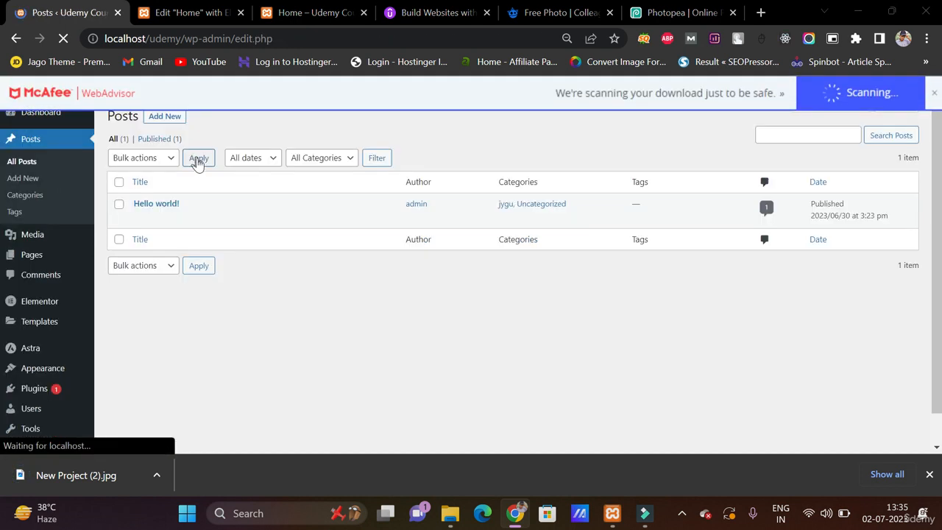
{"action": "left_click", "coordinate": [166, 204]}
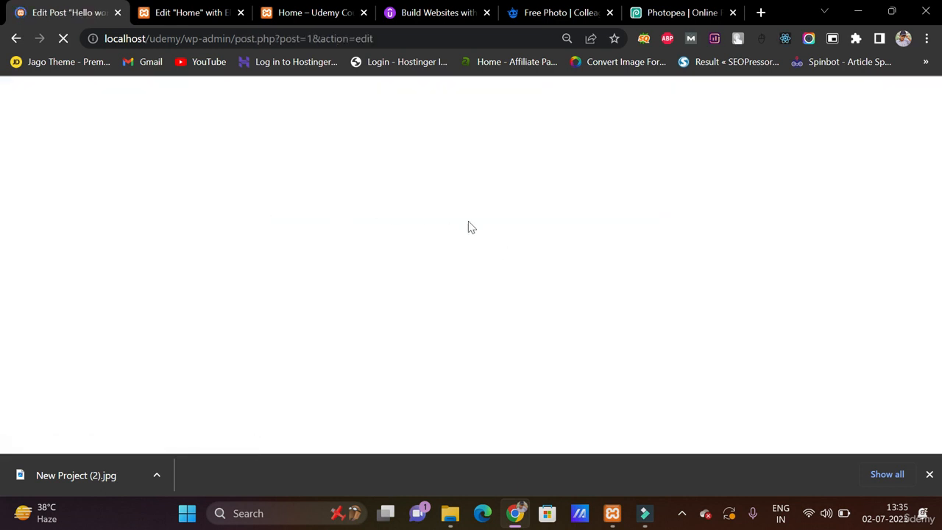
Step: Upload New Project (2).jpg as the post's featured image and update the post
{"action": "scroll", "coordinate": [840, 418], "scroll_direction": "down", "scroll_amount": 2}
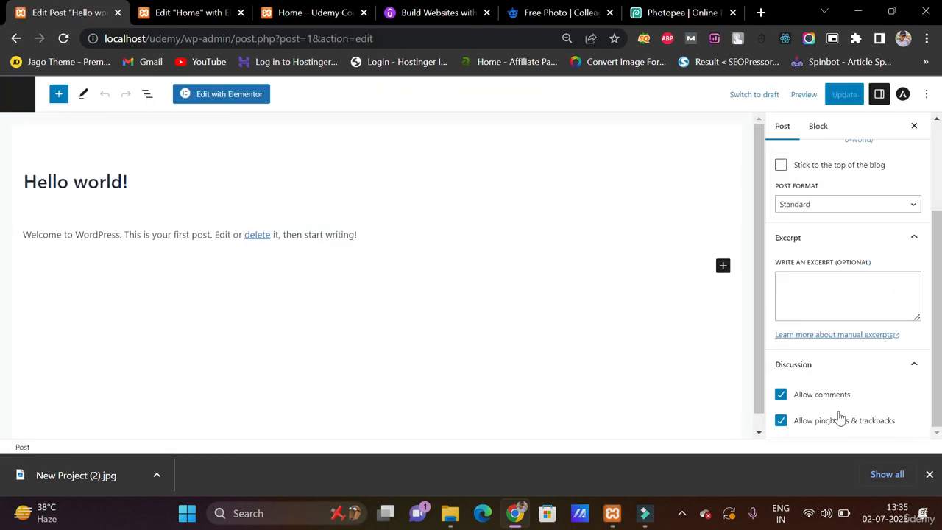
{"action": "scroll", "coordinate": [832, 368], "scroll_direction": "up", "scroll_amount": 2}
{"action": "scroll", "coordinate": [835, 248], "scroll_direction": "down", "scroll_amount": 4}
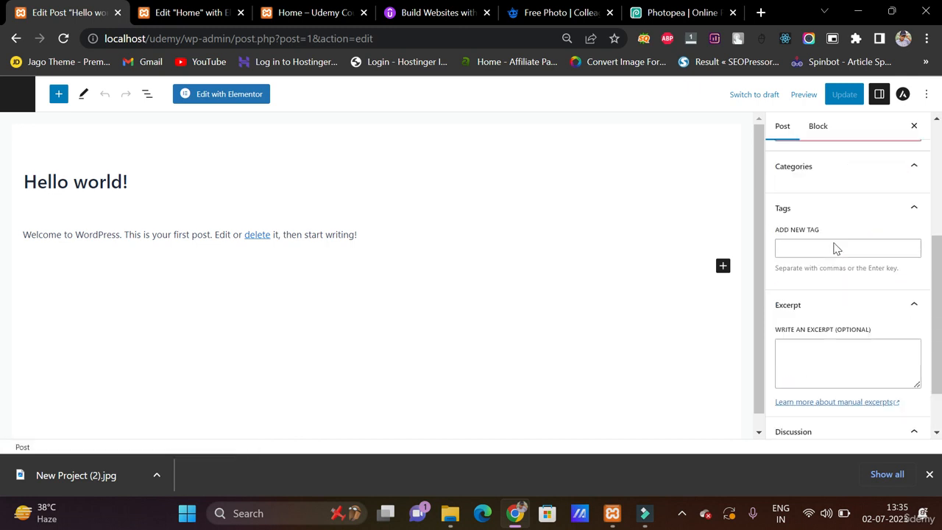
{"action": "scroll", "coordinate": [830, 388], "scroll_direction": "down", "scroll_amount": 2}
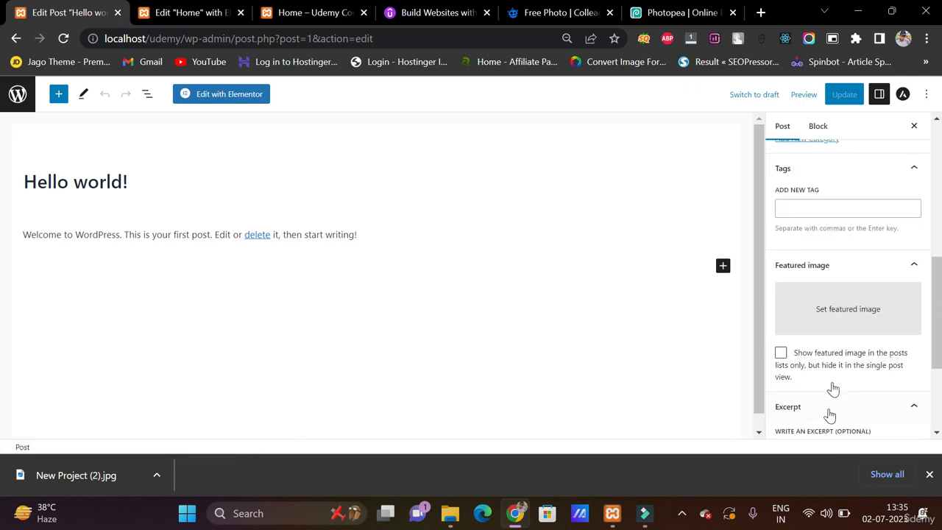
{"action": "left_click", "coordinate": [824, 309]}
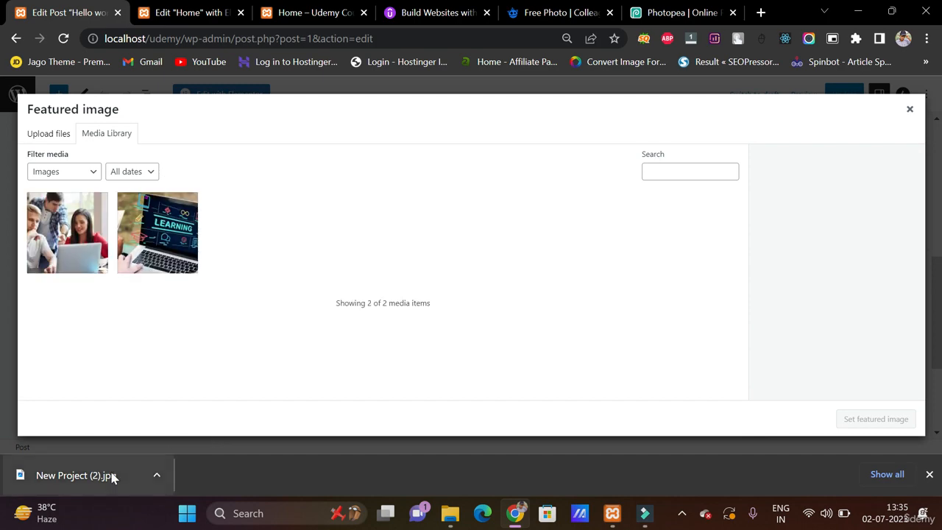
{"action": "left_click_drag", "start_coordinate": [111, 476], "coordinate": [293, 339]}
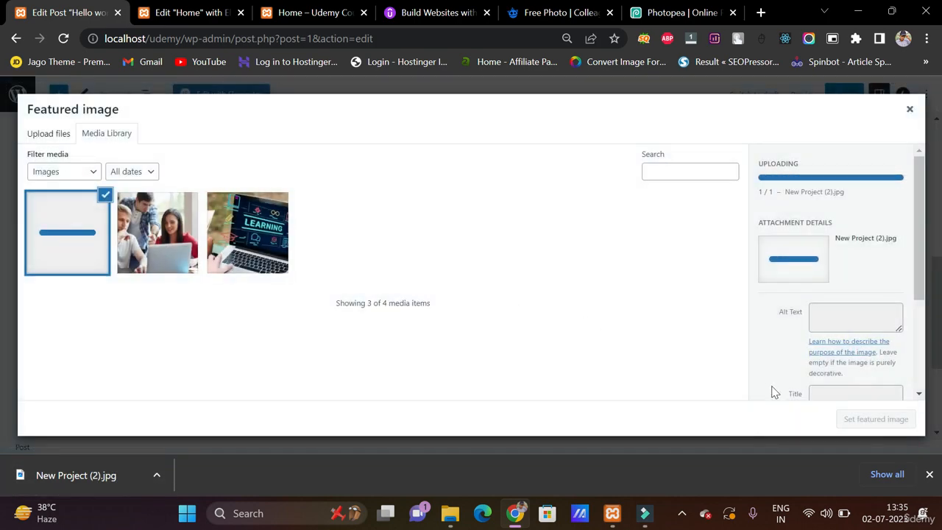
{"action": "left_click", "coordinate": [882, 419]}
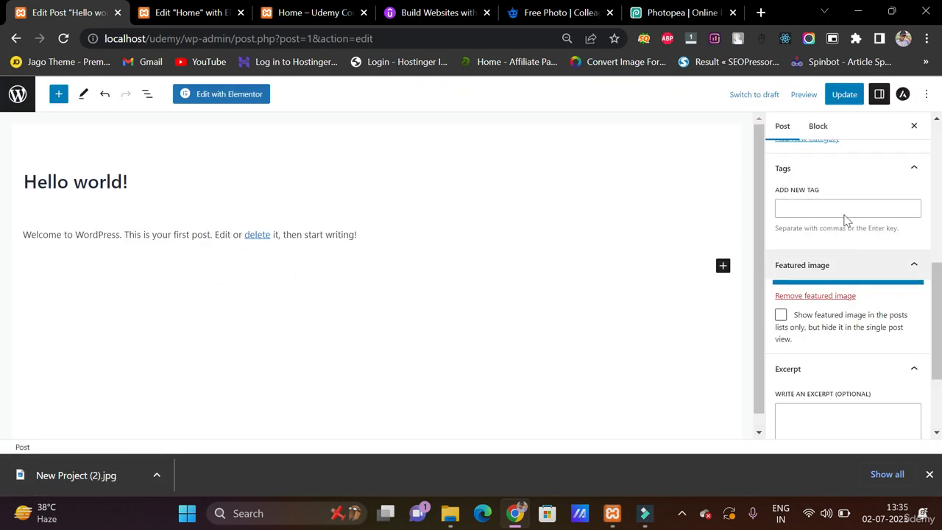
{"action": "left_click", "coordinate": [833, 95]}
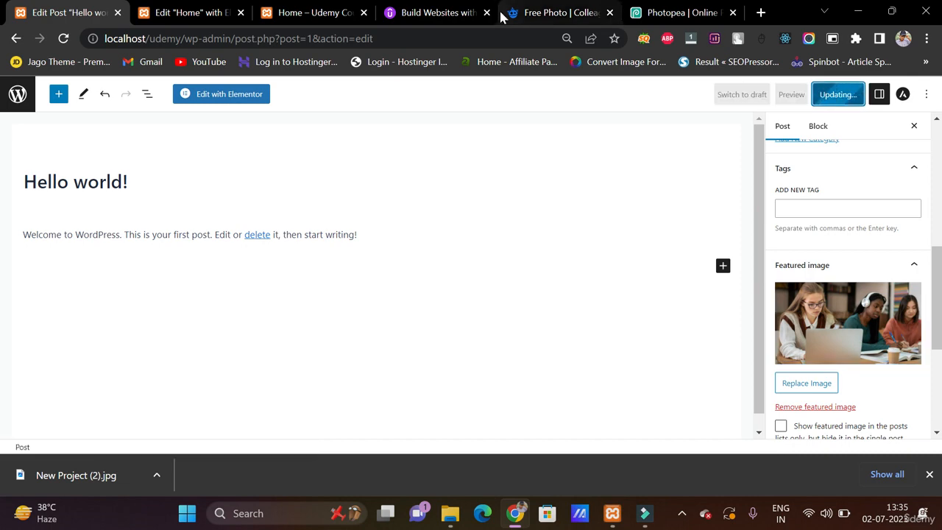
Step: Switch to the Elementor editor for Home, reload it and go to the post in the Blog section
{"action": "left_click", "coordinate": [324, 12]}
{"action": "left_click", "coordinate": [209, 8]}
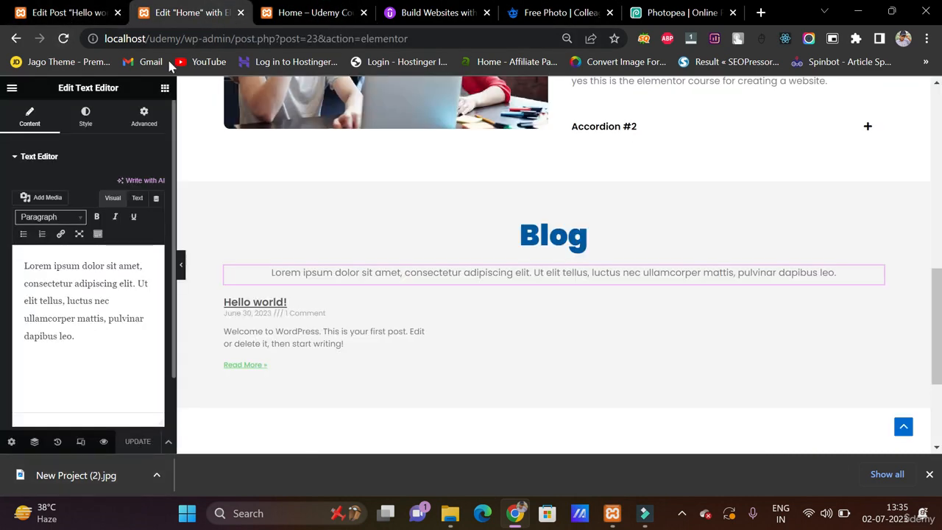
{"action": "left_click", "coordinate": [64, 38]}
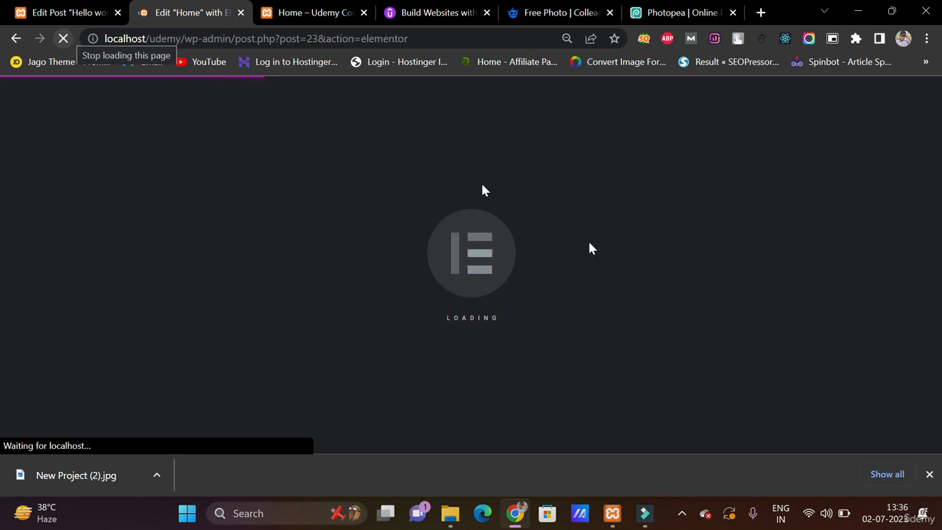
{"action": "left_click", "coordinate": [930, 474]}
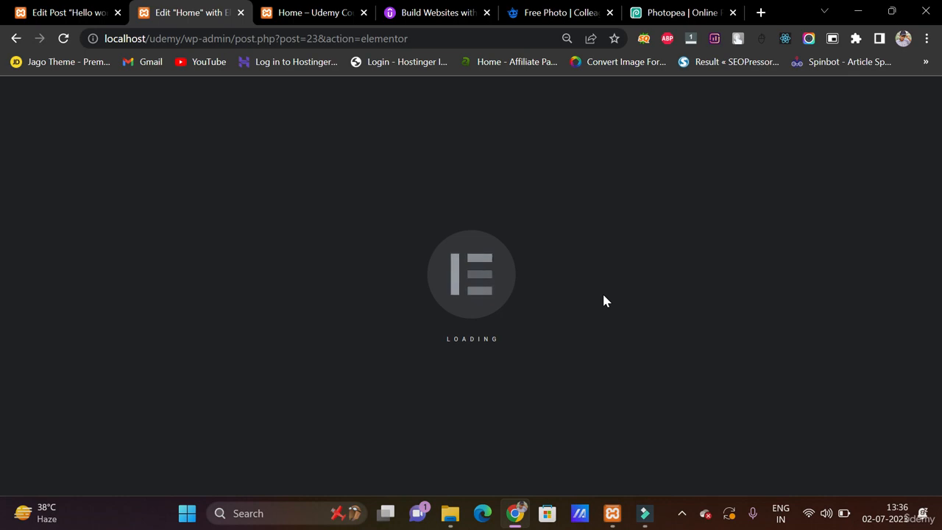
{"action": "scroll", "coordinate": [602, 300], "scroll_direction": "down", "scroll_amount": 15}
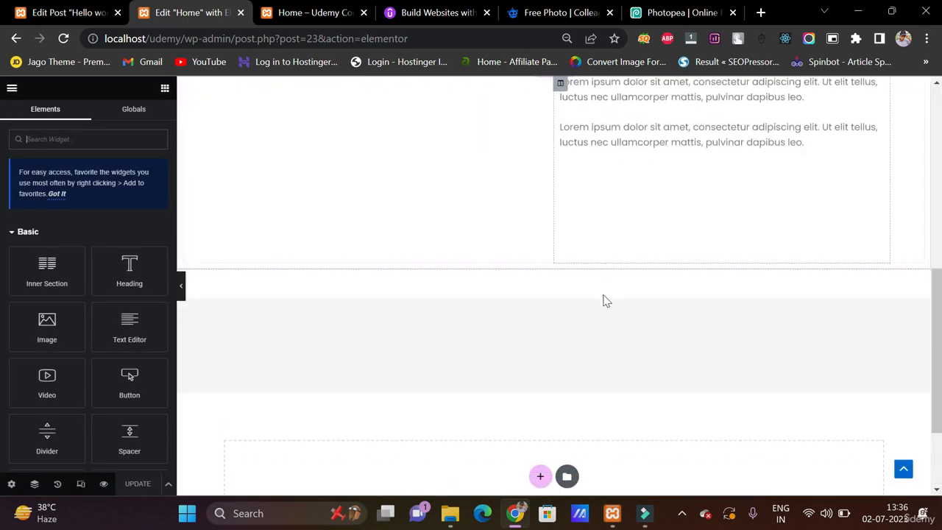
{"action": "scroll", "coordinate": [602, 300], "scroll_direction": "up", "scroll_amount": 15}
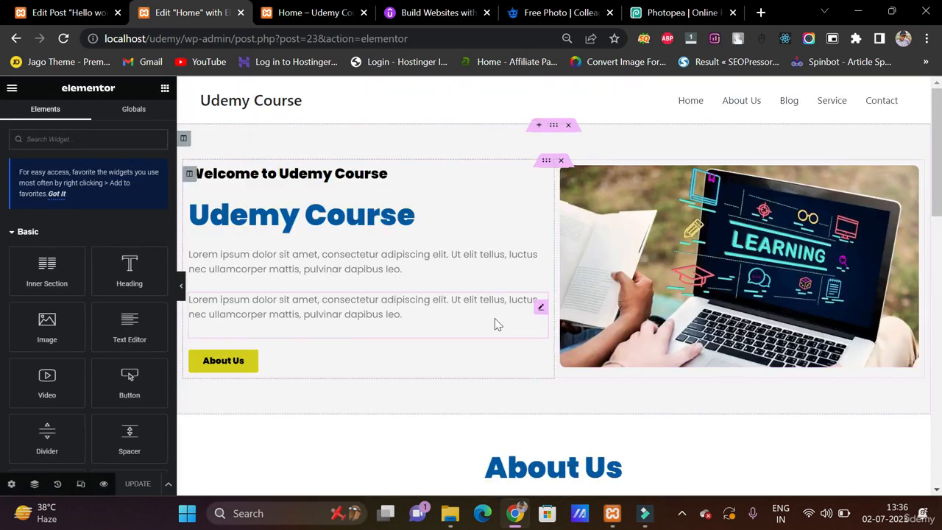
{"action": "scroll", "coordinate": [494, 318], "scroll_direction": "down", "scroll_amount": 12}
{"action": "scroll", "coordinate": [445, 297], "scroll_direction": "down", "scroll_amount": 4}
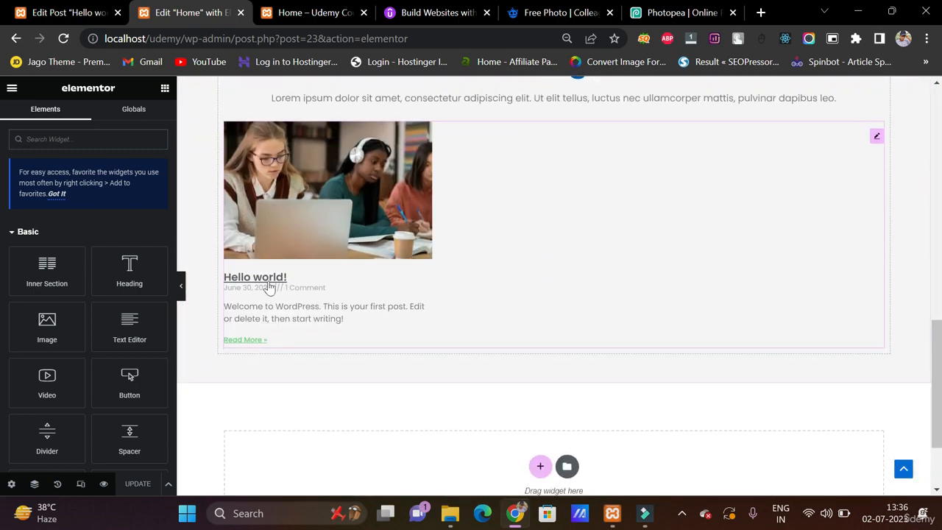
Step: Set the Posts widget in the Blog section to 3 posts per page
{"action": "left_click", "coordinate": [356, 188]}
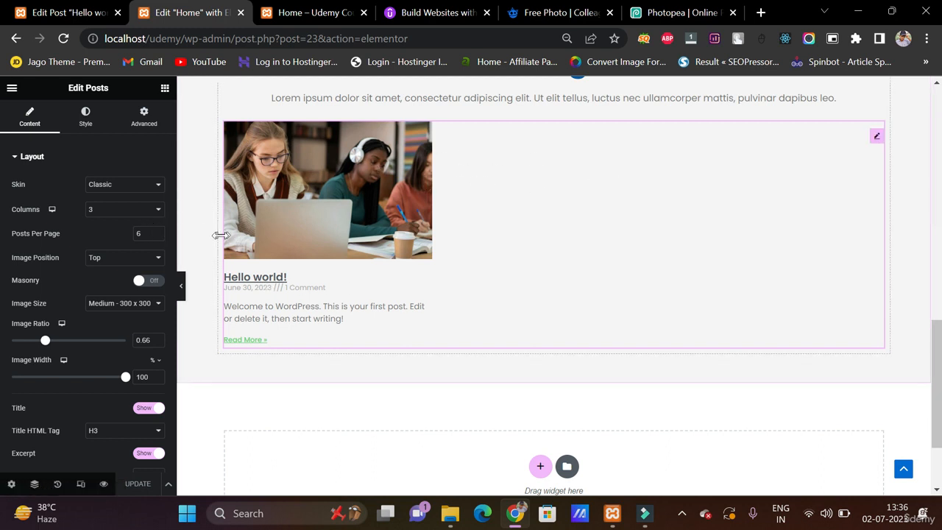
{"action": "left_click", "coordinate": [145, 234]}
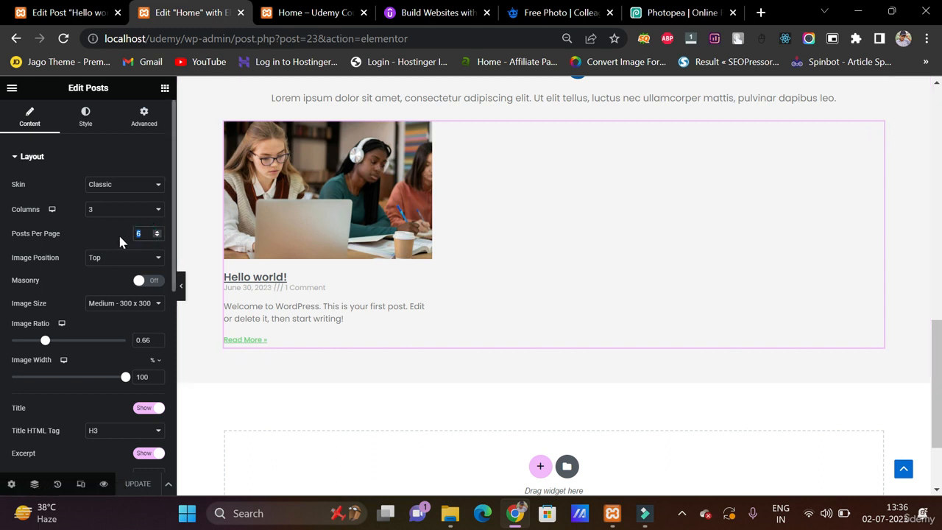
{"action": "type", "text": "3"}
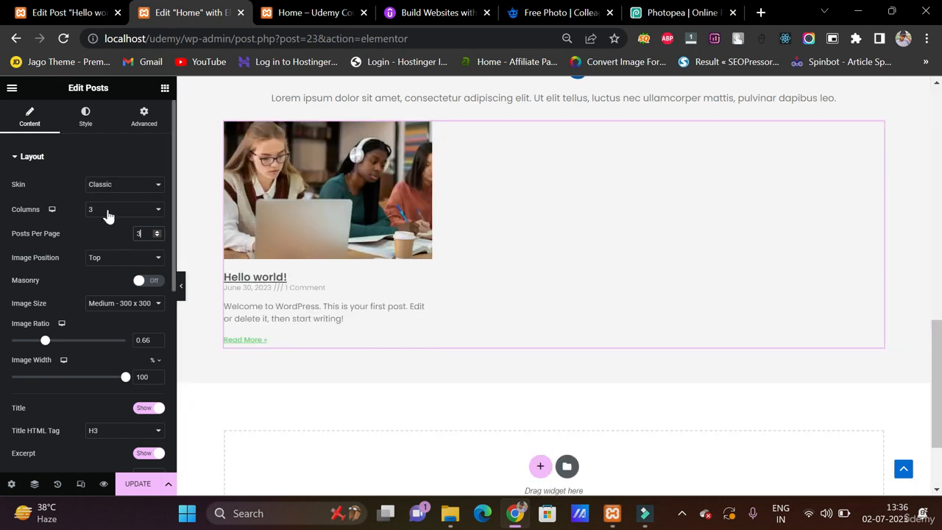
Step: Try the Left and Right image positions for the Posts widget and return it to Top
{"action": "left_click", "coordinate": [118, 271]}
{"action": "left_click", "coordinate": [117, 276]}
{"action": "left_click", "coordinate": [101, 259]}
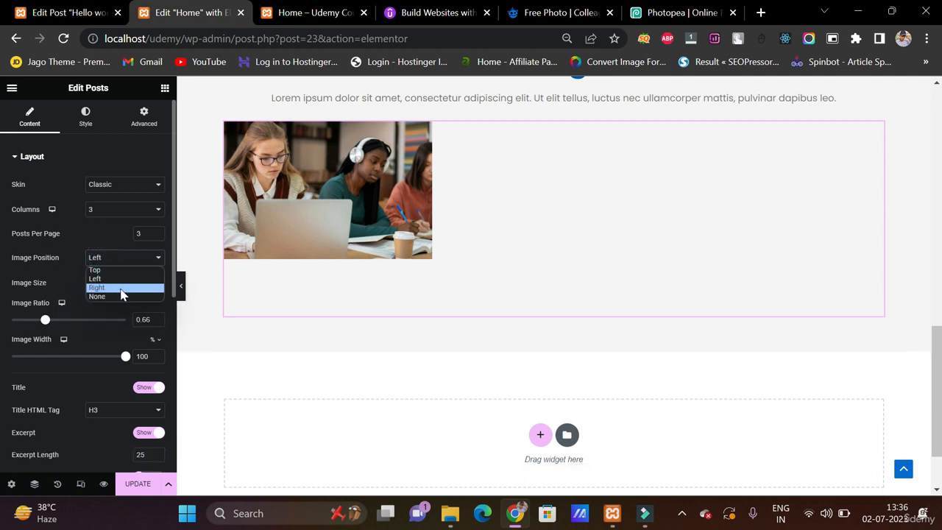
{"action": "left_click", "coordinate": [122, 288]}
{"action": "left_click", "coordinate": [118, 269]}
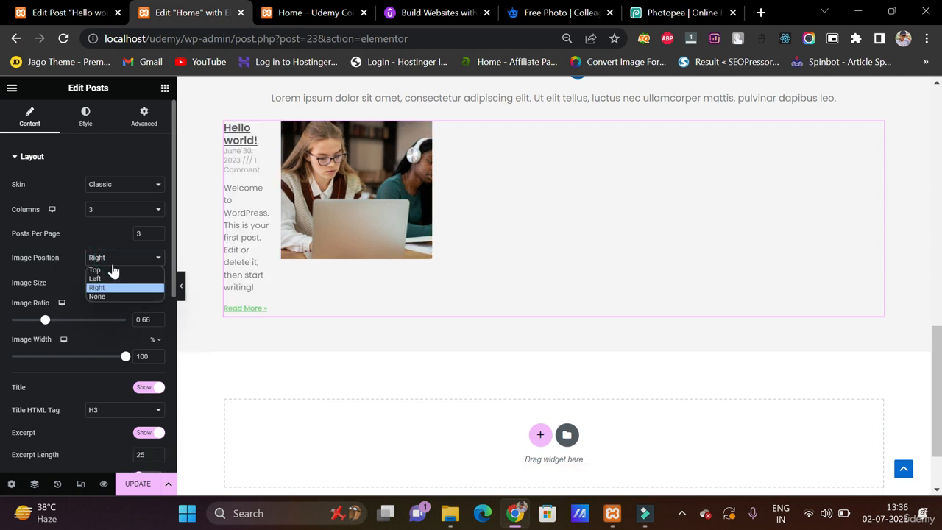
{"action": "left_click", "coordinate": [116, 269]}
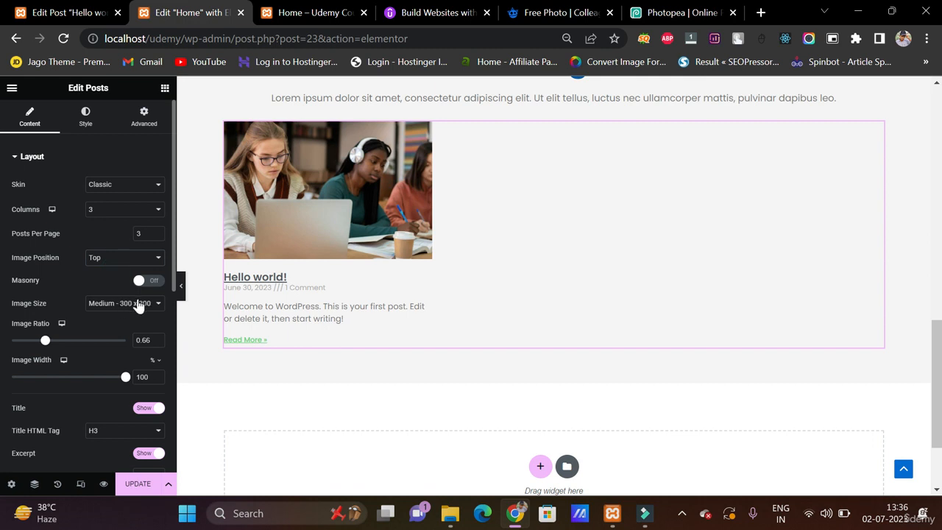
Step: Set the image ratio of the Posts widget to 0.57
{"action": "scroll", "coordinate": [136, 306], "scroll_direction": "down", "scroll_amount": 3}
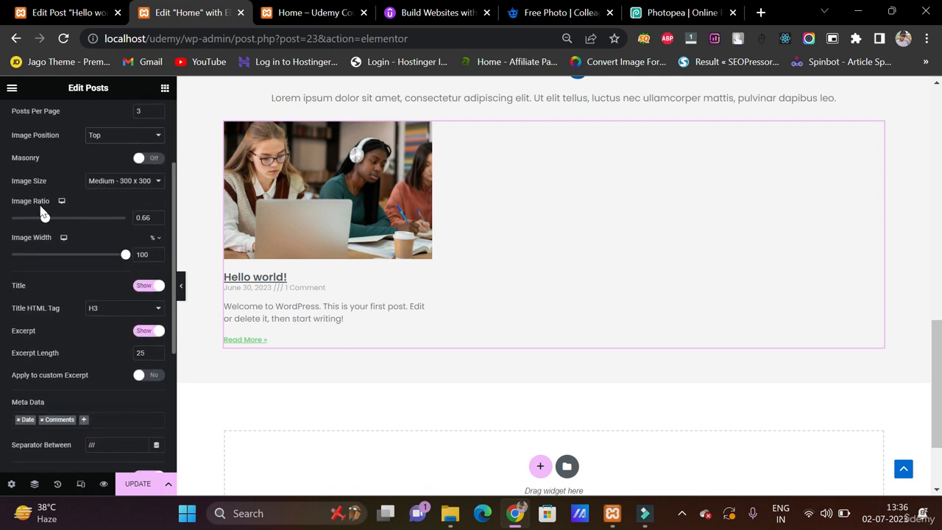
{"action": "left_click_drag", "start_coordinate": [44, 221], "coordinate": [41, 222]}
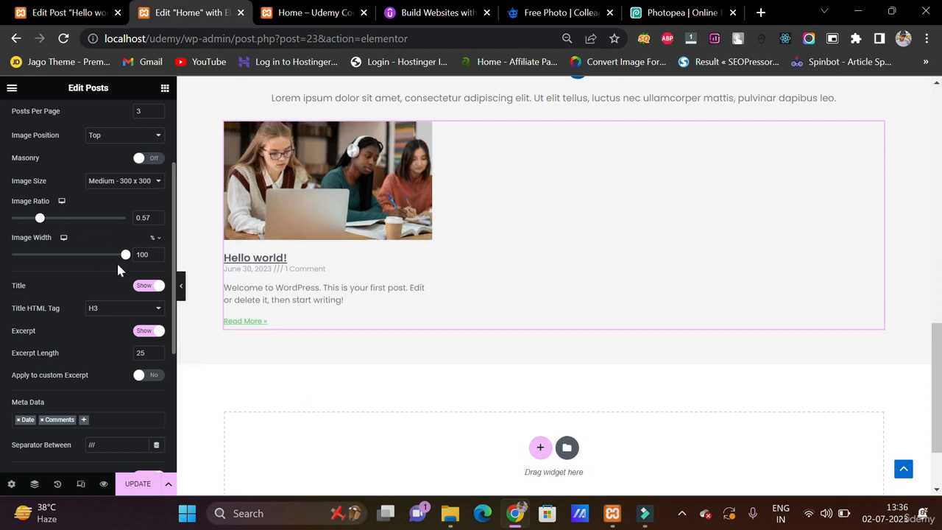
Step: Hide the excerpt in the Posts widget and show it again
{"action": "scroll", "coordinate": [93, 297], "scroll_direction": "down", "scroll_amount": 1}
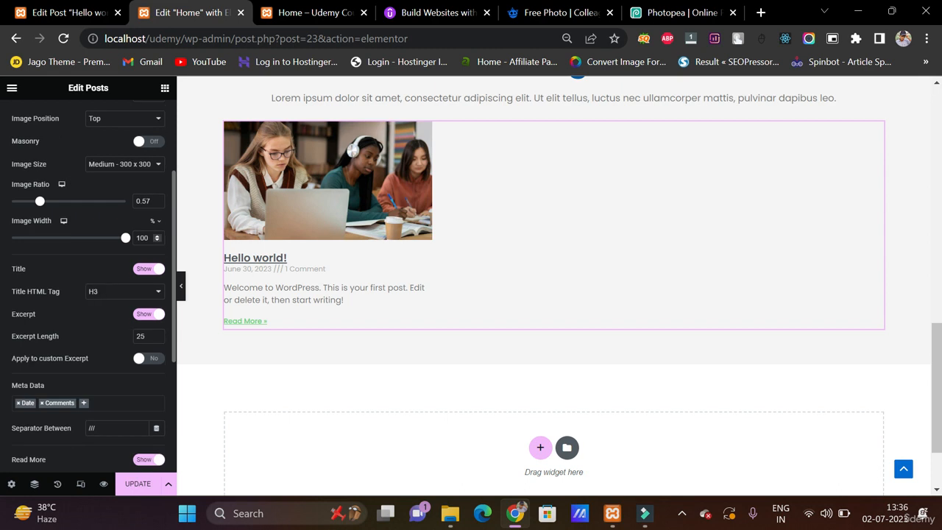
{"action": "left_click", "coordinate": [149, 316]}
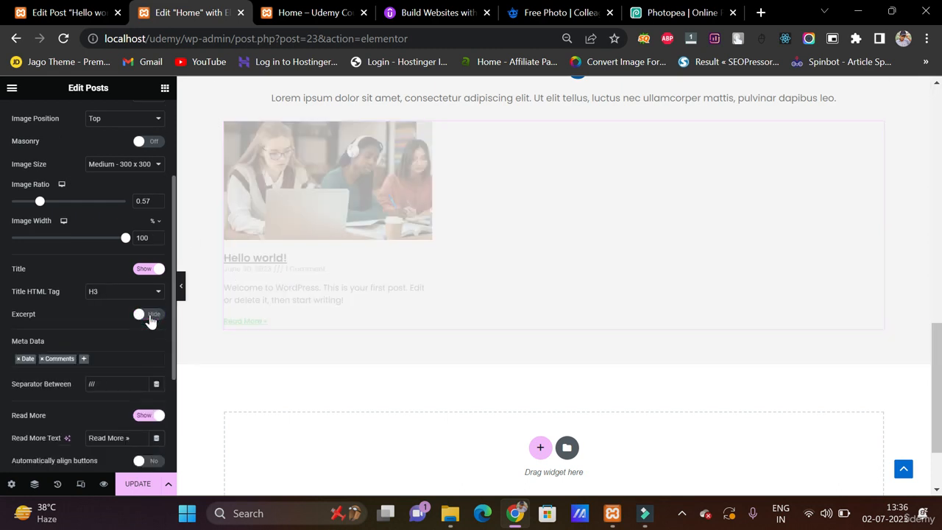
{"action": "left_click", "coordinate": [149, 317]}
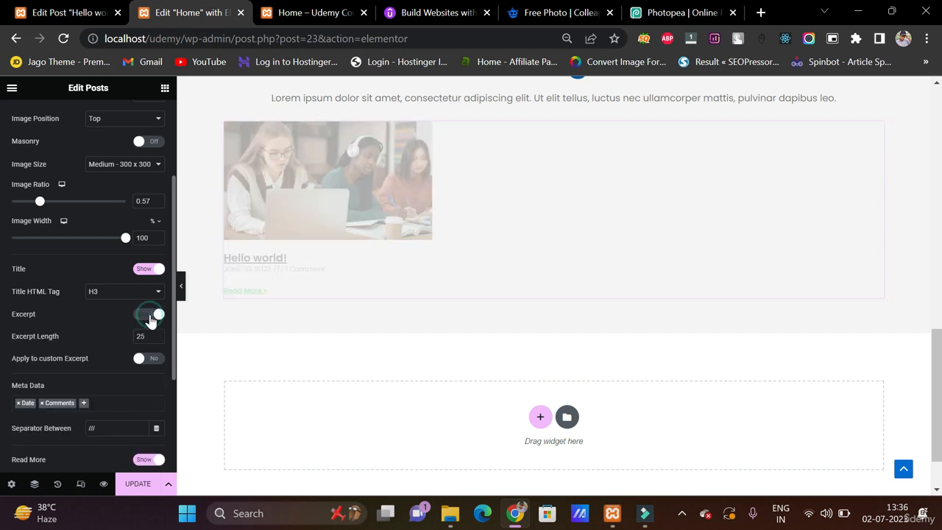
Step: Remove Date and Comments from the meta data of the Posts widget
{"action": "scroll", "coordinate": [129, 388], "scroll_direction": "down", "scroll_amount": 3}
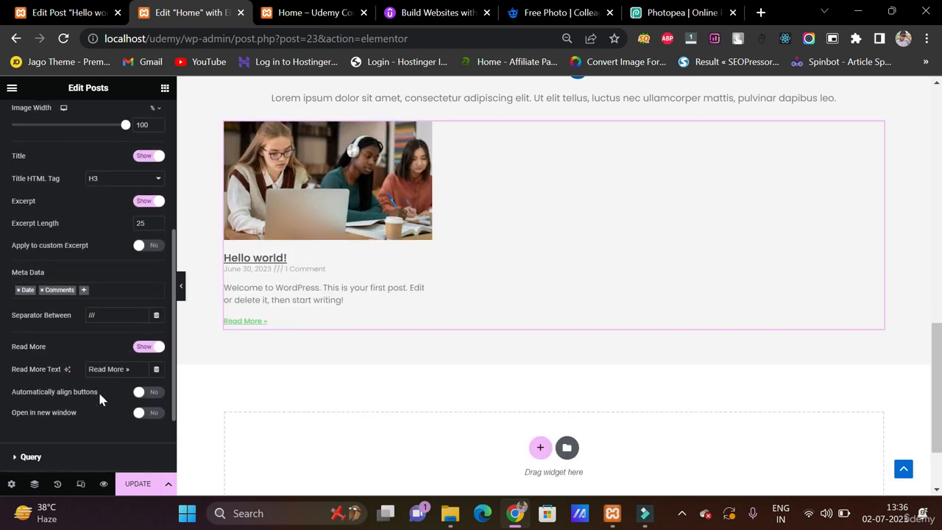
{"action": "left_click", "coordinate": [19, 290]}
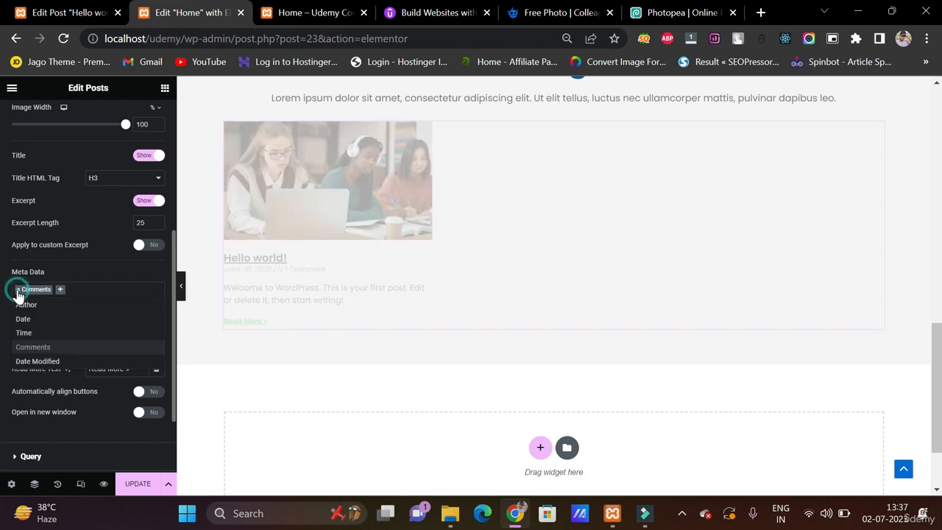
{"action": "left_click", "coordinate": [18, 289]}
{"action": "scroll", "coordinate": [19, 293], "scroll_direction": "down", "scroll_amount": 1}
{"action": "left_click", "coordinate": [33, 246]}
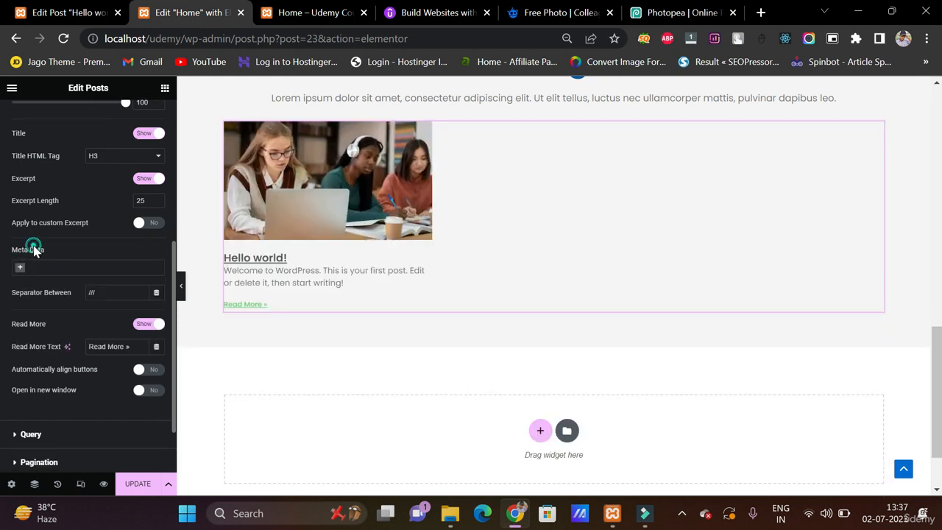
Step: Clear the separator between the meta data items and hide the Read More link in the Posts widget
{"action": "scroll", "coordinate": [33, 250], "scroll_direction": "down", "scroll_amount": 2}
{"action": "double_click", "coordinate": [104, 233]}
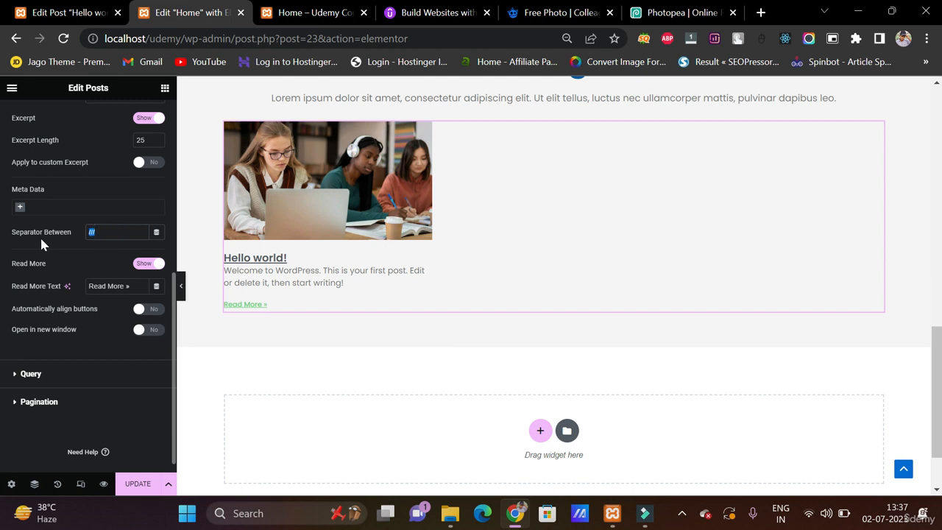
{"action": "key", "text": "BackSpace"}
{"action": "double_click", "coordinate": [126, 286]}
{"action": "left_click", "coordinate": [147, 263]}
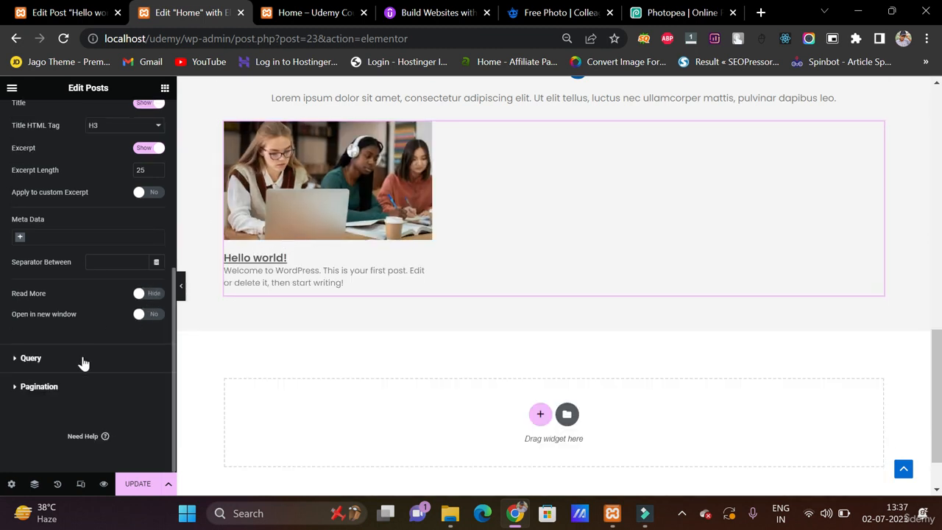
Step: Give the Posts widget's boxes a border width of 1 px on all sides and a border radius of 10 px
{"action": "scroll", "coordinate": [82, 363], "scroll_direction": "up", "scroll_amount": 10}
{"action": "left_click", "coordinate": [85, 121]}
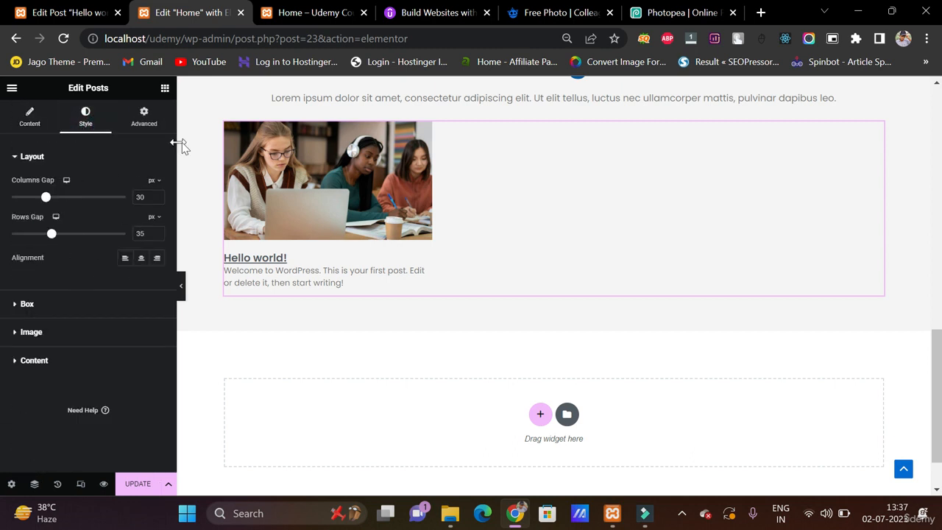
{"action": "left_click", "coordinate": [78, 309]}
{"action": "scroll", "coordinate": [78, 309], "scroll_direction": "down", "scroll_amount": 3}
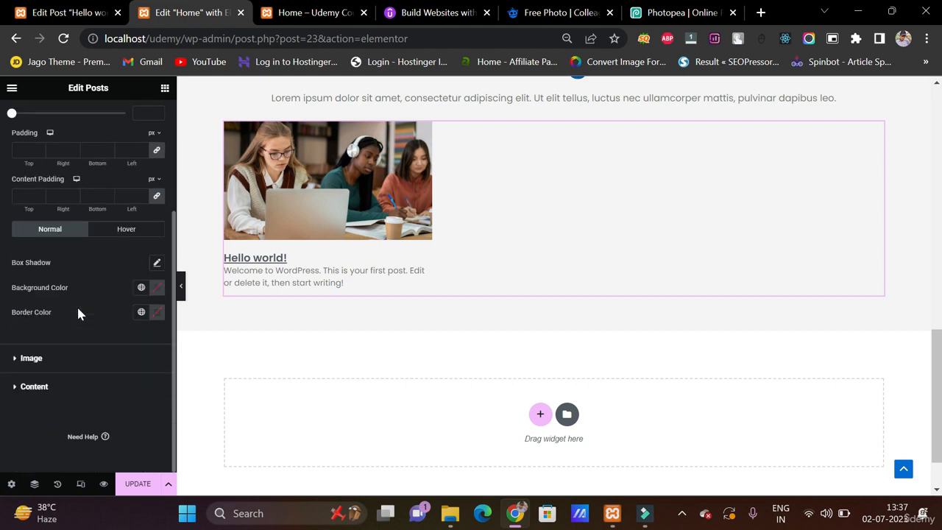
{"action": "scroll", "coordinate": [76, 305], "scroll_direction": "up", "scroll_amount": 3}
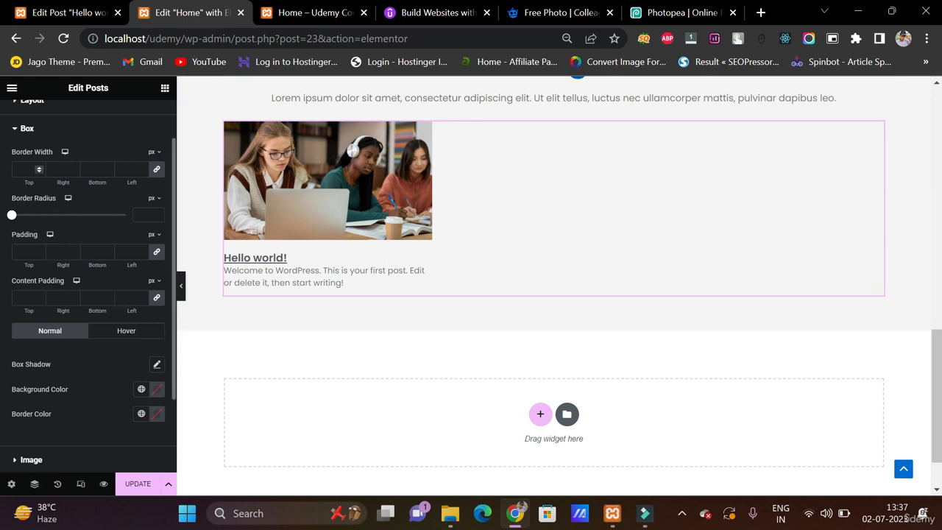
{"action": "left_click", "coordinate": [27, 167]}
{"action": "type", "text": "1"}
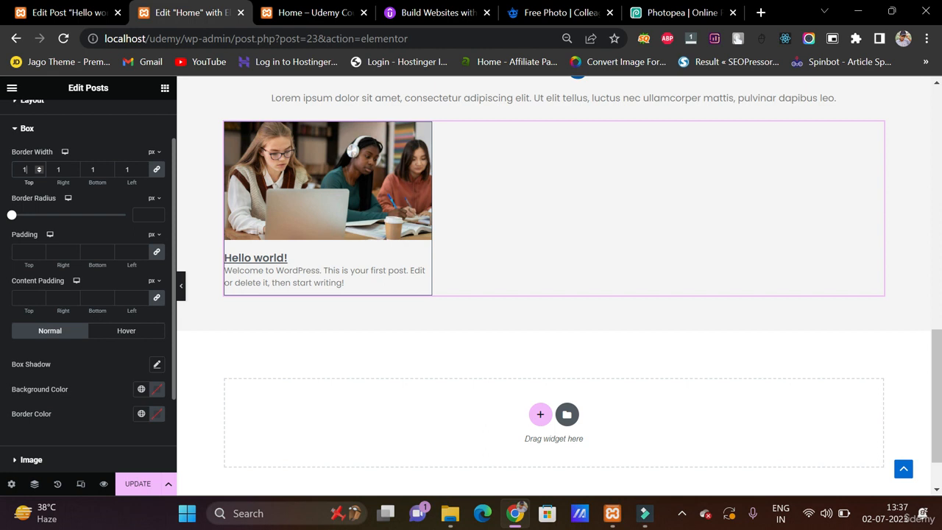
{"action": "left_click", "coordinate": [146, 214]}
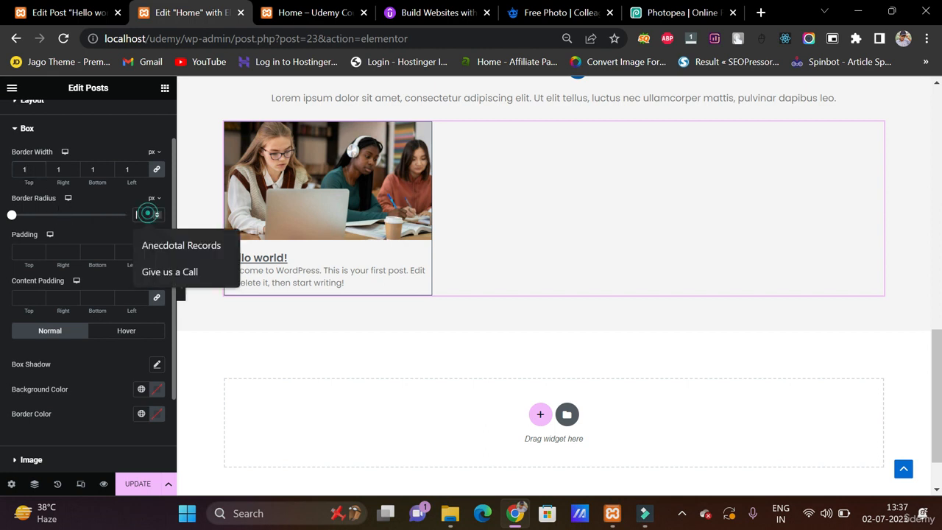
{"action": "type", "text": "10"}
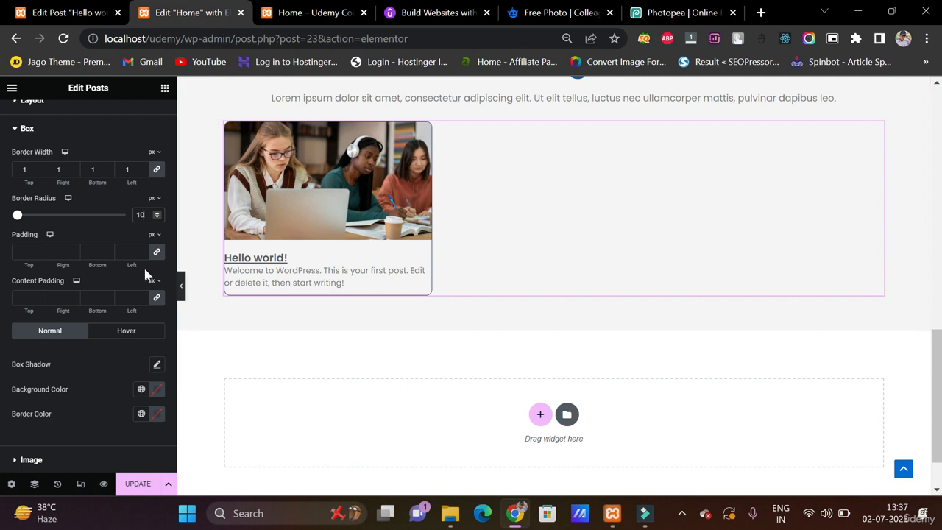
Step: Set the content padding of the post boxes to 30 px on all sides
{"action": "scroll", "coordinate": [56, 267], "scroll_direction": "down", "scroll_amount": 1}
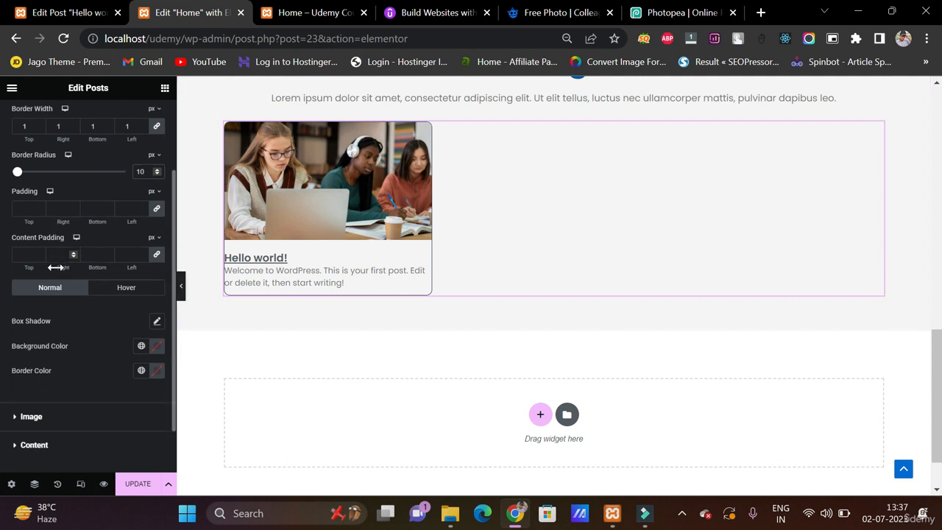
{"action": "scroll", "coordinate": [61, 215], "scroll_direction": "down", "scroll_amount": 1}
{"action": "left_click", "coordinate": [53, 218]}
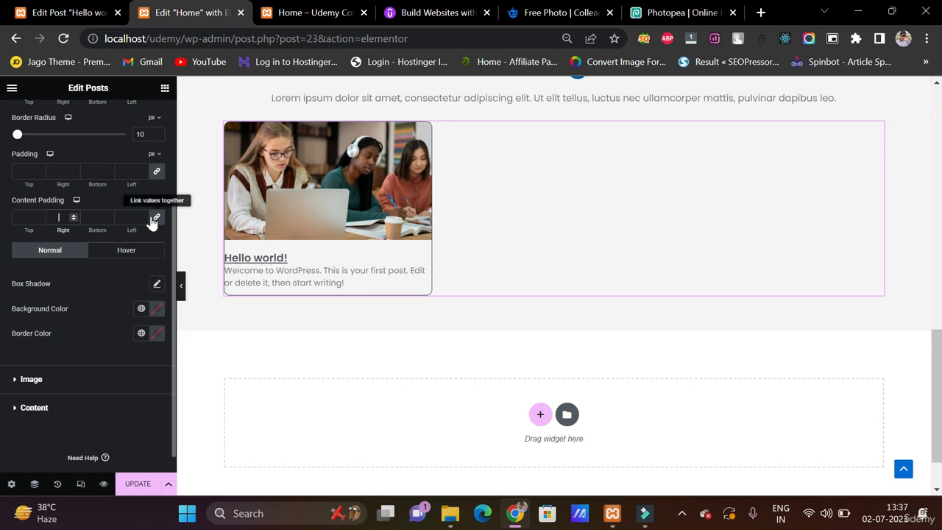
{"action": "type", "text": "30"}
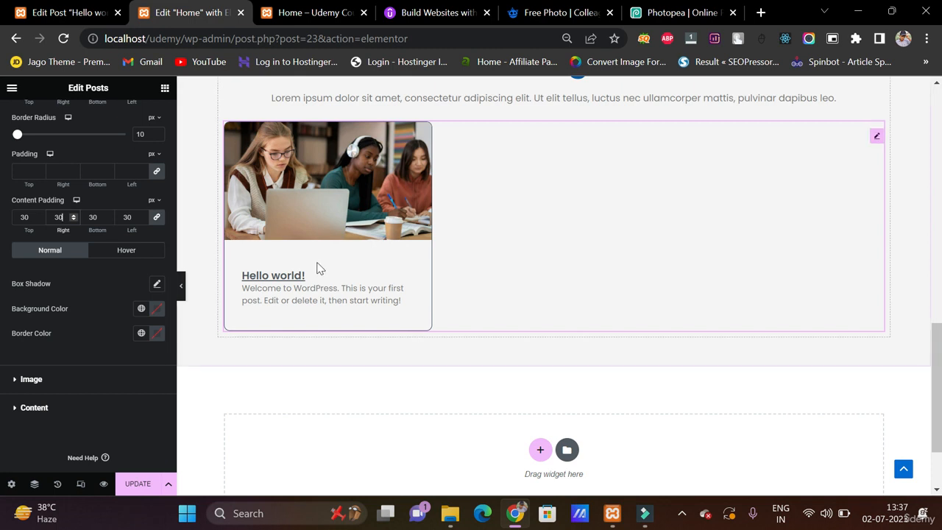
Step: Set the post title's color in the Posts widget to the blue global color
{"action": "scroll", "coordinate": [56, 247], "scroll_direction": "down", "scroll_amount": 1}
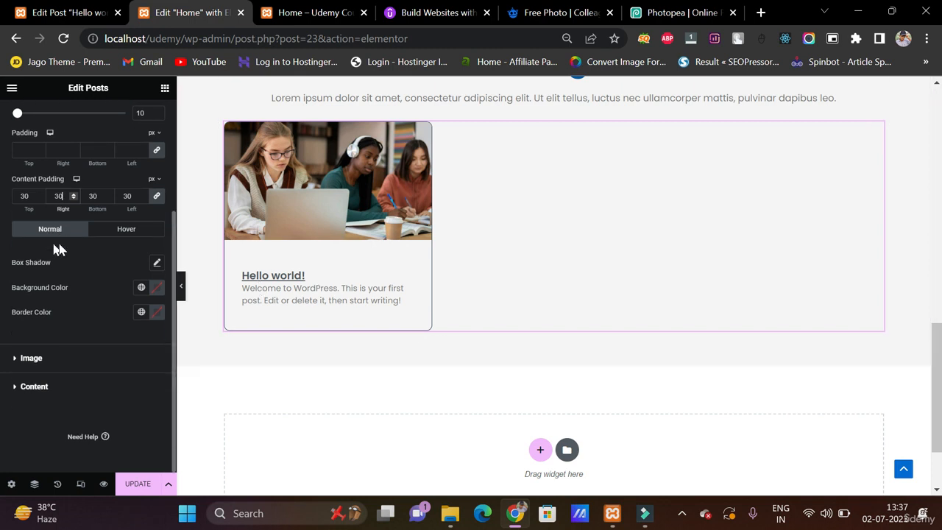
{"action": "left_click", "coordinate": [46, 358]}
{"action": "scroll", "coordinate": [45, 353], "scroll_direction": "down", "scroll_amount": 1}
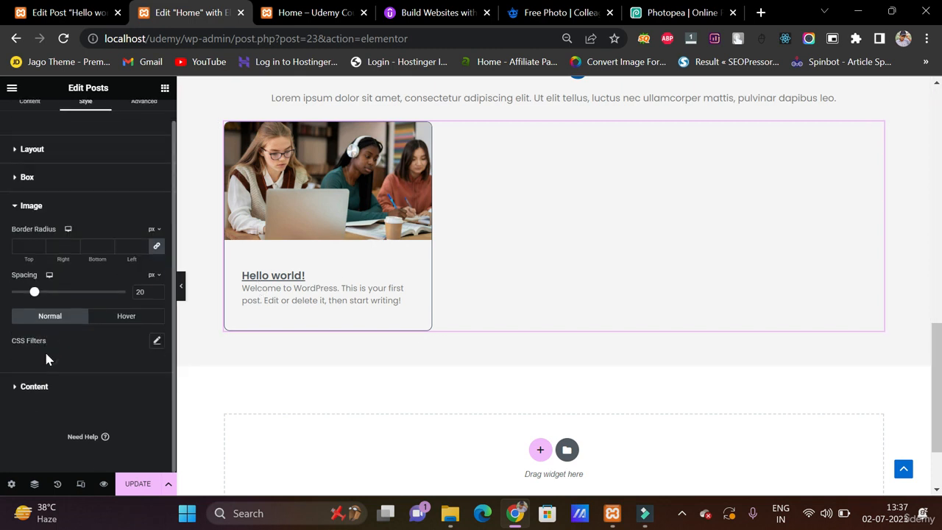
{"action": "left_click", "coordinate": [70, 389]}
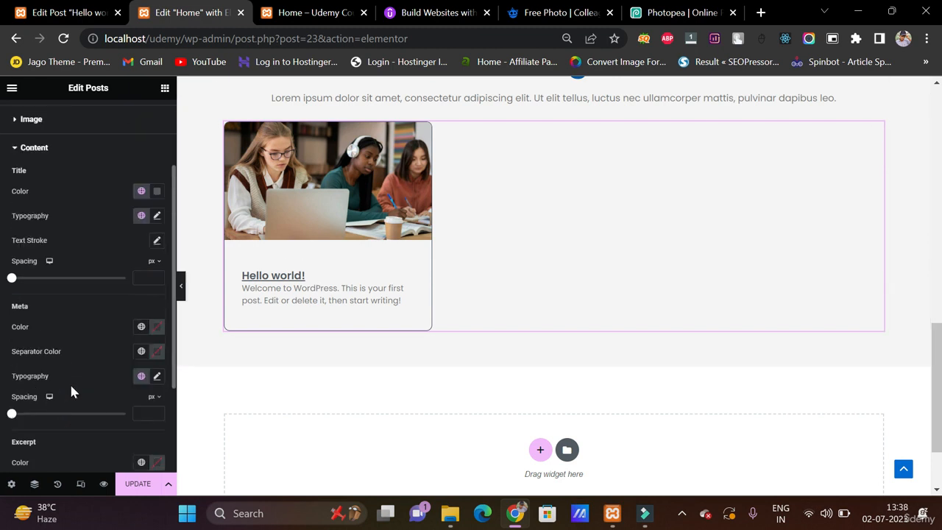
{"action": "scroll", "coordinate": [72, 392], "scroll_direction": "down", "scroll_amount": 2}
{"action": "scroll", "coordinate": [73, 392], "scroll_direction": "up", "scroll_amount": 1}
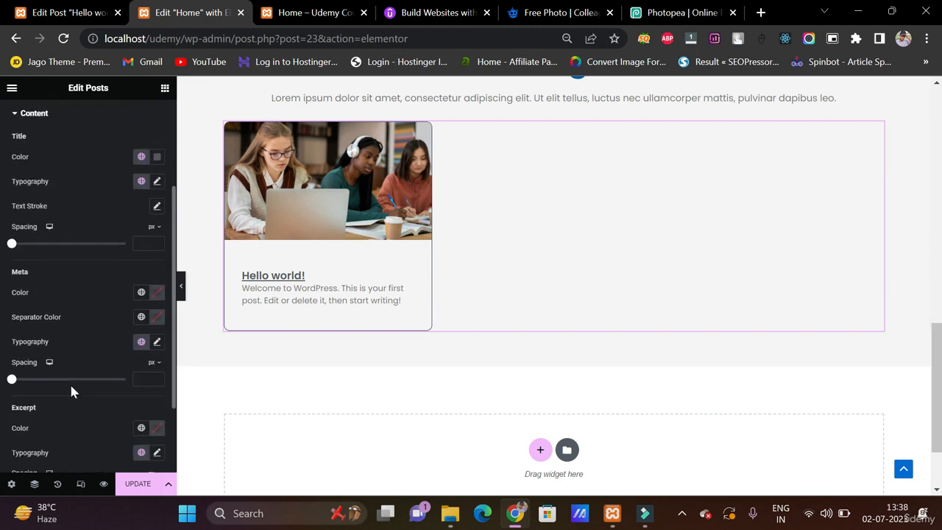
{"action": "left_click", "coordinate": [142, 158]}
{"action": "left_click", "coordinate": [97, 309]}
{"action": "scroll", "coordinate": [111, 280], "scroll_direction": "down", "scroll_amount": 1}
{"action": "scroll", "coordinate": [120, 215], "scroll_direction": "up", "scroll_amount": 2}
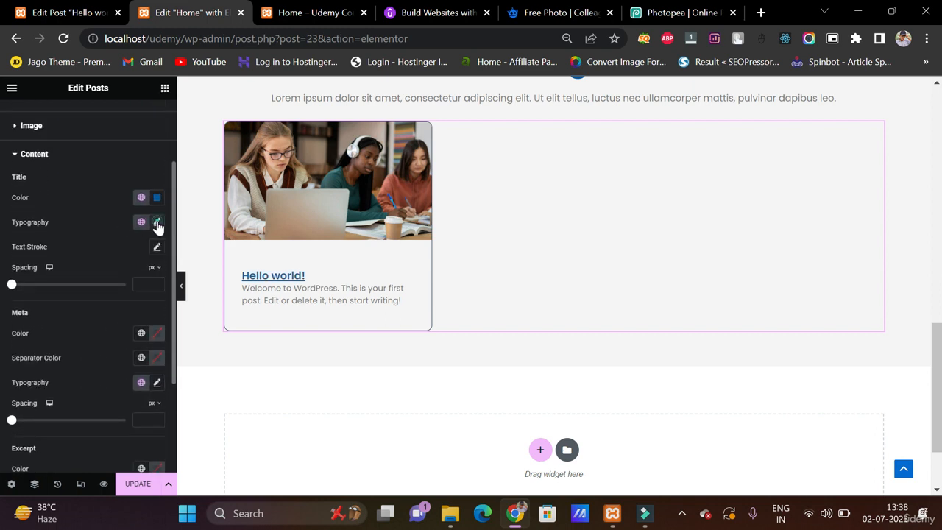
Step: Set the text decoration of the post title's typography to None
{"action": "left_click", "coordinate": [156, 223]}
{"action": "left_click", "coordinate": [157, 223]}
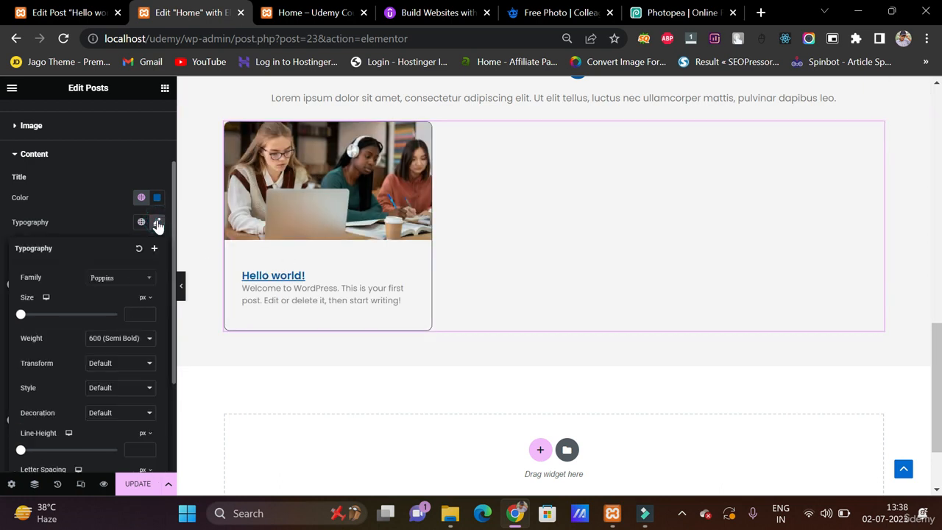
{"action": "left_click", "coordinate": [111, 413]}
{"action": "left_click", "coordinate": [102, 454]}
{"action": "left_click", "coordinate": [63, 197]}
{"action": "scroll", "coordinate": [63, 199], "scroll_direction": "down", "scroll_amount": 1}
{"action": "scroll", "coordinate": [88, 204], "scroll_direction": "up", "scroll_amount": 1}
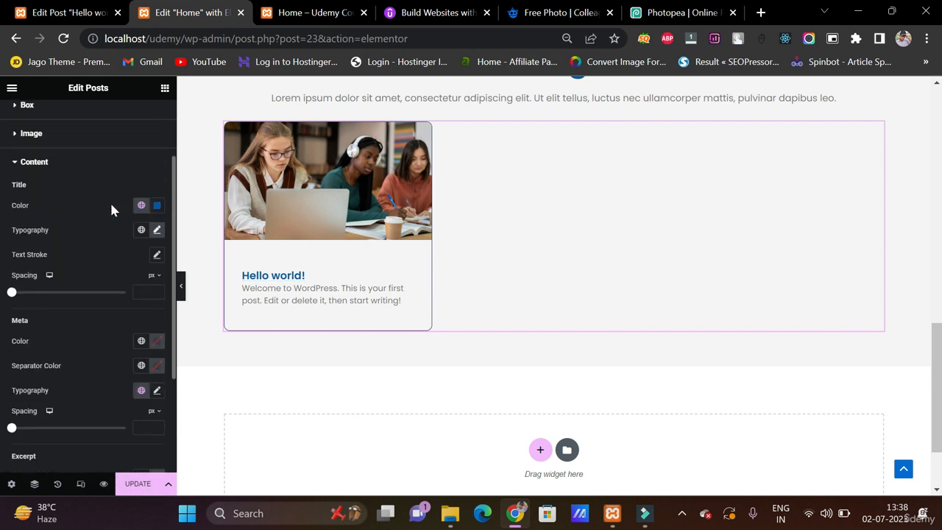
Step: Set the font weight of the post title to 900 (Black)
{"action": "left_click", "coordinate": [157, 231]}
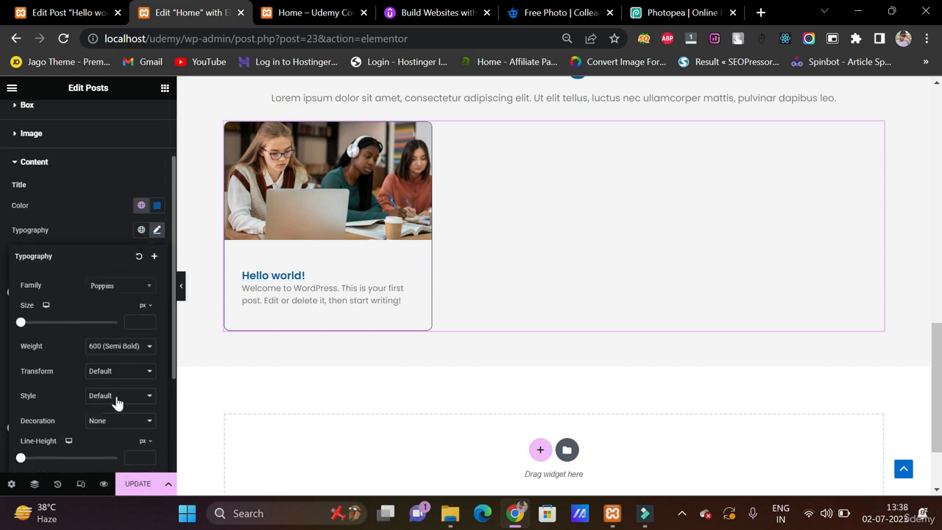
{"action": "left_click", "coordinate": [122, 346]}
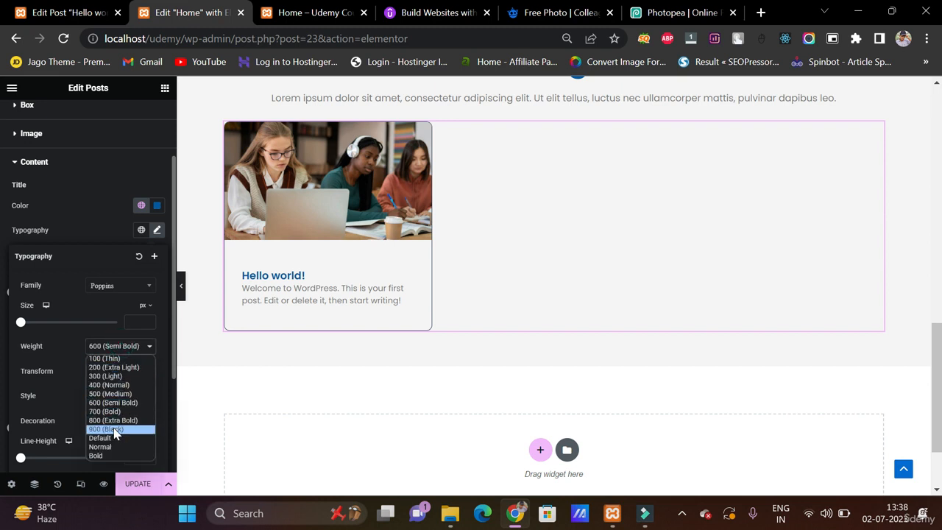
{"action": "left_click", "coordinate": [117, 433]}
{"action": "left_click", "coordinate": [79, 224]}
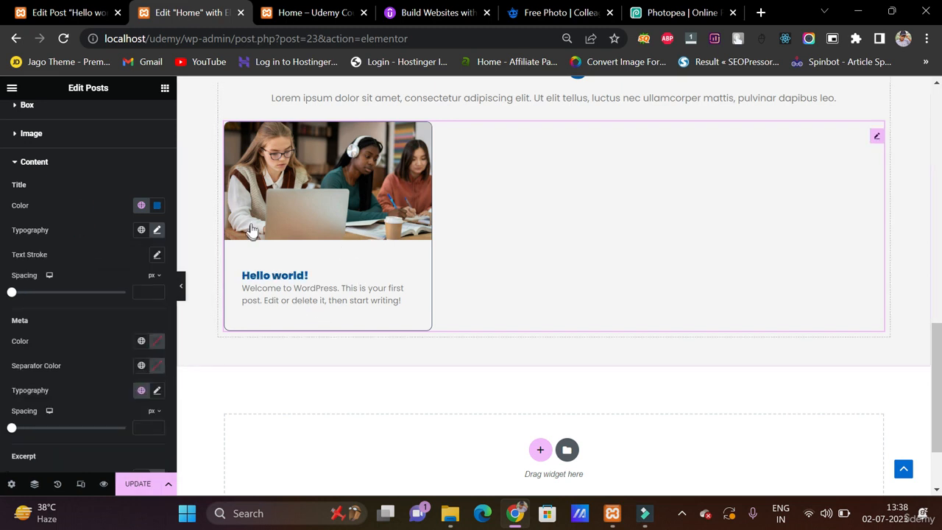
Step: Show the Read More link in the Posts widget again and remove the » from its text
{"action": "scroll", "coordinate": [290, 405], "scroll_direction": "up", "scroll_amount": 1}
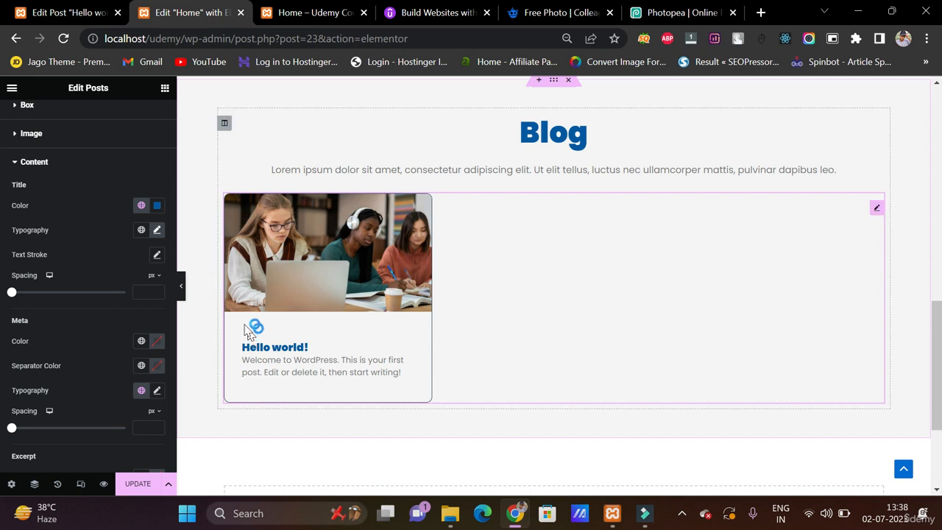
{"action": "scroll", "coordinate": [92, 307], "scroll_direction": "up", "scroll_amount": 3}
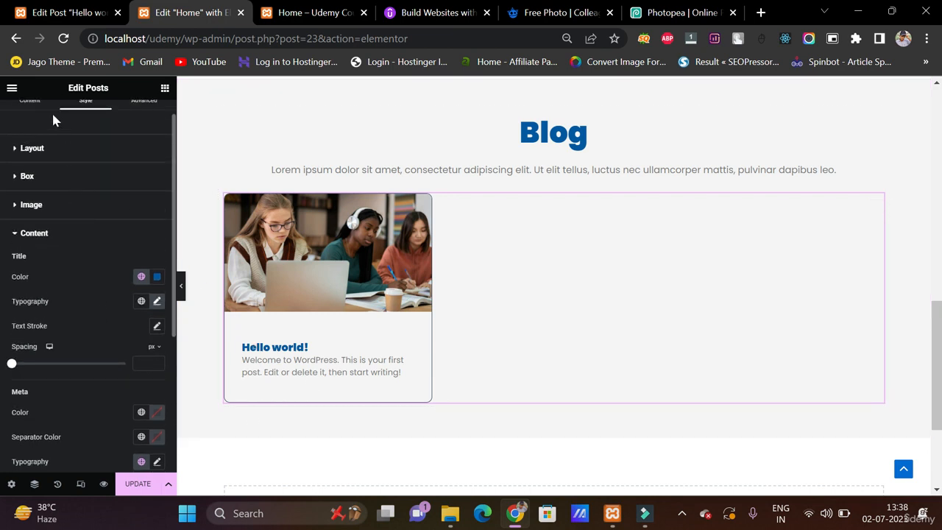
{"action": "left_click", "coordinate": [33, 101]}
{"action": "scroll", "coordinate": [87, 333], "scroll_direction": "down", "scroll_amount": 4}
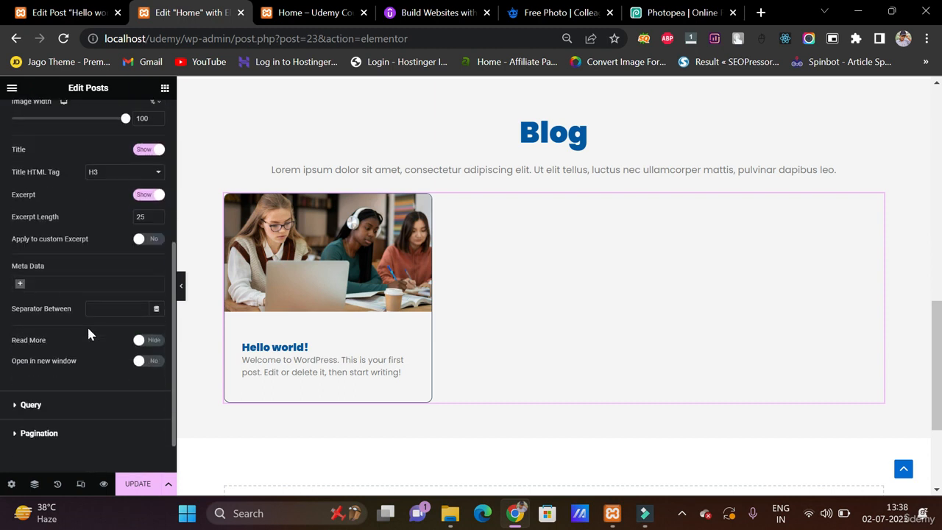
{"action": "left_click", "coordinate": [151, 340]}
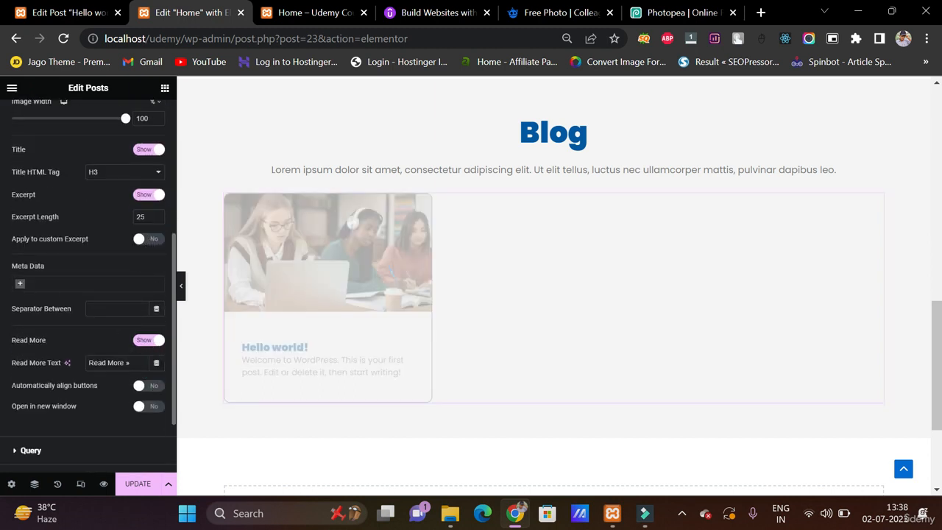
{"action": "scroll", "coordinate": [117, 173], "scroll_direction": "up", "scroll_amount": 4}
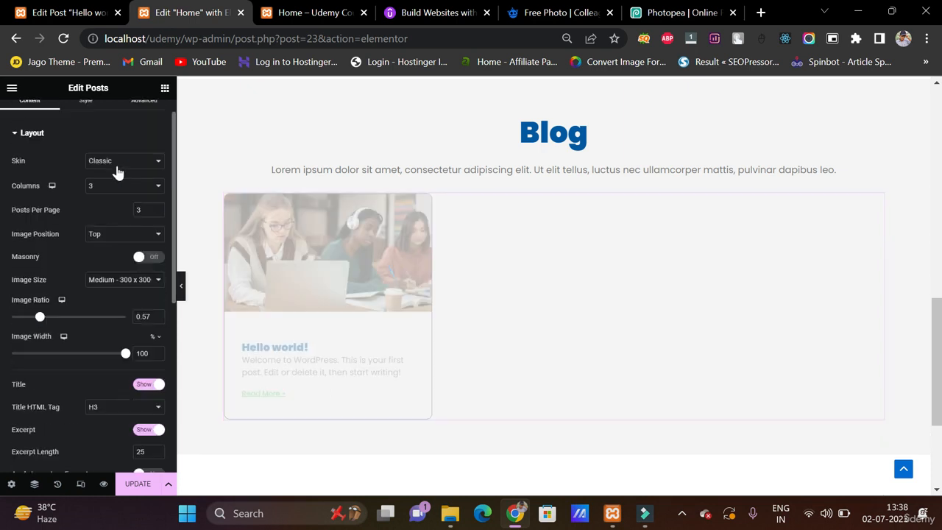
Step: Unlink the content padding values of the post boxes and set the top padding to 10 px
{"action": "left_click", "coordinate": [87, 118]}
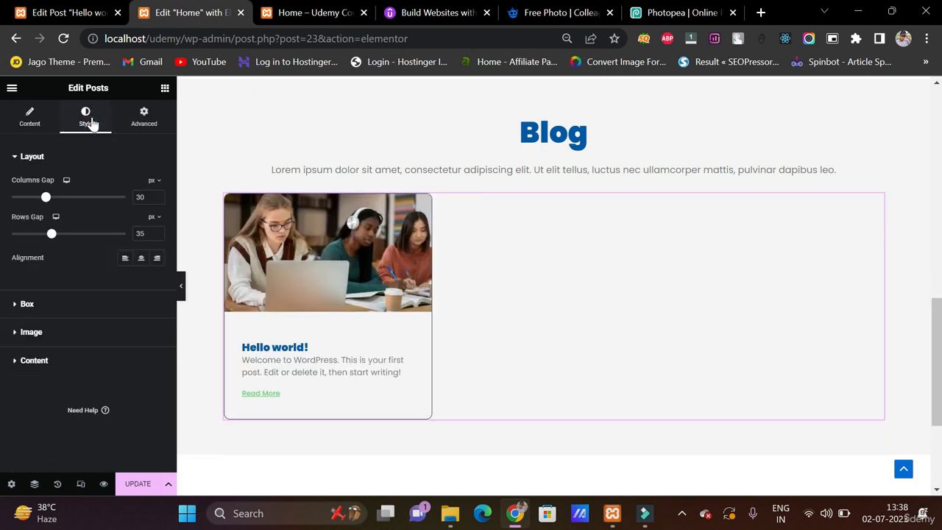
{"action": "left_click", "coordinate": [110, 306]}
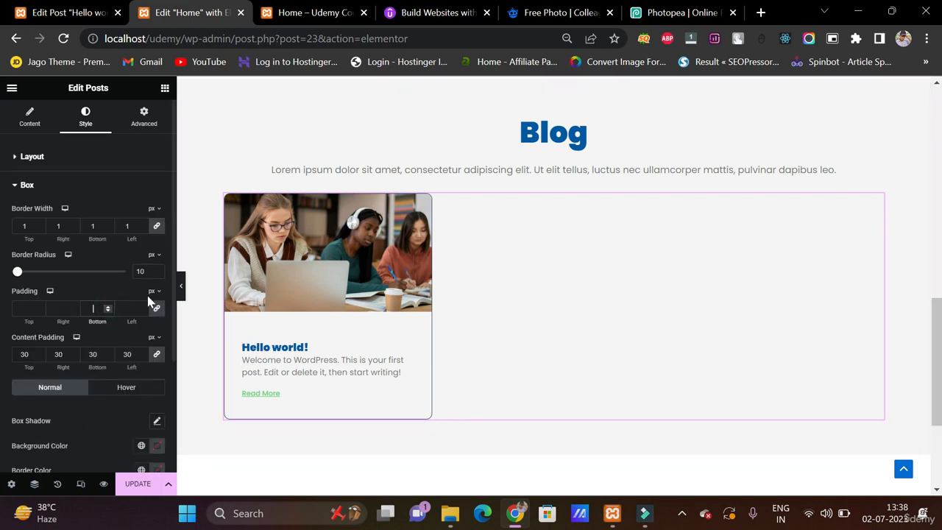
{"action": "left_click", "coordinate": [157, 356]}
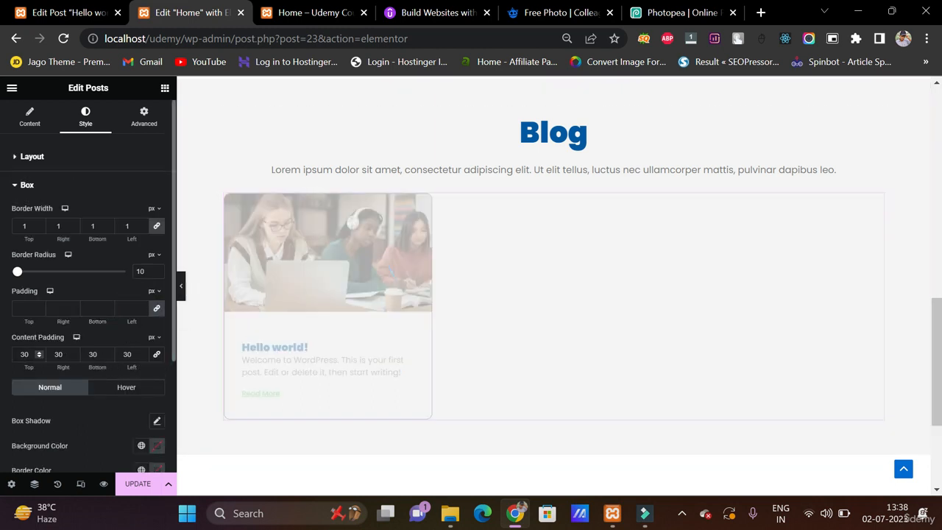
{"action": "left_click_drag", "start_coordinate": [26, 354], "coordinate": [20, 355]}
{"action": "type", "text": "2"}
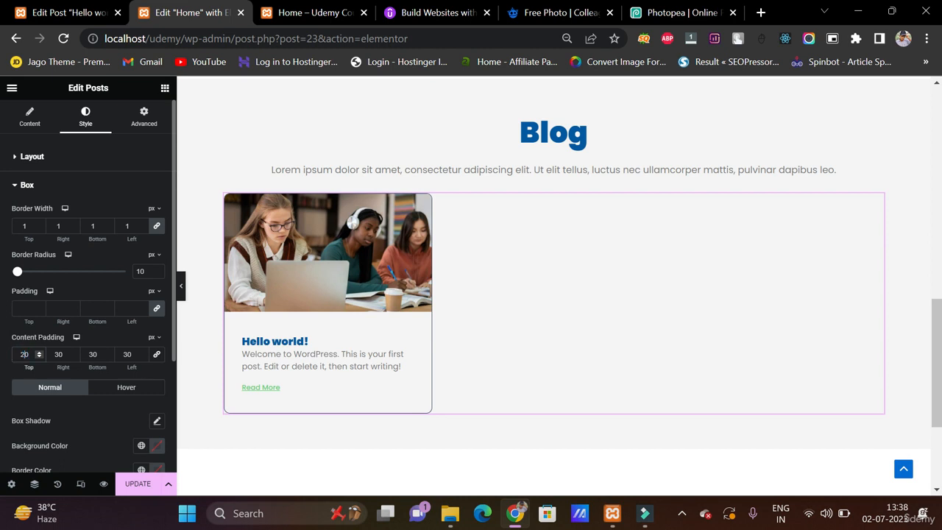
{"action": "key", "text": "BackSpace"}
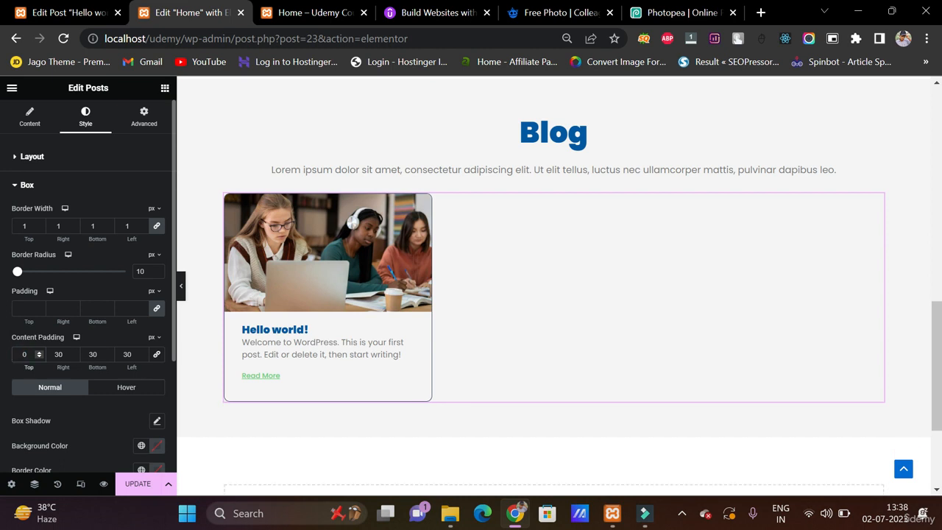
{"action": "type", "text": "1"}
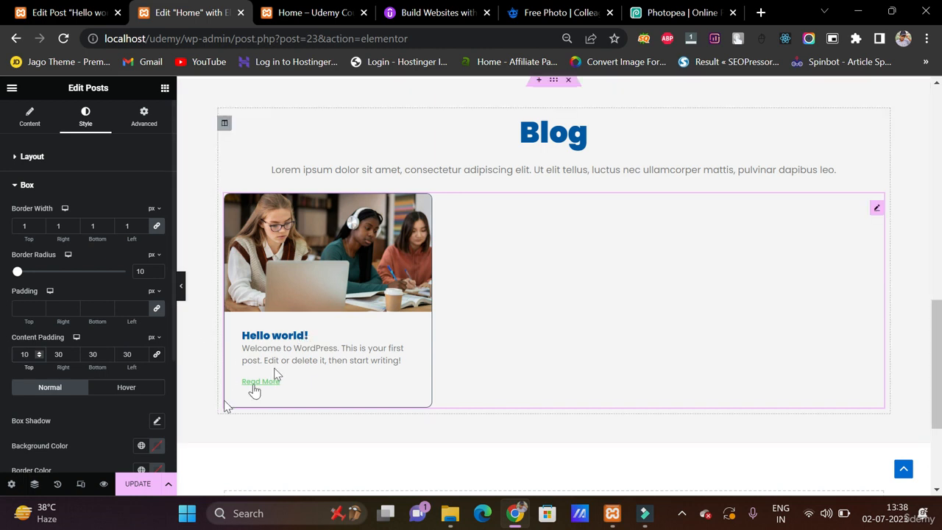
{"action": "scroll", "coordinate": [117, 324], "scroll_direction": "down", "scroll_amount": 2}
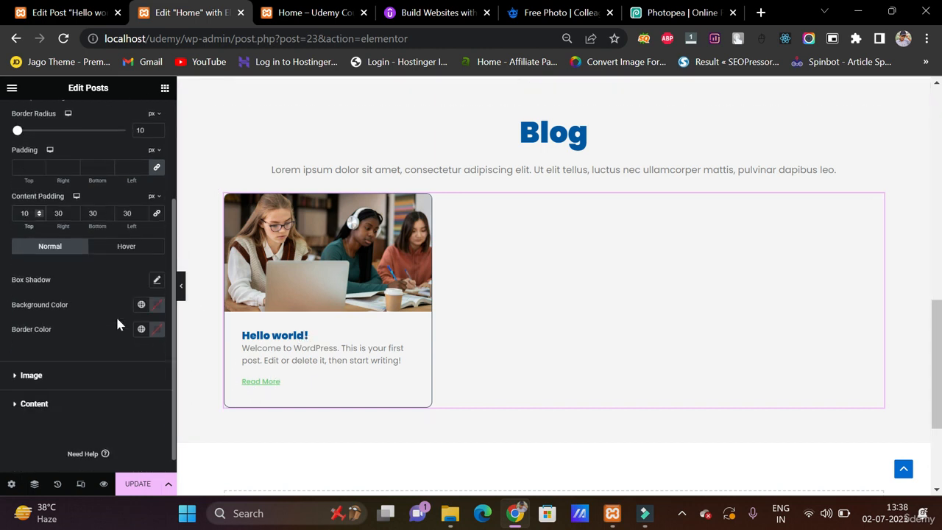
{"action": "scroll", "coordinate": [117, 324], "scroll_direction": "down", "scroll_amount": 1}
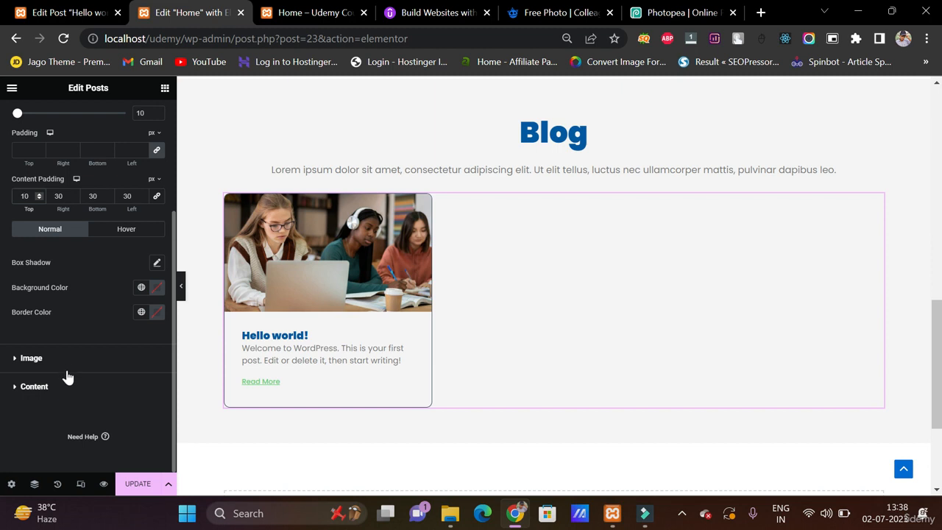
{"action": "left_click", "coordinate": [63, 390]}
{"action": "scroll", "coordinate": [63, 389], "scroll_direction": "down", "scroll_amount": 5}
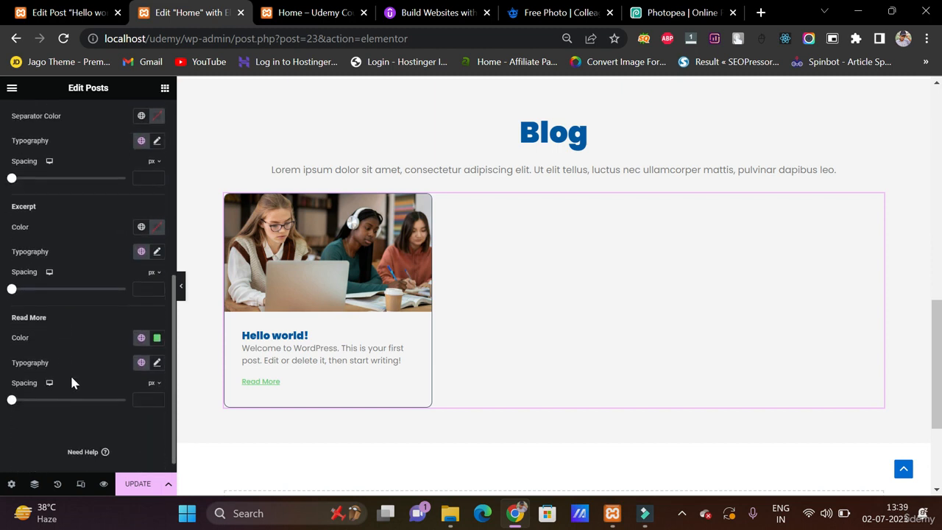
{"action": "left_click", "coordinate": [140, 338]}
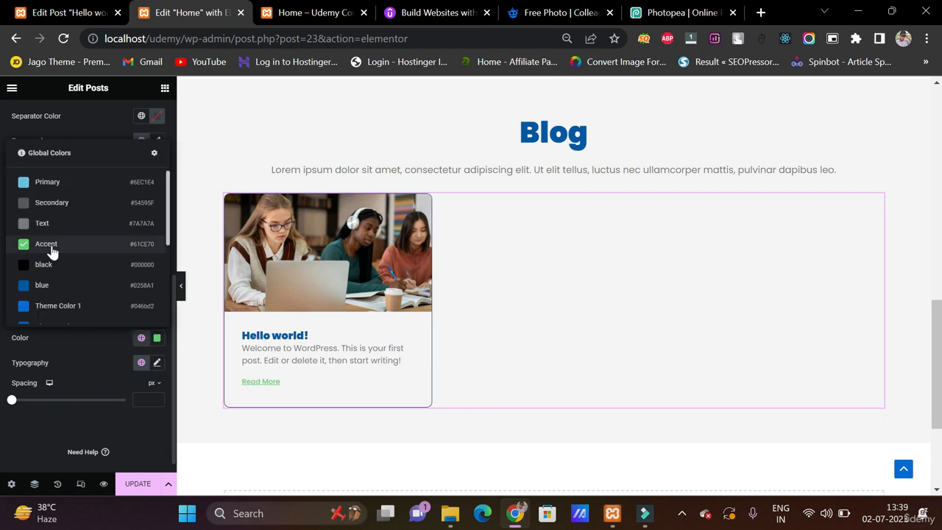
{"action": "scroll", "coordinate": [51, 250], "scroll_direction": "down", "scroll_amount": 5}
{"action": "scroll", "coordinate": [52, 252], "scroll_direction": "up", "scroll_amount": 5}
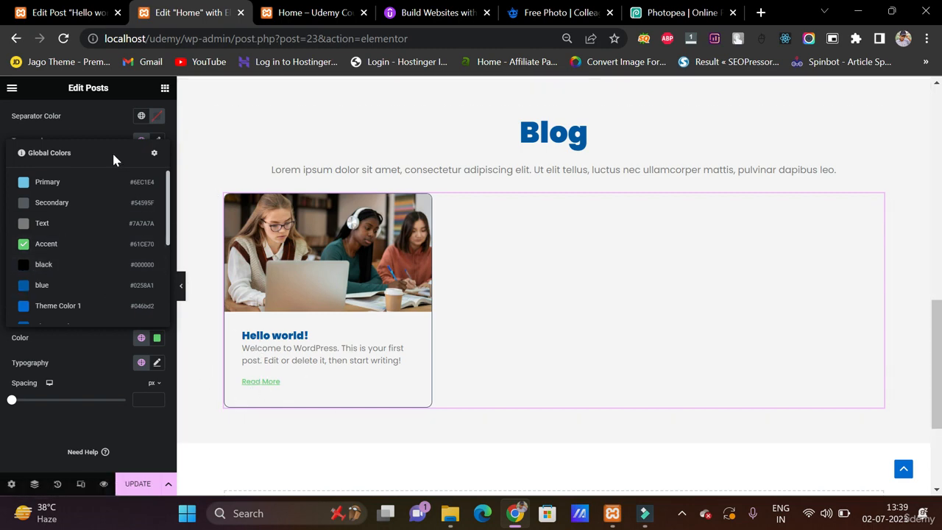
Step: Copy the background colour #D2CE1B from the style settings of the hero section's About Us button
{"action": "scroll", "coordinate": [485, 90], "scroll_direction": "up", "scroll_amount": 10}
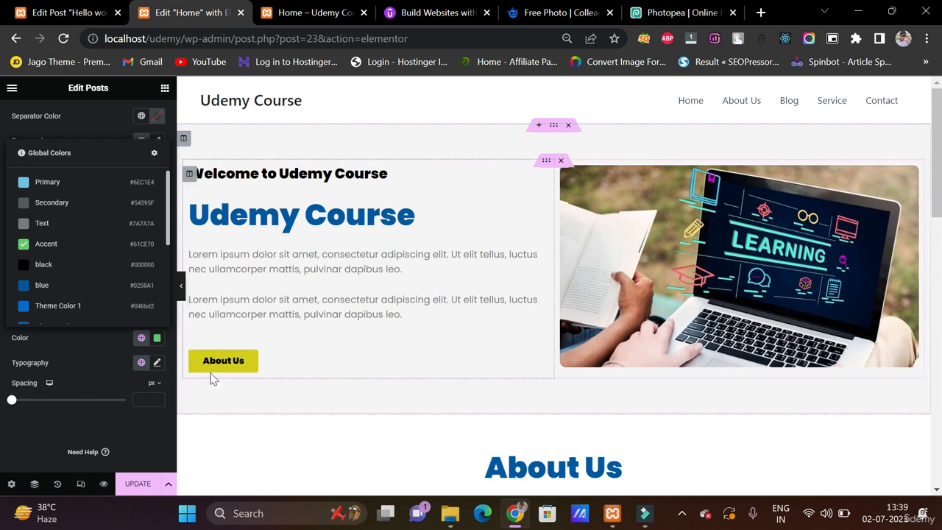
{"action": "left_click", "coordinate": [210, 362]}
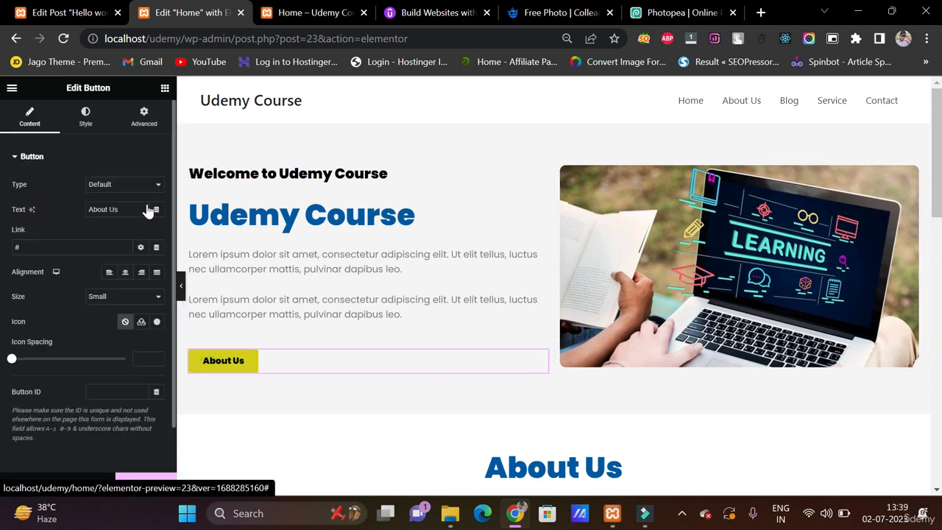
{"action": "left_click", "coordinate": [85, 117]}
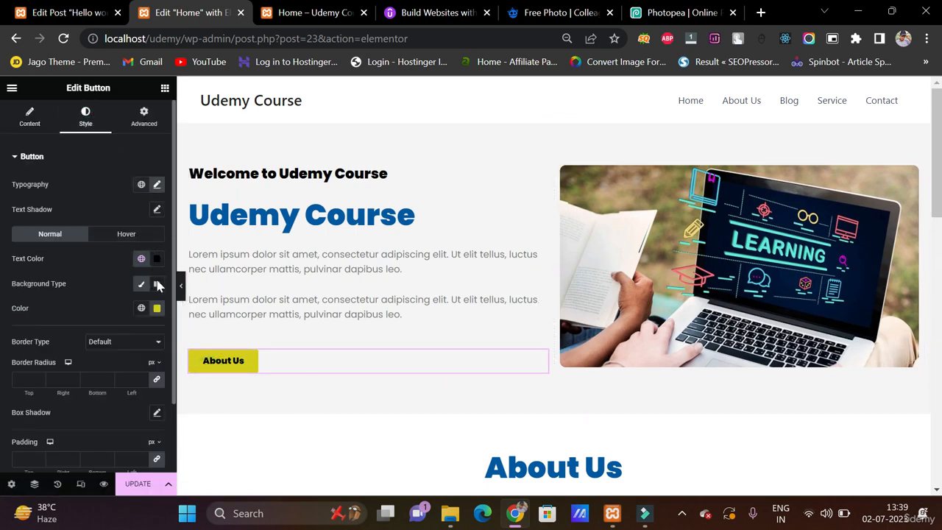
{"action": "left_click", "coordinate": [156, 308]}
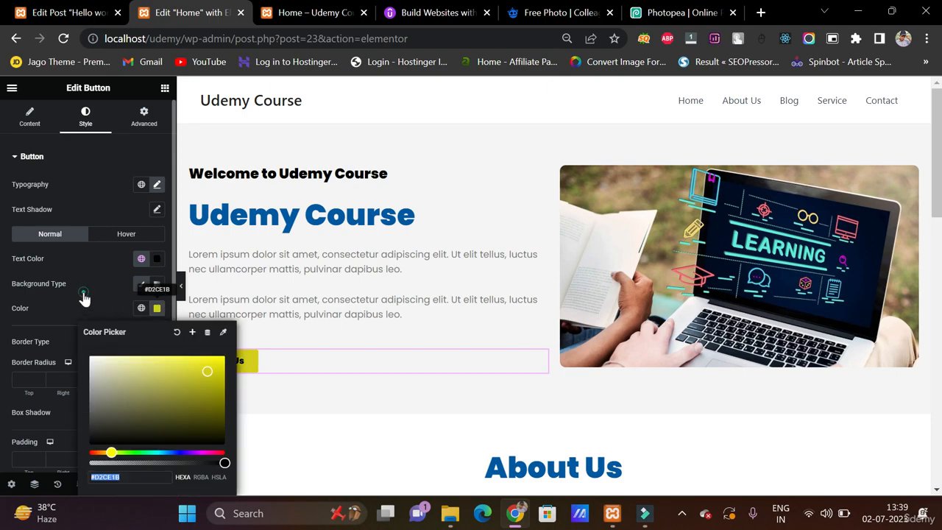
Step: Set the Read More colour of the Blog section's Posts widget to the copied #D2CE1B
{"action": "scroll", "coordinate": [84, 298], "scroll_direction": "down", "scroll_amount": 1}
{"action": "scroll", "coordinate": [373, 261], "scroll_direction": "down", "scroll_amount": 8}
{"action": "scroll", "coordinate": [373, 261], "scroll_direction": "down", "scroll_amount": 6}
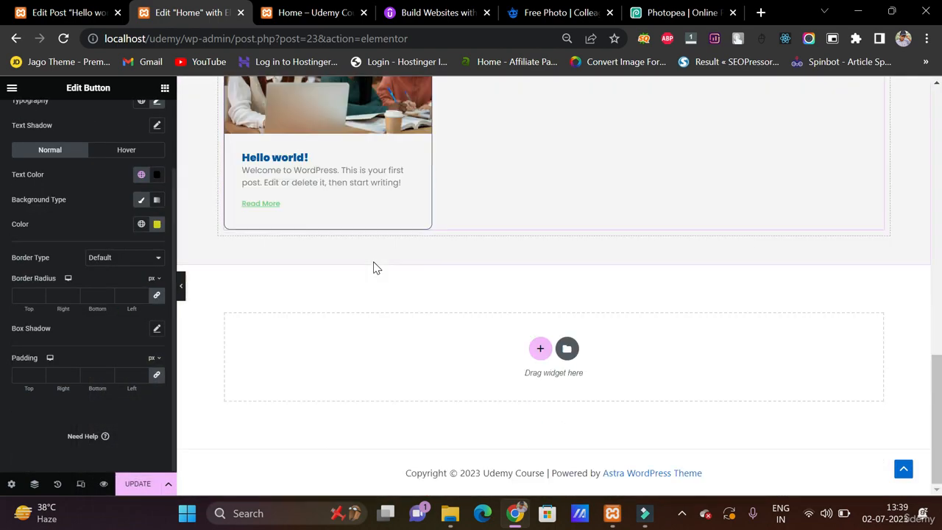
{"action": "left_click", "coordinate": [237, 205]}
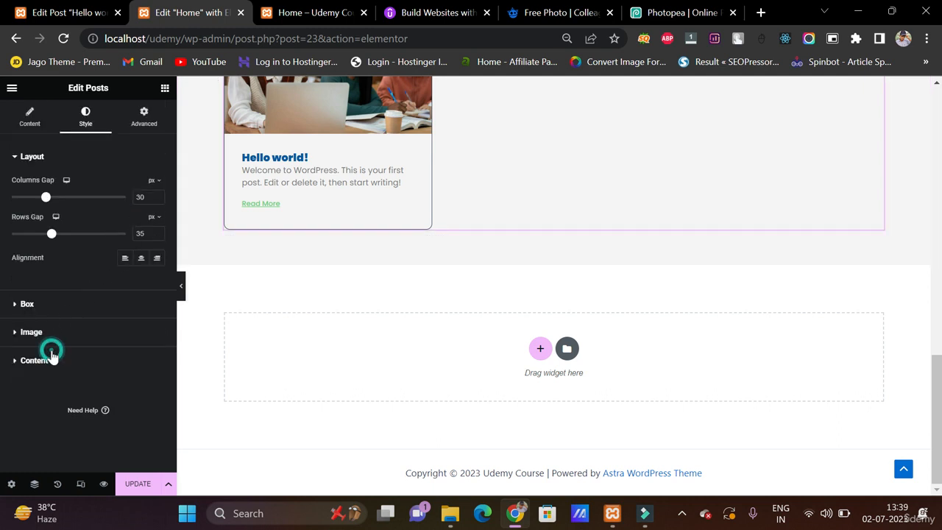
{"action": "left_click", "coordinate": [52, 357]}
{"action": "scroll", "coordinate": [94, 367], "scroll_direction": "down", "scroll_amount": 3}
{"action": "scroll", "coordinate": [95, 346], "scroll_direction": "down", "scroll_amount": 2}
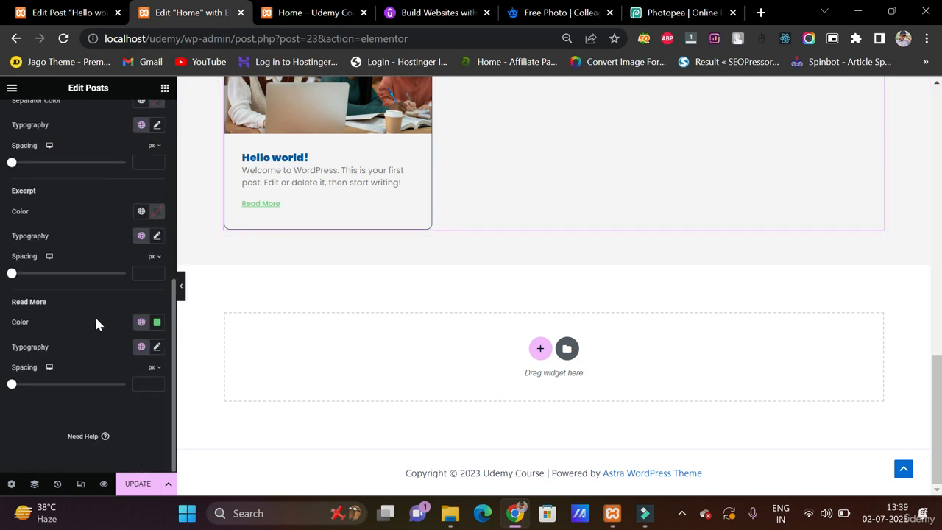
{"action": "left_click", "coordinate": [158, 323]}
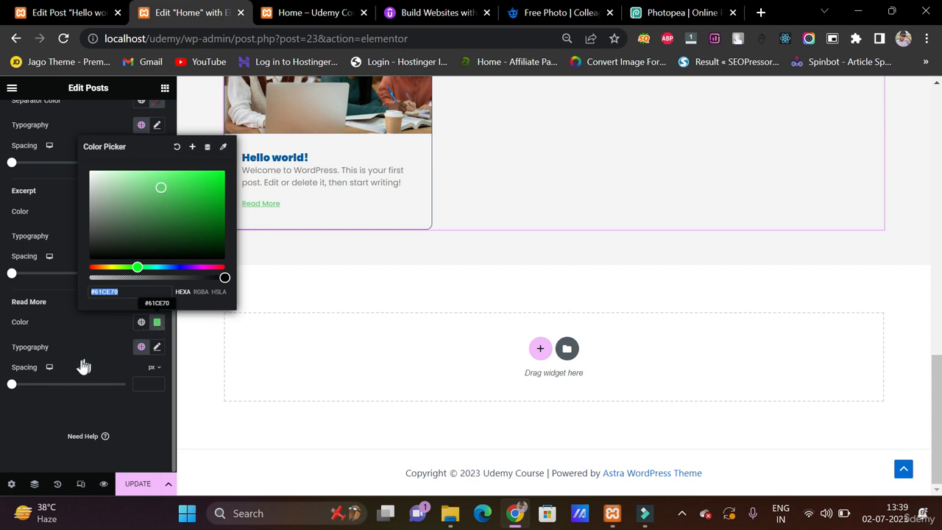
{"action": "key", "text": "ctrl+v"}
{"action": "left_click", "coordinate": [66, 327]}
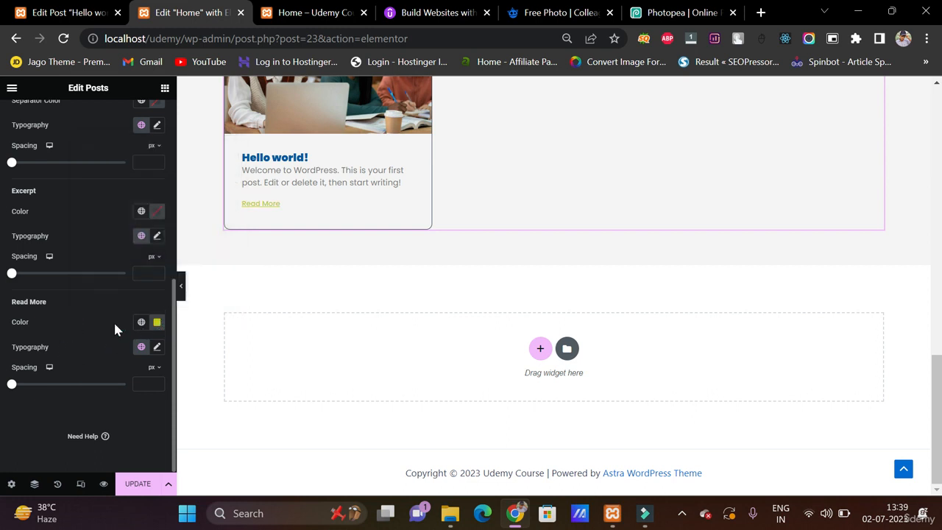
Step: Set the font size of the Read More link's typography to 16 px
{"action": "left_click", "coordinate": [157, 346]}
{"action": "scroll", "coordinate": [160, 346], "scroll_direction": "down", "scroll_amount": 3}
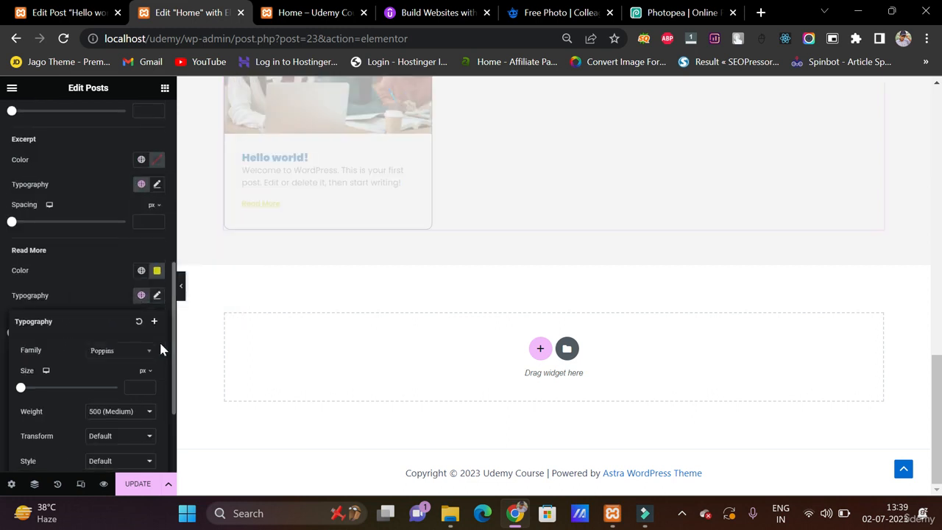
{"action": "left_click", "coordinate": [133, 253]}
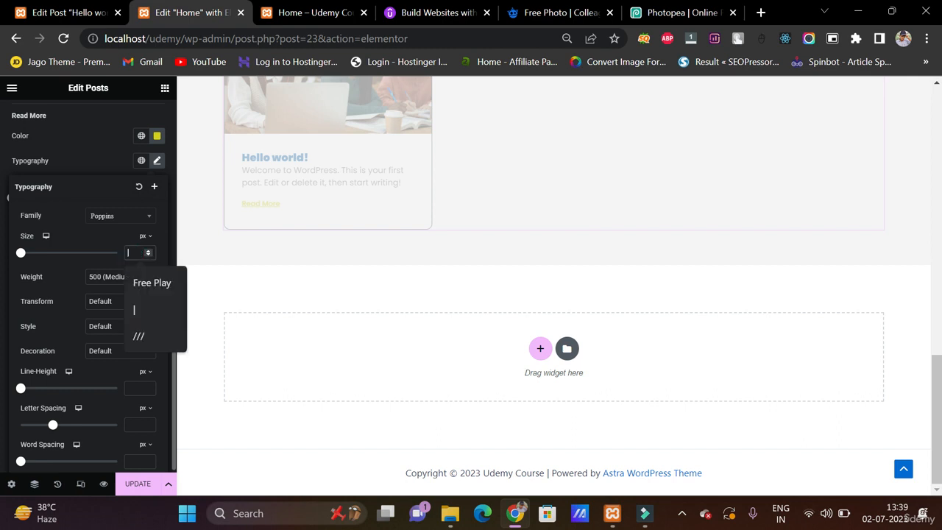
{"action": "type", "text": "18"}
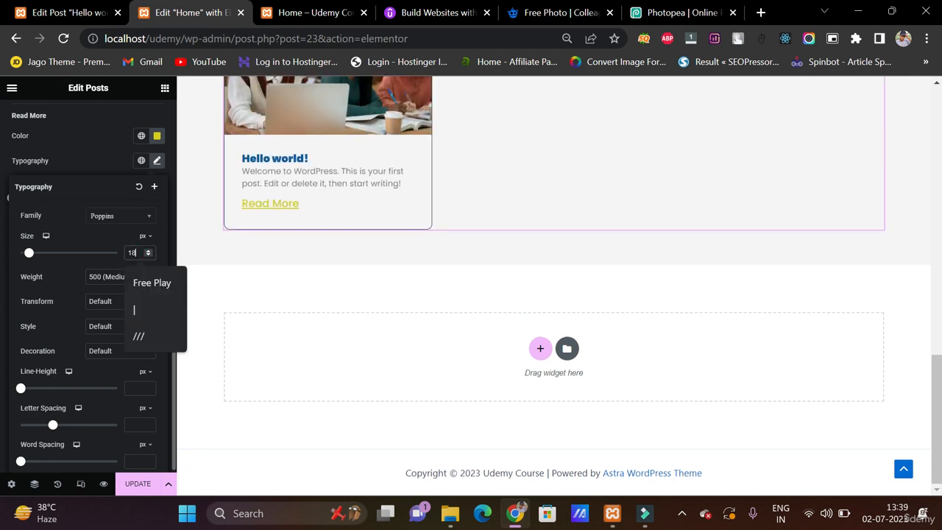
{"action": "key", "text": "Down"}
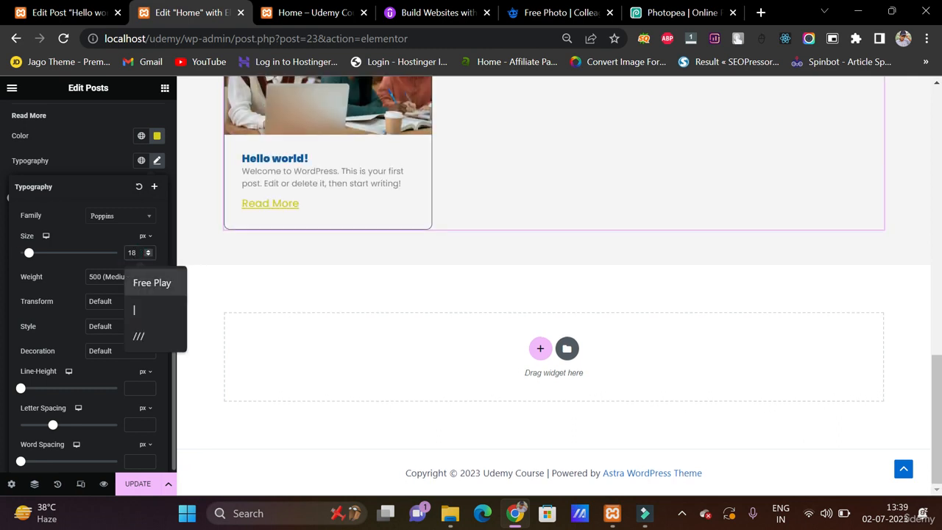
{"action": "key", "text": "Down"}
{"action": "left_click", "coordinate": [133, 255]}
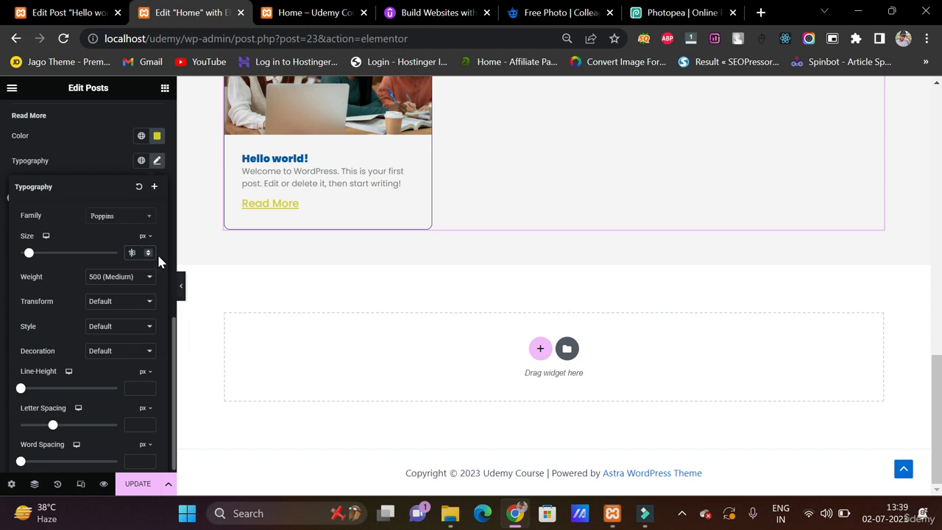
{"action": "left_click", "coordinate": [148, 256]}
{"action": "left_click", "coordinate": [148, 256]}
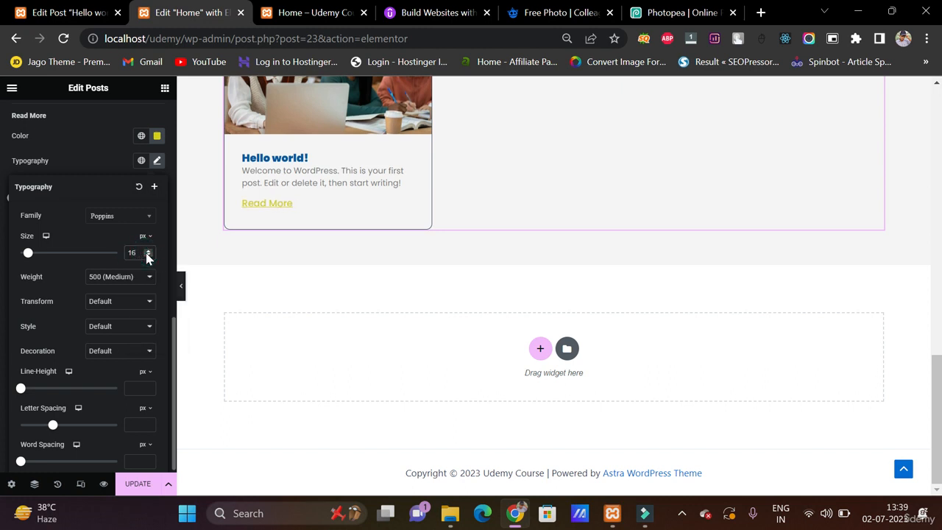
Step: Set the Read More typography's text decoration to None and its font weight to 900 (Black)
{"action": "scroll", "coordinate": [94, 273], "scroll_direction": "down", "scroll_amount": 1}
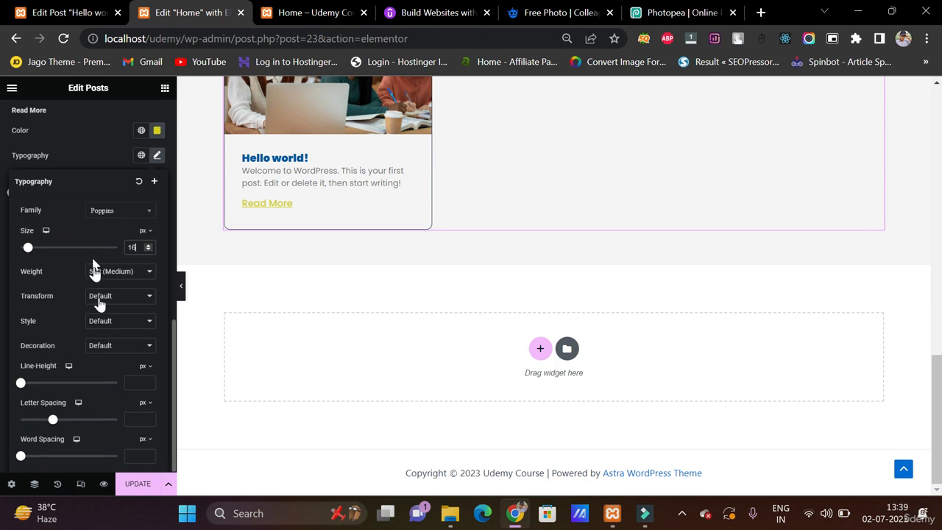
{"action": "left_click", "coordinate": [108, 346]}
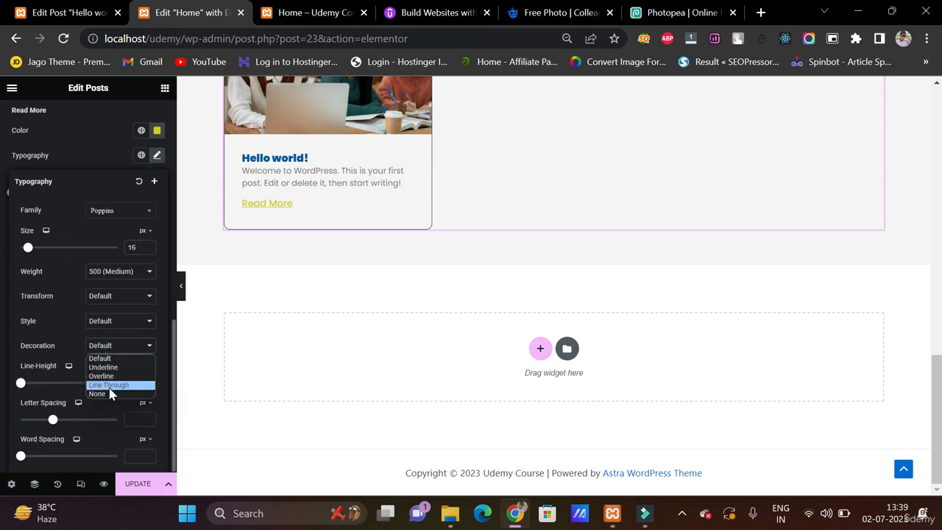
{"action": "left_click", "coordinate": [136, 356]}
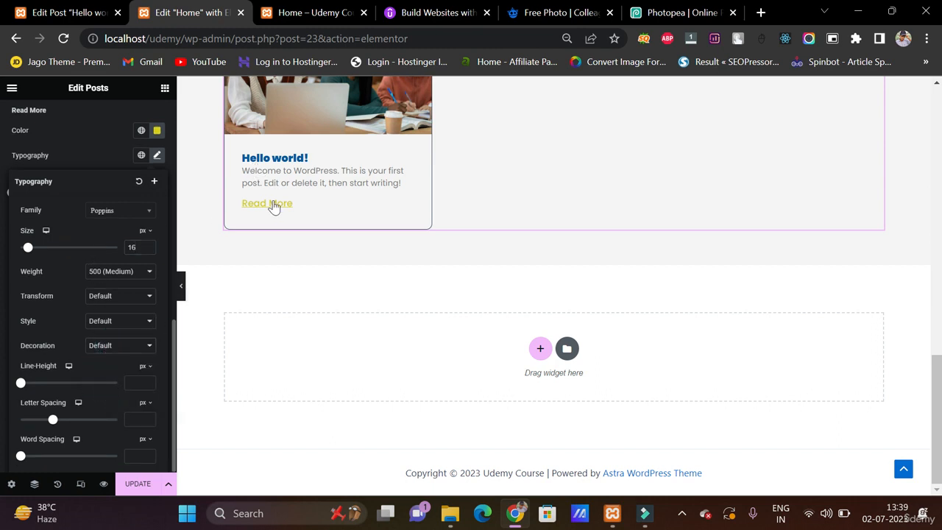
{"action": "left_click", "coordinate": [125, 274]}
{"action": "left_click", "coordinate": [116, 352]}
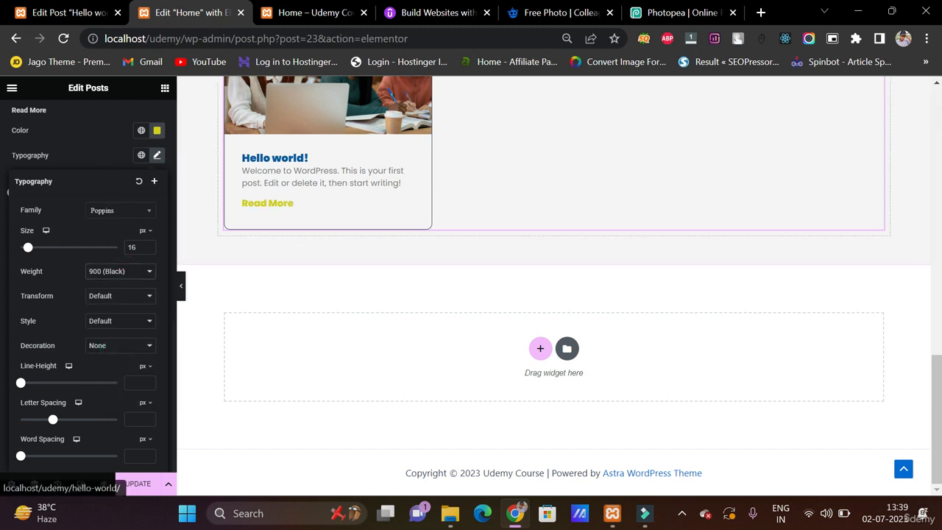
{"action": "scroll", "coordinate": [362, 169], "scroll_direction": "up", "scroll_amount": 3}
{"action": "scroll", "coordinate": [301, 343], "scroll_direction": "down", "scroll_amount": 2}
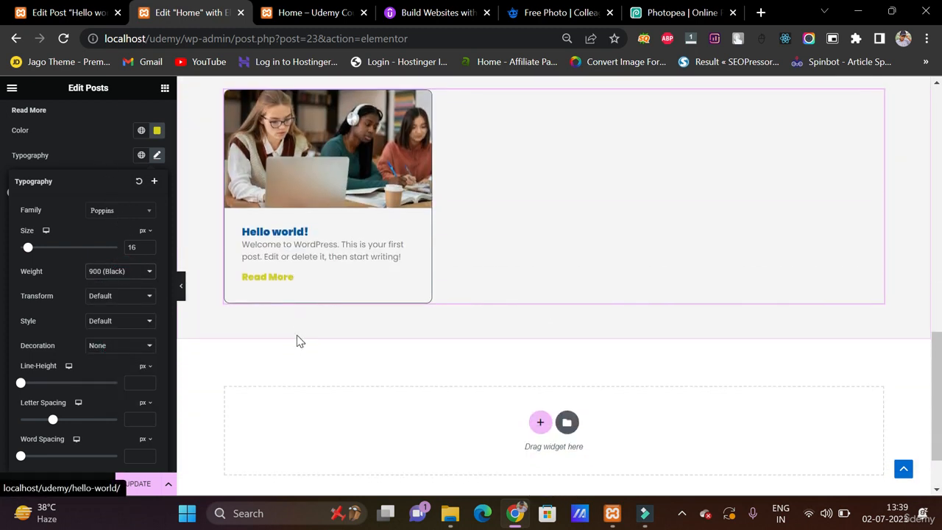
{"action": "left_click", "coordinate": [103, 161]}
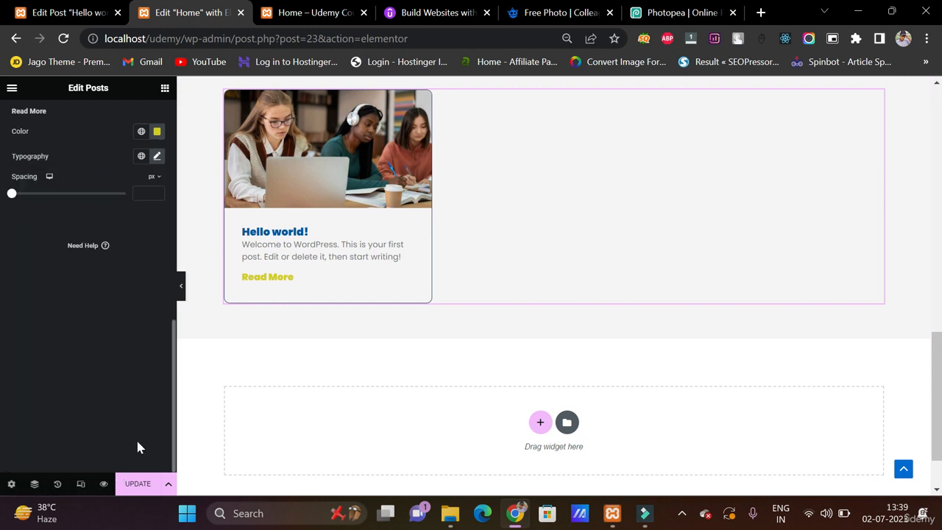
Step: Save the page update and review the refreshed live Home page from the hero section to the Blog section
{"action": "left_click", "coordinate": [136, 484]}
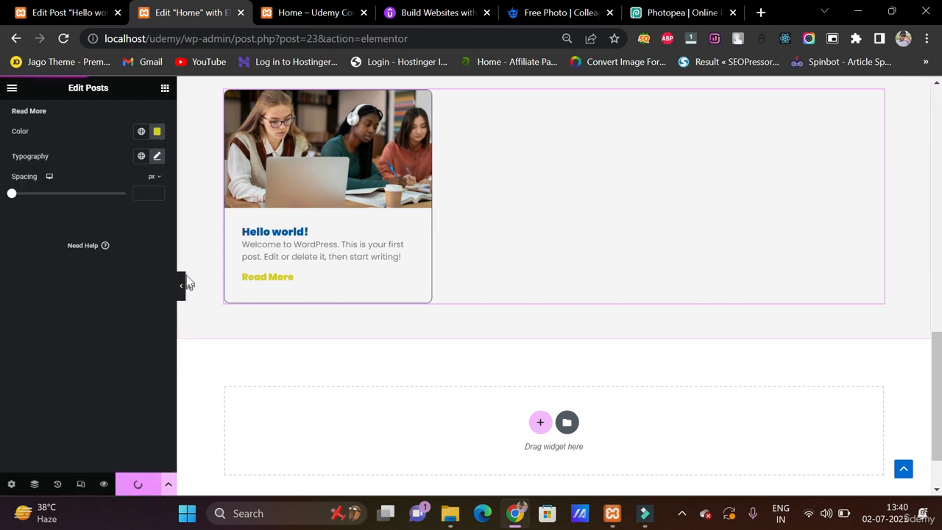
{"action": "left_click", "coordinate": [311, 15]}
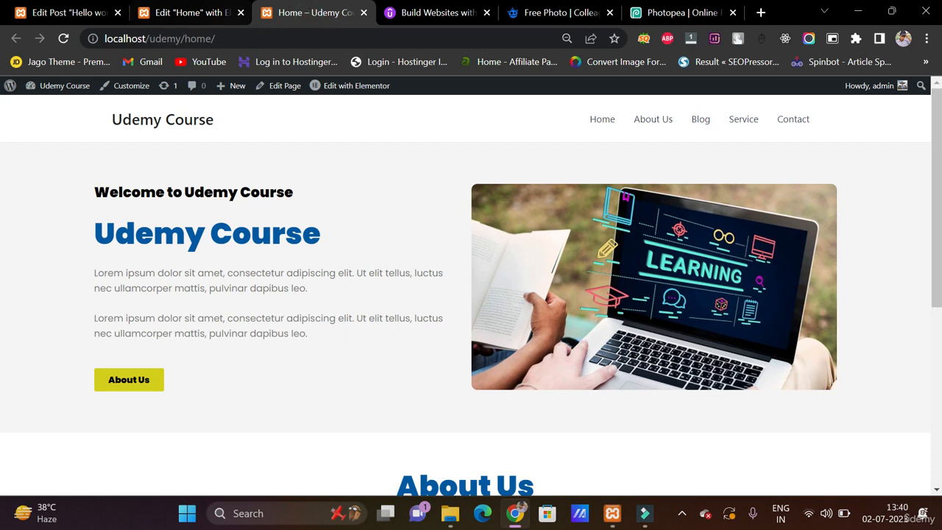
{"action": "left_click", "coordinate": [63, 38]}
{"action": "scroll", "coordinate": [259, 250], "scroll_direction": "down", "scroll_amount": 5}
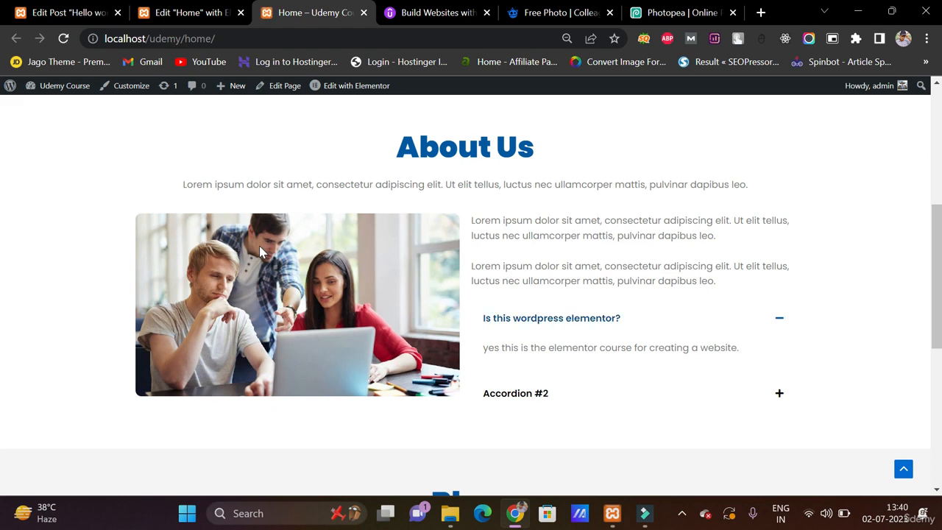
{"action": "scroll", "coordinate": [332, 343], "scroll_direction": "down", "scroll_amount": 5}
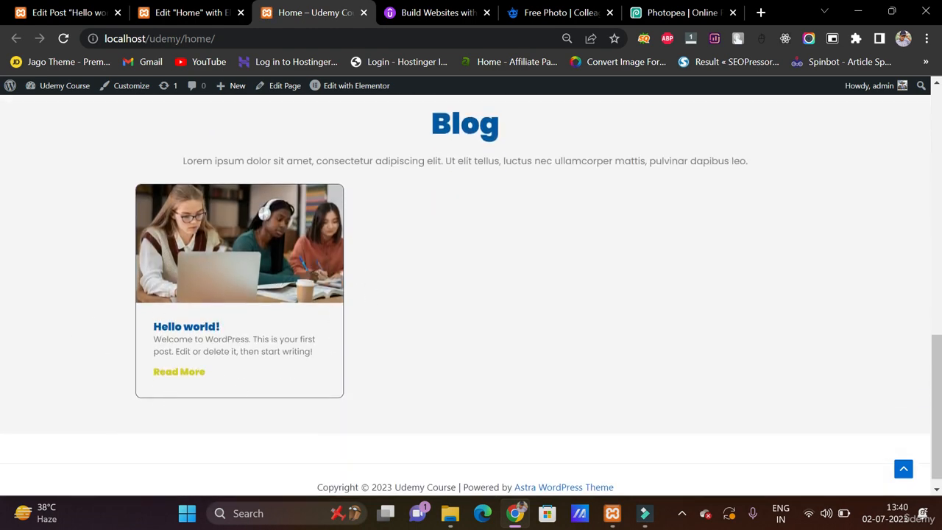
{"action": "scroll", "coordinate": [452, 131], "scroll_direction": "up", "scroll_amount": 10}
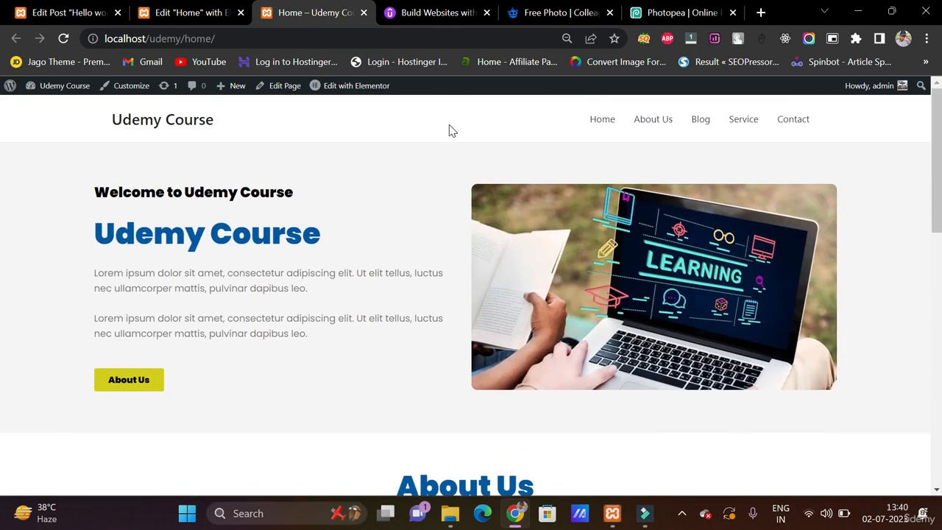
{"action": "scroll", "coordinate": [452, 131], "scroll_direction": "down", "scroll_amount": 10}
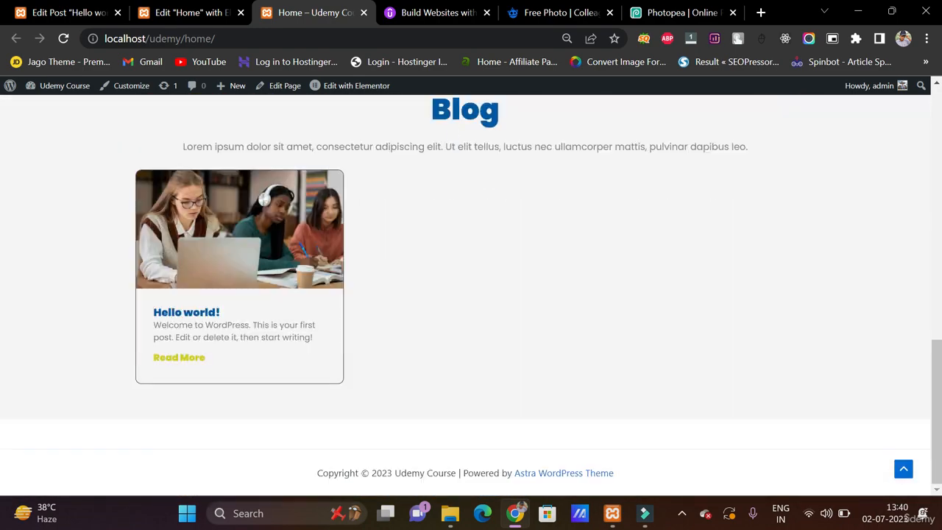
{"action": "scroll", "coordinate": [452, 130], "scroll_direction": "up", "scroll_amount": 5}
{"action": "scroll", "coordinate": [451, 130], "scroll_direction": "up", "scroll_amount": 5}
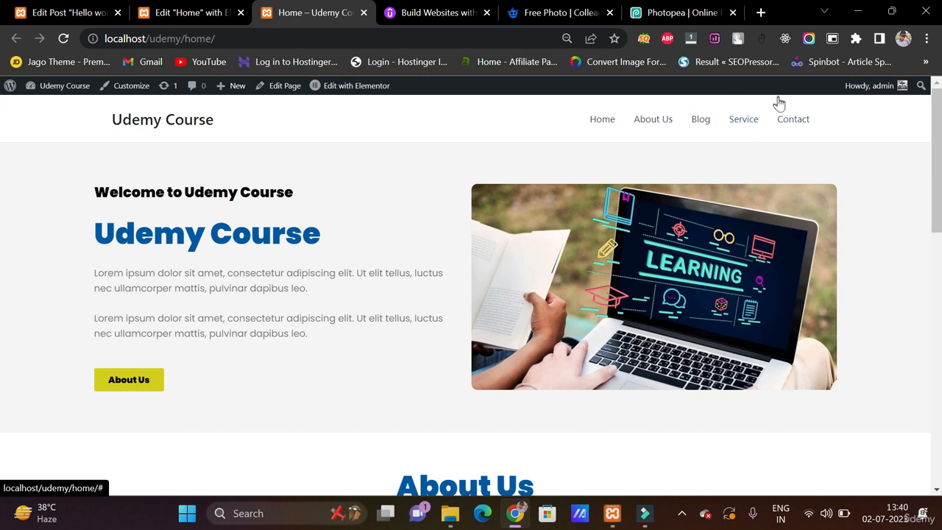
Step: Switch back to the Elementor editor and paste a copy of the About Us section into the empty area below the Blog section
{"action": "left_click", "coordinate": [210, 13]}
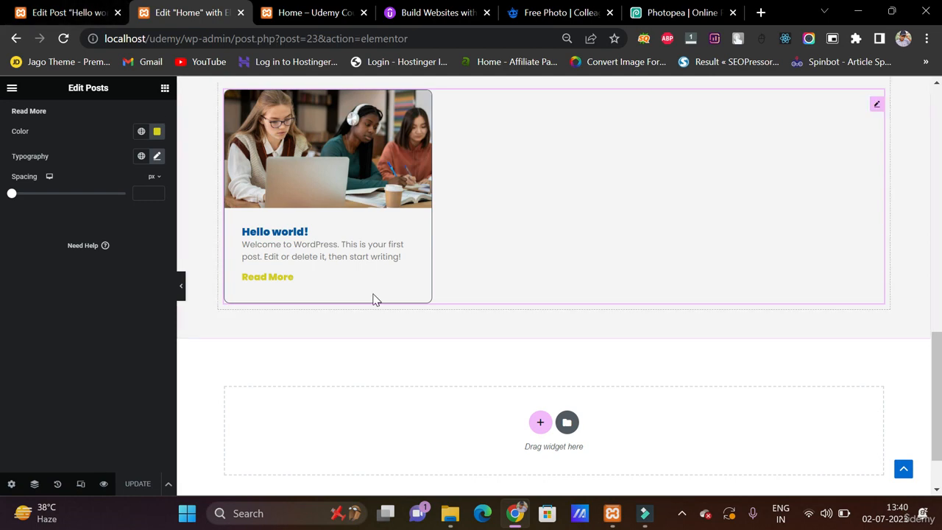
{"action": "scroll", "coordinate": [374, 296], "scroll_direction": "up", "scroll_amount": 3}
{"action": "scroll", "coordinate": [373, 293], "scroll_direction": "up", "scroll_amount": 4}
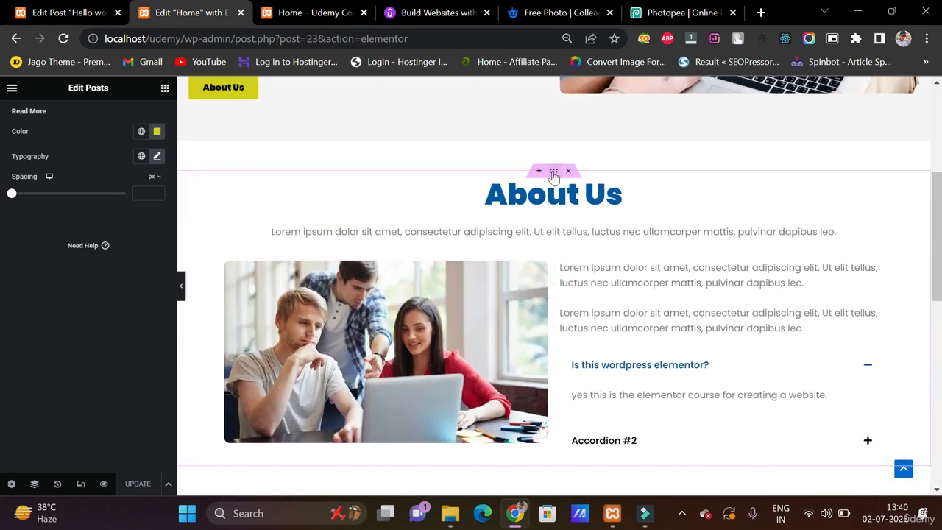
{"action": "right_click", "coordinate": [553, 175]}
{"action": "left_click", "coordinate": [579, 223]}
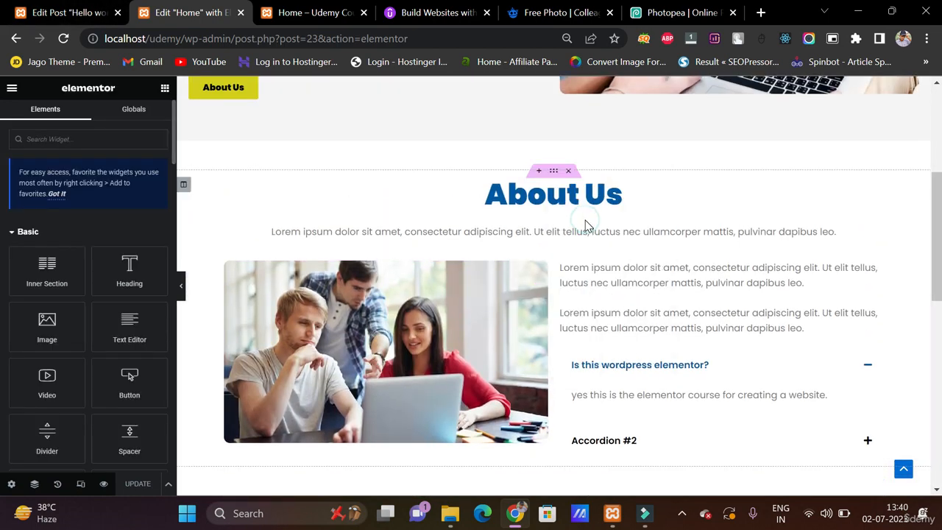
{"action": "scroll", "coordinate": [585, 220], "scroll_direction": "down", "scroll_amount": 10}
{"action": "right_click", "coordinate": [540, 346]}
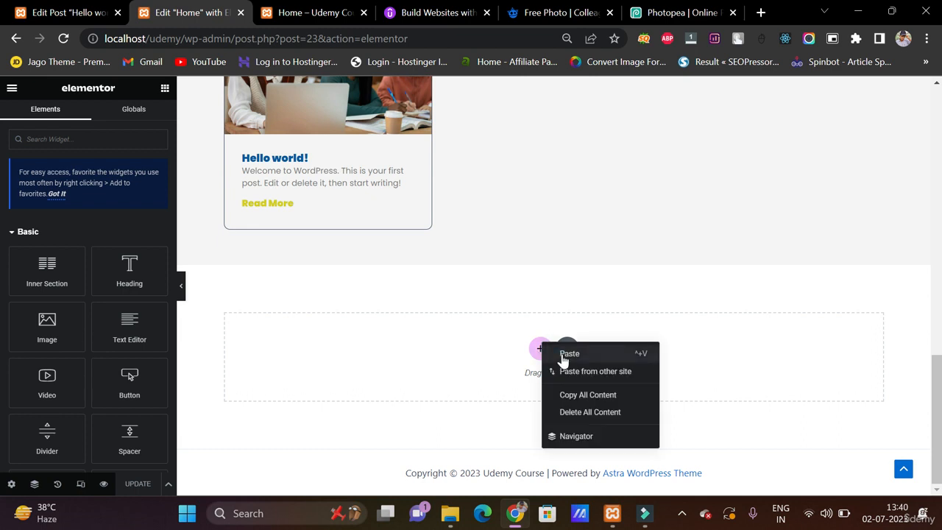
{"action": "left_click", "coordinate": [563, 354]}
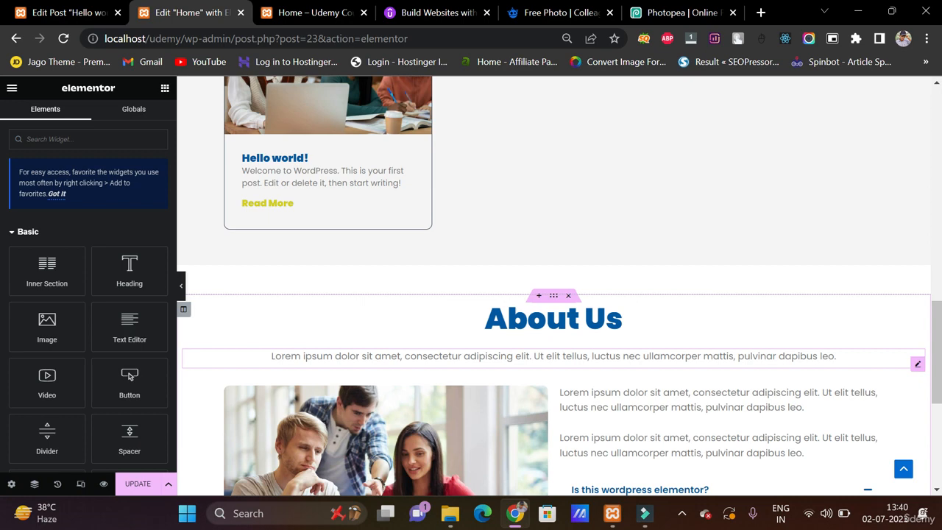
Step: Change the pasted section's heading to "Services" and delete its inner section containing the image, text and accordion
{"action": "left_click", "coordinate": [594, 323]}
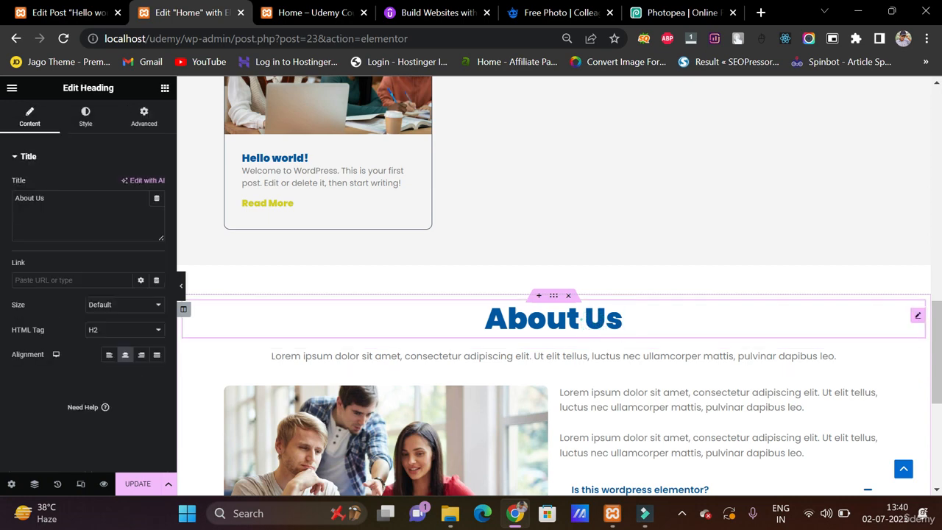
{"action": "key", "text": "ctrl+a"}
{"action": "key", "text": "BackSpace"}
{"action": "type", "text": "Se"}
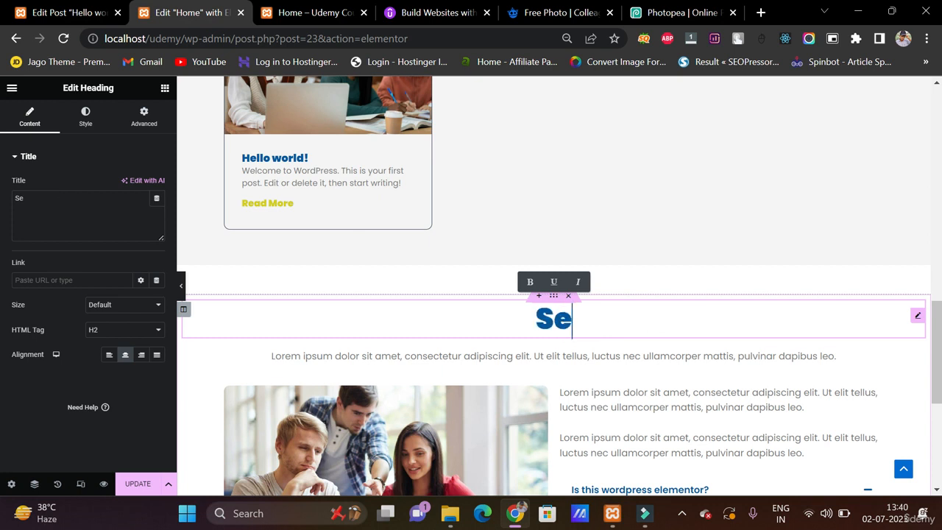
{"action": "type", "text": "rvices"}
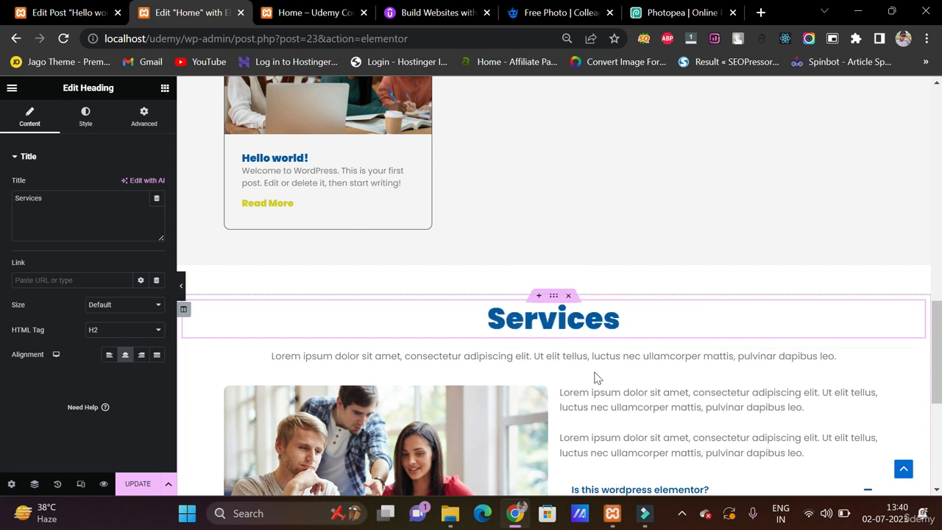
{"action": "scroll", "coordinate": [589, 324], "scroll_direction": "down", "scroll_amount": 1}
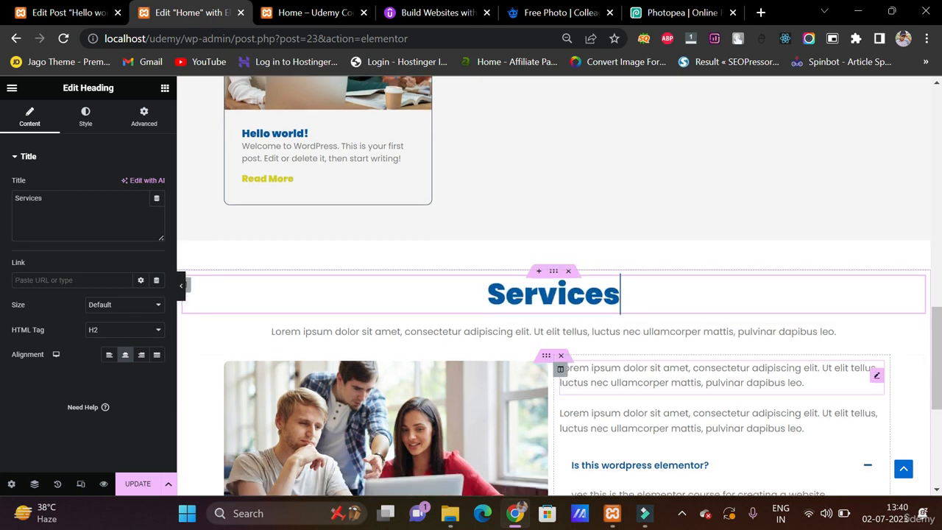
{"action": "left_click", "coordinate": [561, 357]}
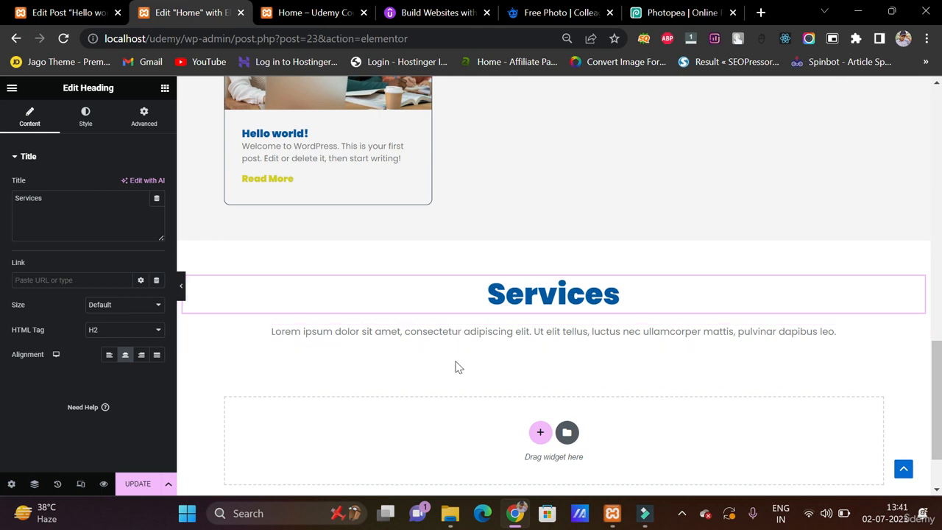
Step: Add a two-column Inner Section beneath the description text of the Services section
{"action": "left_click", "coordinate": [164, 89]}
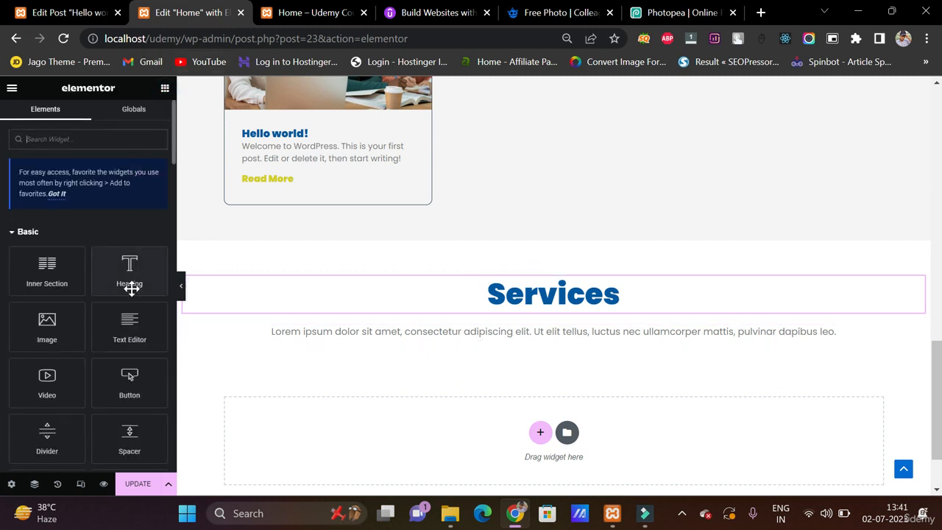
{"action": "scroll", "coordinate": [123, 261], "scroll_direction": "down", "scroll_amount": 15}
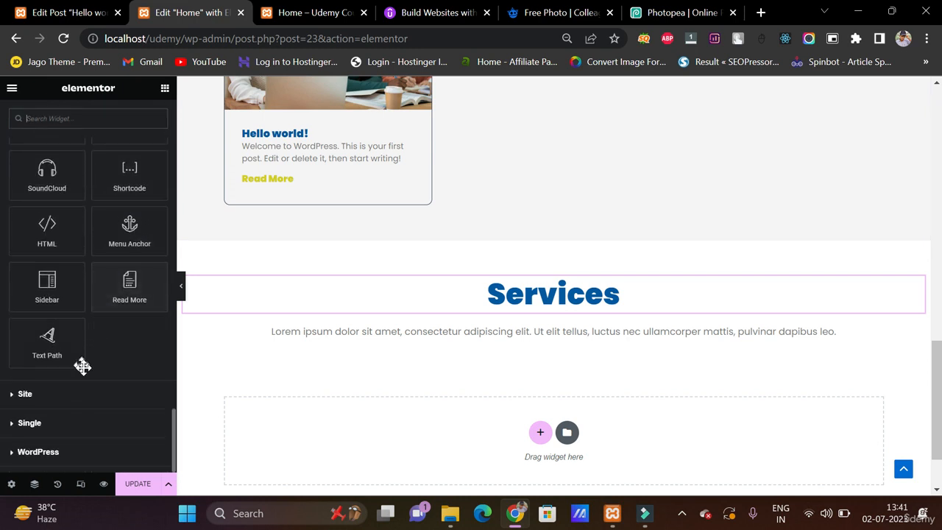
{"action": "scroll", "coordinate": [84, 288], "scroll_direction": "up", "scroll_amount": 4}
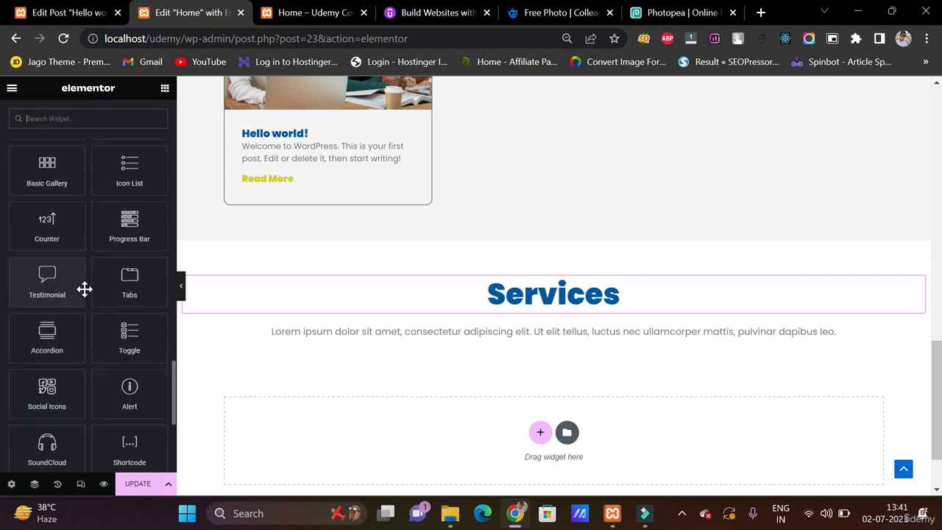
{"action": "scroll", "coordinate": [84, 288], "scroll_direction": "up", "scroll_amount": 2}
{"action": "scroll", "coordinate": [78, 238], "scroll_direction": "up", "scroll_amount": 3}
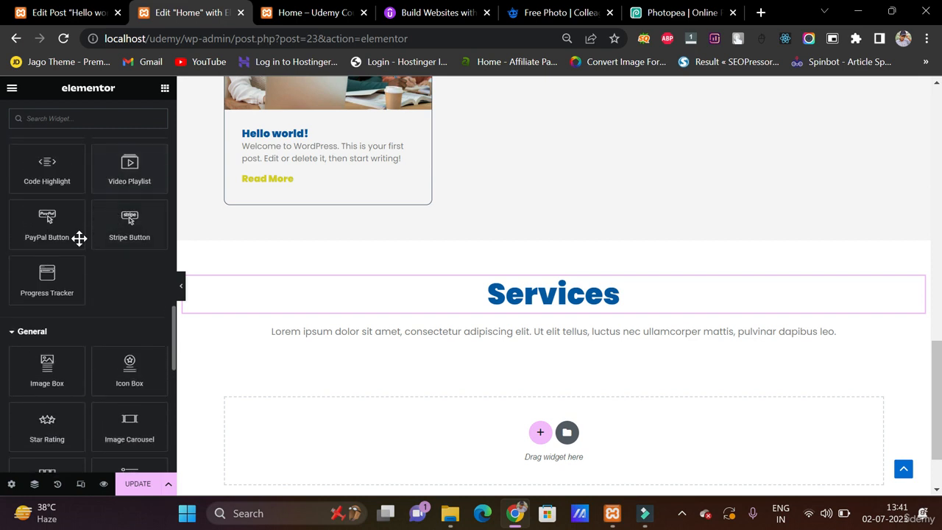
{"action": "scroll", "coordinate": [88, 234], "scroll_direction": "up", "scroll_amount": 2}
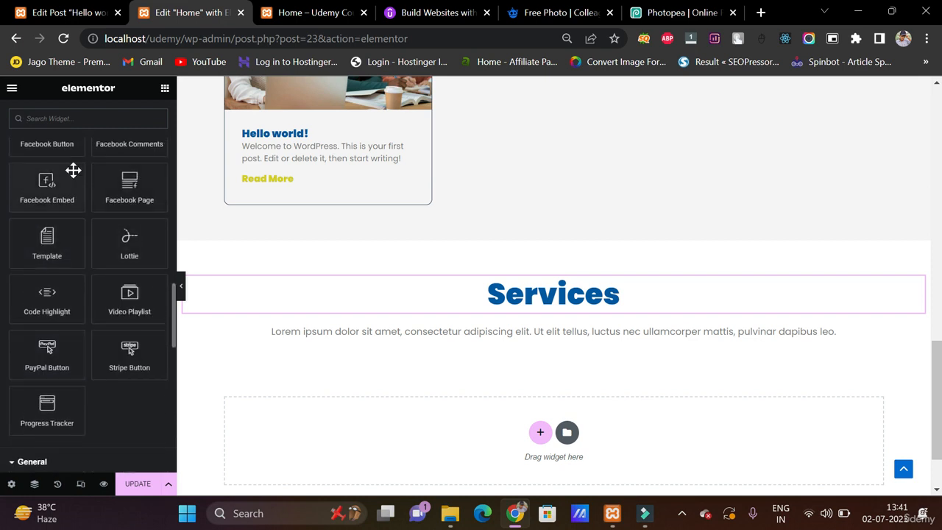
{"action": "scroll", "coordinate": [72, 199], "scroll_direction": "up", "scroll_amount": 10}
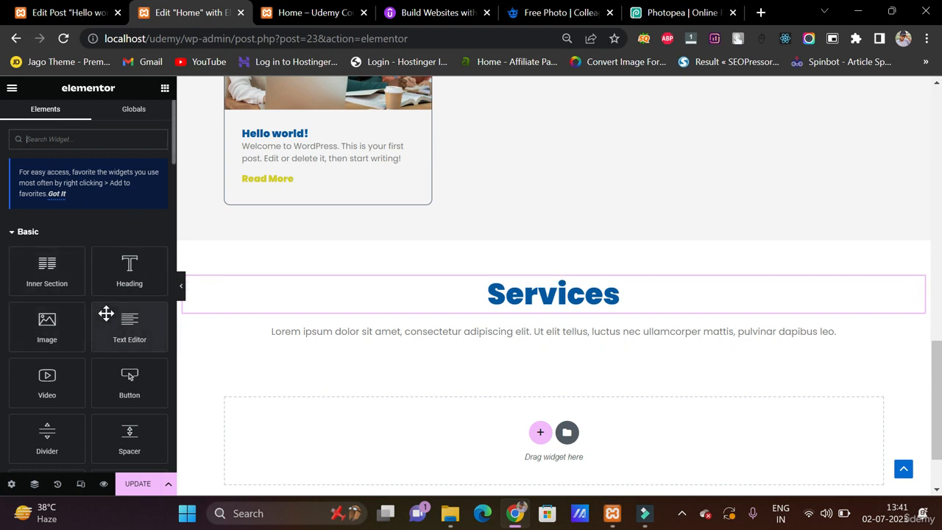
{"action": "scroll", "coordinate": [106, 314], "scroll_direction": "down", "scroll_amount": 3}
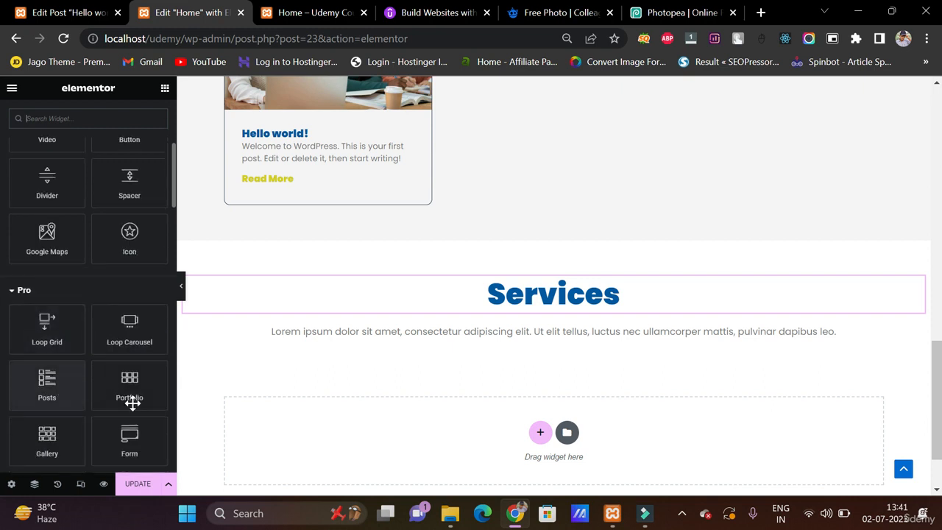
{"action": "scroll", "coordinate": [137, 407], "scroll_direction": "up", "scroll_amount": 3}
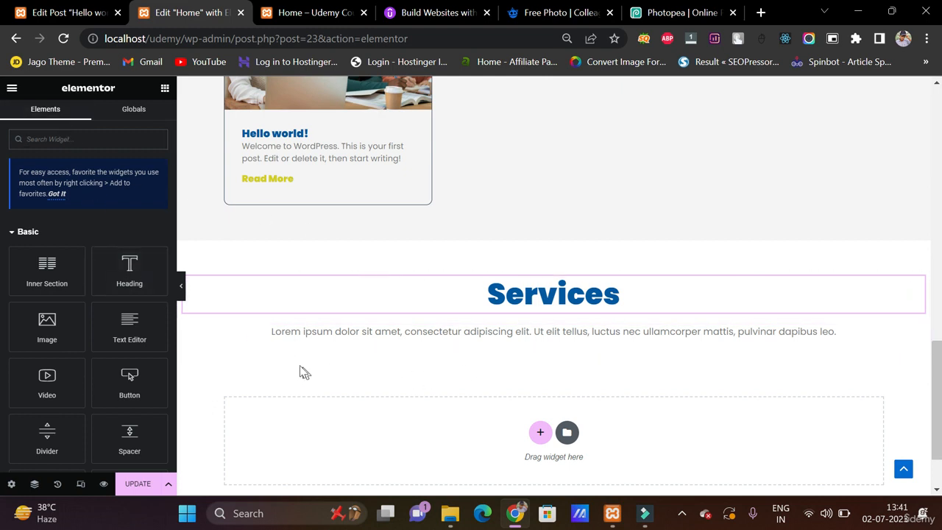
{"action": "left_click_drag", "start_coordinate": [49, 270], "coordinate": [332, 348]}
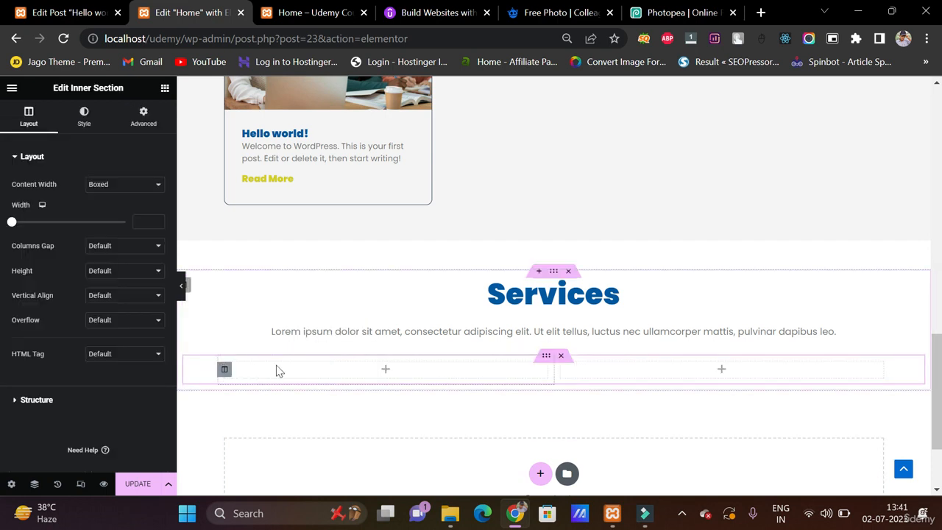
Step: Find the Icon Box widget by searching for "ic" and place it in the first column of the Services inner section
{"action": "scroll", "coordinate": [234, 140], "scroll_direction": "up", "scroll_amount": 15}
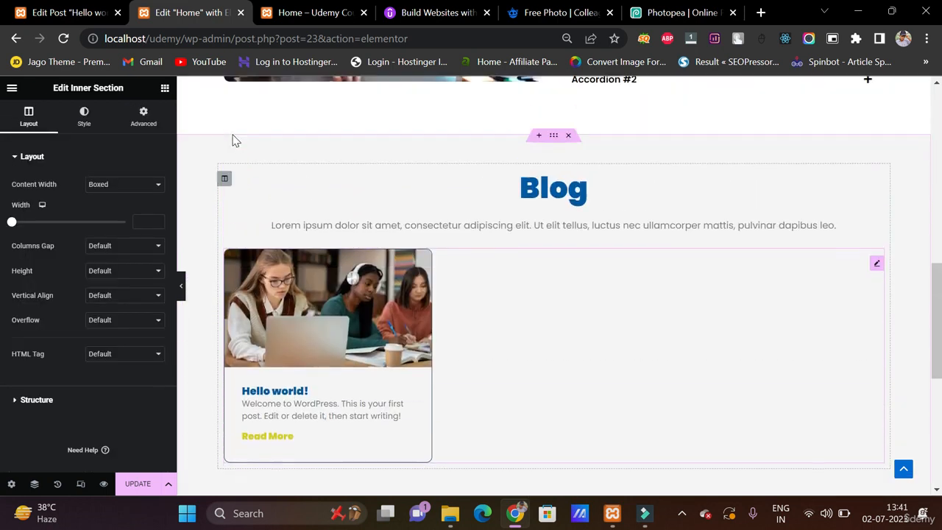
{"action": "scroll", "coordinate": [238, 332], "scroll_direction": "down", "scroll_amount": 15}
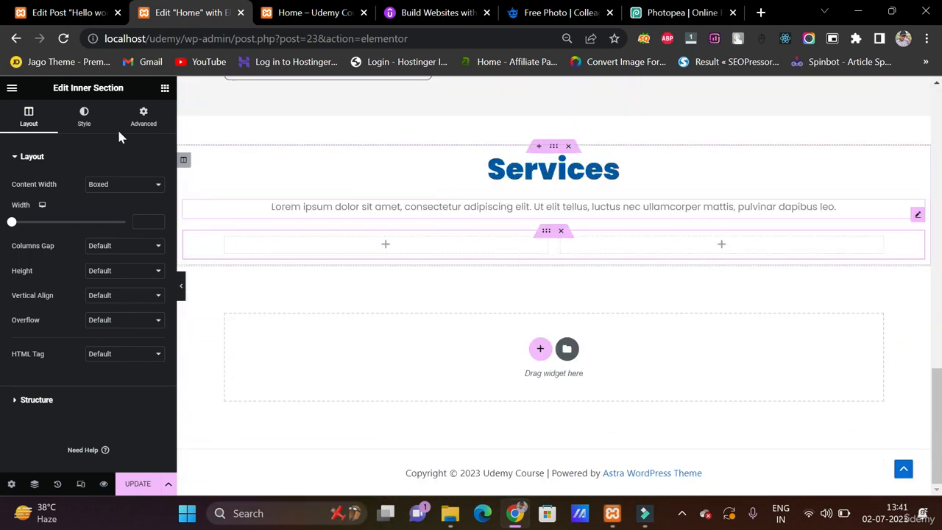
{"action": "left_click", "coordinate": [165, 91]}
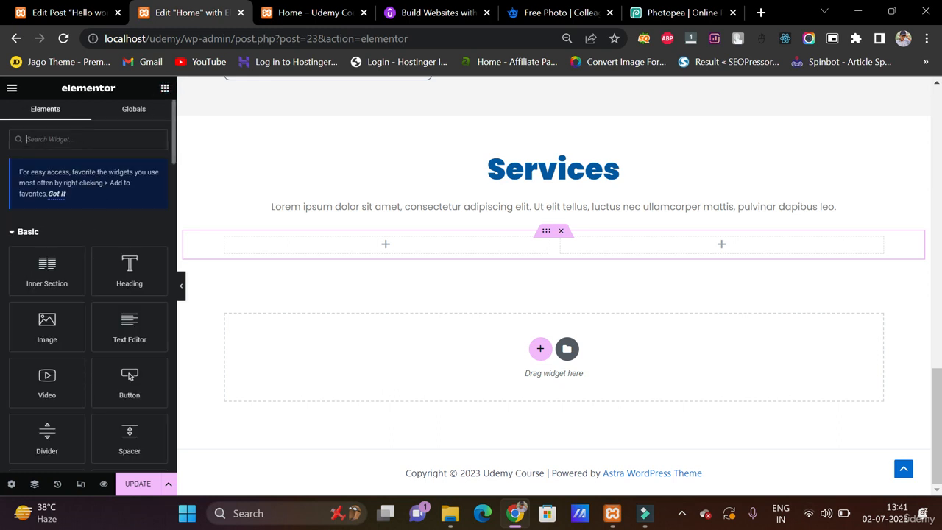
{"action": "type", "text": "ic"}
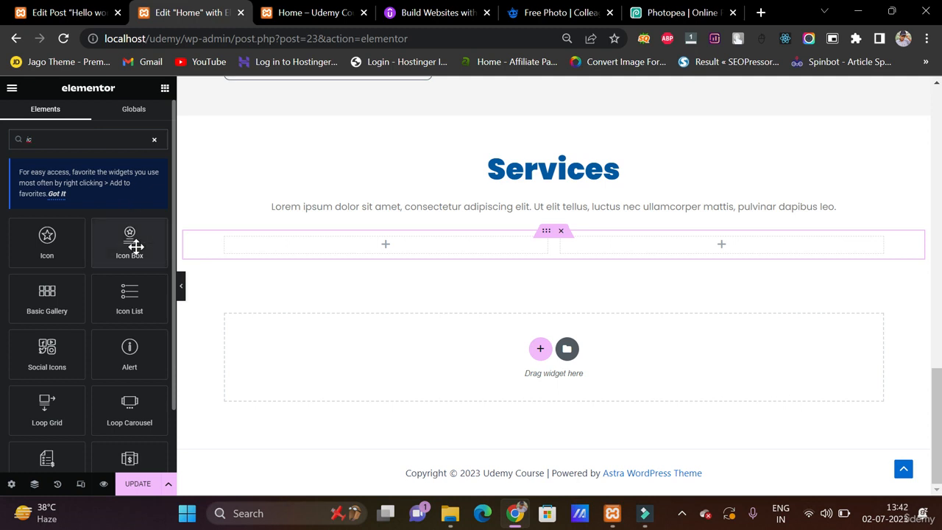
{"action": "left_click_drag", "start_coordinate": [135, 246], "coordinate": [313, 245]}
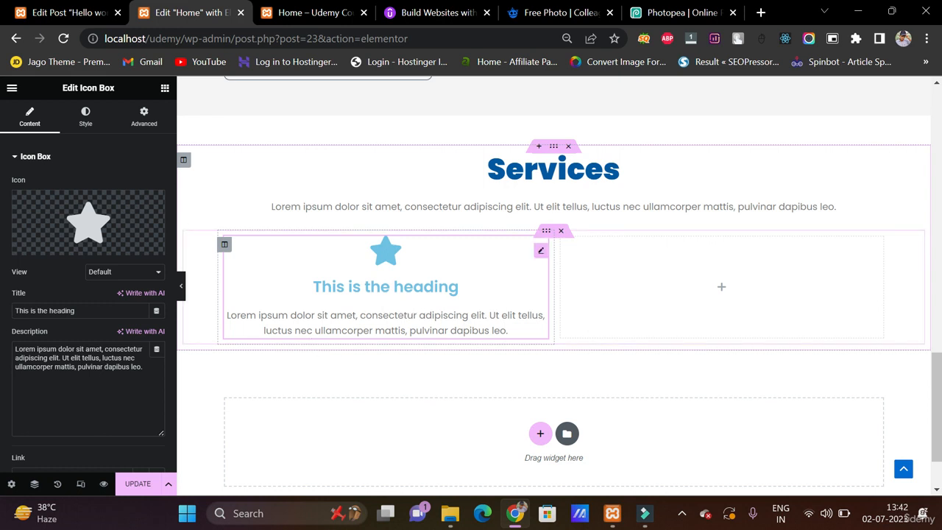
Step: Replace the Icon Box's star with the outlined WordPress logo, found by searching the icon library for "word"
{"action": "mouse_move", "coordinate": [68, 242]}
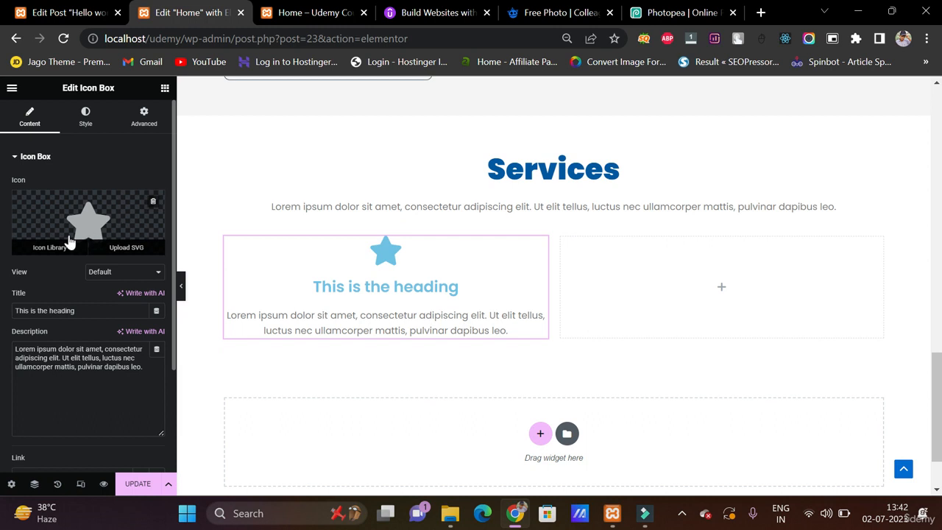
{"action": "left_click", "coordinate": [103, 219]}
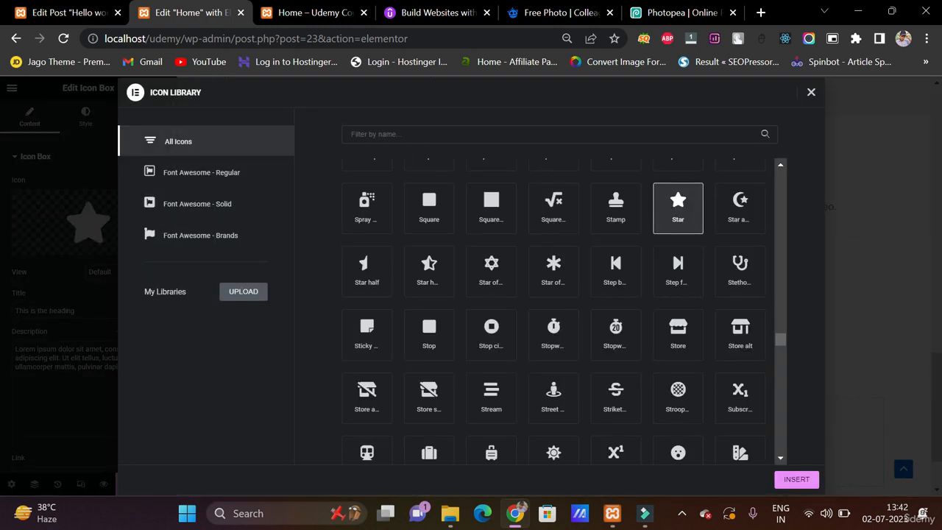
{"action": "type", "text": "ude"}
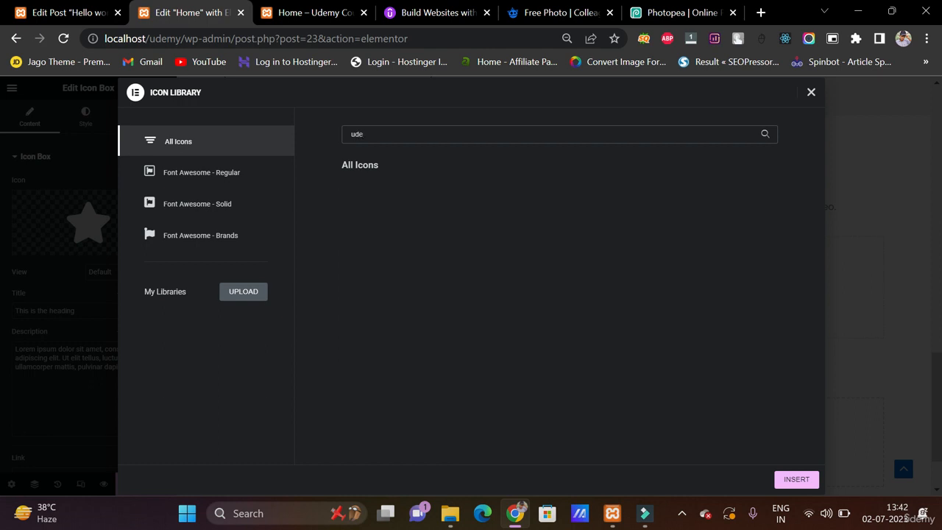
{"action": "key", "text": "BackSpace"}
{"action": "key", "text": "BackSpace"}
{"action": "key", "text": "BackSpace"}
{"action": "type", "text": "word"}
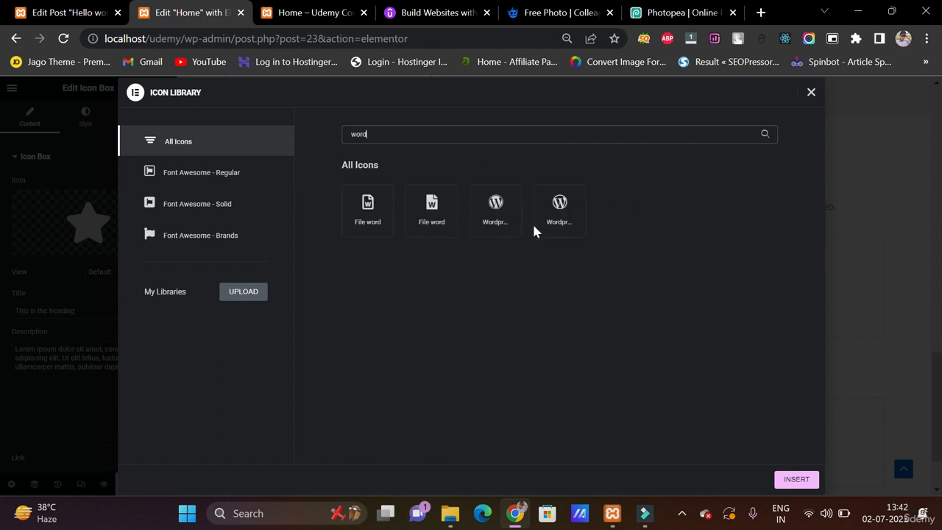
{"action": "left_click", "coordinate": [537, 227]}
{"action": "left_click", "coordinate": [785, 479]}
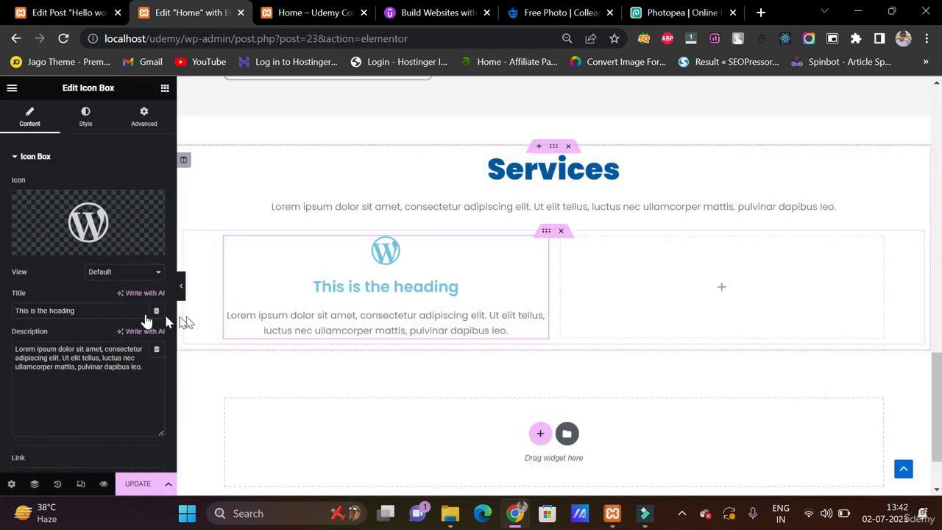
Step: Set the title of the Icon Box to "Learn WordPress"
{"action": "triple_click", "coordinate": [117, 309]}
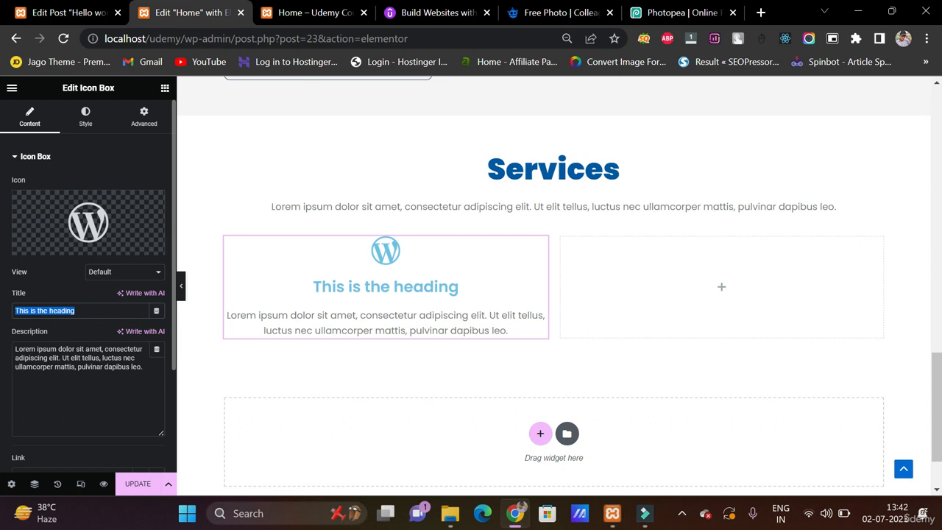
{"action": "type", "text": "Le"}
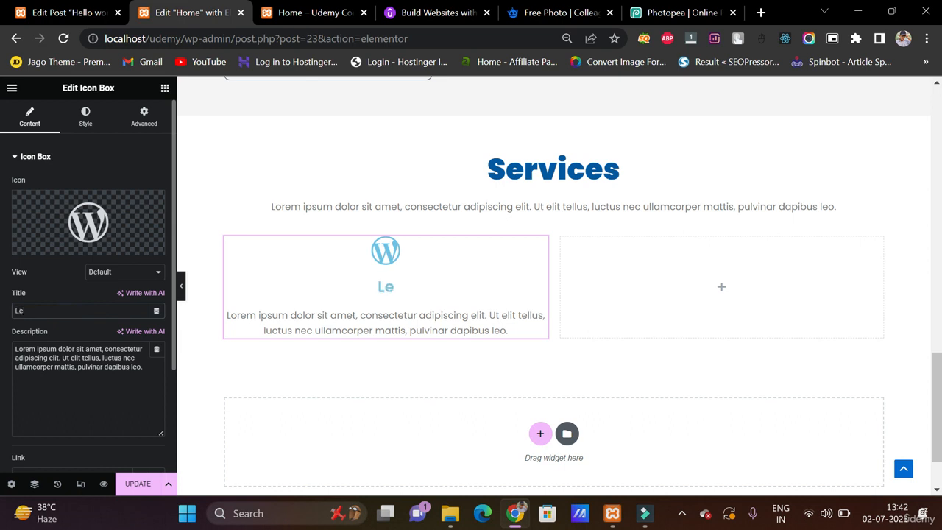
{"action": "type", "text": "arn W"}
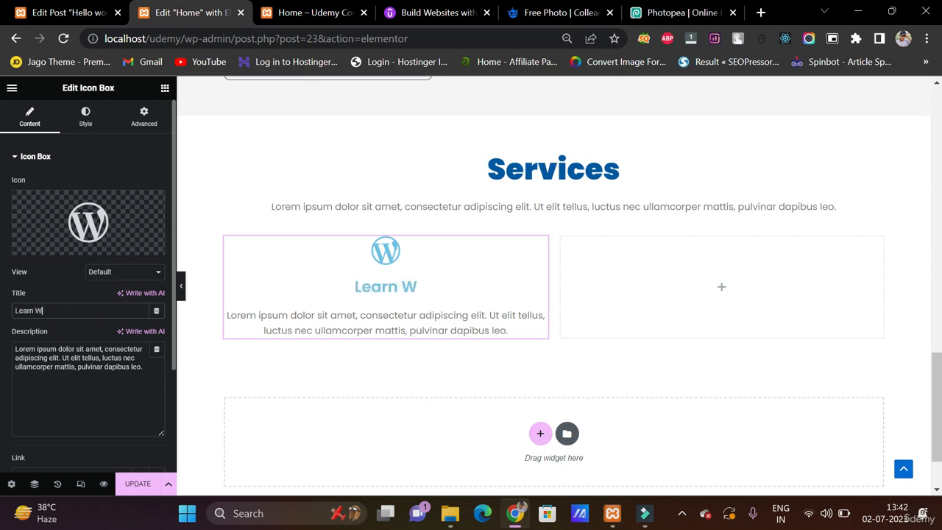
{"action": "type", "text": "ordpress"}
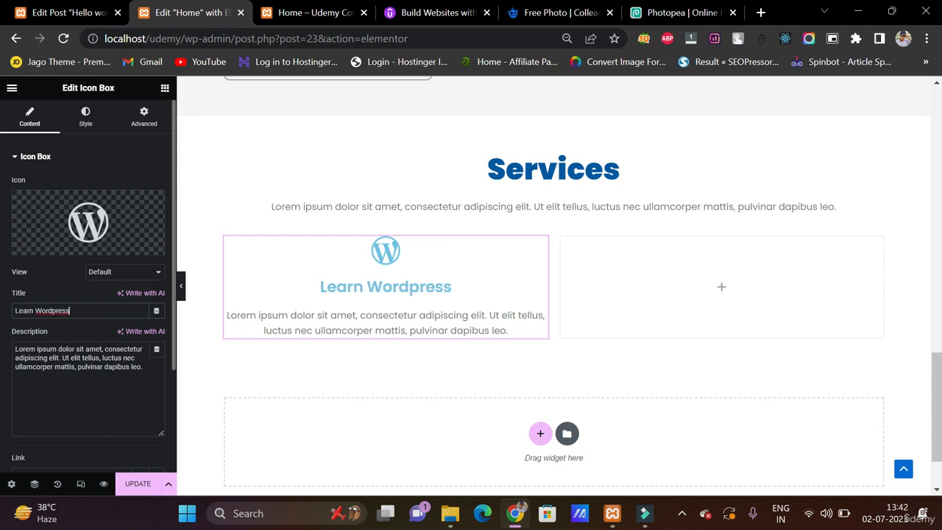
{"action": "left_click", "coordinate": [57, 310]}
{"action": "key", "text": "BackSpace"}
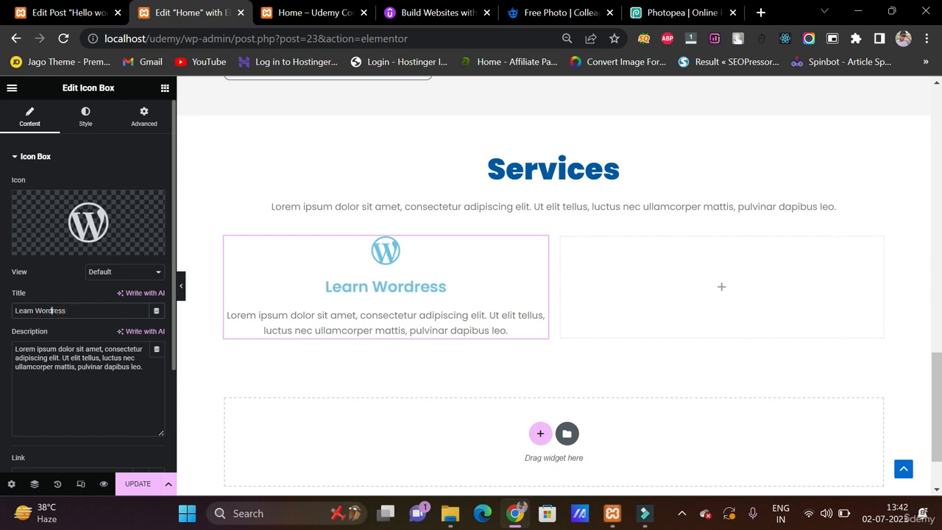
{"action": "type", "text": "P"}
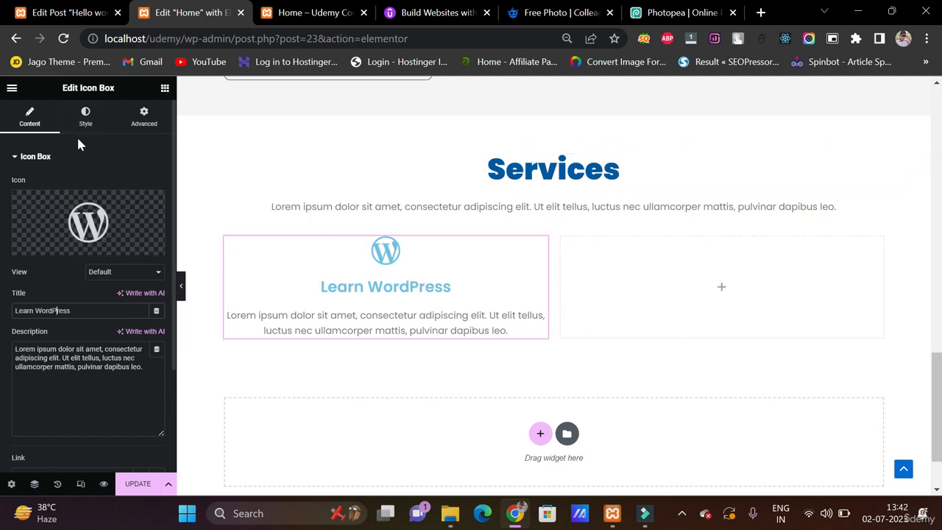
Step: Copy the hex code #D2CE1B of the Read More link color from the Posts widget in the Blog section
{"action": "scroll", "coordinate": [401, 193], "scroll_direction": "up", "scroll_amount": 4}
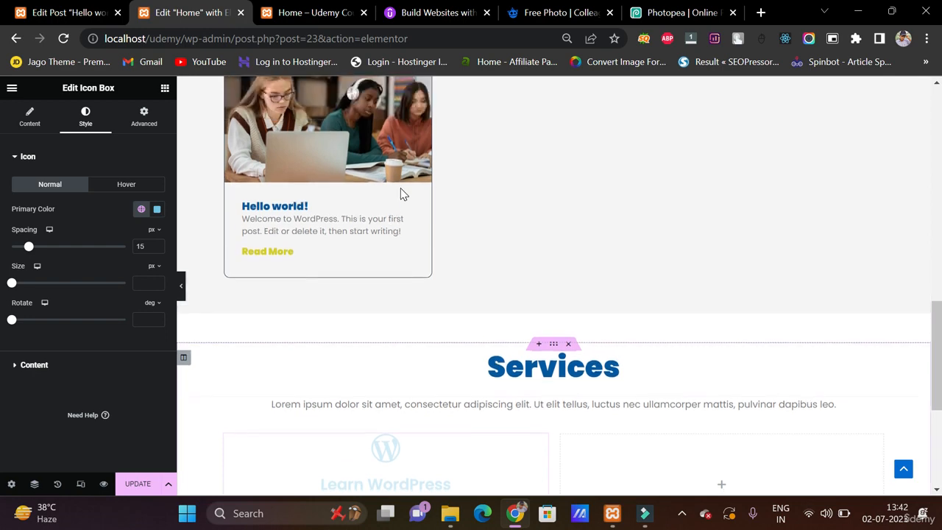
{"action": "scroll", "coordinate": [401, 193], "scroll_direction": "down", "scroll_amount": 5}
{"action": "scroll", "coordinate": [381, 113], "scroll_direction": "up", "scroll_amount": 4}
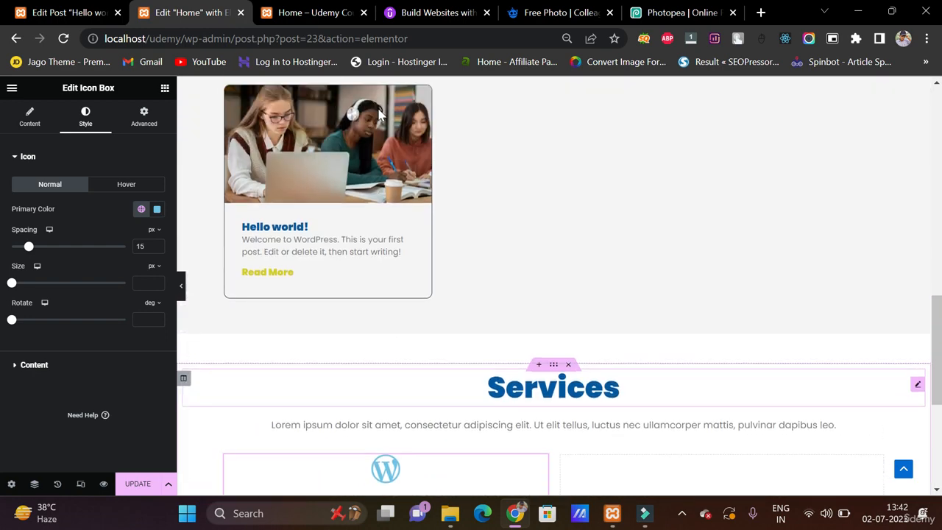
{"action": "left_click", "coordinate": [270, 271]}
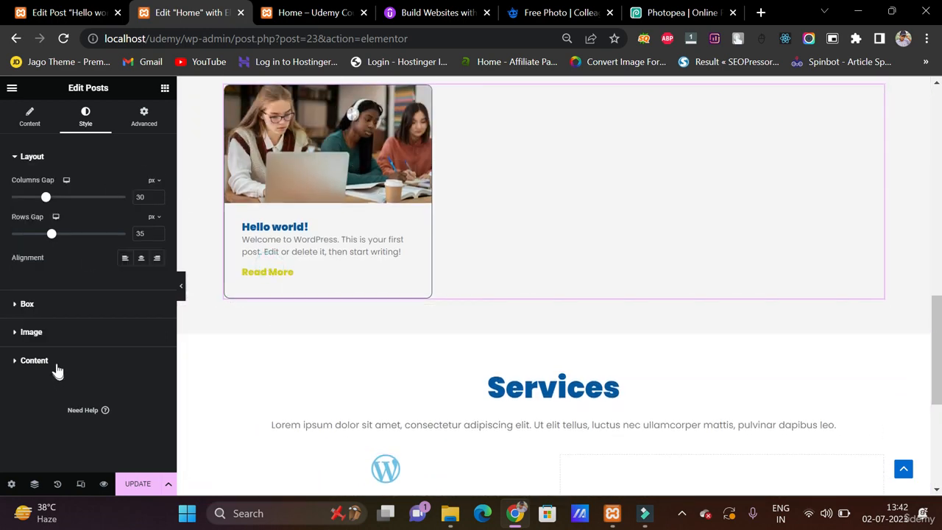
{"action": "left_click", "coordinate": [154, 359]}
{"action": "scroll", "coordinate": [152, 348], "scroll_direction": "down", "scroll_amount": 5}
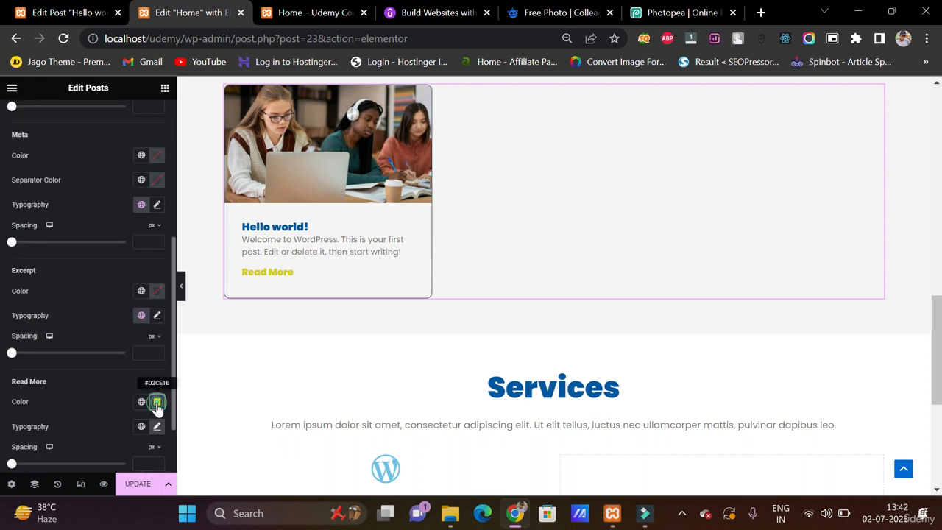
{"action": "left_click", "coordinate": [157, 403]}
{"action": "key", "text": "ctrl+c"}
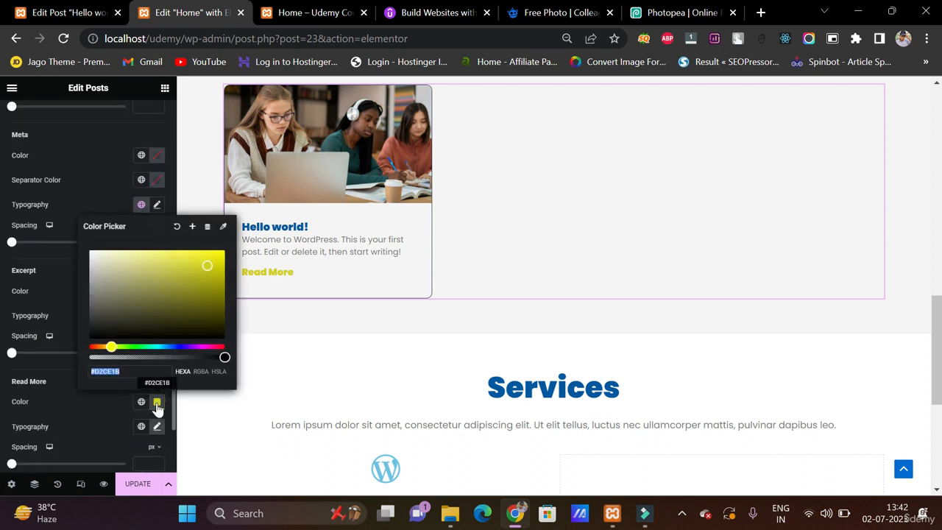
Step: Set the primary color of the Learn WordPress Icon Box's icon to #D2CE1B
{"action": "scroll", "coordinate": [221, 398], "scroll_direction": "down", "scroll_amount": 3}
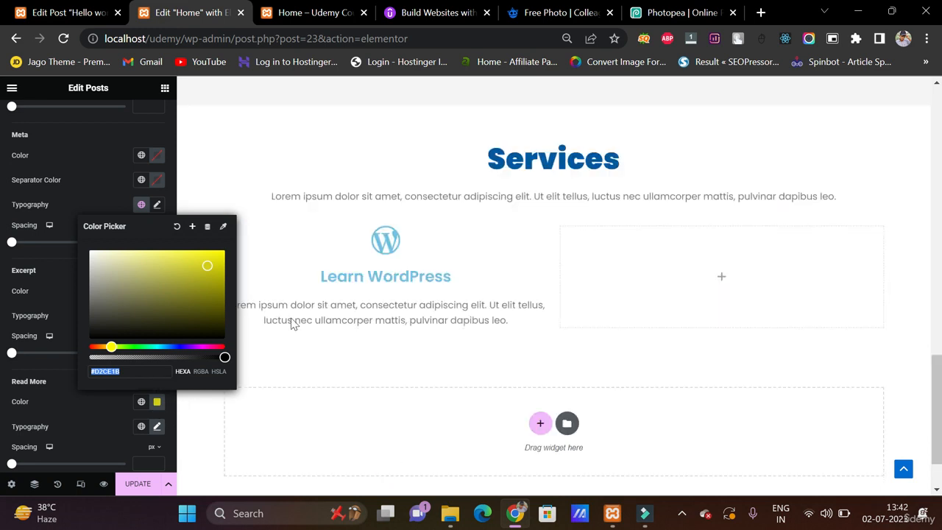
{"action": "left_click", "coordinate": [361, 259]}
{"action": "left_click", "coordinate": [361, 259]}
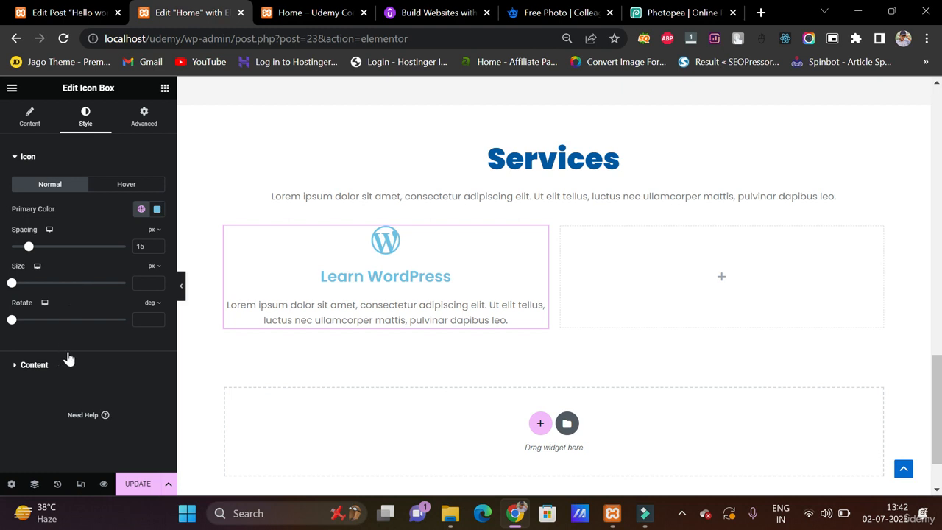
{"action": "left_click", "coordinate": [160, 212]}
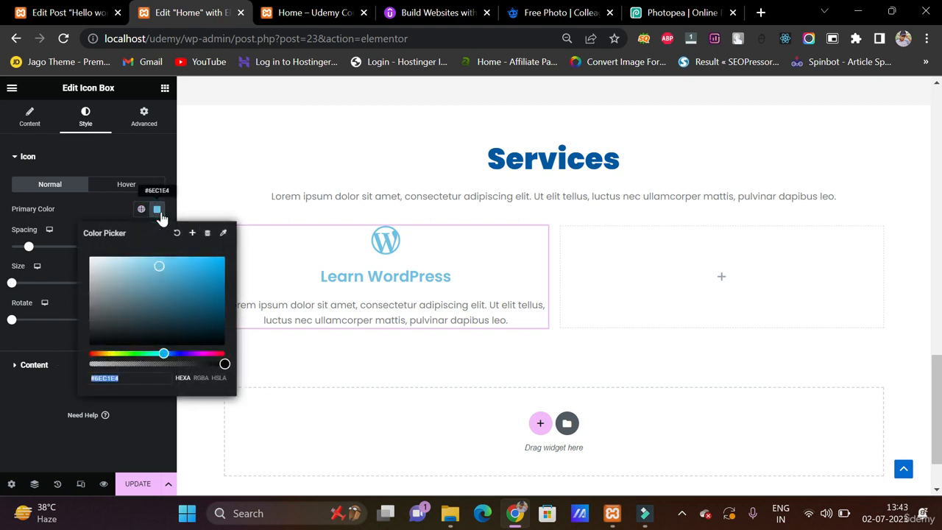
{"action": "key", "text": "ctrl+v"}
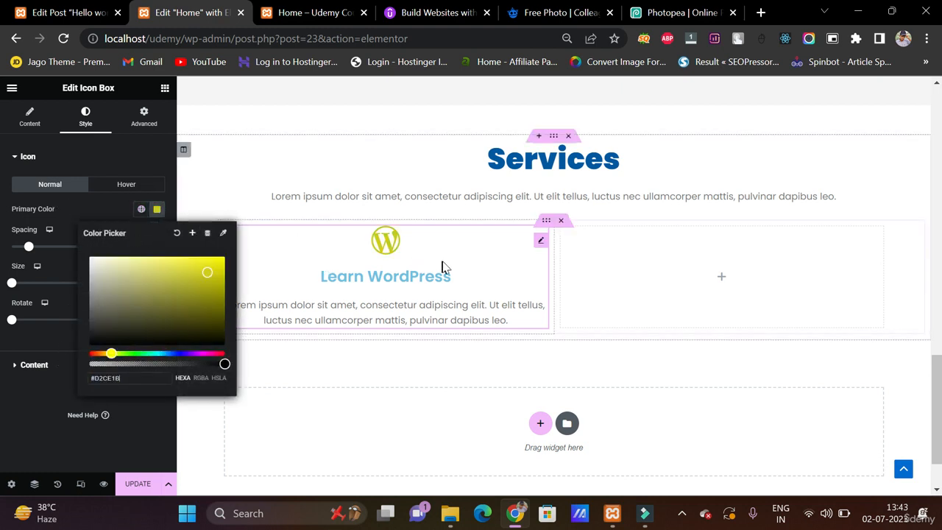
{"action": "left_click", "coordinate": [71, 213]}
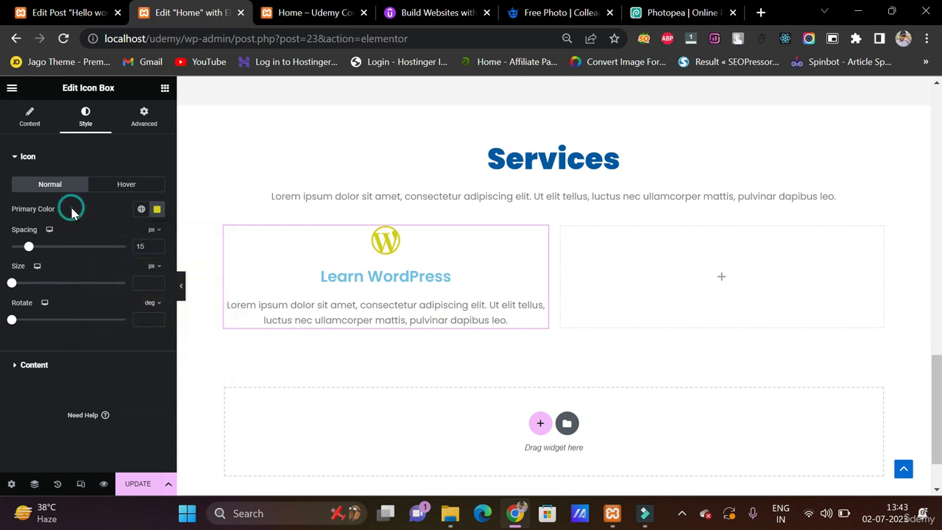
Step: Give the Icon Box title the global color blue and a font weight of 900 (Black)
{"action": "left_click", "coordinate": [65, 364]}
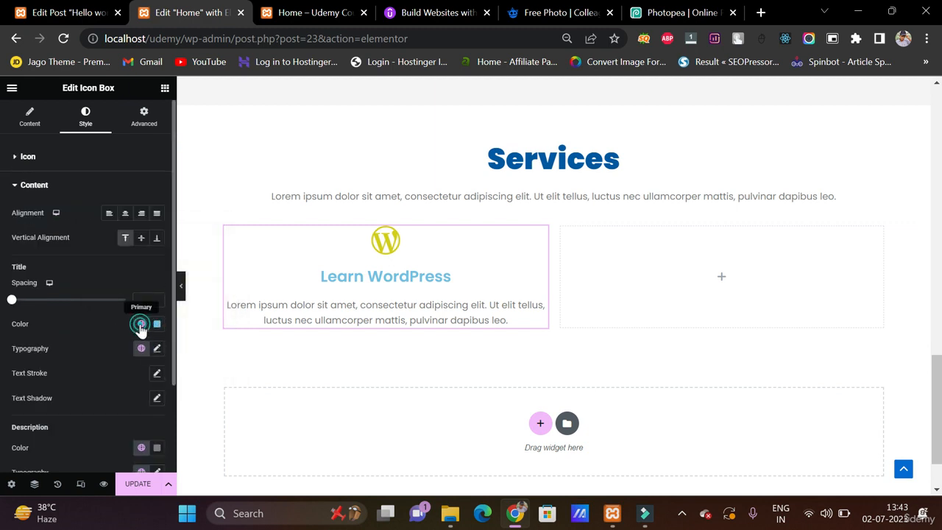
{"action": "left_click", "coordinate": [141, 325]}
{"action": "left_click", "coordinate": [82, 278]}
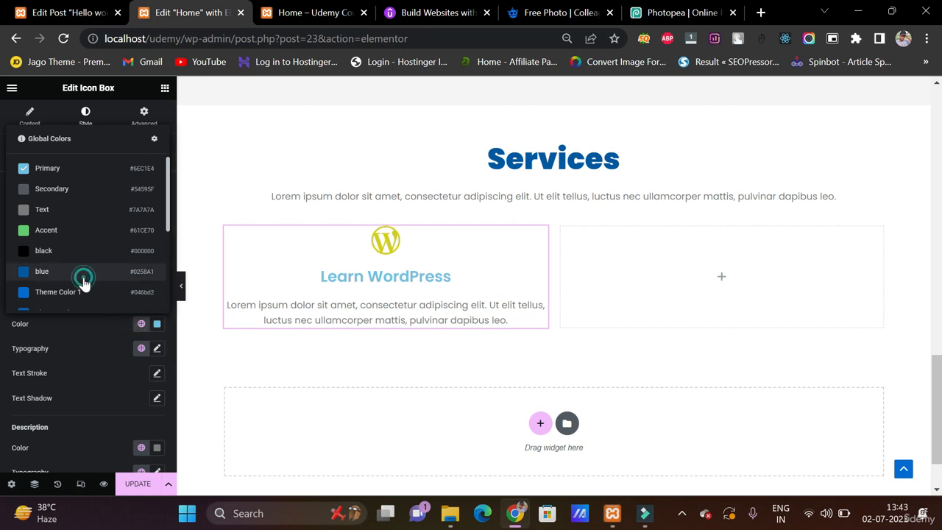
{"action": "left_click", "coordinate": [155, 354]}
{"action": "scroll", "coordinate": [103, 368], "scroll_direction": "down", "scroll_amount": 2}
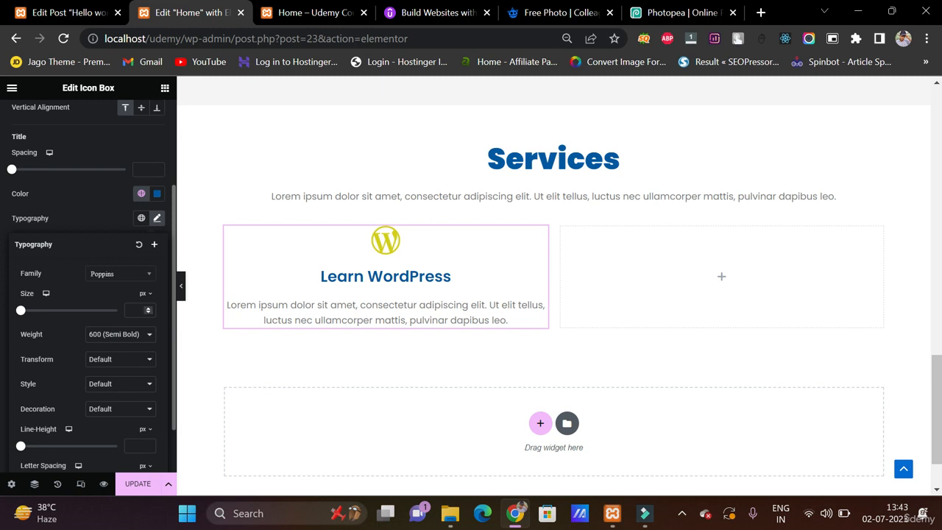
{"action": "left_click", "coordinate": [135, 336]}
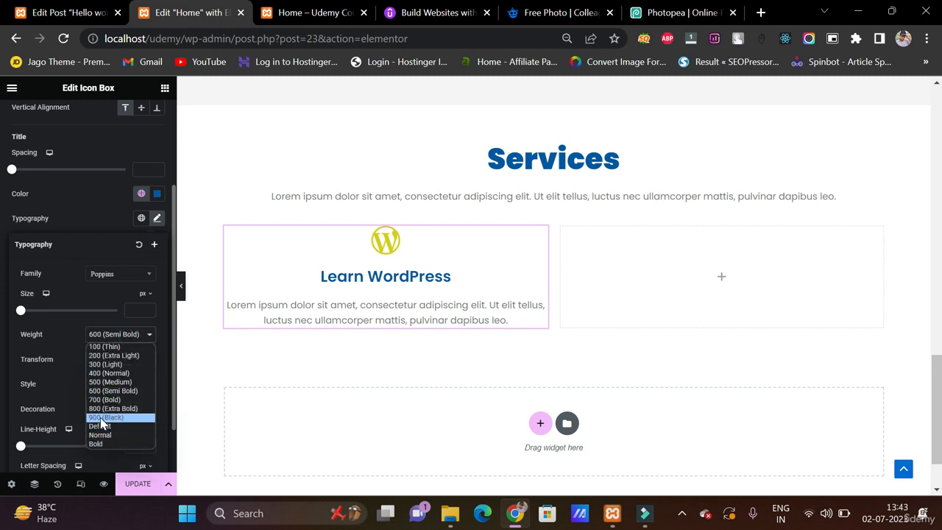
{"action": "left_click", "coordinate": [103, 417]}
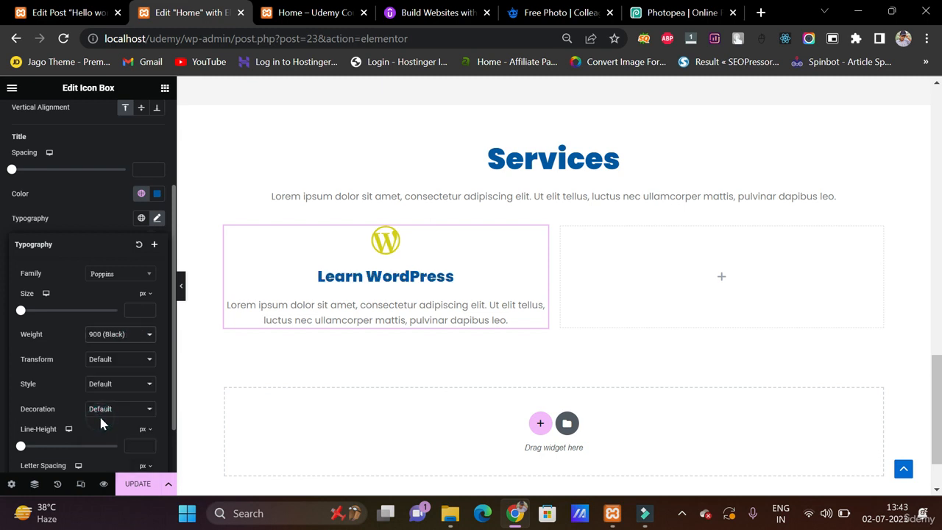
{"action": "left_click", "coordinate": [77, 201]}
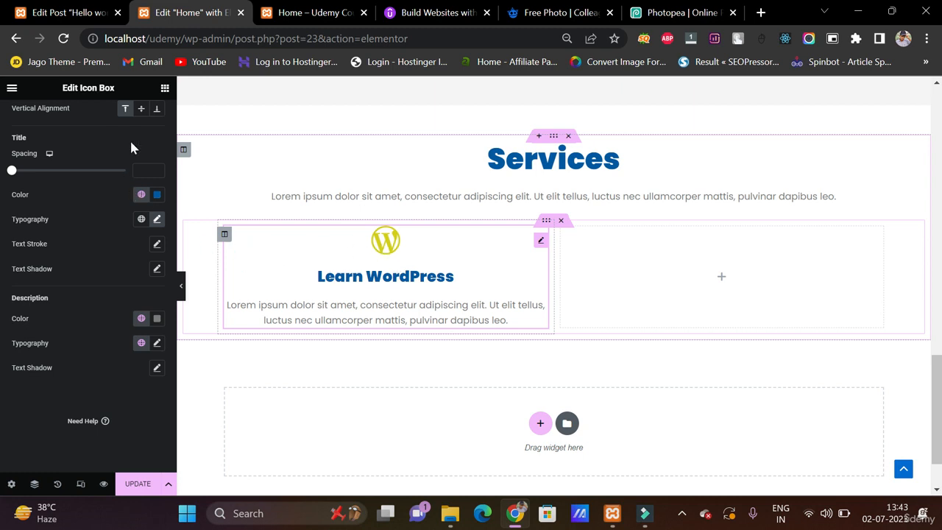
{"action": "scroll", "coordinate": [113, 267], "scroll_direction": "up", "scroll_amount": 2}
{"action": "left_click", "coordinate": [141, 116]}
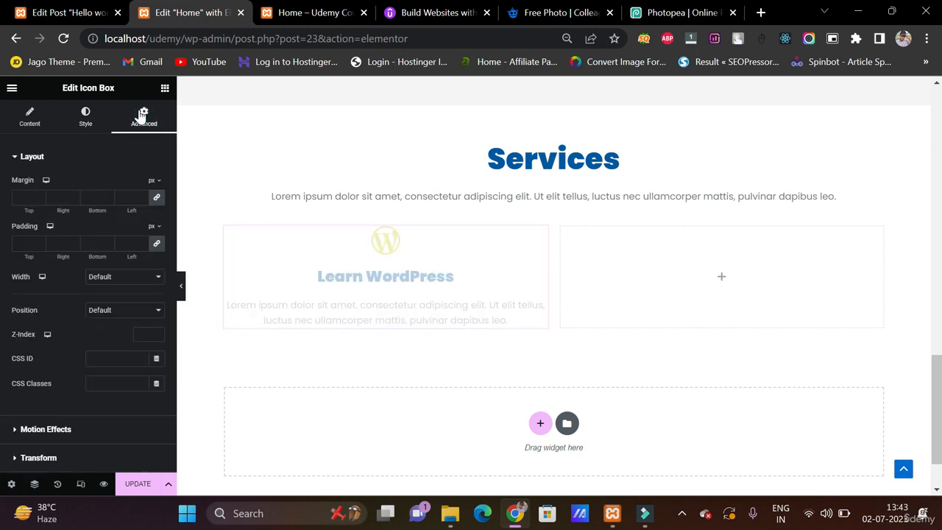
{"action": "scroll", "coordinate": [42, 376], "scroll_direction": "down", "scroll_amount": 3}
{"action": "left_click", "coordinate": [31, 407]}
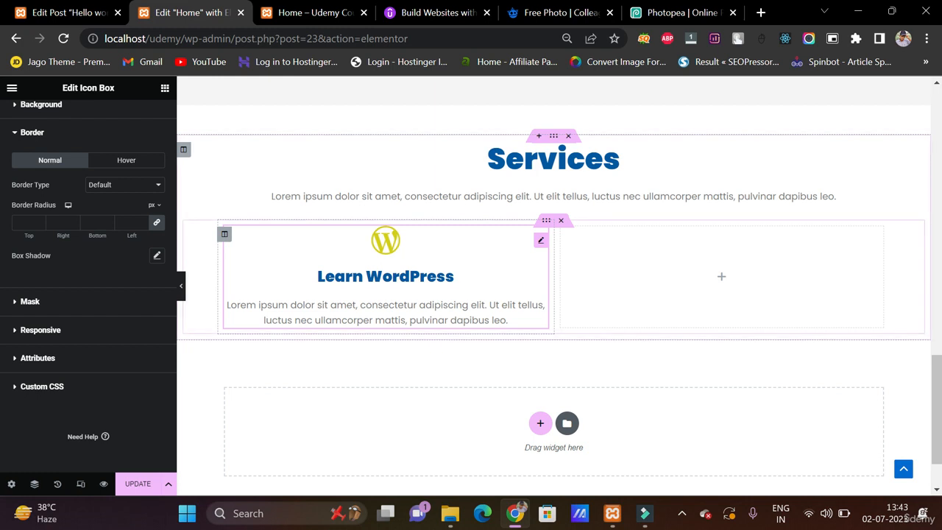
Step: Copy the Learn WordPress Icon Box and paste it into the empty second column of the Services inner section
{"action": "right_click", "coordinate": [366, 285]}
{"action": "left_click", "coordinate": [414, 325]}
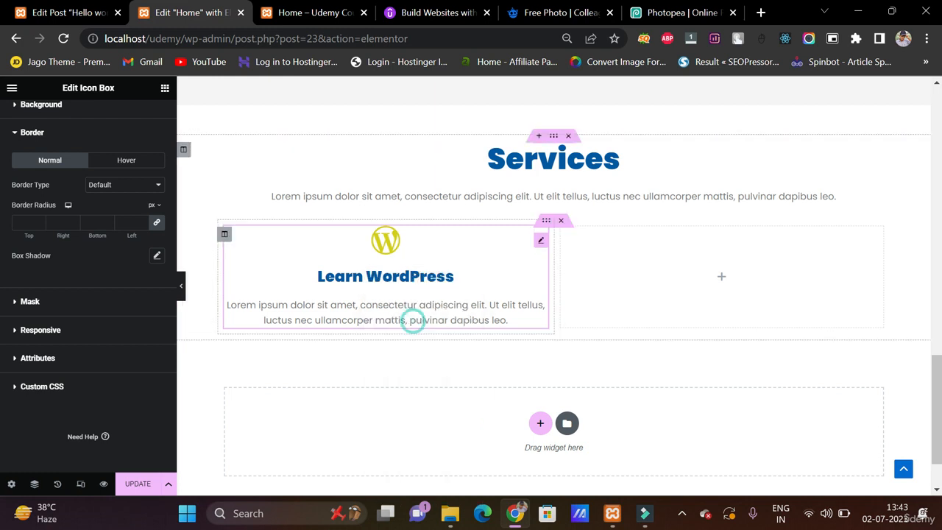
{"action": "right_click", "coordinate": [641, 288]}
{"action": "left_click", "coordinate": [668, 372]}
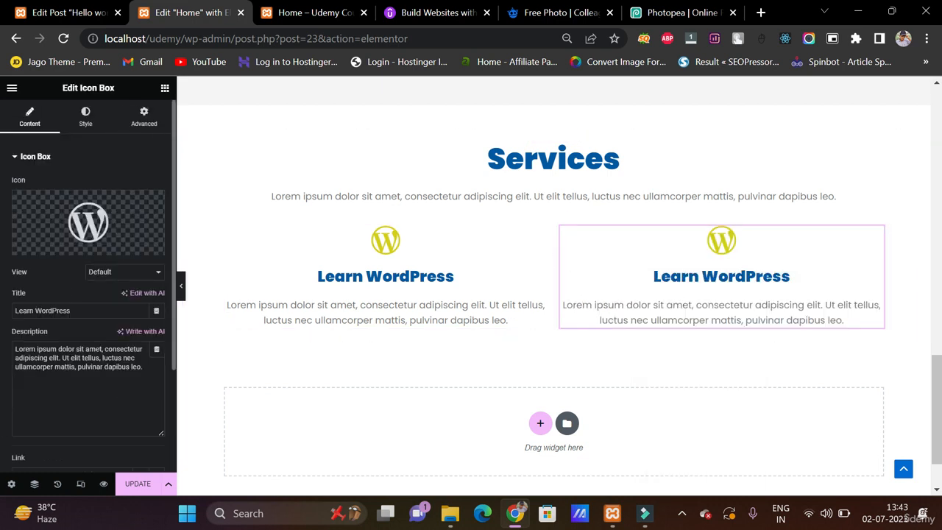
Step: Repeat the lorem ipsum paragraph a second time in the description of the second column's Icon Box
{"action": "triple_click", "coordinate": [76, 371]}
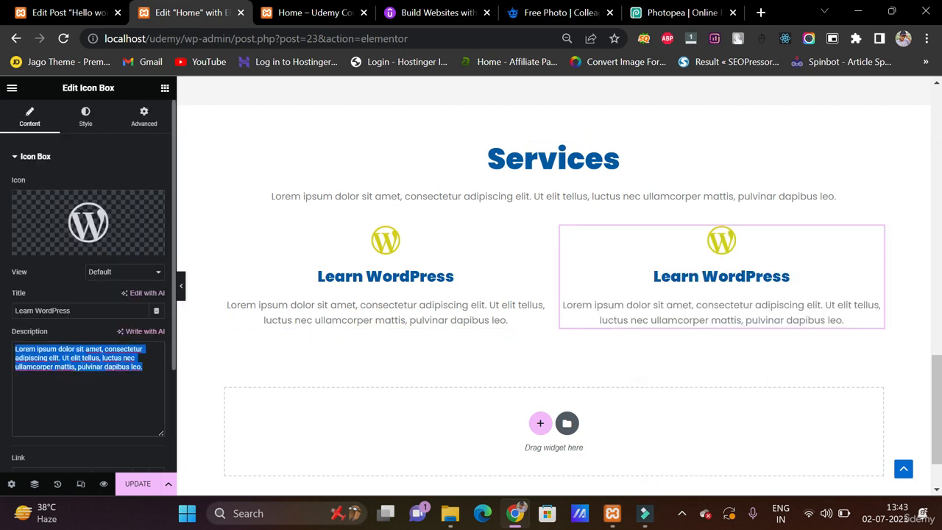
{"action": "left_click", "coordinate": [142, 367]}
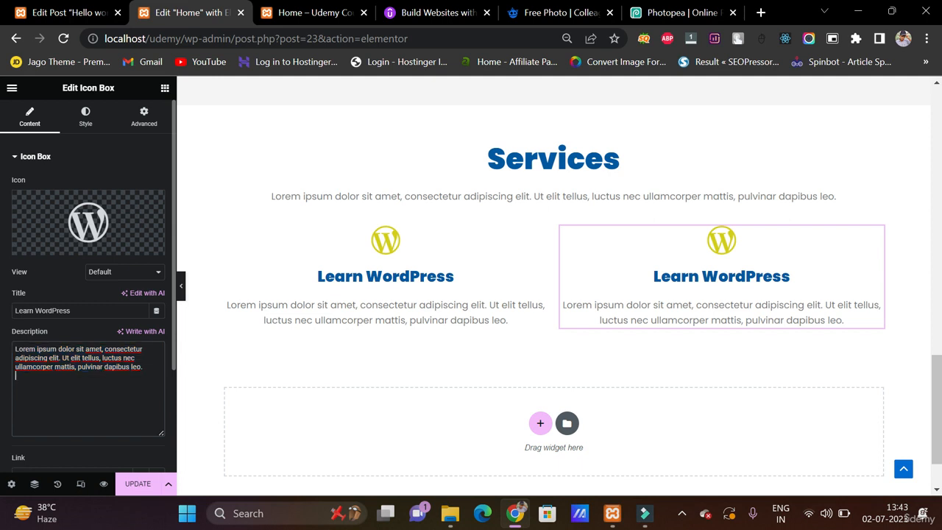
{"action": "key", "text": "ctrl+v"}
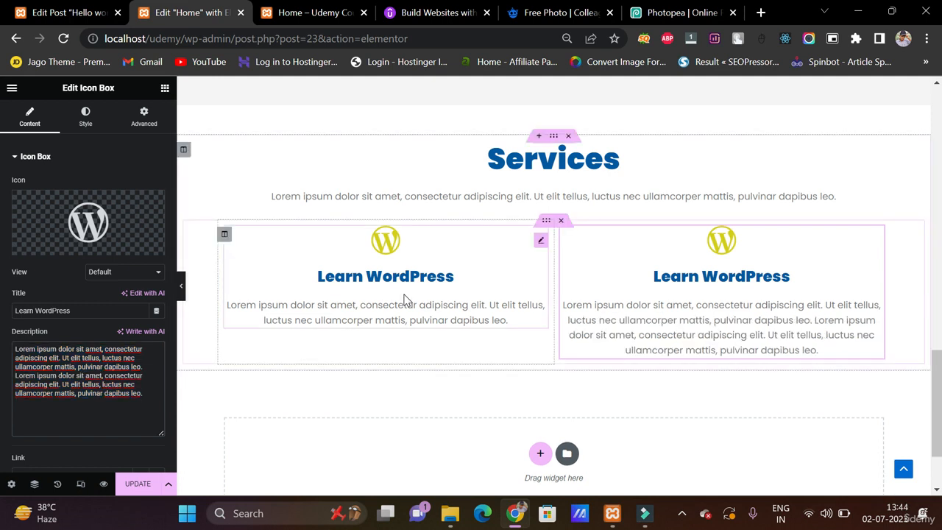
Step: Try a Solid border on the Icon Box in the second column
{"action": "left_click", "coordinate": [141, 114]}
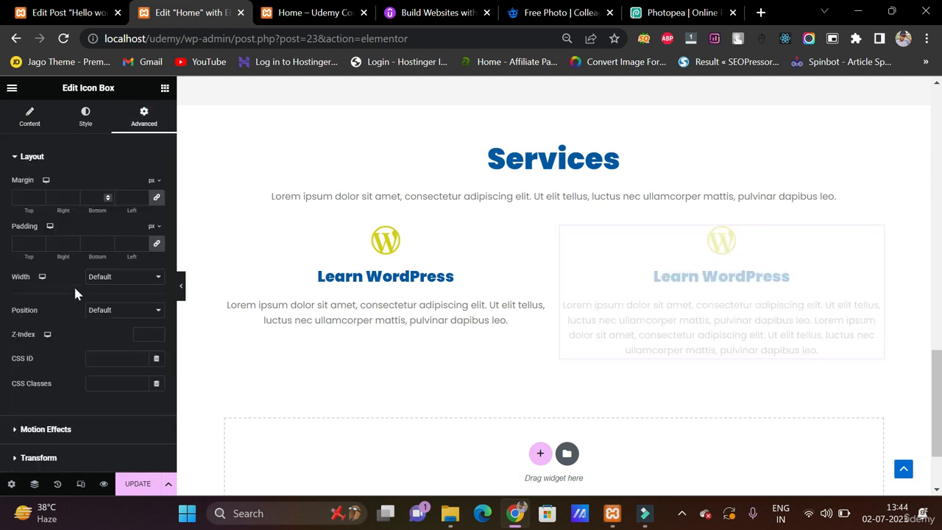
{"action": "scroll", "coordinate": [73, 294], "scroll_direction": "down", "scroll_amount": 4}
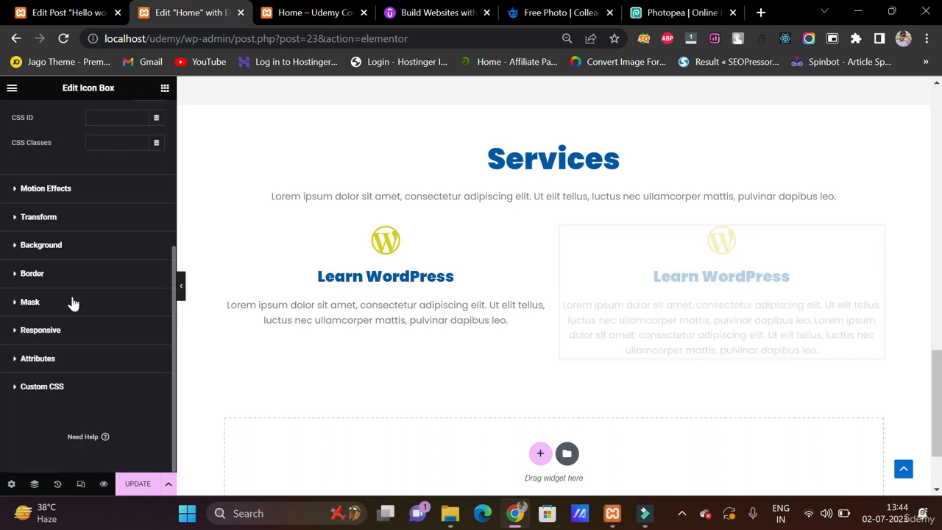
{"action": "left_click", "coordinate": [30, 277]}
{"action": "left_click", "coordinate": [140, 321]}
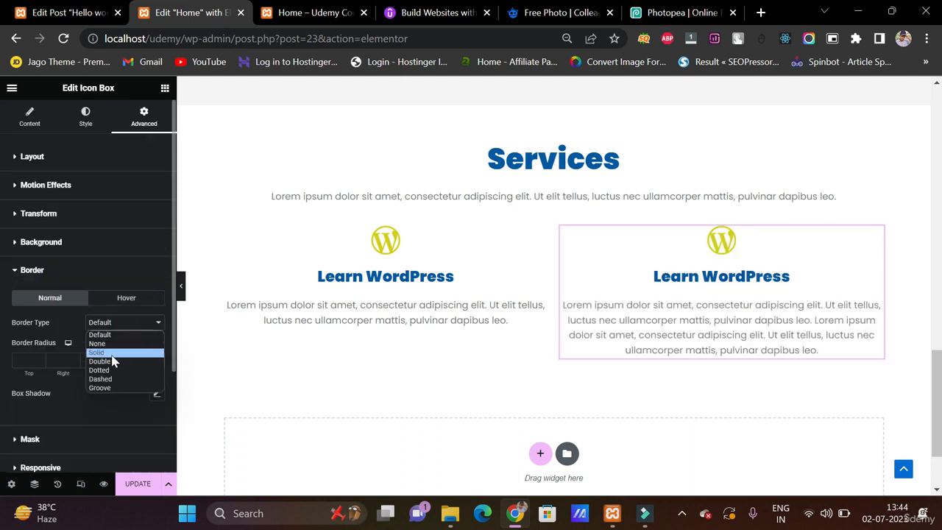
{"action": "left_click", "coordinate": [110, 343]}
Step: Try pasting the second Icon Box's style onto the first one, and undo both Icon Box border changes
{"action": "right_click", "coordinate": [716, 276]}
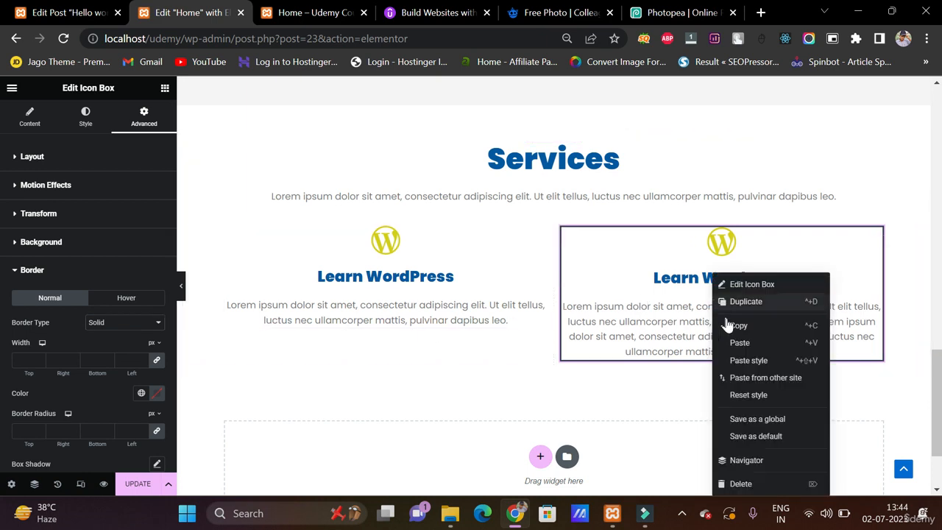
{"action": "left_click", "coordinate": [725, 322]}
{"action": "right_click", "coordinate": [393, 275]}
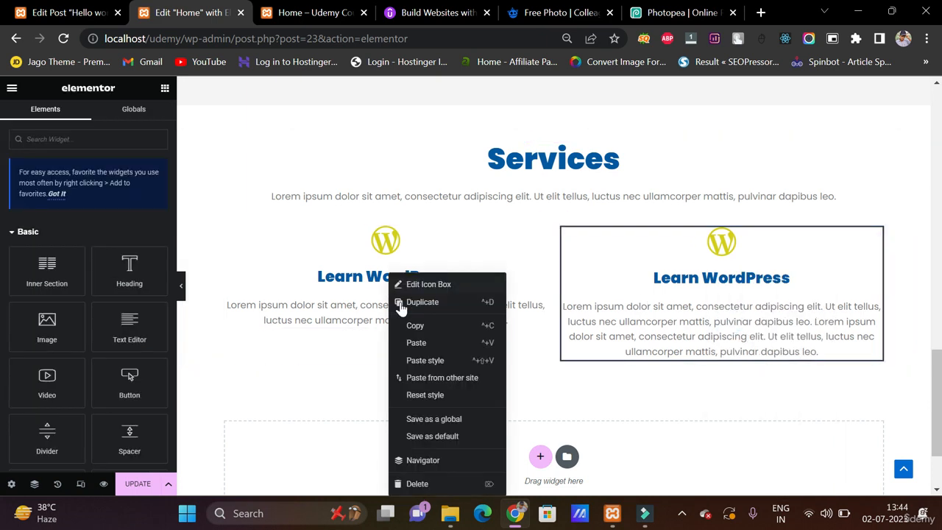
{"action": "left_click", "coordinate": [433, 361]}
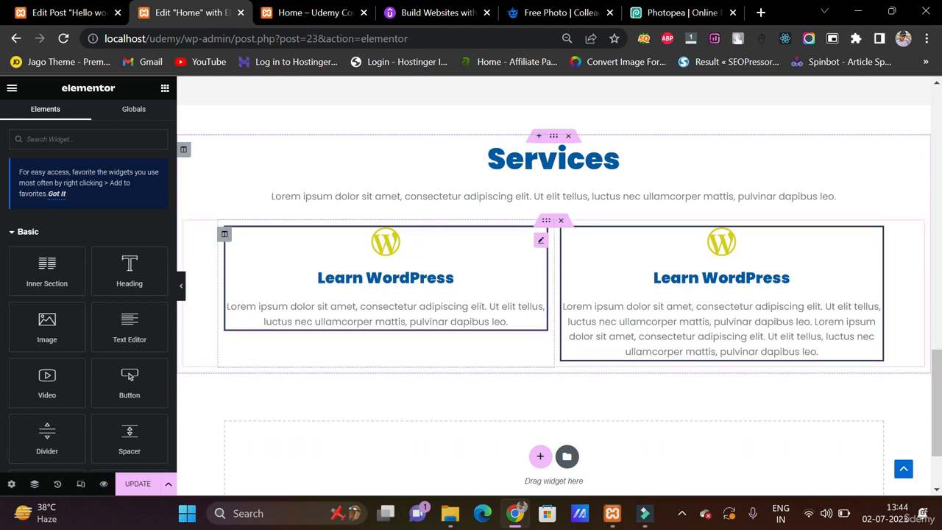
{"action": "key", "text": "ctrl+z"}
{"action": "key", "text": "ctrl+z"}
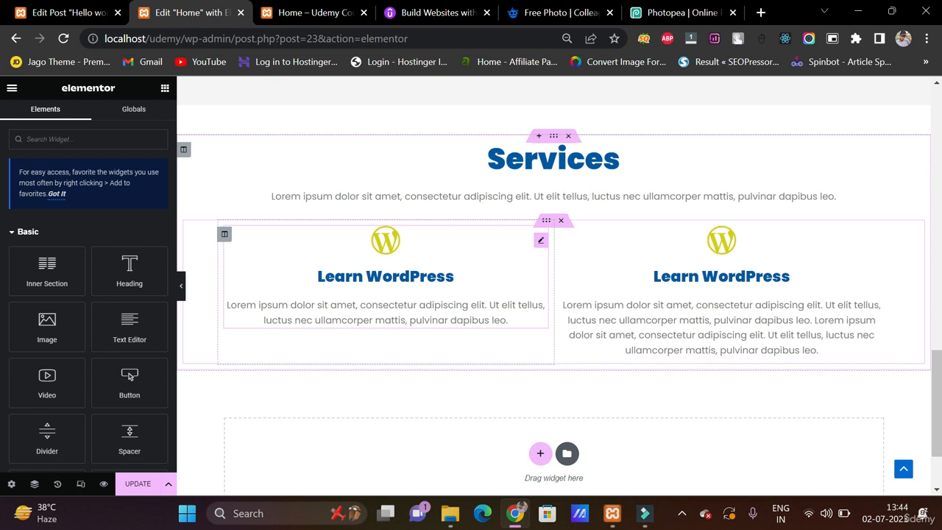
Step: Give the first column of the Services inner section a Solid border with a width of 1 px on all sides
{"action": "left_click", "coordinate": [225, 234]}
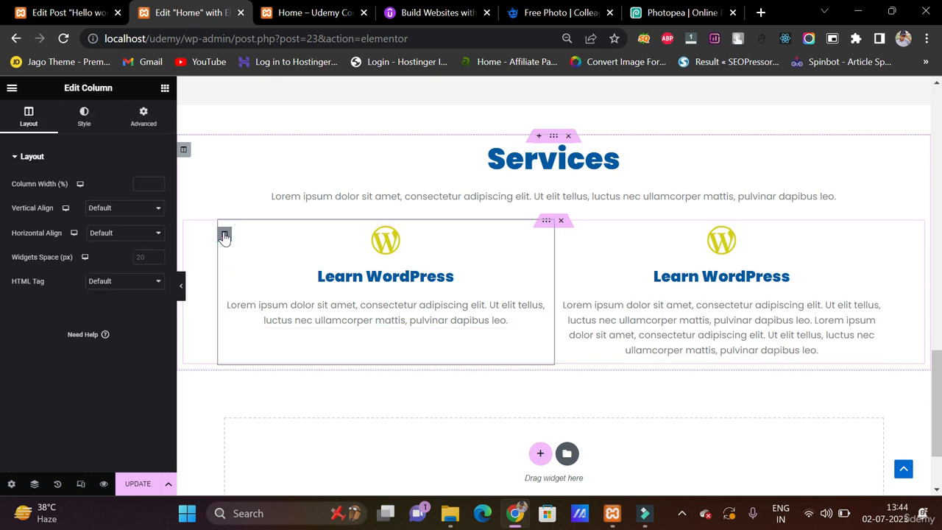
{"action": "left_click", "coordinate": [83, 120]}
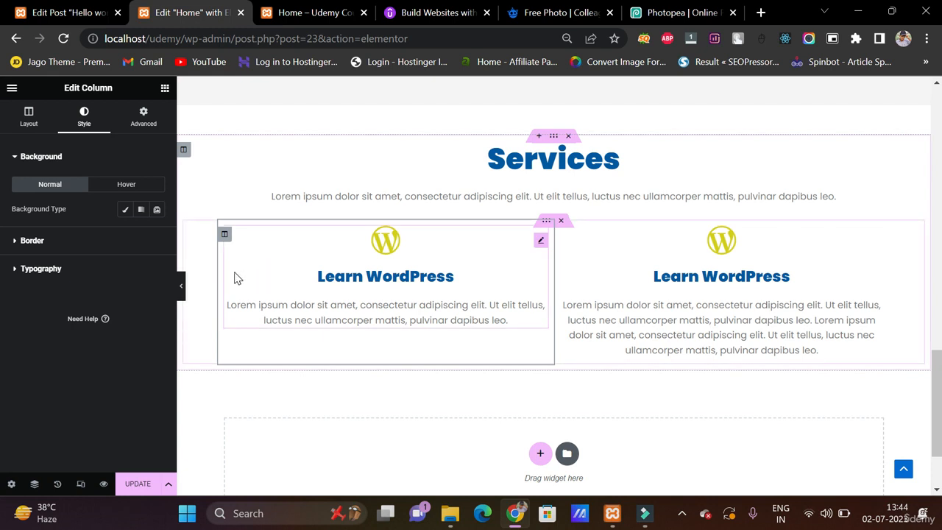
{"action": "left_click", "coordinate": [88, 243]}
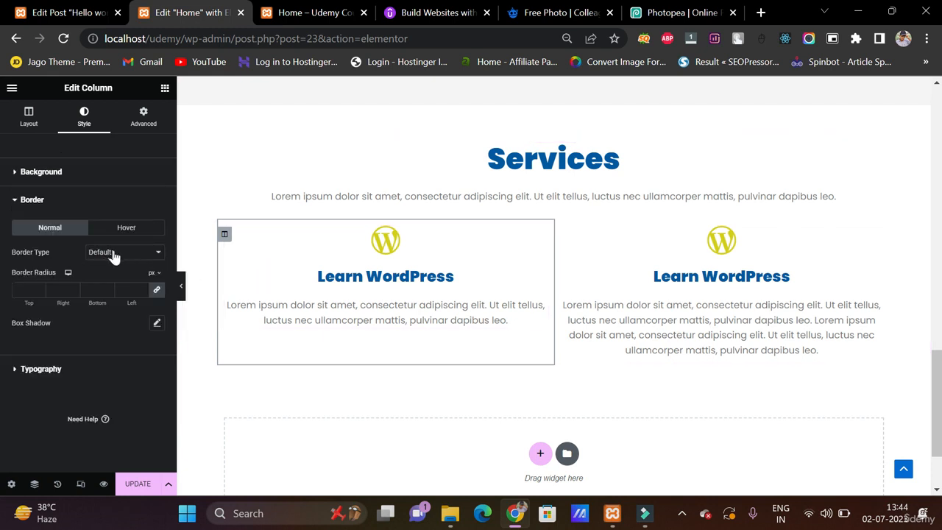
{"action": "left_click", "coordinate": [114, 253]}
{"action": "left_click", "coordinate": [115, 279]}
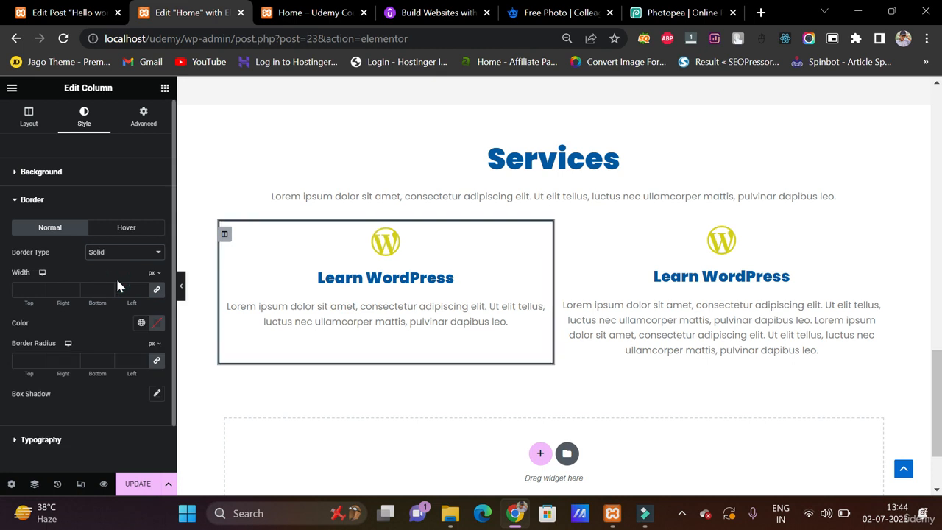
{"action": "left_click", "coordinate": [96, 289]}
{"action": "type", "text": "1"}
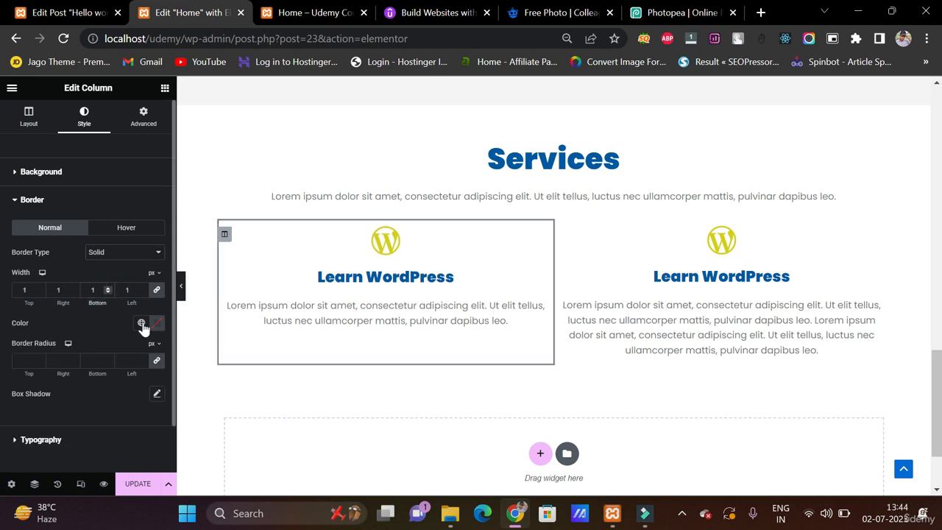
Step: Set the first column's border to the global black colour and round its corners with a border radius
{"action": "left_click", "coordinate": [141, 323]}
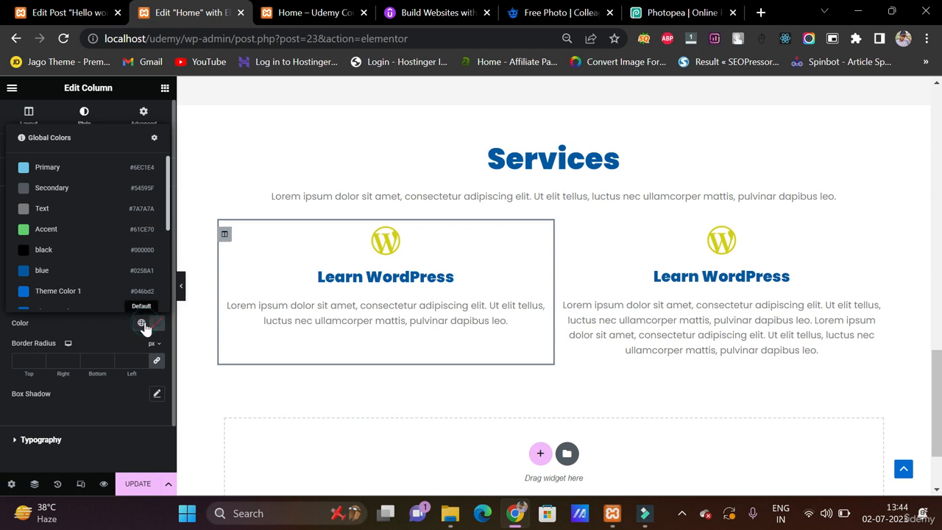
{"action": "left_click", "coordinate": [29, 251]}
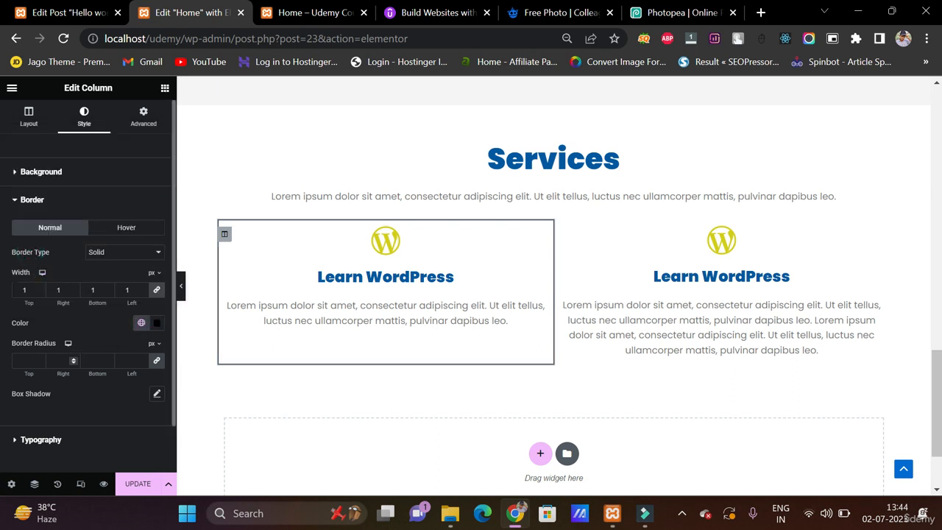
{"action": "left_click", "coordinate": [62, 360]}
Step: Set the first column's margin to 5 px on all sides
{"action": "left_click", "coordinate": [142, 119]}
{"action": "left_click", "coordinate": [93, 197]}
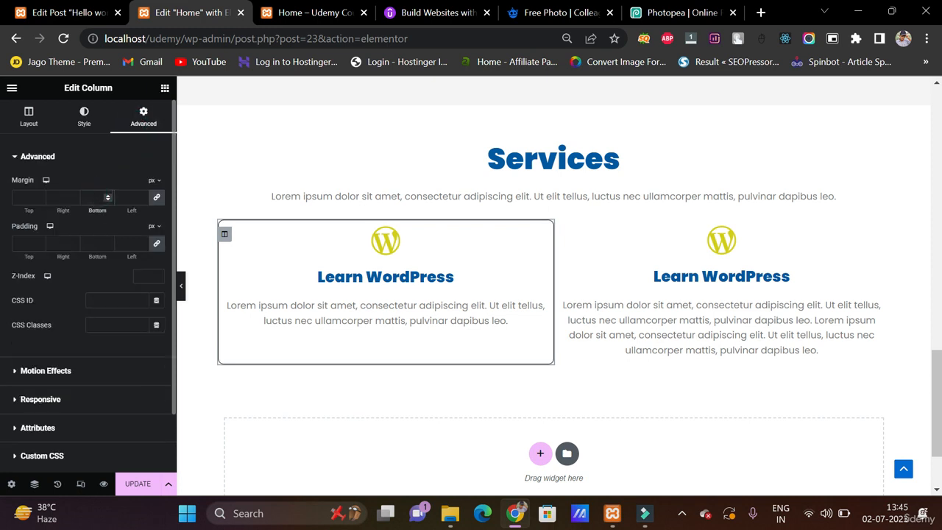
{"action": "type", "text": "5"}
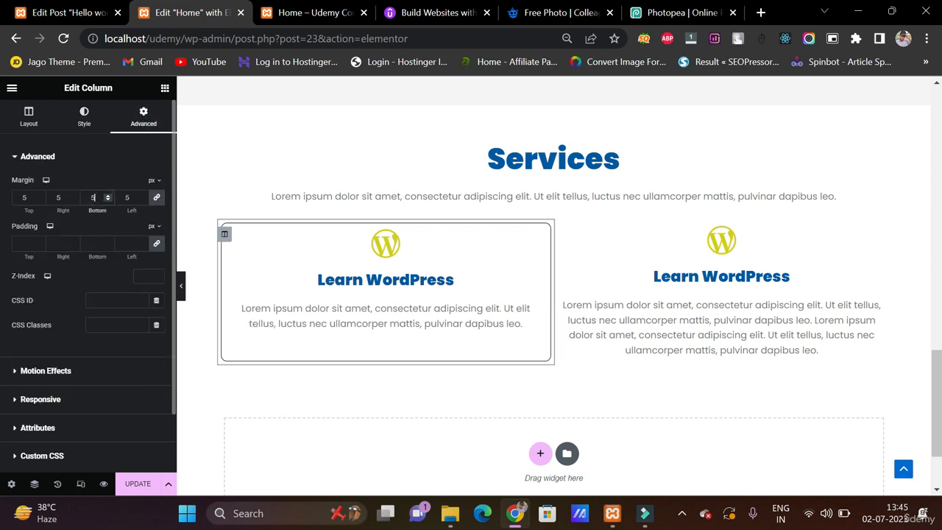
Step: Copy the first column and paste its style onto the second column of the Services inner section
{"action": "right_click", "coordinate": [225, 233]}
{"action": "left_click", "coordinate": [264, 309]}
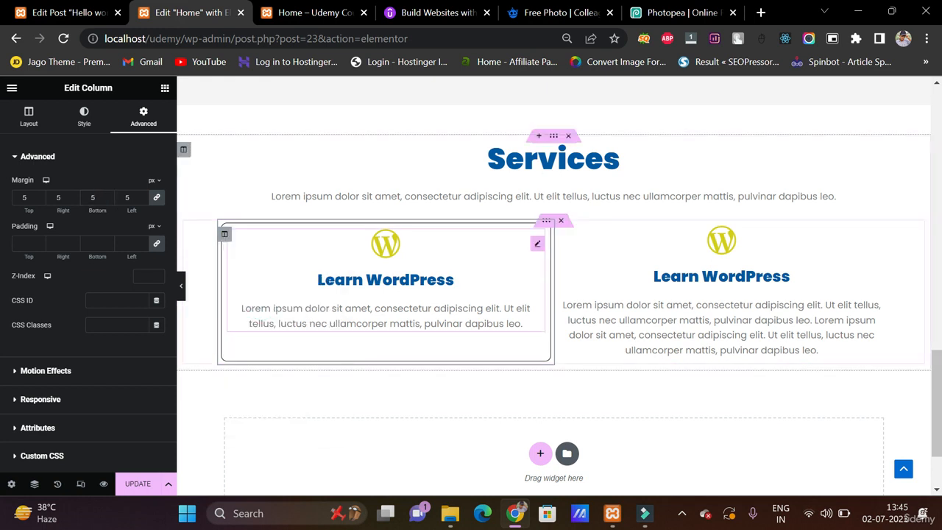
{"action": "right_click", "coordinate": [564, 244]}
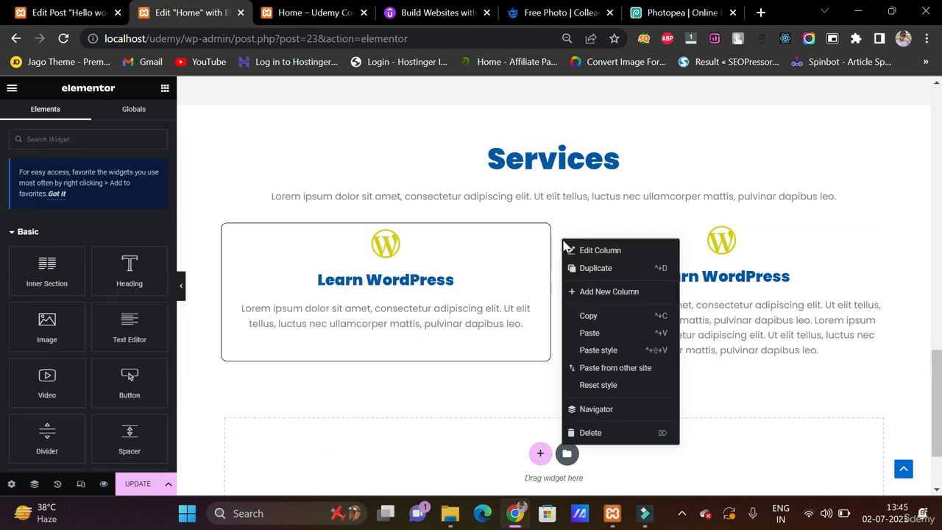
{"action": "left_click", "coordinate": [610, 350]}
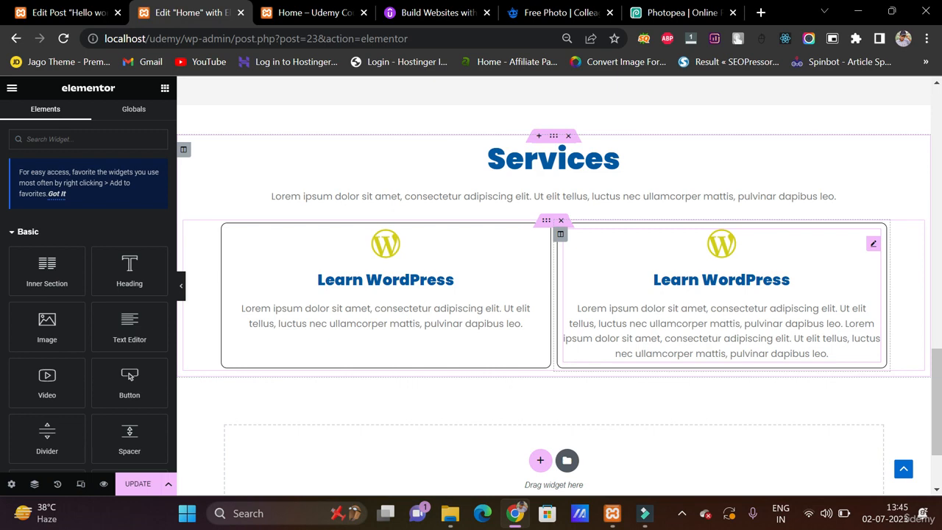
Step: Try duplicating the Icon Box inside the second column, and delete the duplicate
{"action": "right_click", "coordinate": [723, 315]}
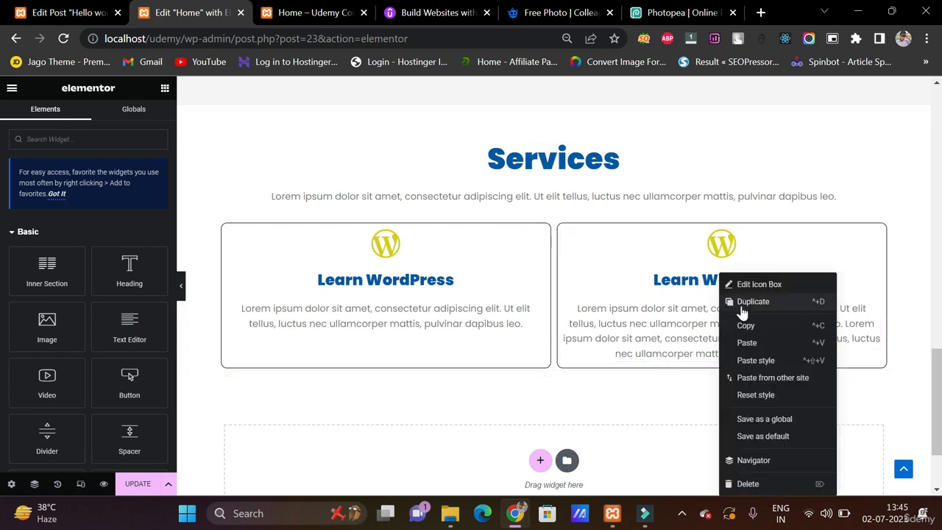
{"action": "left_click", "coordinate": [736, 300]}
{"action": "scroll", "coordinate": [586, 255], "scroll_direction": "down", "scroll_amount": 2}
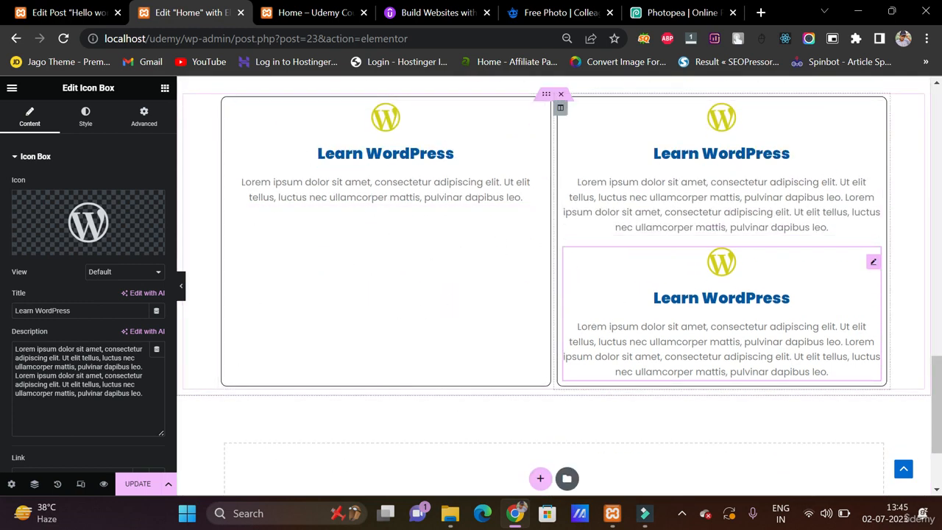
{"action": "right_click", "coordinate": [684, 335]}
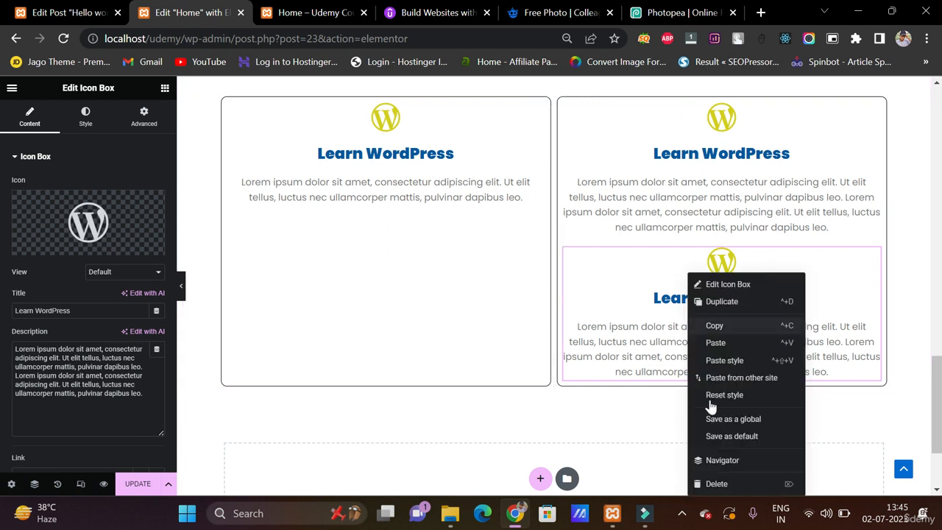
{"action": "left_click", "coordinate": [715, 485]}
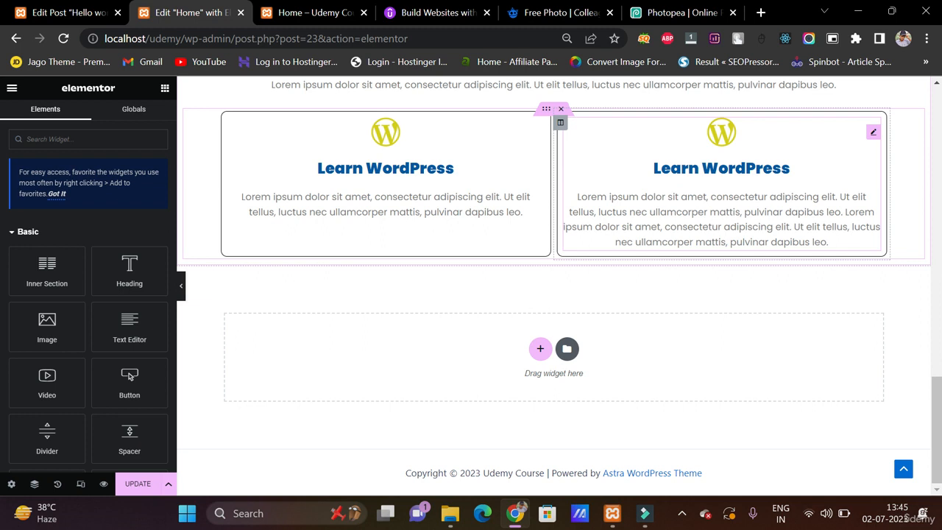
Step: Change the title of the second column's Icon Box to "Learn Elementor"
{"action": "left_click", "coordinate": [735, 177]}
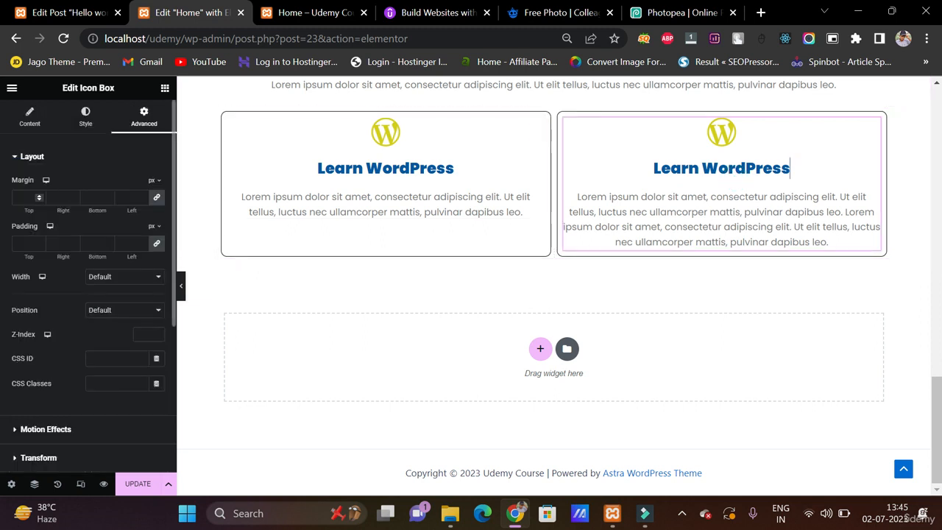
{"action": "left_click", "coordinate": [26, 121]}
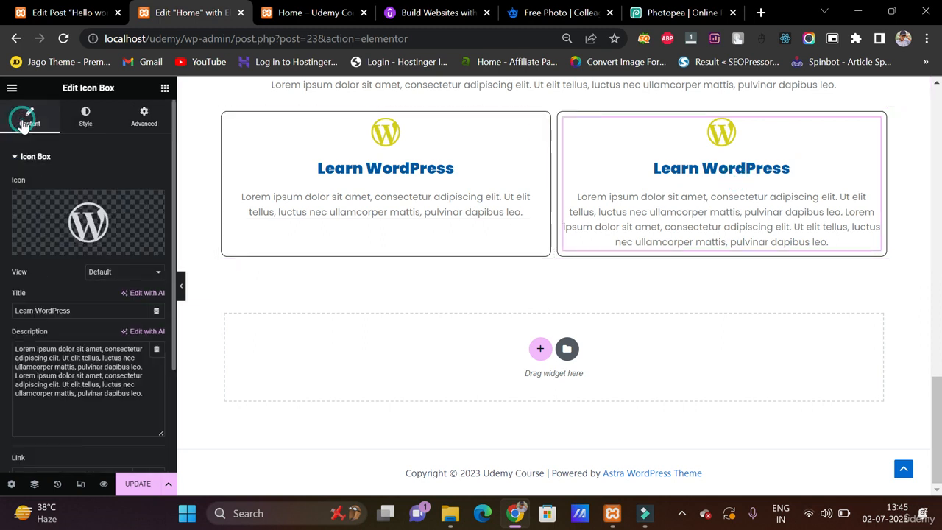
{"action": "double_click", "coordinate": [57, 310]}
{"action": "type", "text": "E"}
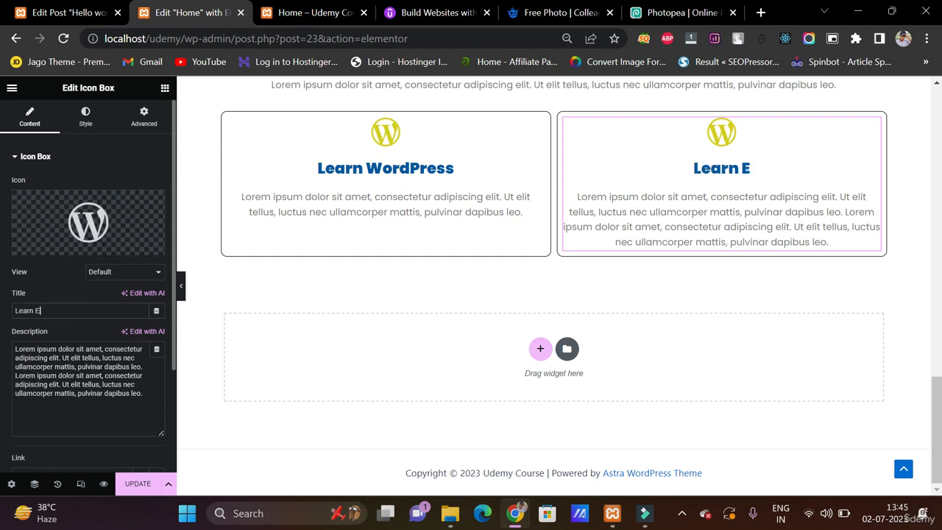
{"action": "type", "text": "lementor"}
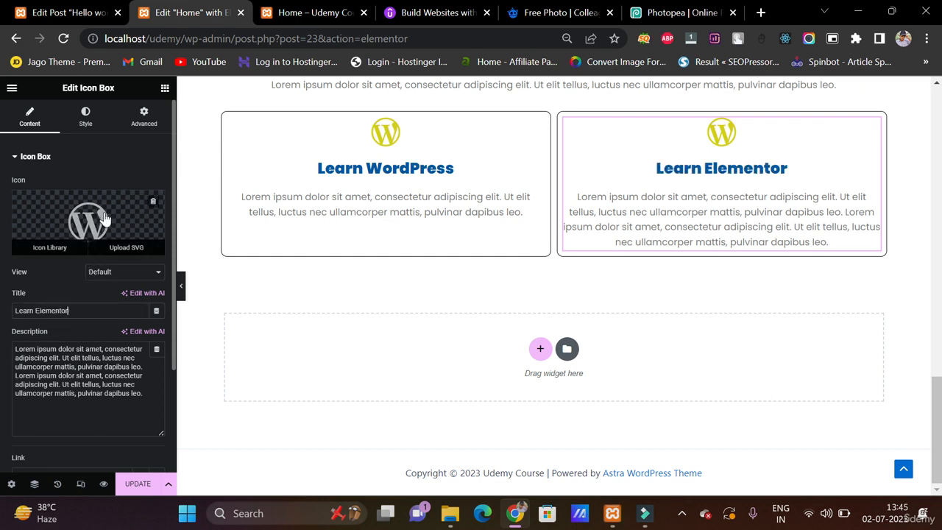
Step: Find the Elementor icon in the icon library with "elem" and insert it in the Learn Elementor Icon Box
{"action": "left_click", "coordinate": [106, 217]}
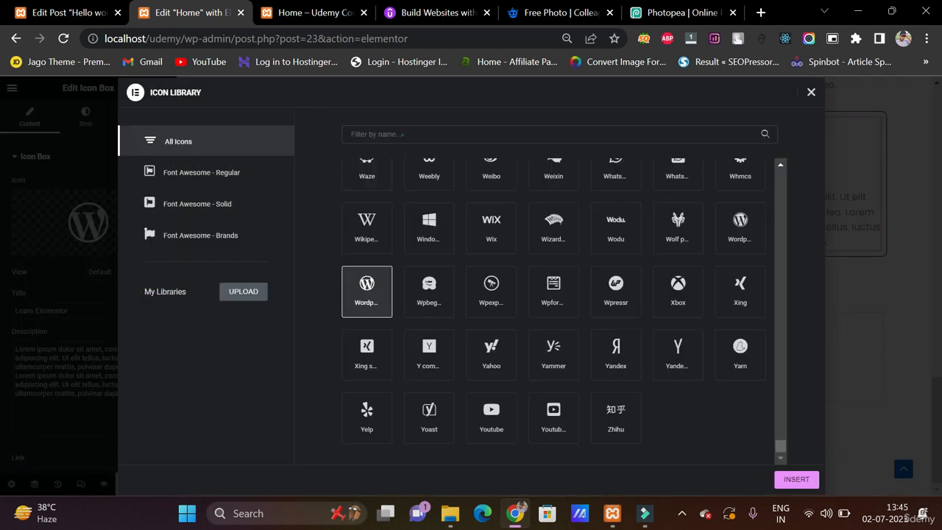
{"action": "left_click", "coordinate": [403, 134]}
{"action": "type", "text": "elem"}
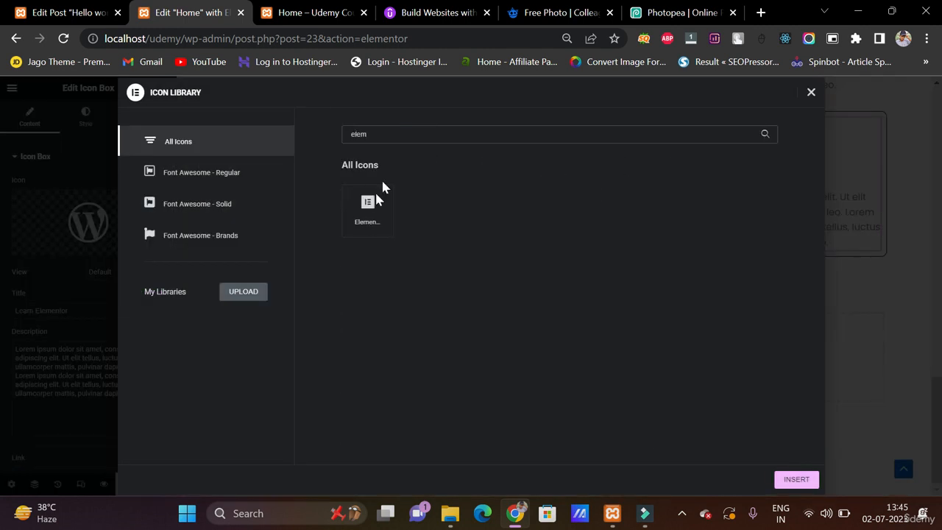
{"action": "left_click", "coordinate": [353, 227]}
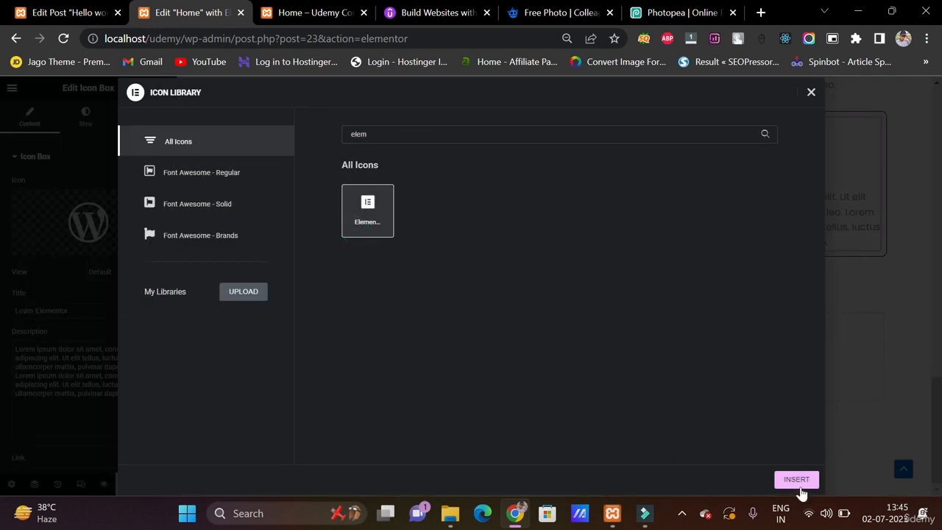
{"action": "left_click", "coordinate": [798, 484]}
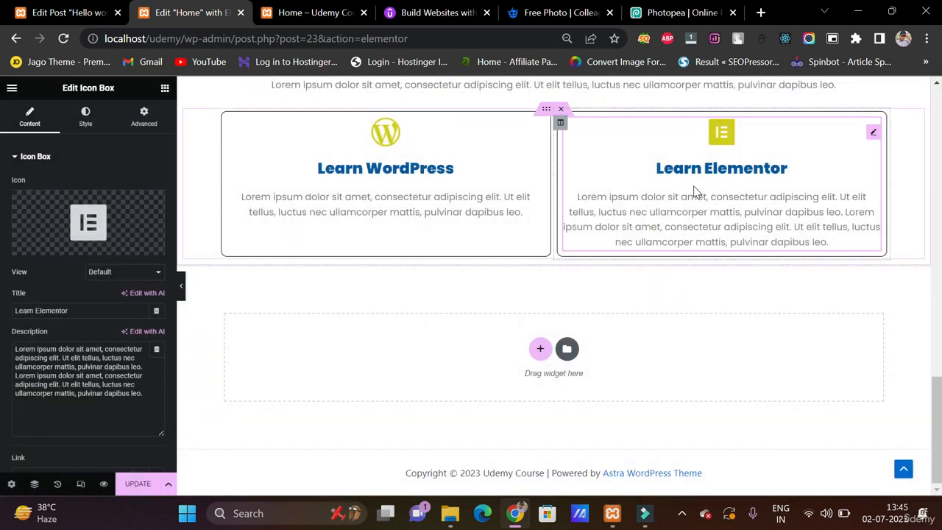
Step: Duplicate the Learn Elementor column to add a third column to the Services inner section
{"action": "right_click", "coordinate": [560, 122]}
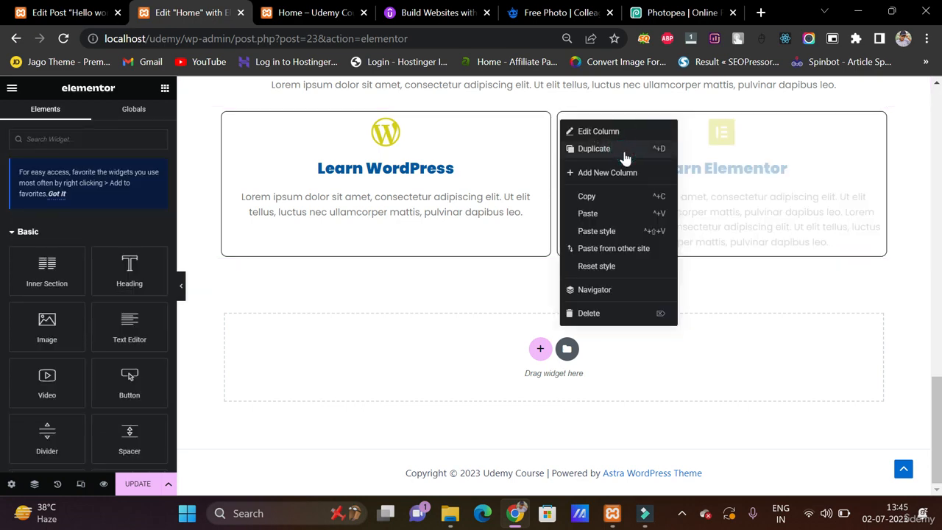
{"action": "left_click", "coordinate": [621, 151]}
{"action": "scroll", "coordinate": [584, 156], "scroll_direction": "up", "scroll_amount": 2}
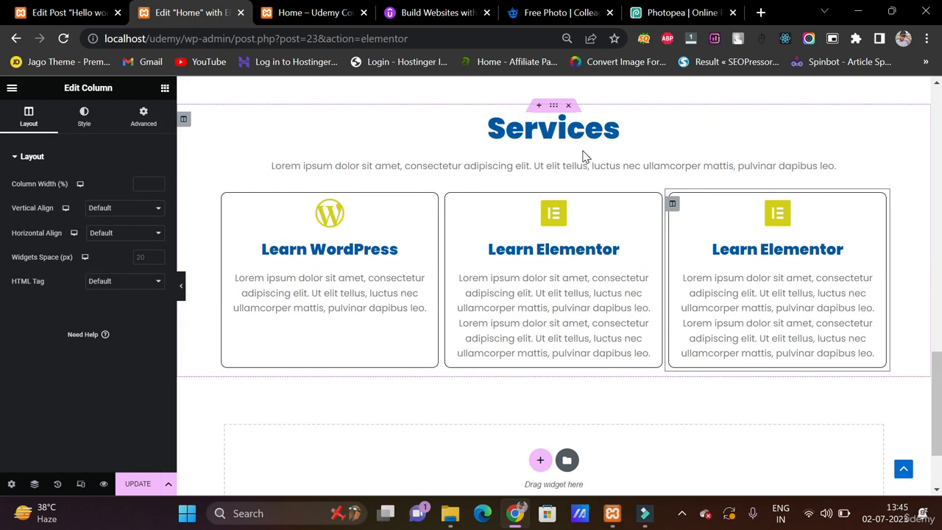
Step: Duplicate the three-column inner section to add a second row of icon boxes under Services
{"action": "scroll", "coordinate": [584, 156], "scroll_direction": "down", "scroll_amount": 1}
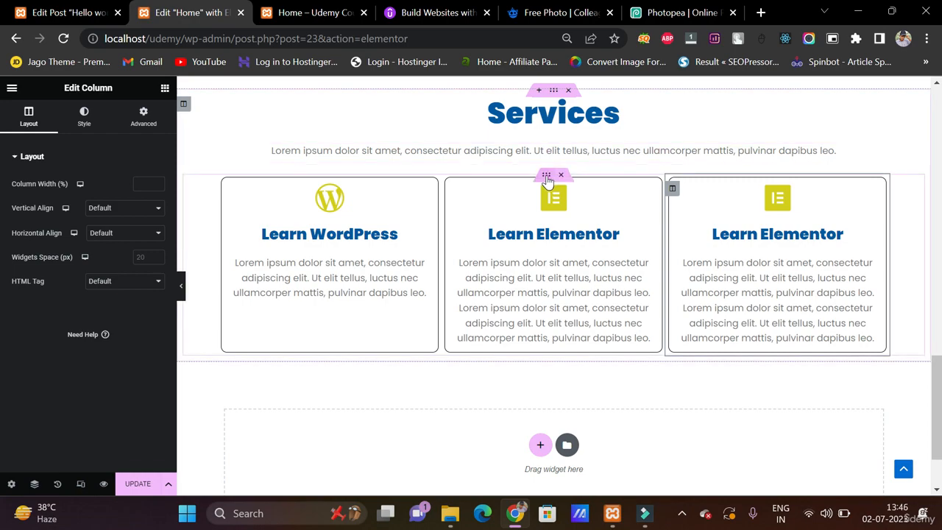
{"action": "right_click", "coordinate": [548, 180]}
{"action": "left_click", "coordinate": [568, 206]}
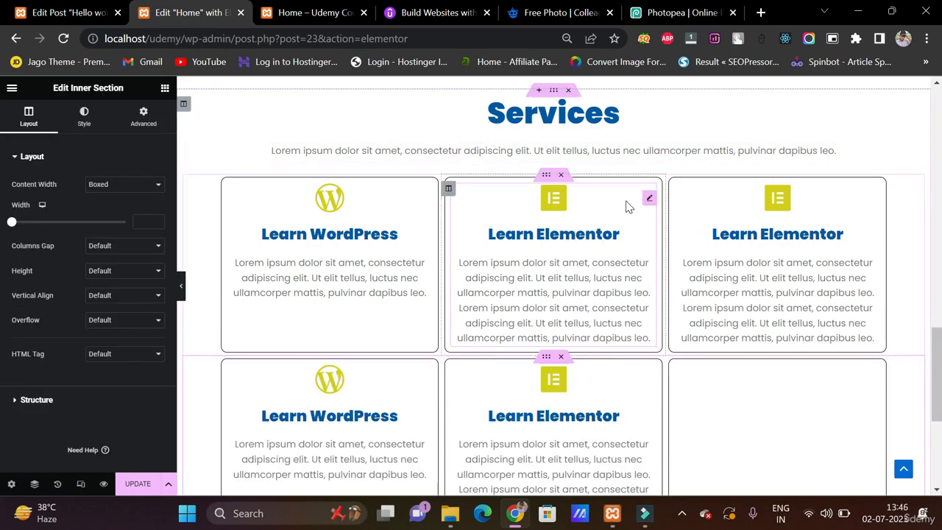
Step: Review the two rows of Services icon boxes and the home page sections above them
{"action": "scroll", "coordinate": [629, 208], "scroll_direction": "down", "scroll_amount": 2}
{"action": "scroll", "coordinate": [629, 207], "scroll_direction": "up", "scroll_amount": 5}
{"action": "scroll", "coordinate": [628, 208], "scroll_direction": "down", "scroll_amount": 3}
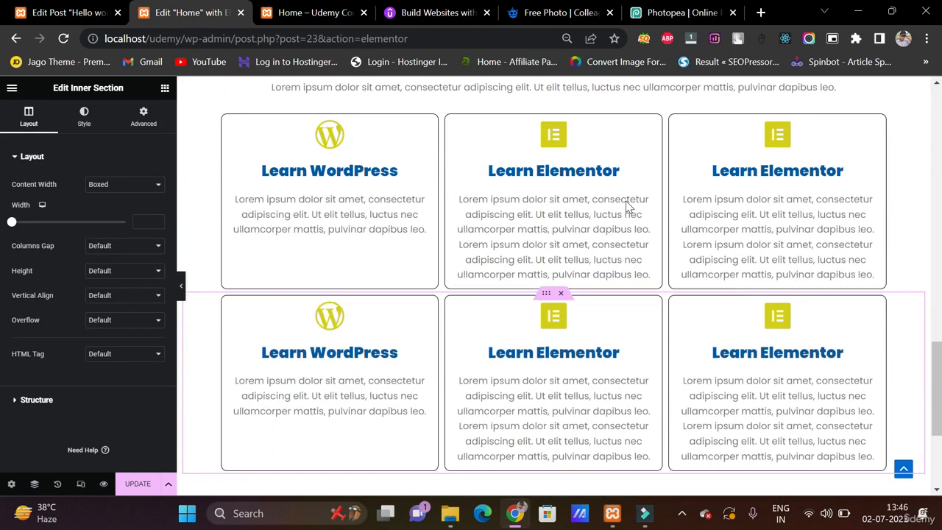
{"action": "scroll", "coordinate": [627, 206], "scroll_direction": "up", "scroll_amount": 1}
{"action": "scroll", "coordinate": [626, 206], "scroll_direction": "down", "scroll_amount": 1}
{"action": "scroll", "coordinate": [626, 206], "scroll_direction": "down", "scroll_amount": 3}
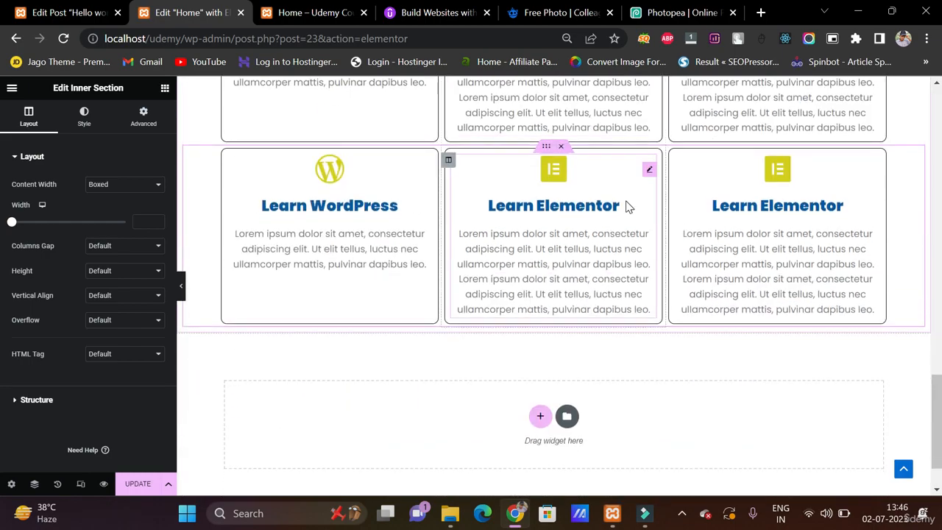
{"action": "scroll", "coordinate": [626, 206], "scroll_direction": "up", "scroll_amount": 10}
{"action": "scroll", "coordinate": [626, 206], "scroll_direction": "down", "scroll_amount": 10}
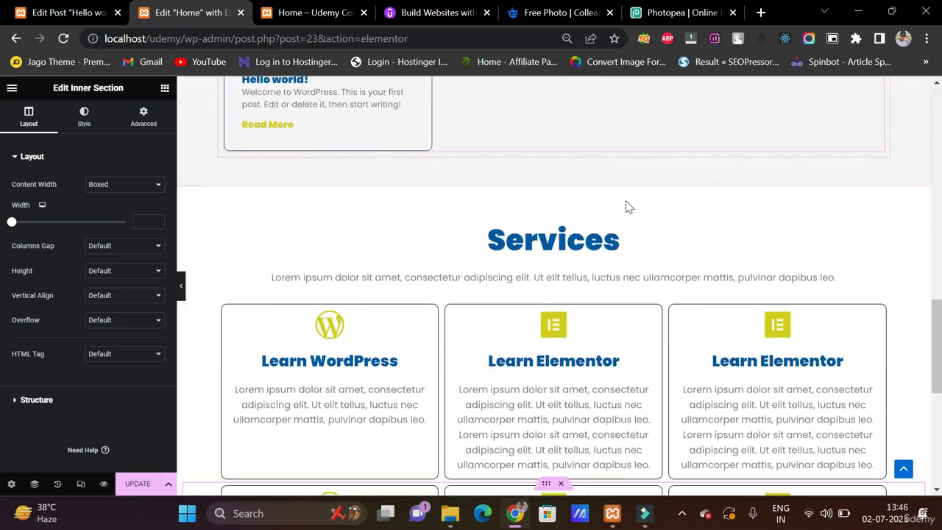
{"action": "scroll", "coordinate": [626, 206], "scroll_direction": "up", "scroll_amount": 4}
{"action": "scroll", "coordinate": [627, 206], "scroll_direction": "down", "scroll_amount": 1}
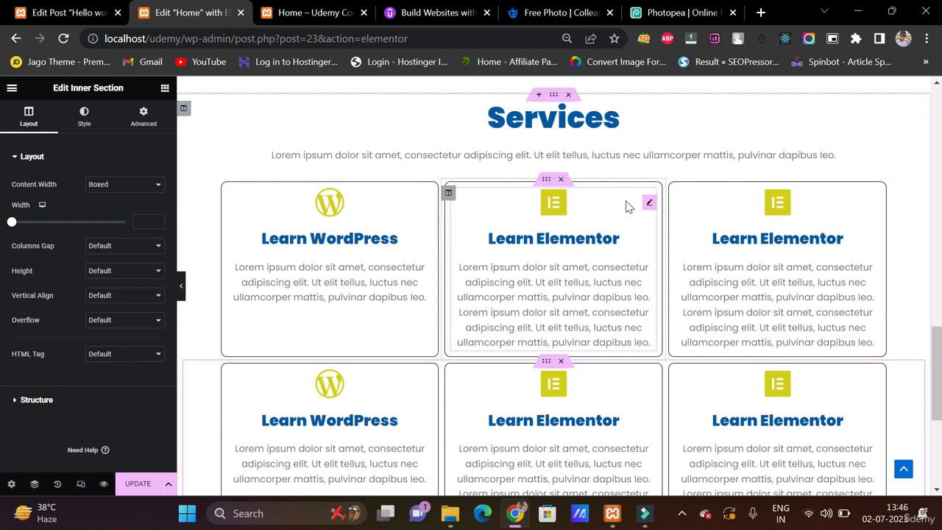
{"action": "scroll", "coordinate": [530, 310], "scroll_direction": "up", "scroll_amount": 2}
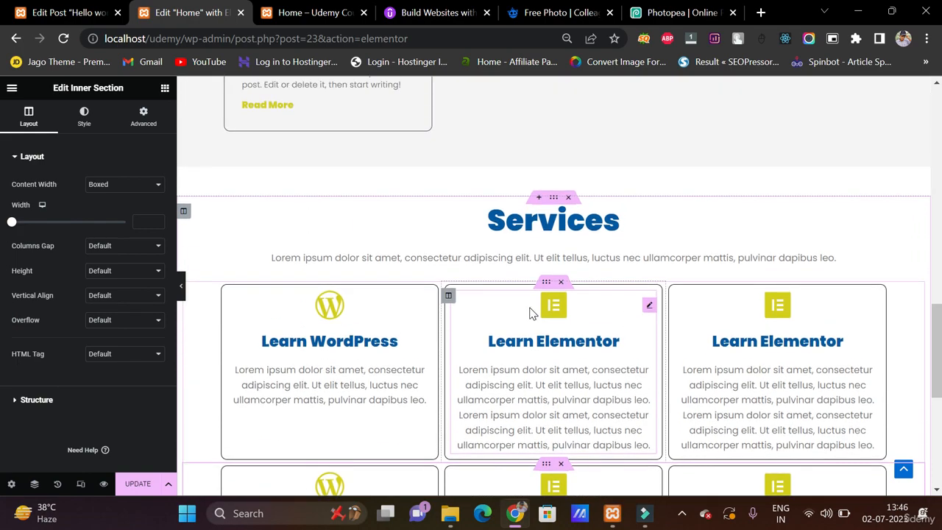
{"action": "scroll", "coordinate": [529, 311], "scroll_direction": "down", "scroll_amount": 6}
{"action": "scroll", "coordinate": [530, 311], "scroll_direction": "up", "scroll_amount": 7}
{"action": "scroll", "coordinate": [529, 311], "scroll_direction": "up", "scroll_amount": 15}
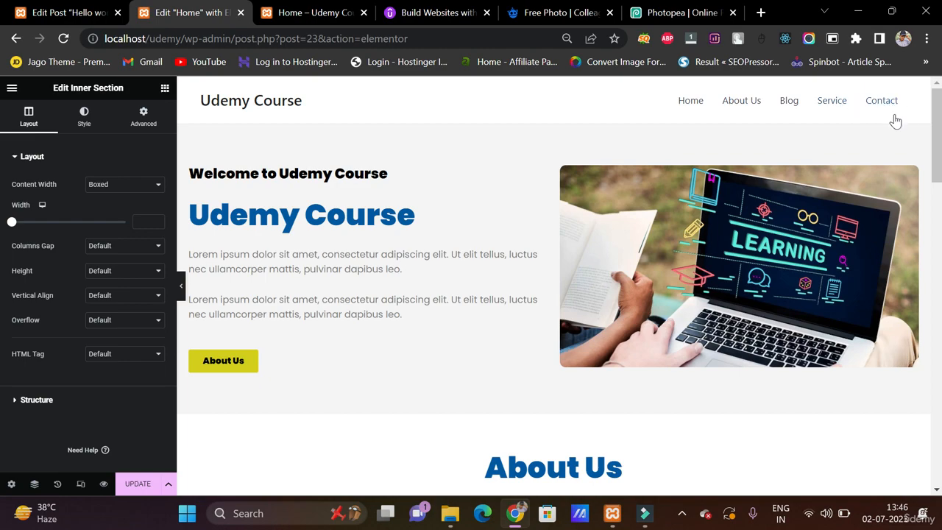
Step: Copy the Blog section and paste it below the Services section at the end of the page
{"action": "scroll", "coordinate": [739, 179], "scroll_direction": "down", "scroll_amount": 14}
{"action": "scroll", "coordinate": [739, 180], "scroll_direction": "up", "scroll_amount": 5}
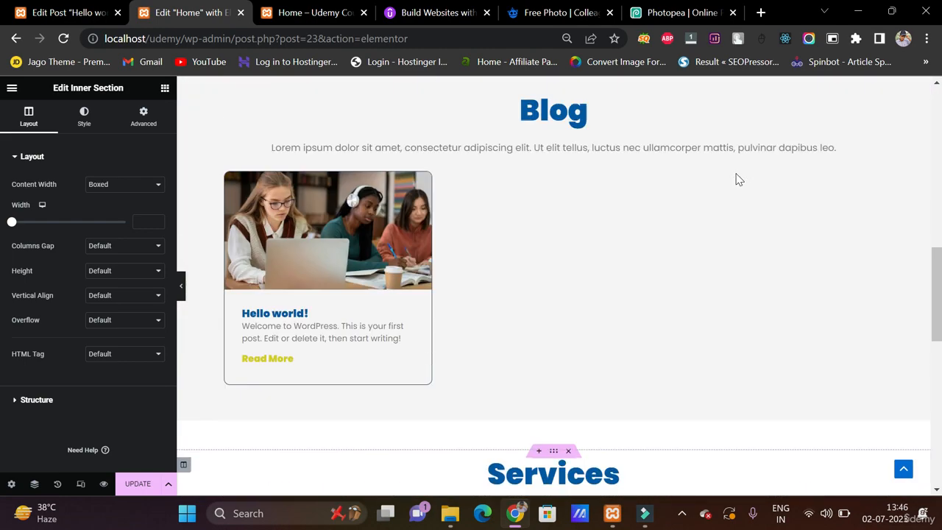
{"action": "right_click", "coordinate": [558, 140]}
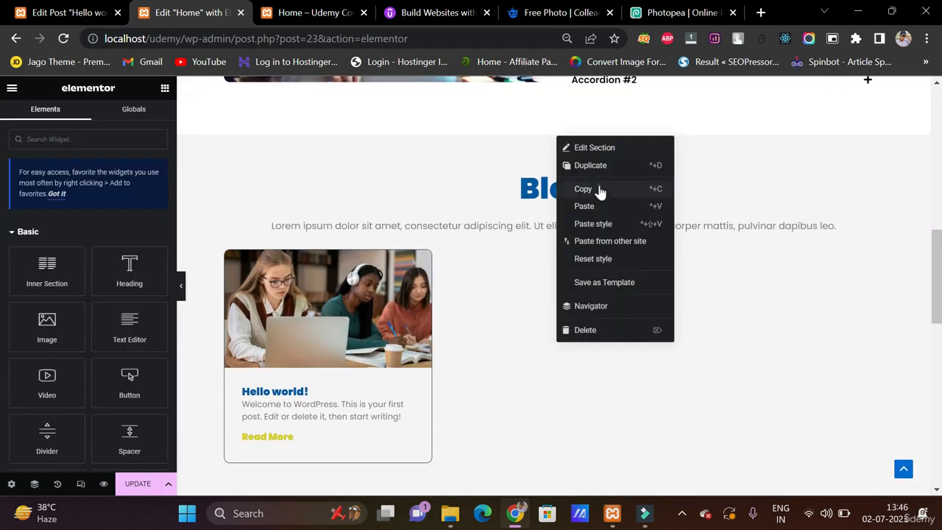
{"action": "left_click", "coordinate": [599, 189]}
{"action": "scroll", "coordinate": [599, 189], "scroll_direction": "down", "scroll_amount": 5}
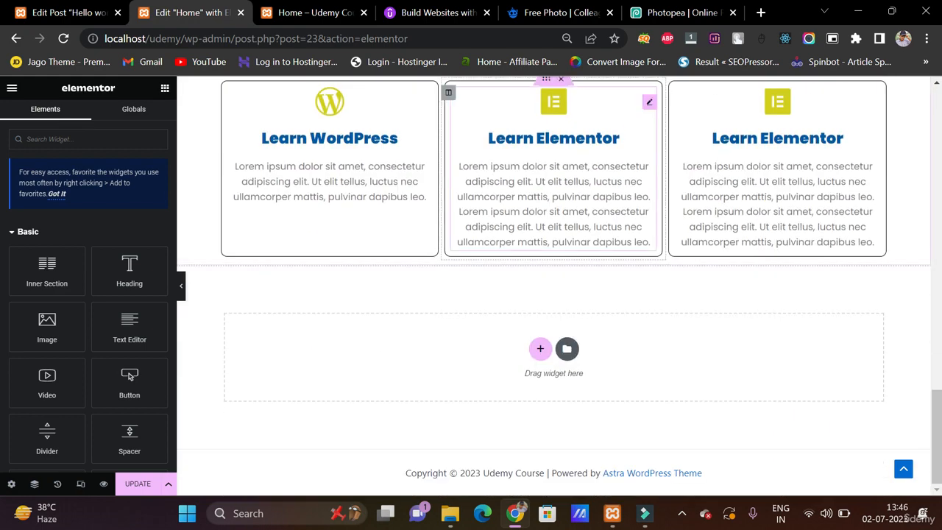
{"action": "right_click", "coordinate": [543, 344]}
{"action": "left_click", "coordinate": [570, 355]}
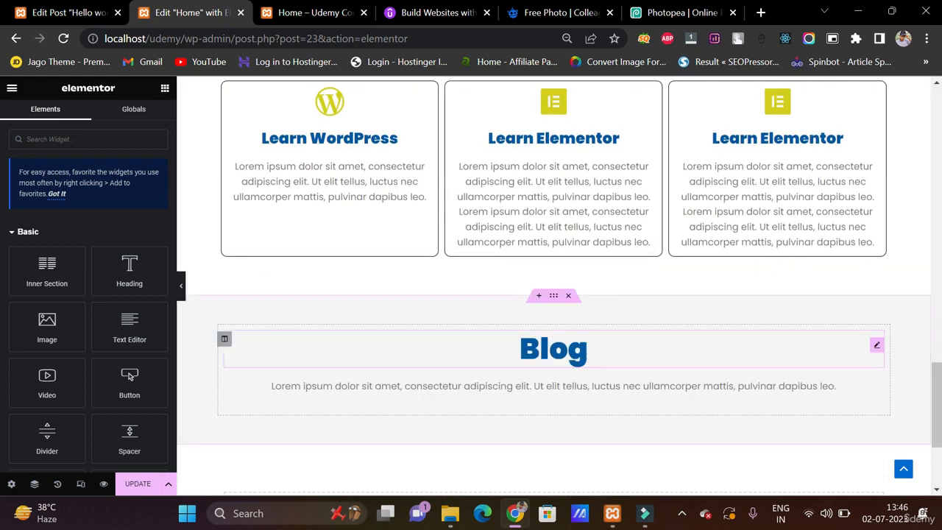
Step: Change the heading of the pasted Blog section to "Contact Us"
{"action": "left_click", "coordinate": [557, 352]}
{"action": "triple_click", "coordinate": [123, 211]}
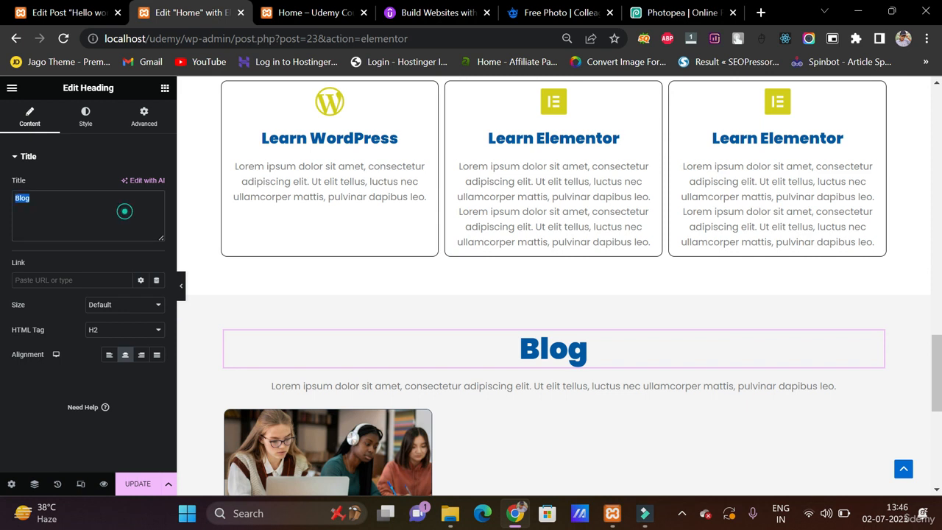
{"action": "type", "text": "Contact "}
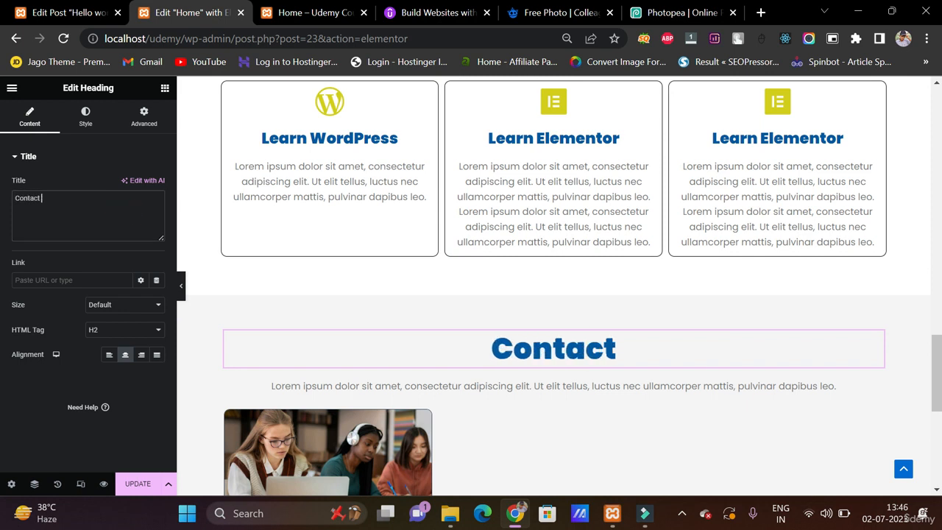
{"action": "type", "text": "Us"}
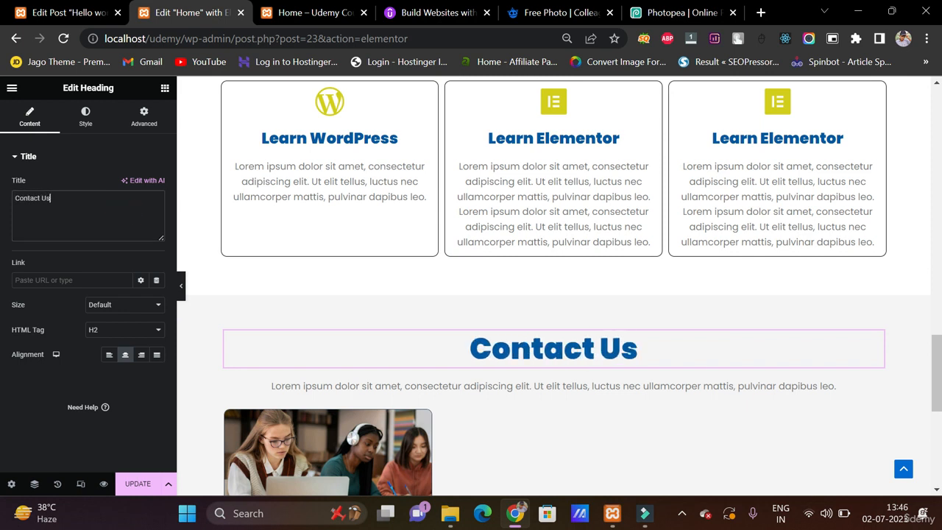
Step: Delete the Posts widget from the Contact Us section and add a Form widget below its description
{"action": "scroll", "coordinate": [232, 398], "scroll_direction": "down", "scroll_amount": 3}
{"action": "scroll", "coordinate": [232, 398], "scroll_direction": "down", "scroll_amount": 1}
{"action": "right_click", "coordinate": [312, 274]}
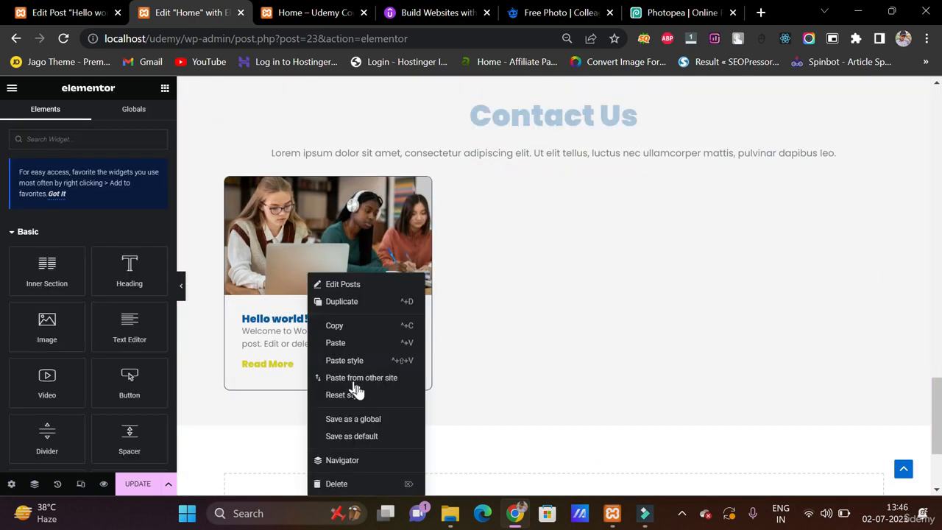
{"action": "left_click", "coordinate": [355, 484]}
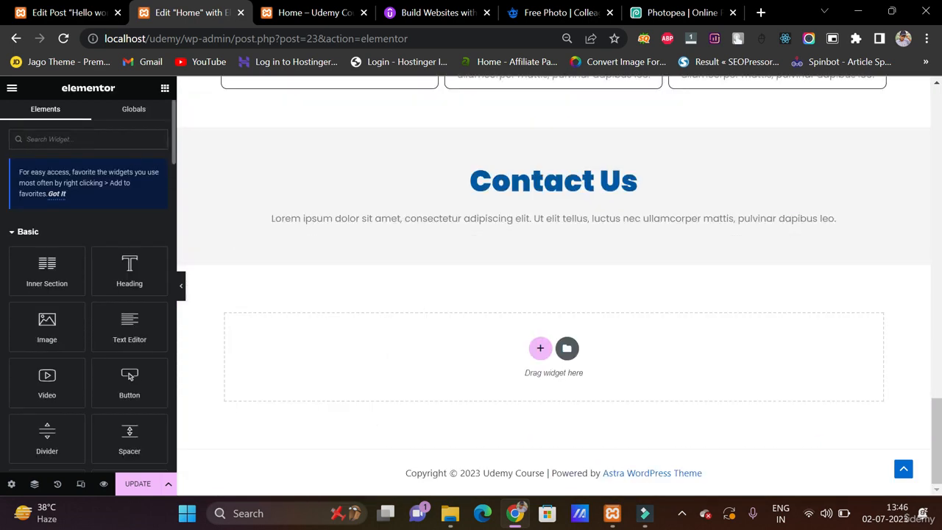
{"action": "type", "text": "form"}
{"action": "left_click_drag", "start_coordinate": [46, 239], "coordinate": [383, 230]}
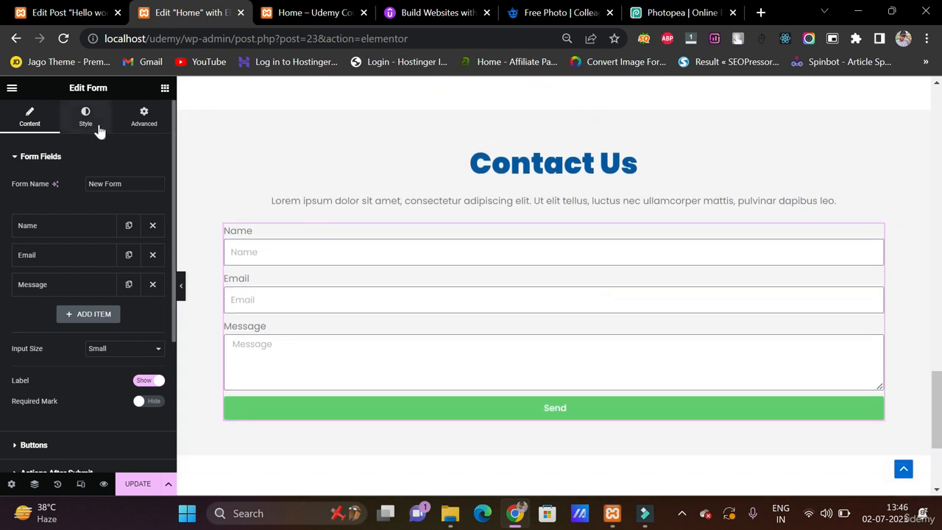
Step: Clear the labels of the form's Name, Email and Message fields, keeping only their placeholders
{"action": "left_click", "coordinate": [42, 231]}
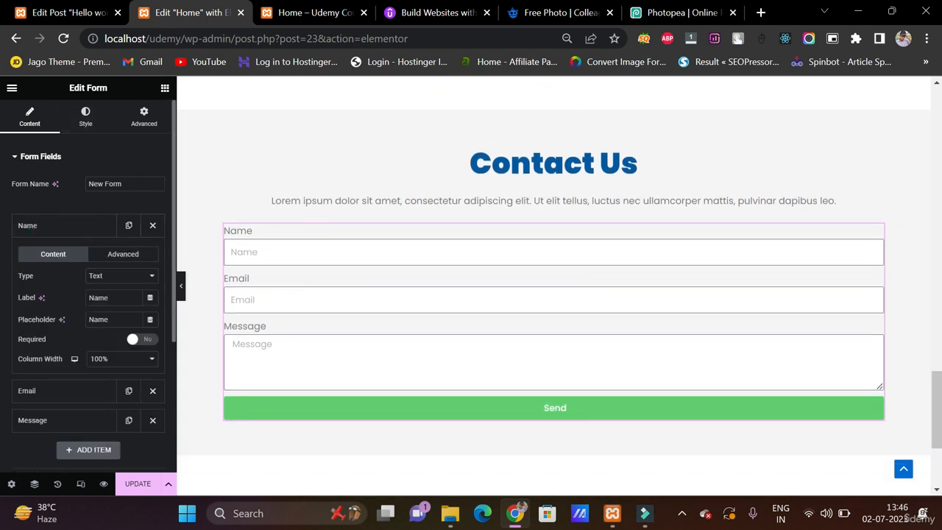
{"action": "double_click", "coordinate": [110, 300]}
{"action": "key", "text": "BackSpace"}
{"action": "left_click", "coordinate": [48, 390]}
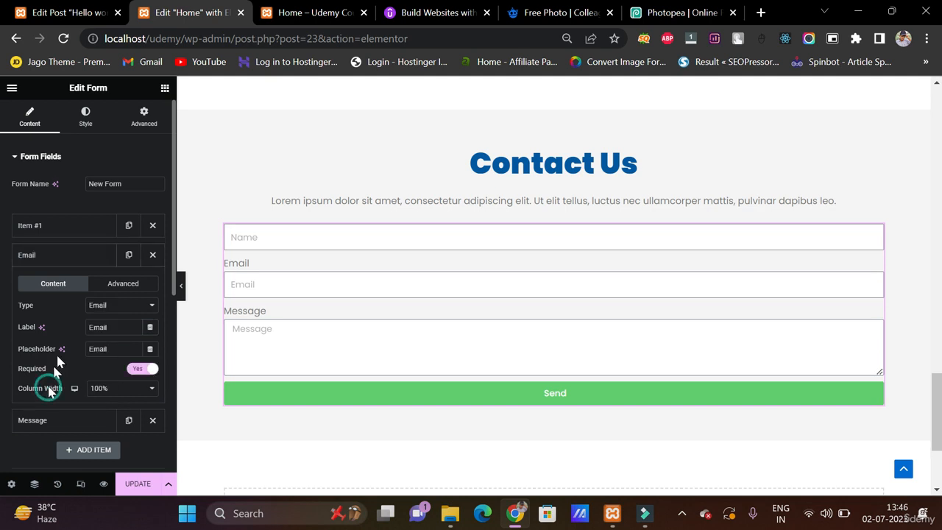
{"action": "double_click", "coordinate": [103, 327]}
{"action": "key", "text": "BackSpace"}
{"action": "left_click", "coordinate": [55, 419]}
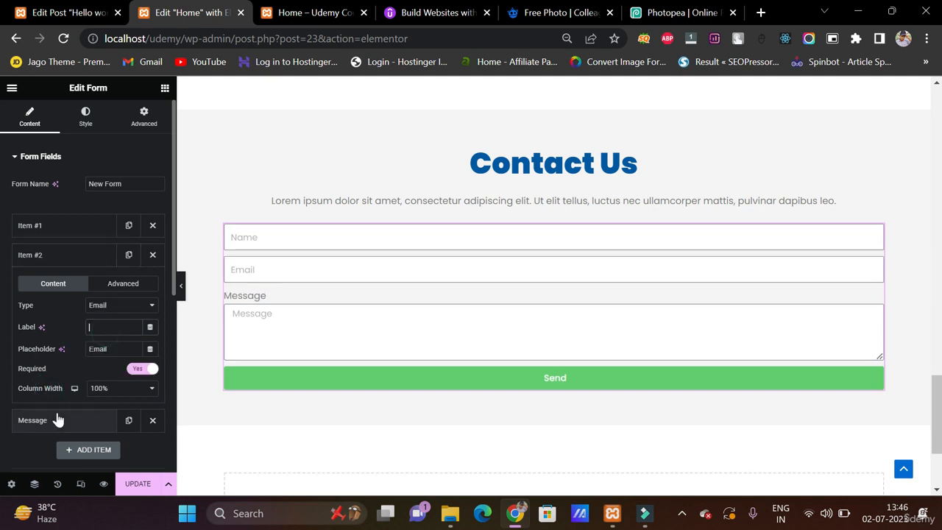
{"action": "double_click", "coordinate": [101, 355]}
{"action": "key", "text": "BackSpace"}
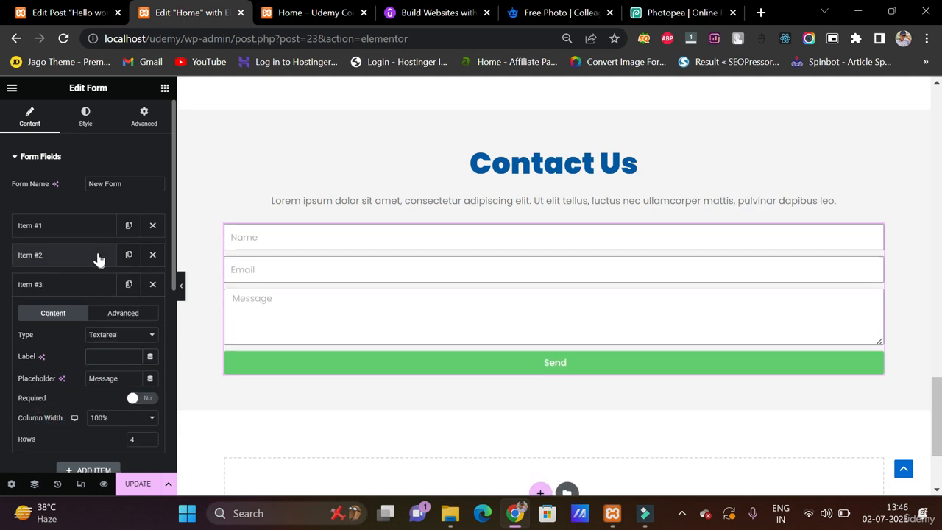
Step: Duplicate the form's Name field, set the copy's placeholder to "Phone Number" and its type to Tel
{"action": "left_click", "coordinate": [96, 256]}
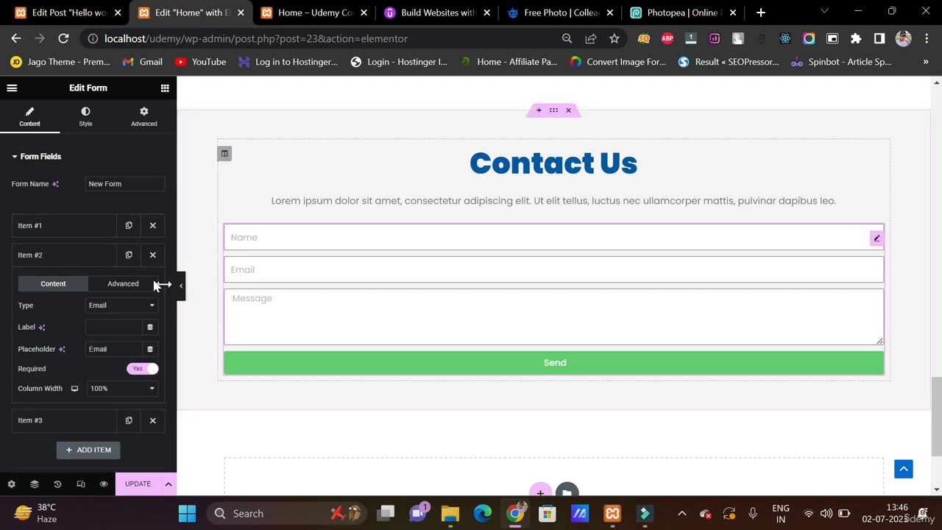
{"action": "left_click", "coordinate": [72, 233]}
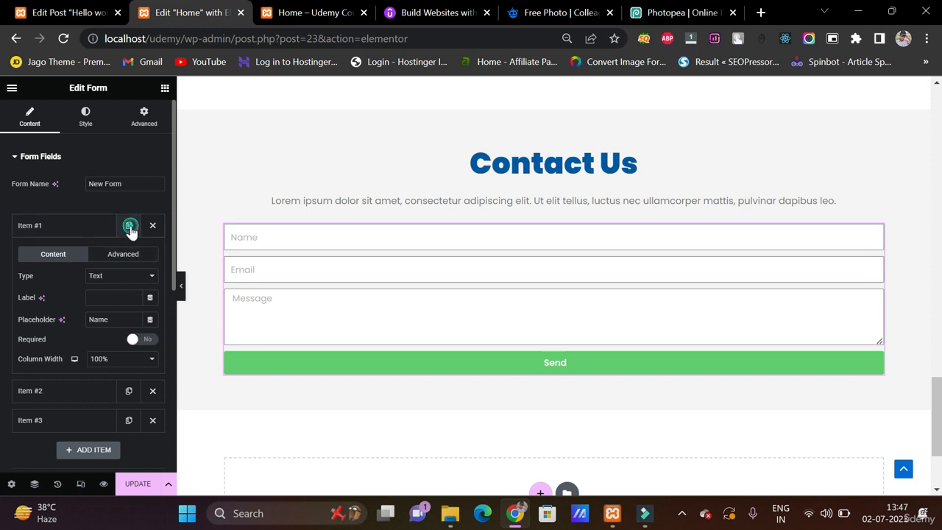
{"action": "left_click", "coordinate": [130, 228]}
{"action": "left_click", "coordinate": [72, 231]}
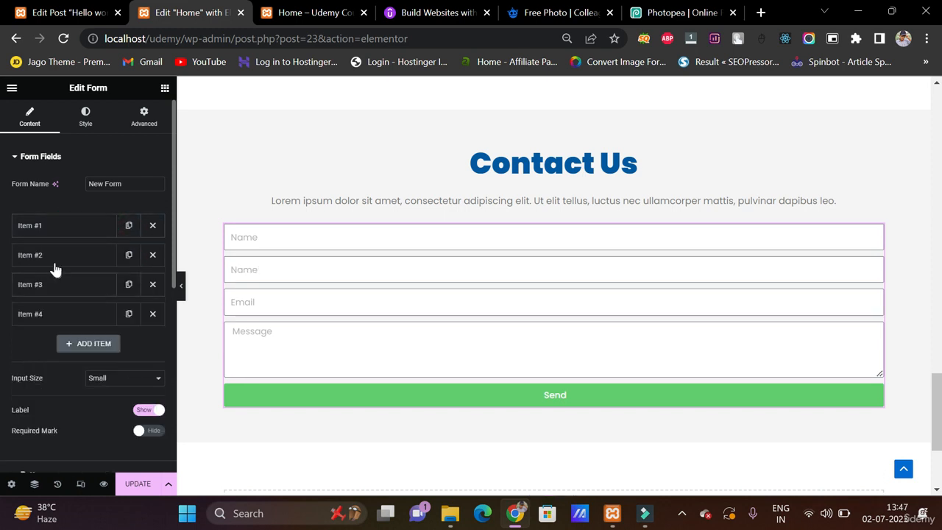
{"action": "left_click", "coordinate": [54, 264]}
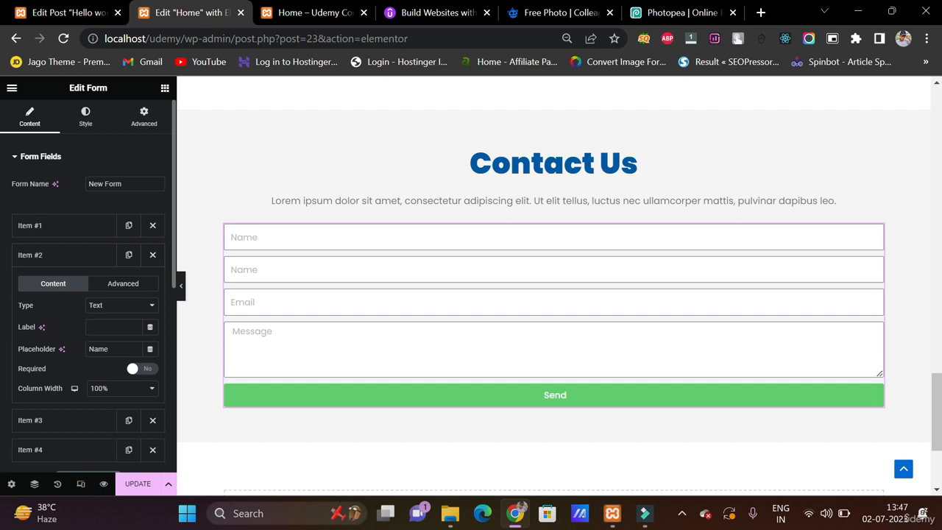
{"action": "double_click", "coordinate": [103, 349]}
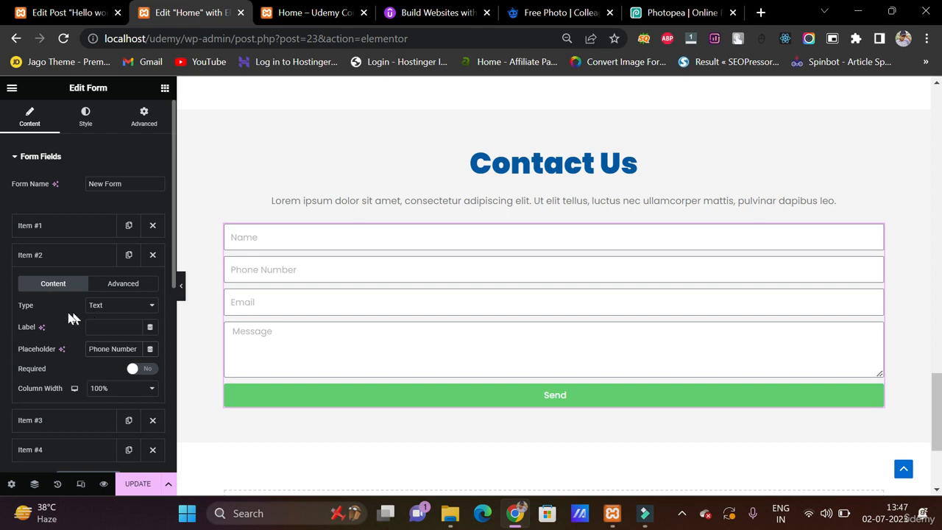
{"action": "left_click", "coordinate": [120, 309]}
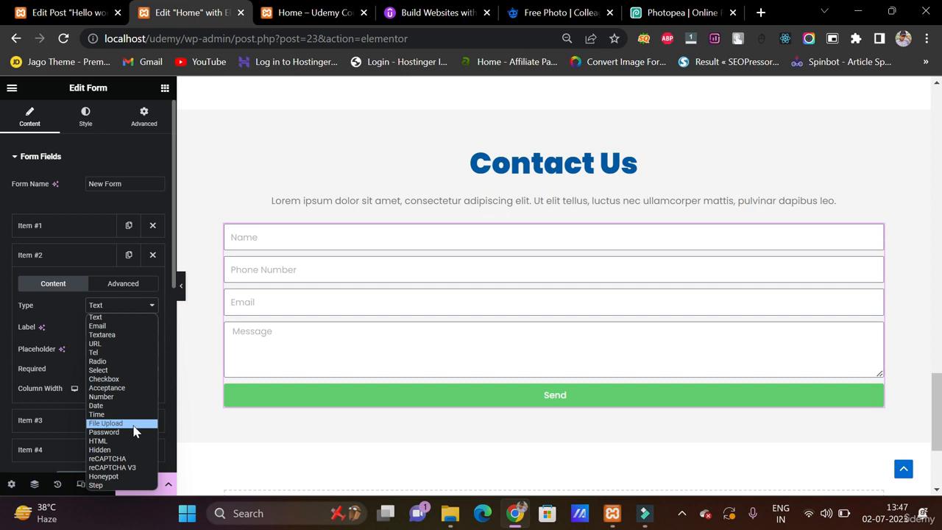
{"action": "left_click", "coordinate": [118, 353]}
{"action": "scroll", "coordinate": [263, 328], "scroll_direction": "down", "scroll_amount": 1}
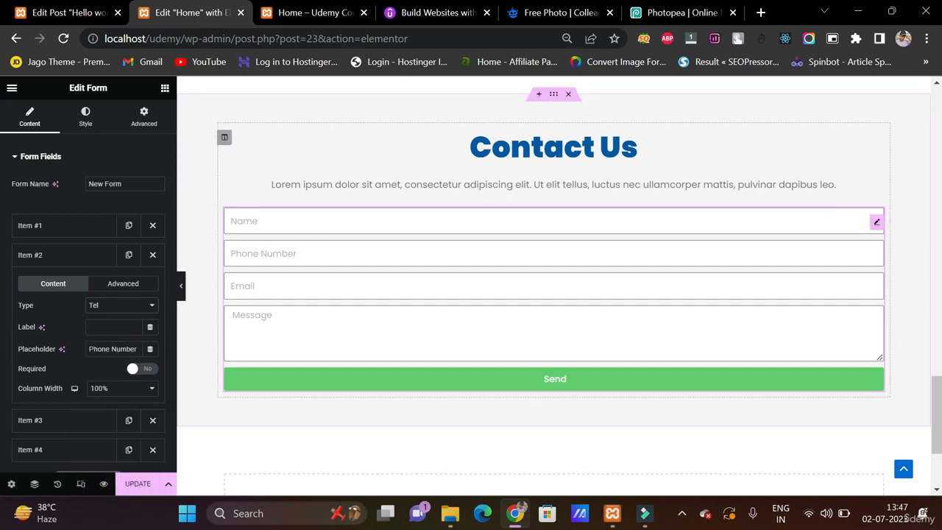
Step: Try showing the form's required mark with a temporary label "a" on the Email field
{"action": "scroll", "coordinate": [99, 297], "scroll_direction": "down", "scroll_amount": 4}
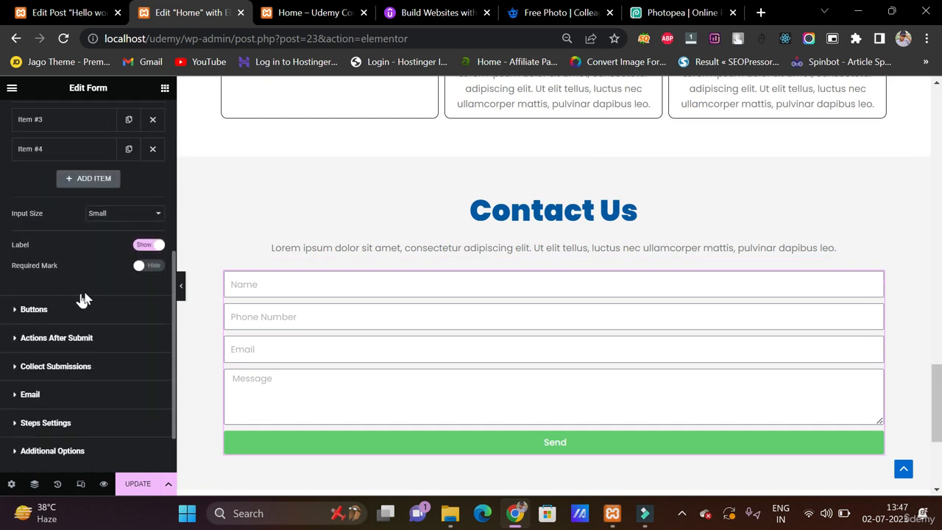
{"action": "left_click", "coordinate": [138, 271]}
{"action": "scroll", "coordinate": [77, 168], "scroll_direction": "up", "scroll_amount": 2}
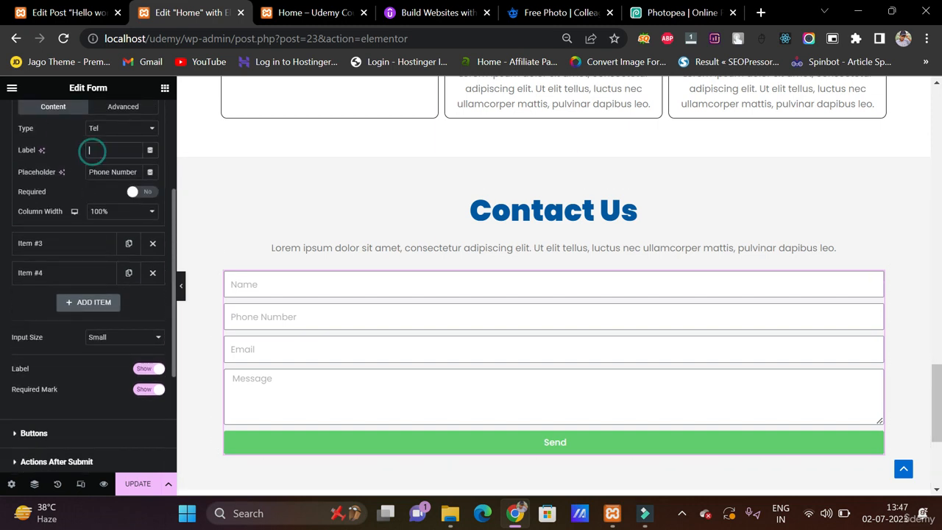
{"action": "left_click", "coordinate": [78, 245]}
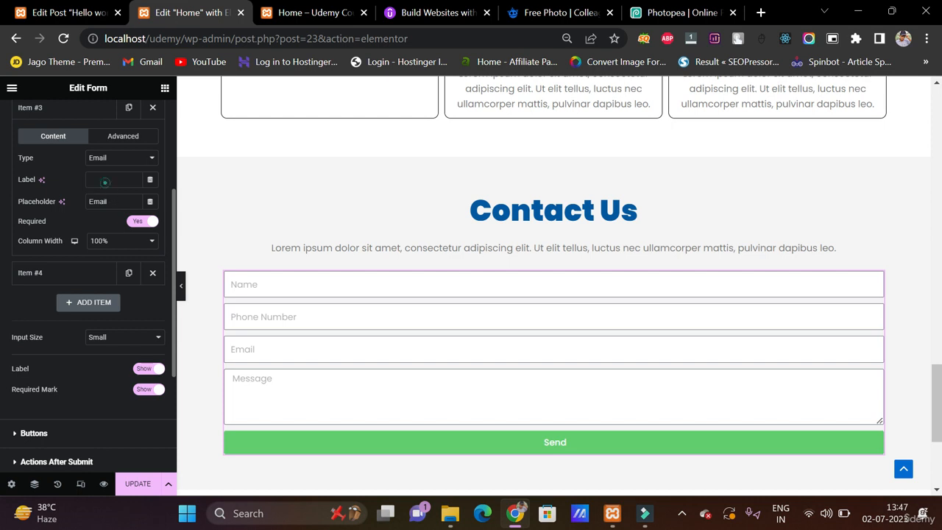
{"action": "left_click", "coordinate": [105, 182]}
{"action": "type", "text": "a"}
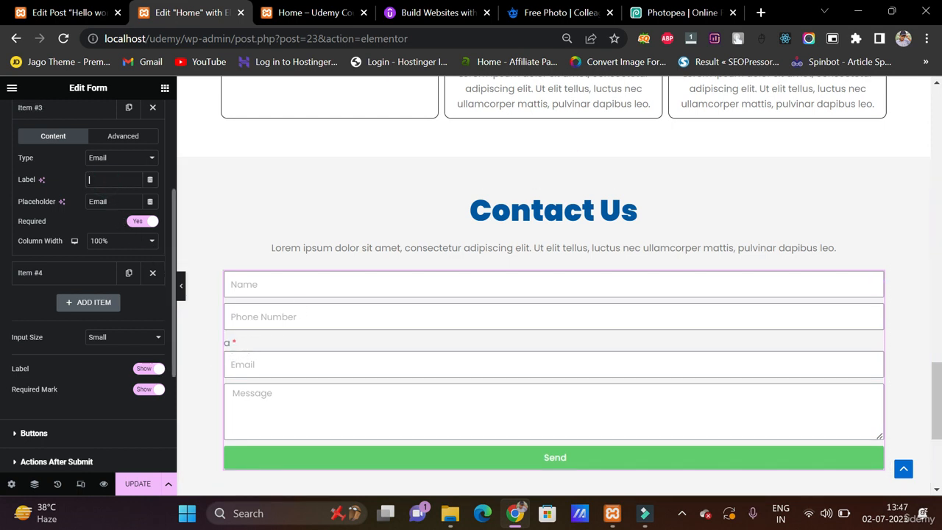
{"action": "left_click", "coordinate": [152, 392]}
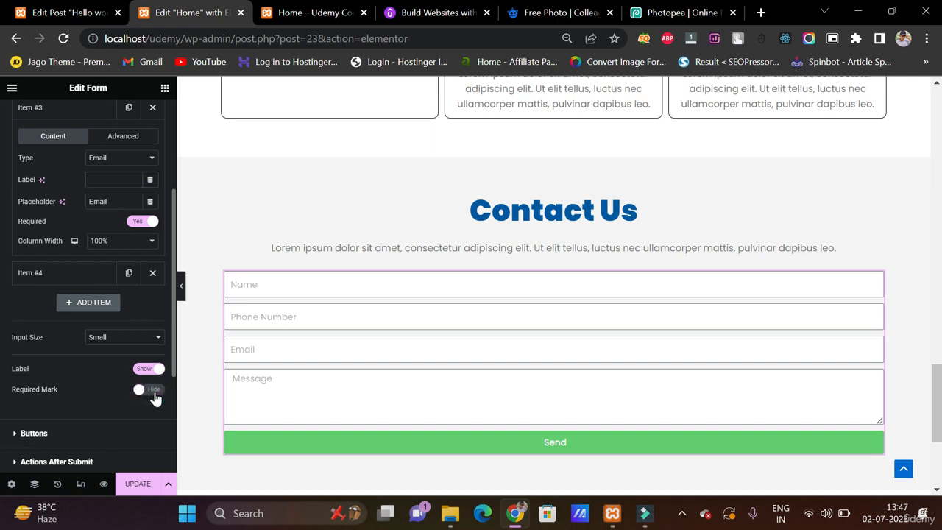
Step: Try right and left alignment for the form's Send button, and restore the Justified alignment
{"action": "scroll", "coordinate": [155, 397], "scroll_direction": "down", "scroll_amount": 3}
{"action": "left_click", "coordinate": [99, 289]}
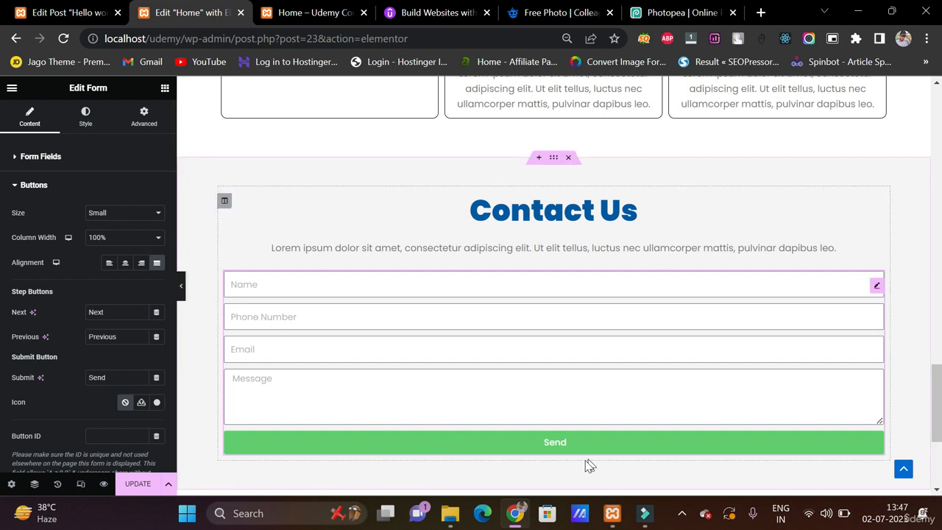
{"action": "left_click", "coordinate": [142, 262]}
{"action": "left_click", "coordinate": [110, 262]}
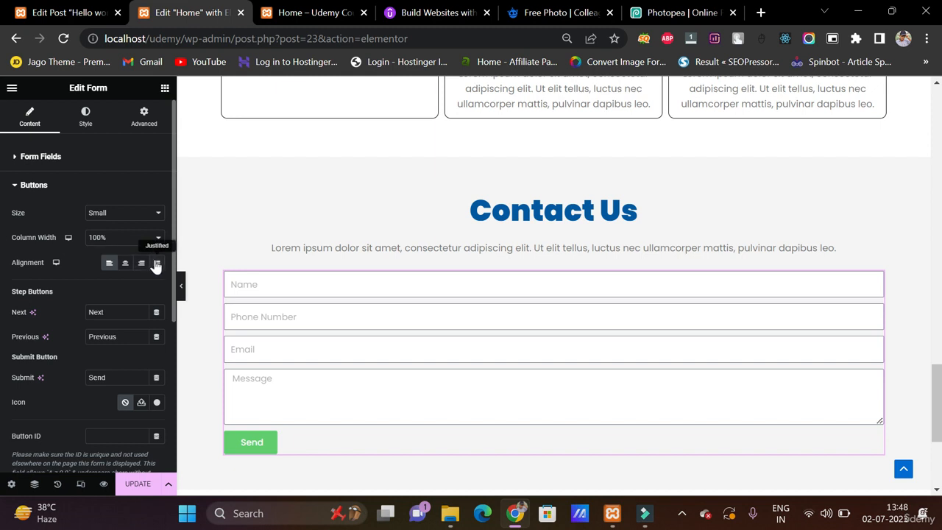
{"action": "left_click", "coordinate": [155, 263]}
{"action": "scroll", "coordinate": [422, 441], "scroll_direction": "down", "scroll_amount": 1}
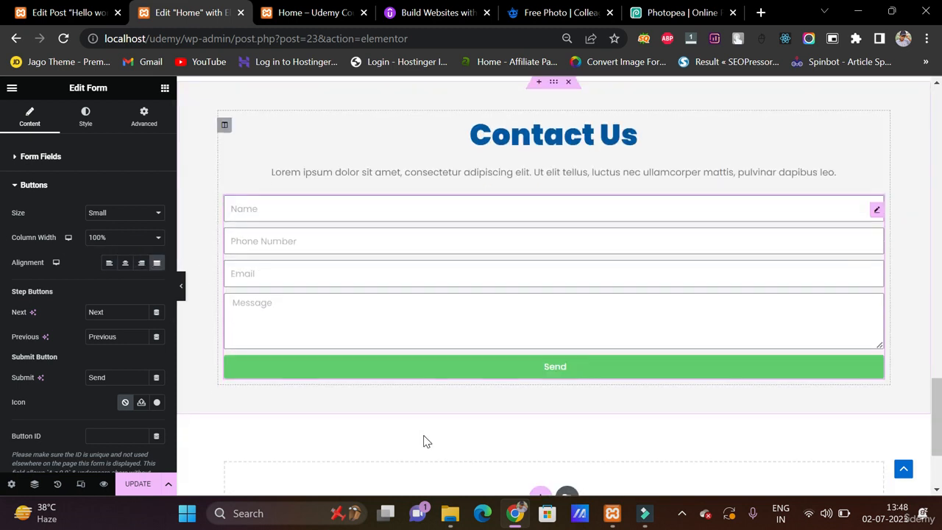
Step: Examine which actions can be added after the contact form is submitted
{"action": "scroll", "coordinate": [27, 267], "scroll_direction": "down", "scroll_amount": 4}
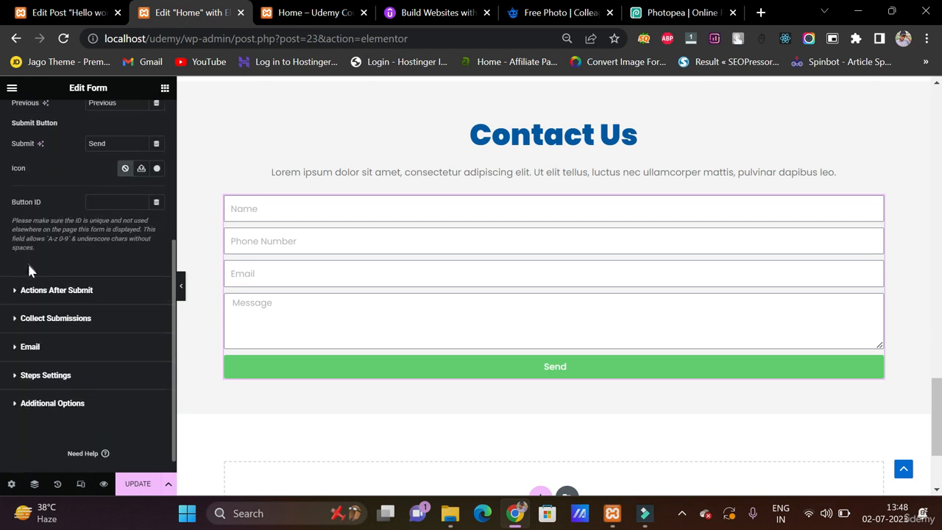
{"action": "left_click", "coordinate": [40, 290]}
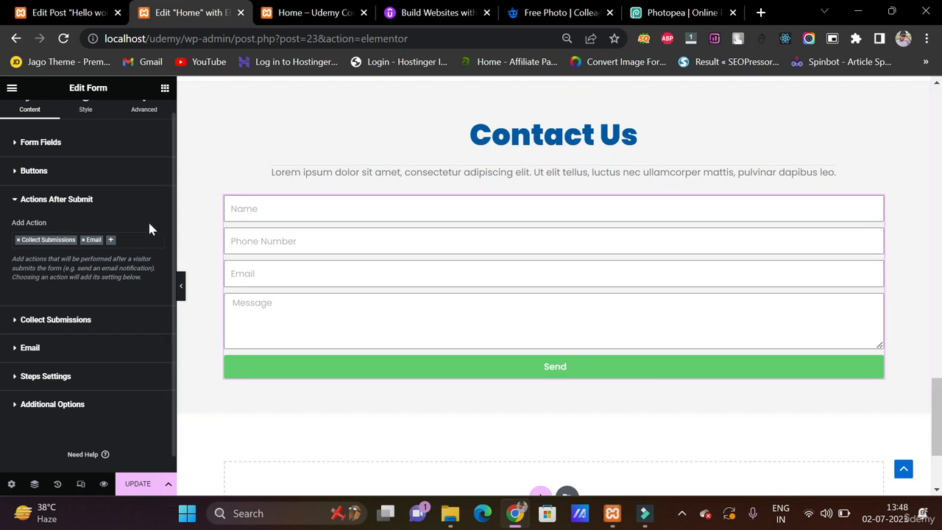
{"action": "left_click", "coordinate": [112, 241]}
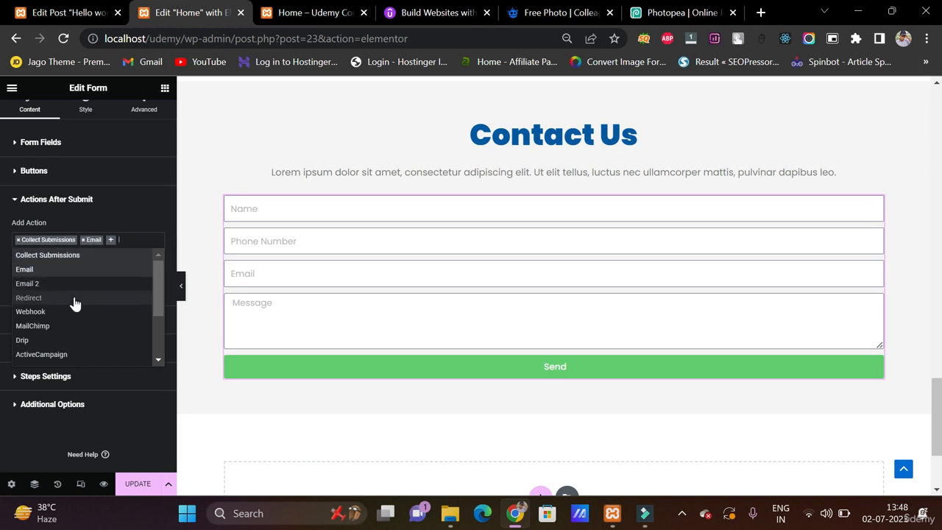
{"action": "scroll", "coordinate": [74, 303], "scroll_direction": "down", "scroll_amount": 2}
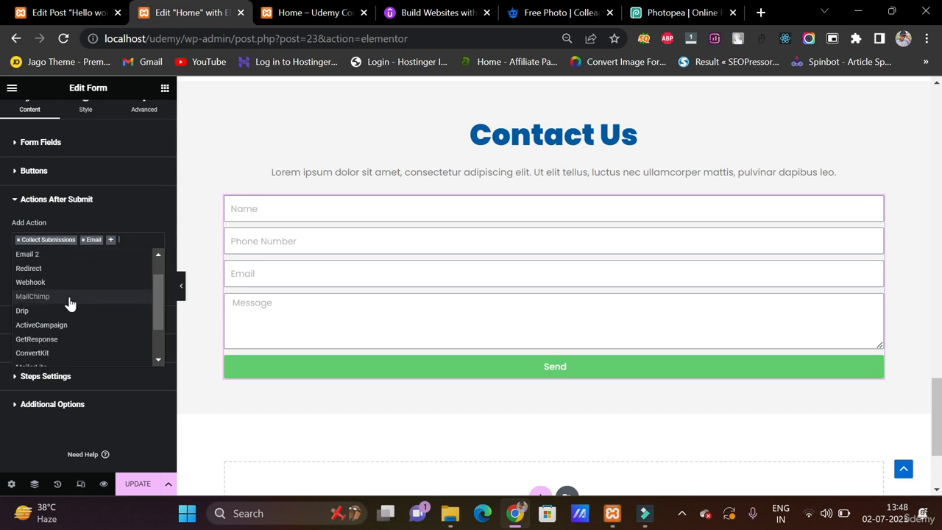
{"action": "scroll", "coordinate": [69, 303], "scroll_direction": "down", "scroll_amount": 3}
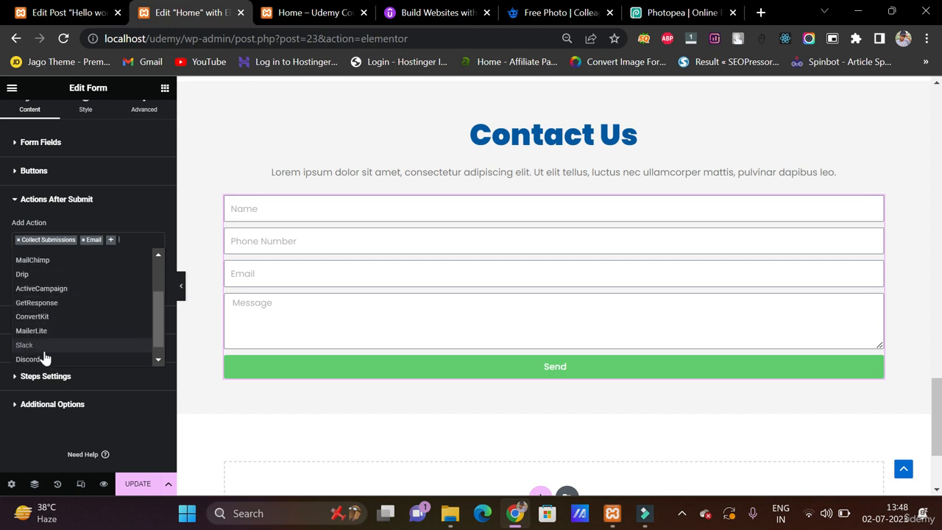
{"action": "left_click", "coordinate": [2, 263]}
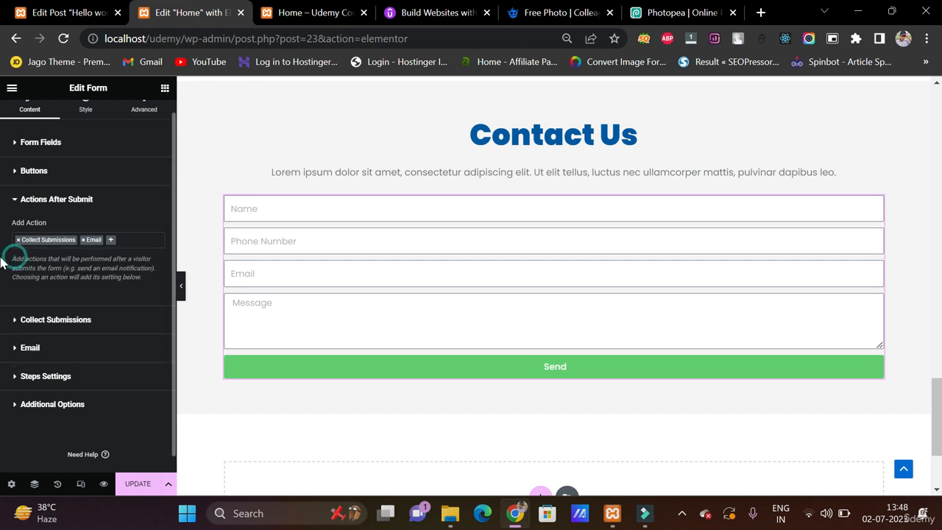
Step: Check the form's Collect Submissions settings, and set the notification email's subject to "New message from Udemy Course"
{"action": "left_click", "coordinate": [50, 307]}
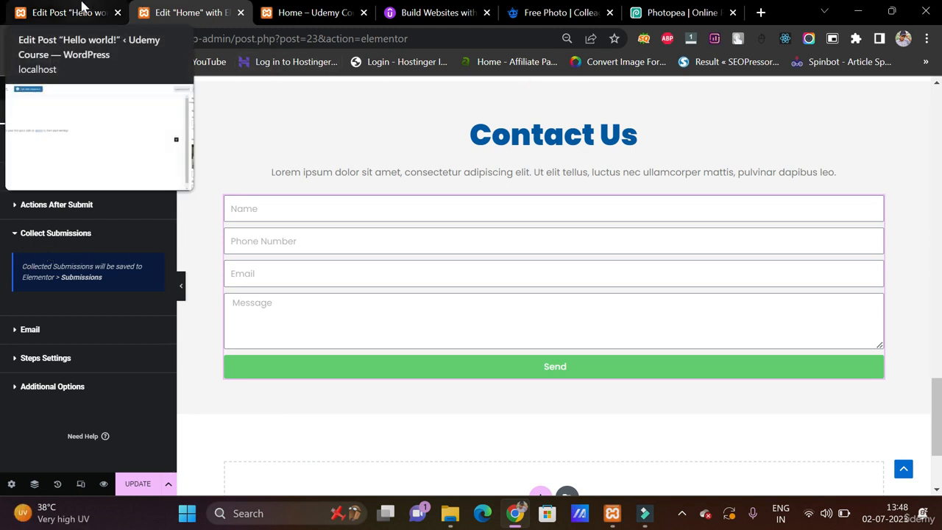
{"action": "left_click_drag", "start_coordinate": [20, 269], "coordinate": [37, 267]}
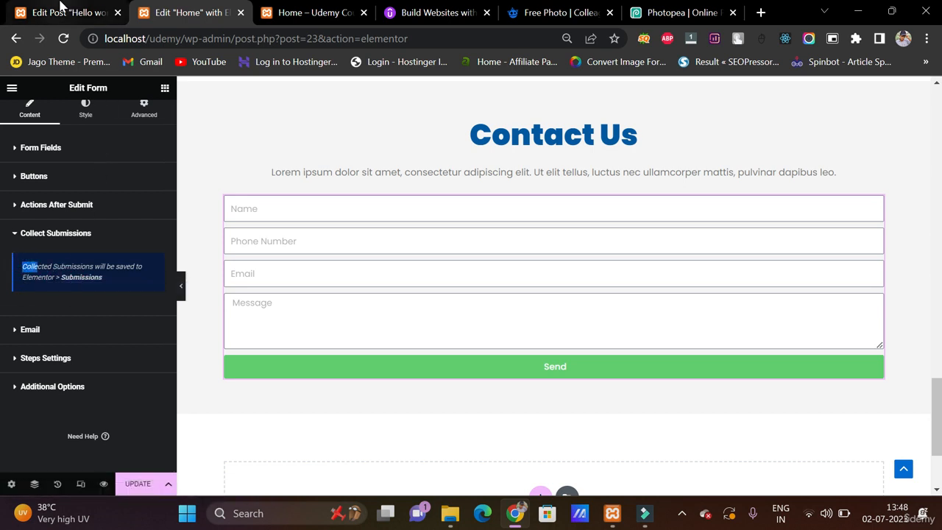
{"action": "left_click", "coordinate": [96, 322]}
{"action": "scroll", "coordinate": [105, 263], "scroll_direction": "down", "scroll_amount": 1}
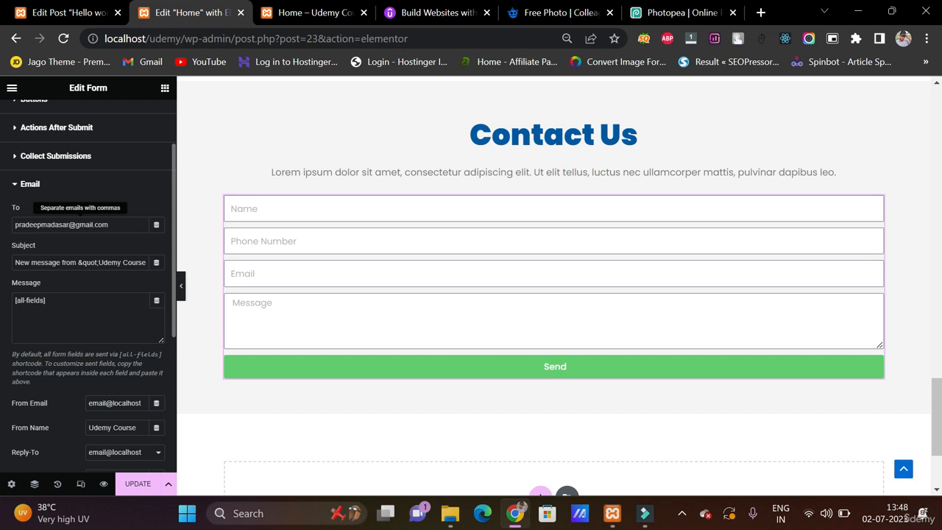
{"action": "left_click", "coordinate": [99, 261]}
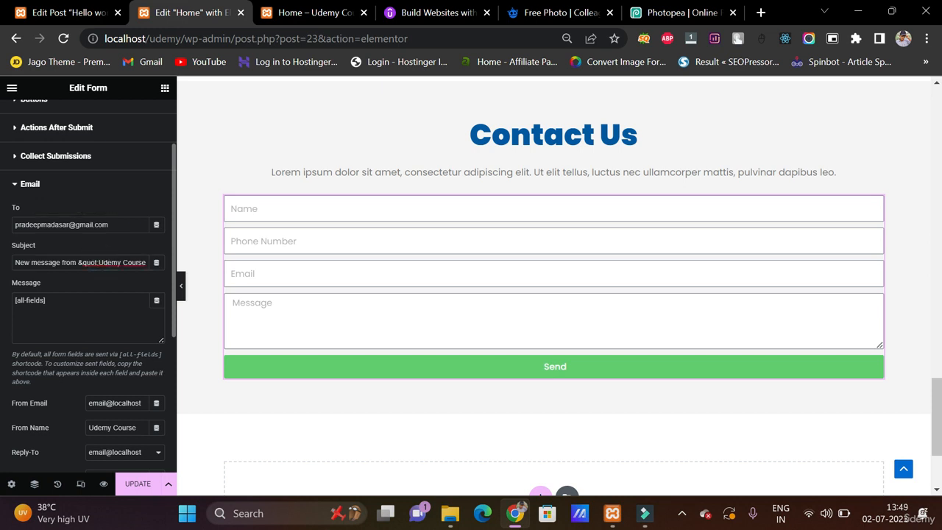
{"action": "key", "text": "BackSpace"}
{"action": "key", "text": "BackSpace"}
{"action": "key", "text": "BackSpace"}
{"action": "key", "text": "BackSpace"}
{"action": "key", "text": "BackSpace"}
{"action": "key", "text": "BackSpace"}
{"action": "left_click_drag", "start_coordinate": [125, 262], "coordinate": [212, 276]}
{"action": "key", "text": "BackSpace"}
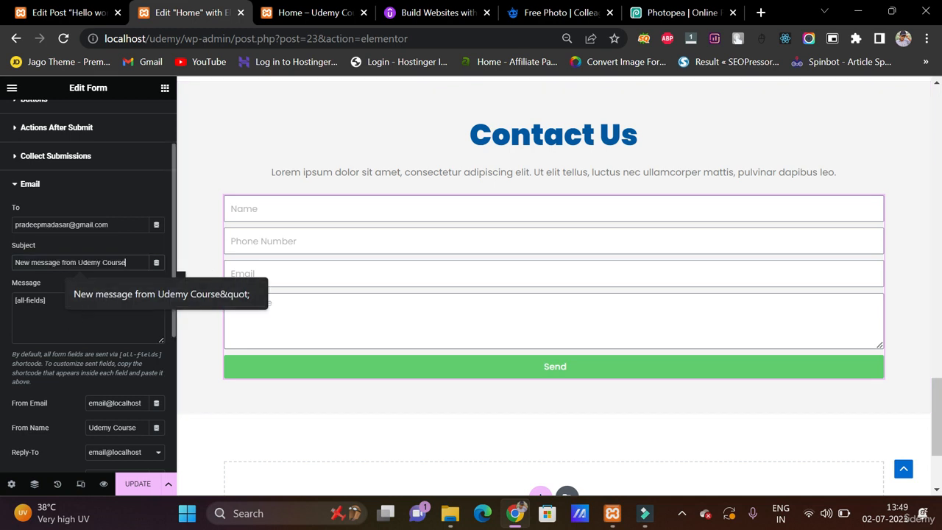
Step: Examine the form's remaining email settings, its Steps Settings and its Additional Options
{"action": "scroll", "coordinate": [67, 307], "scroll_direction": "down", "scroll_amount": 2}
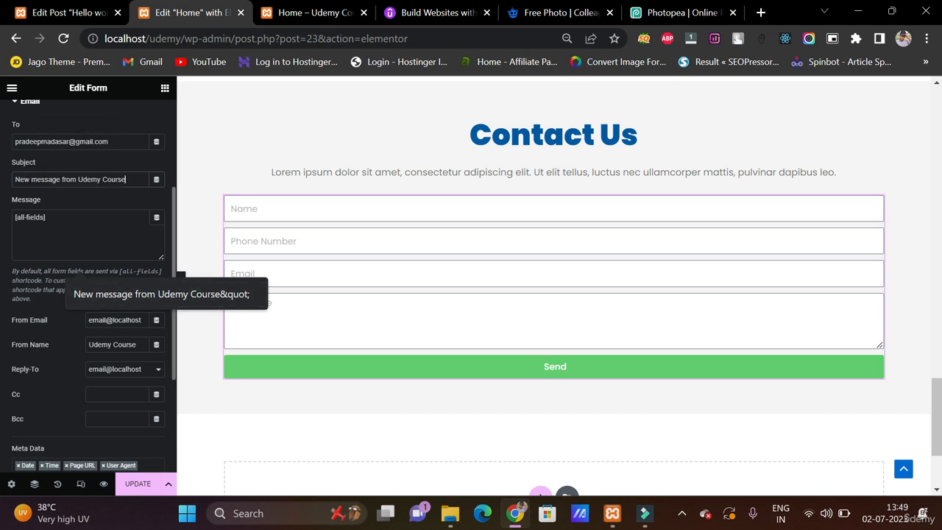
{"action": "scroll", "coordinate": [44, 294], "scroll_direction": "down", "scroll_amount": 3}
{"action": "scroll", "coordinate": [28, 321], "scroll_direction": "down", "scroll_amount": 2}
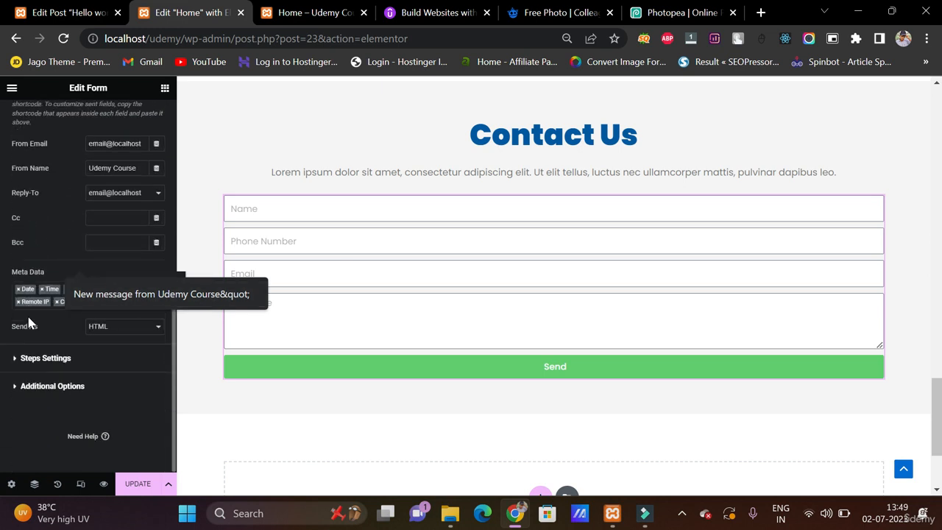
{"action": "left_click", "coordinate": [44, 358]}
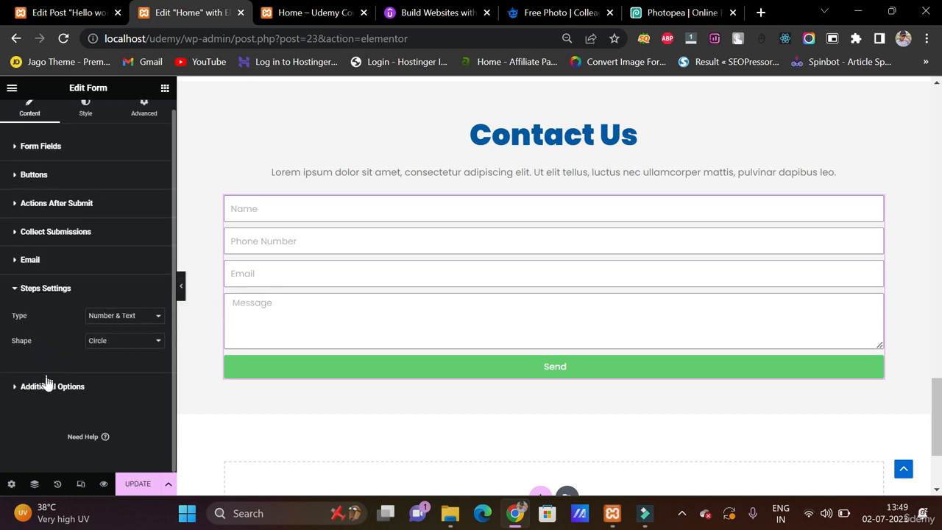
{"action": "left_click", "coordinate": [45, 384]}
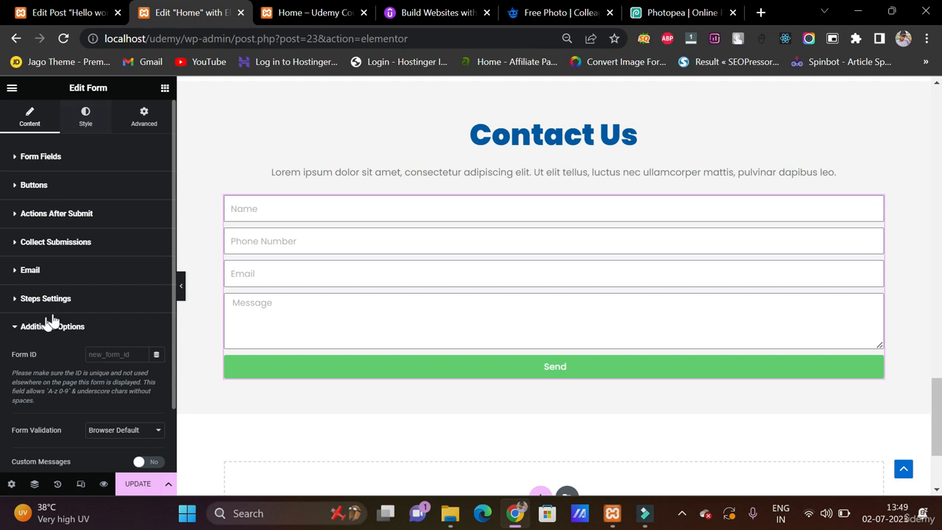
{"action": "scroll", "coordinate": [59, 224], "scroll_direction": "down", "scroll_amount": 3}
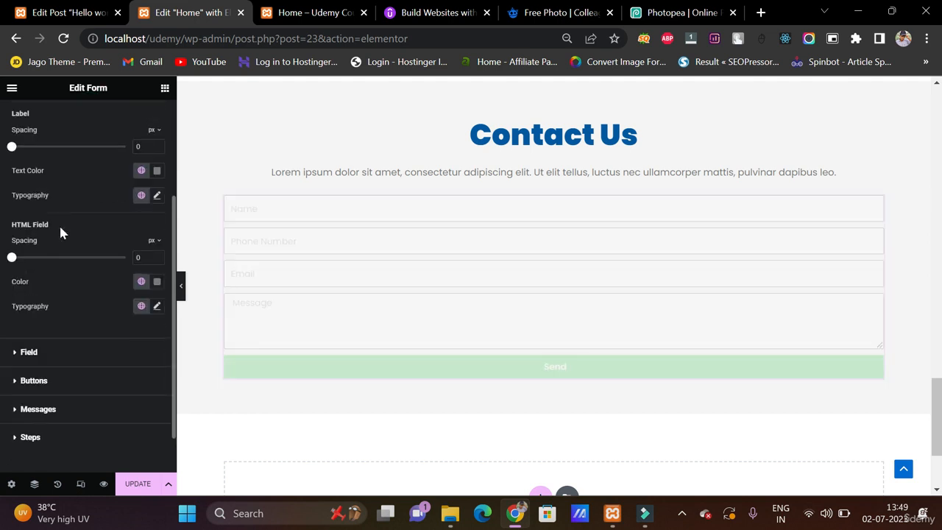
{"action": "left_click", "coordinate": [59, 335]}
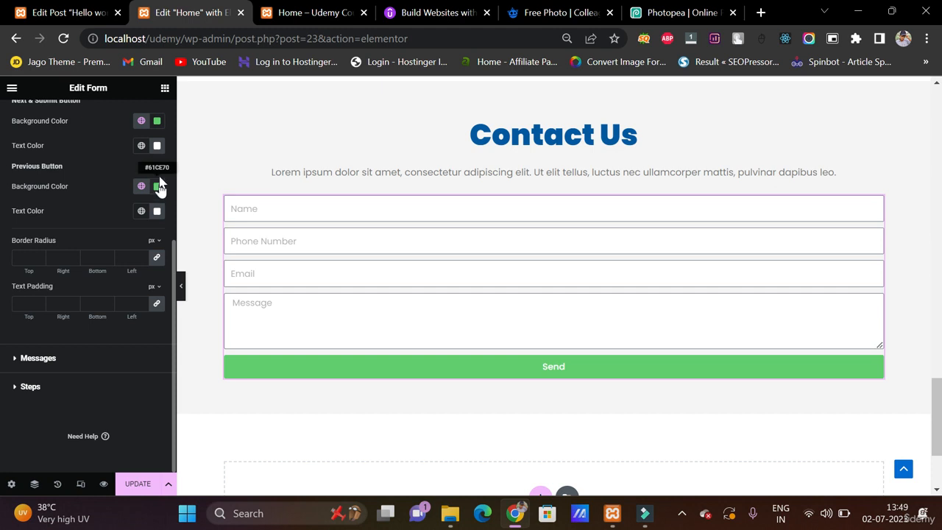
{"action": "left_click", "coordinate": [157, 121]}
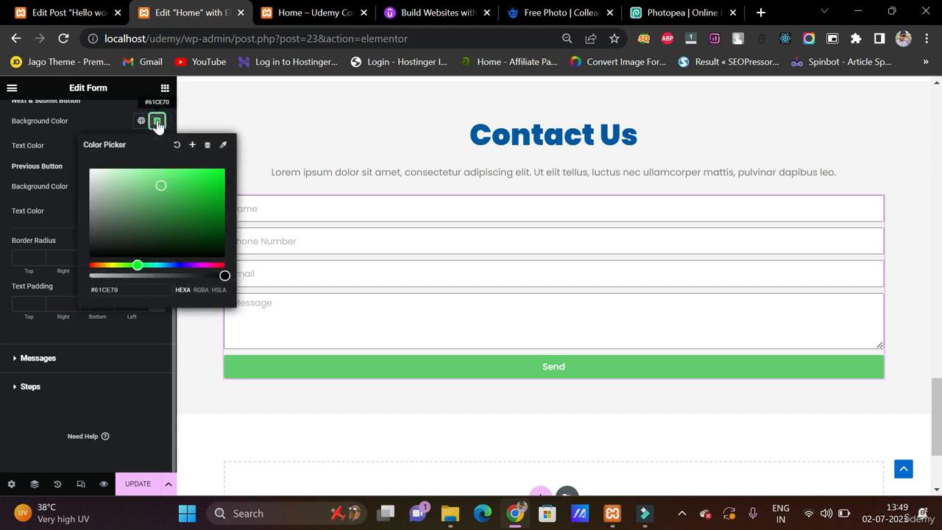
{"action": "triple_click", "coordinate": [131, 288]}
{"action": "key", "text": "BackSpace"}
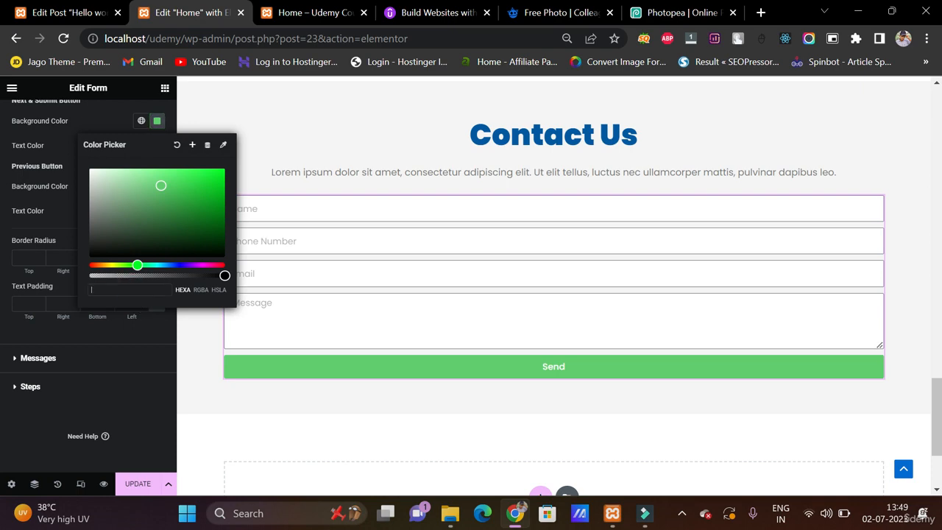
{"action": "scroll", "coordinate": [515, 295], "scroll_direction": "up", "scroll_amount": 5}
{"action": "left_click", "coordinate": [380, 276]}
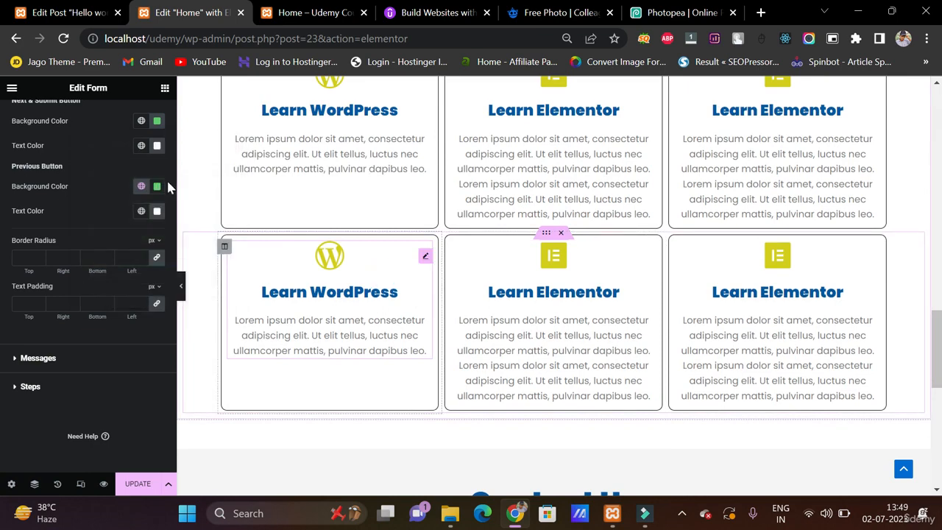
{"action": "left_click", "coordinate": [86, 117]}
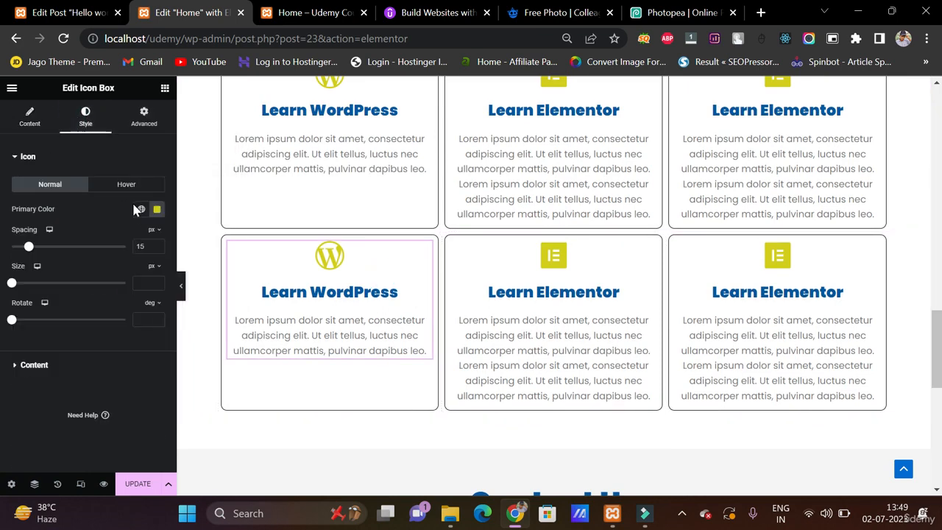
{"action": "left_click", "coordinate": [157, 210]}
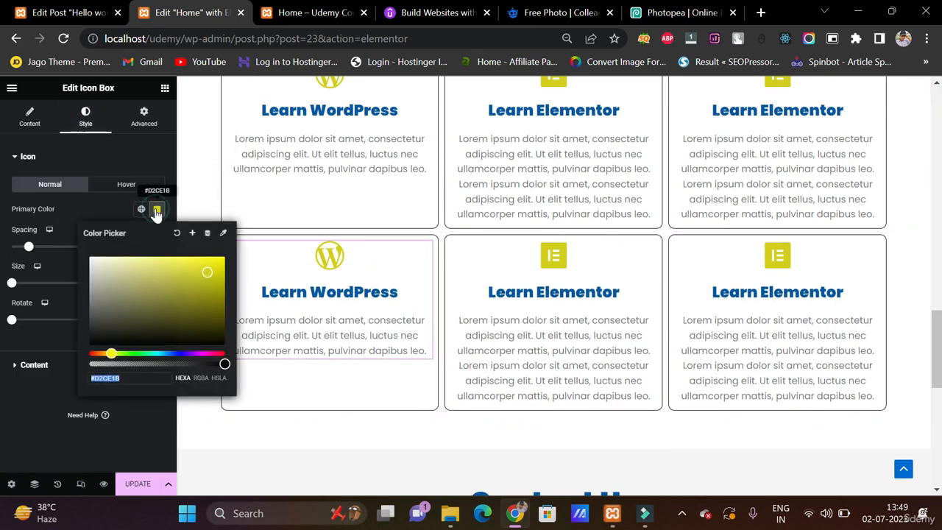
{"action": "scroll", "coordinate": [419, 270], "scroll_direction": "down", "scroll_amount": 5}
{"action": "left_click", "coordinate": [420, 261]}
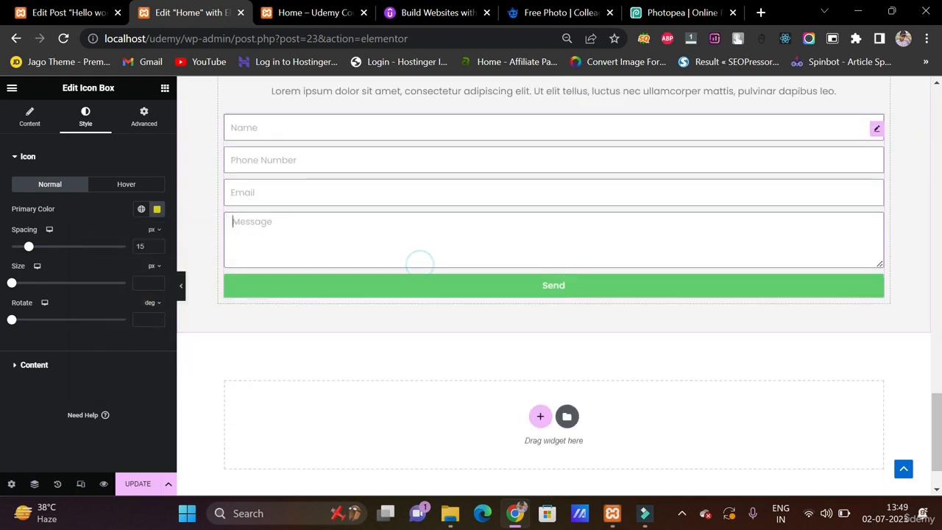
Step: Copy the primary icon color #D2CE1B from the first Learn WordPress icon box in the Services section
{"action": "scroll", "coordinate": [390, 140], "scroll_direction": "up", "scroll_amount": 6}
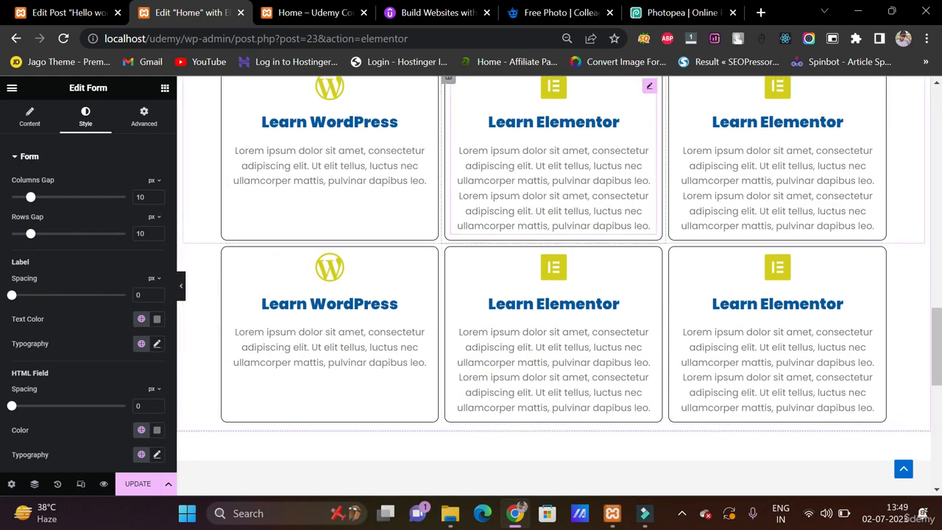
{"action": "scroll", "coordinate": [420, 169], "scroll_direction": "up", "scroll_amount": 2}
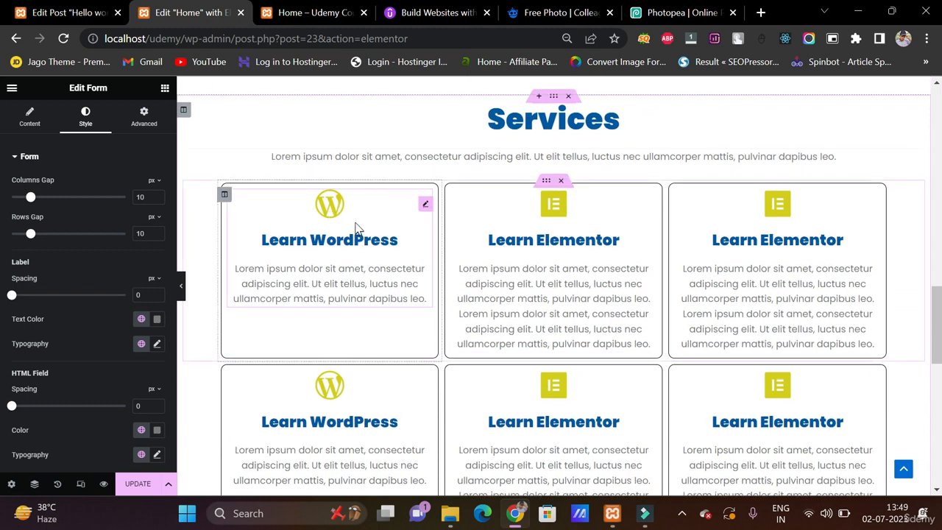
{"action": "left_click", "coordinate": [317, 214]}
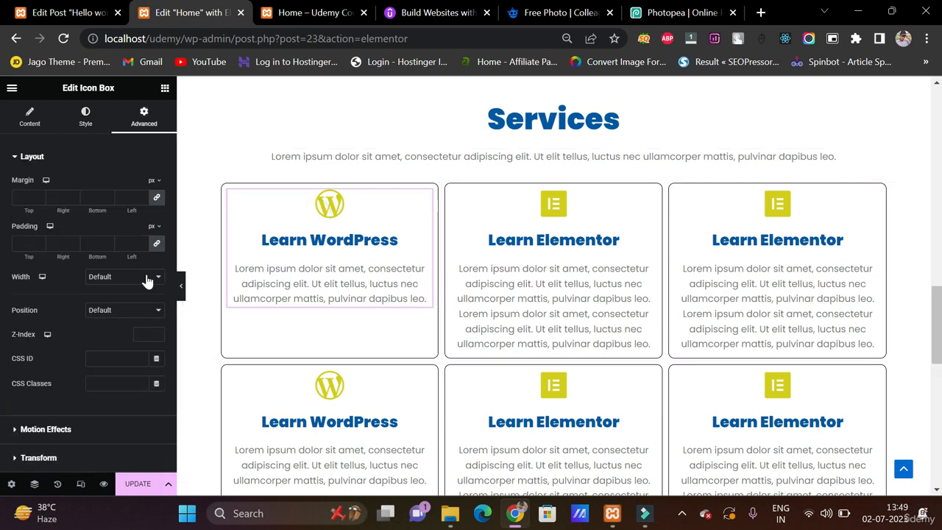
{"action": "left_click", "coordinate": [86, 131]}
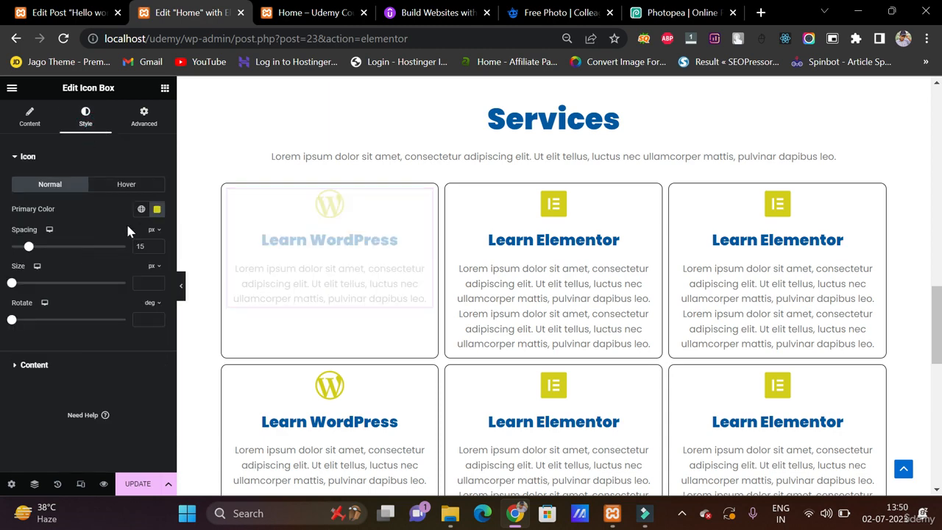
{"action": "left_click", "coordinate": [157, 208]}
{"action": "key", "text": "ctrl+c"}
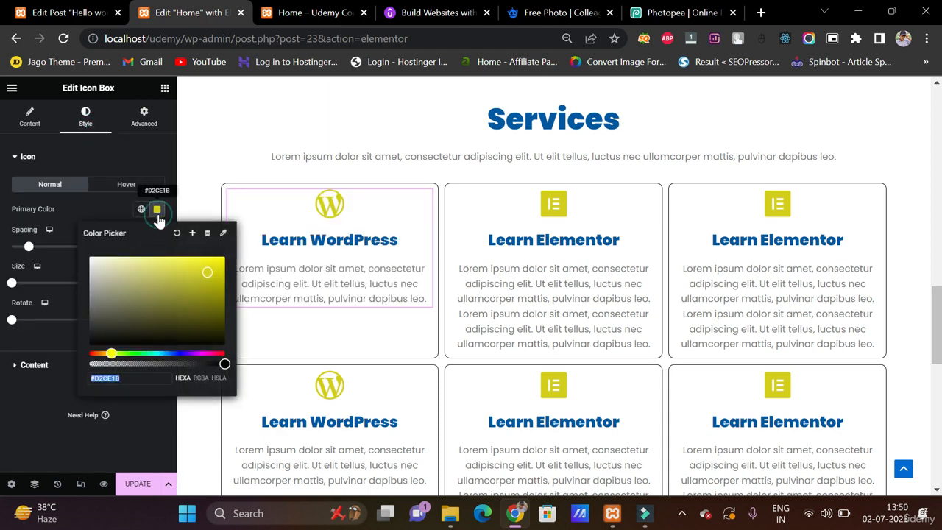
Step: Set the normal background color of the contact form's Send button to #D2CE1B
{"action": "scroll", "coordinate": [440, 288], "scroll_direction": "down", "scroll_amount": 6}
{"action": "left_click", "coordinate": [429, 298]}
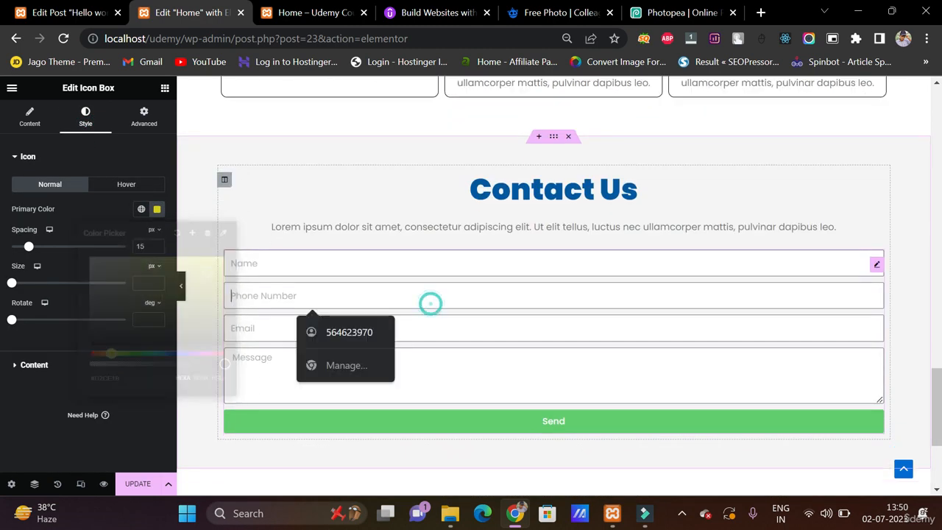
{"action": "scroll", "coordinate": [89, 261], "scroll_direction": "down", "scroll_amount": 5}
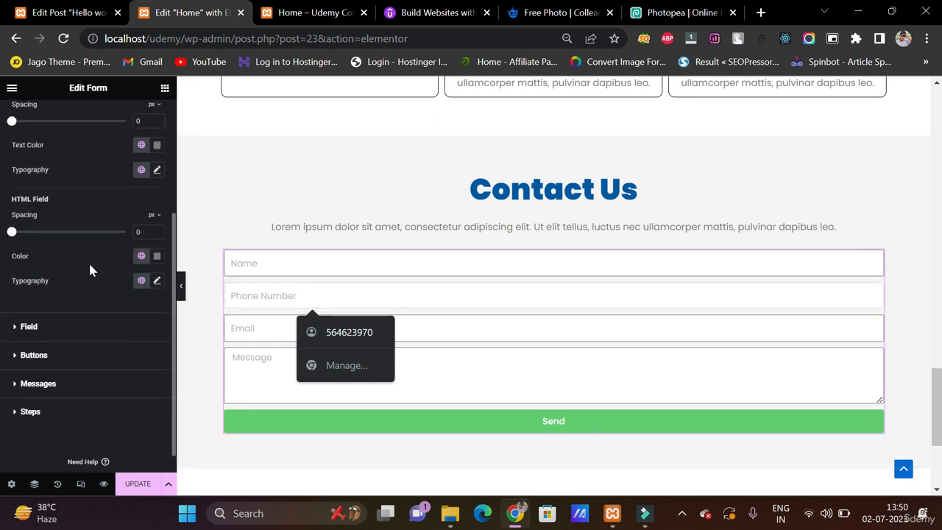
{"action": "left_click", "coordinate": [74, 329]}
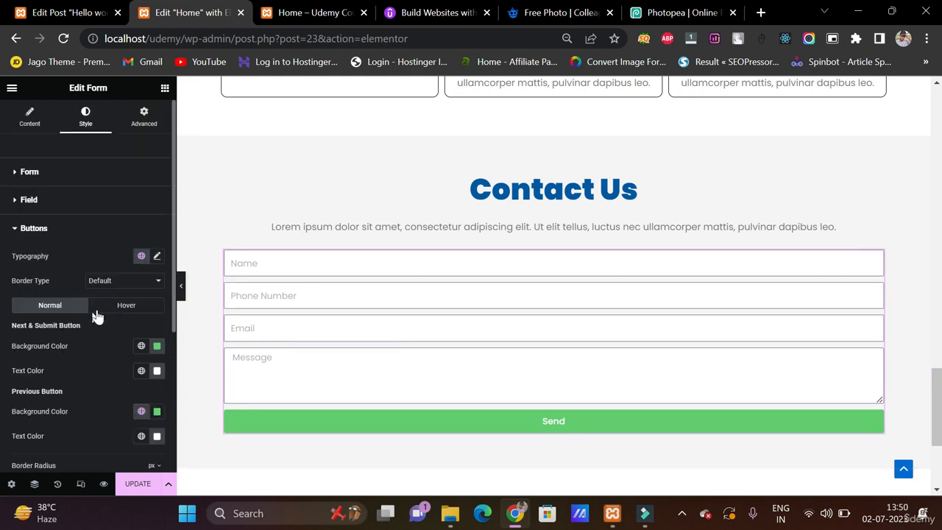
{"action": "left_click", "coordinate": [156, 349]}
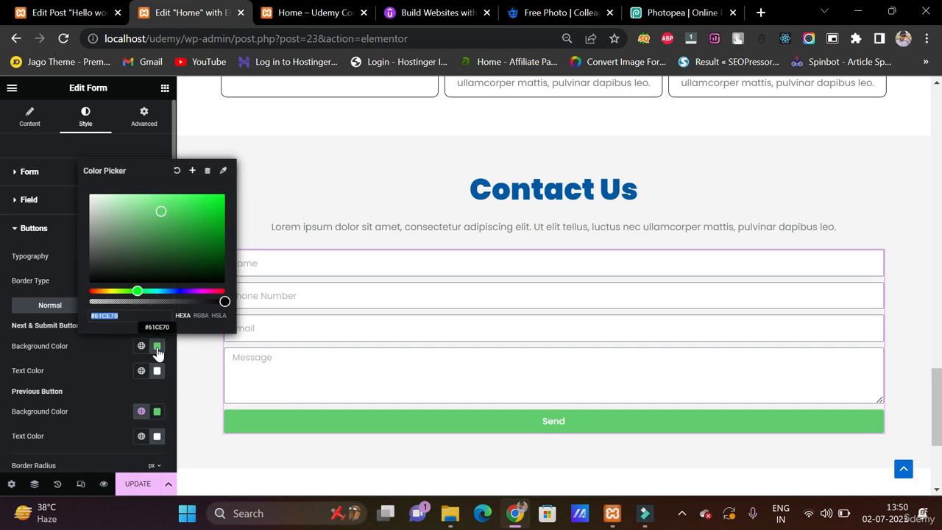
{"action": "key", "text": "ctrl+v"}
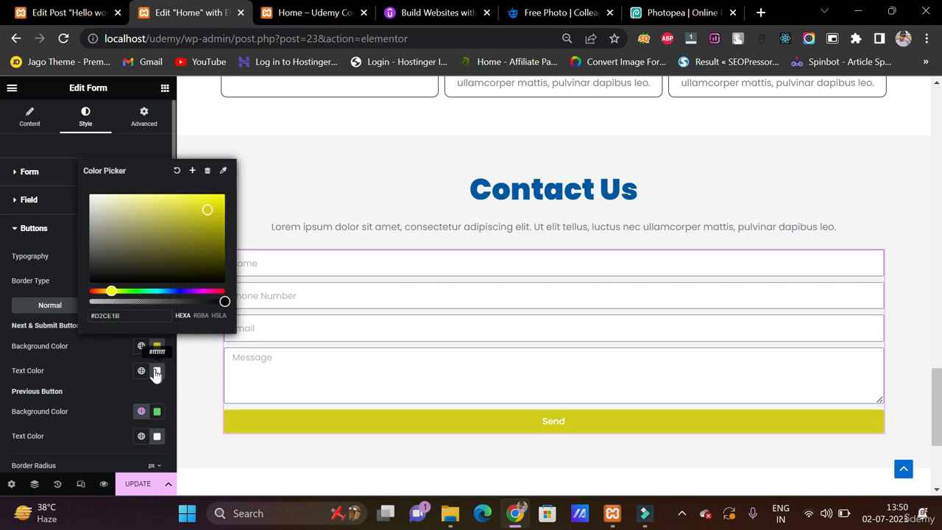
Step: Set the Send button's text color to the global color black
{"action": "left_click", "coordinate": [142, 371]}
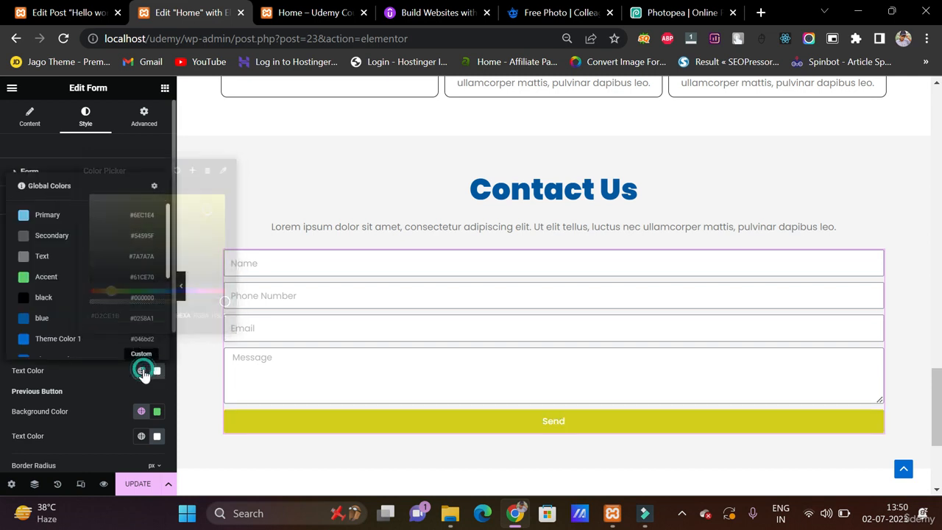
{"action": "left_click", "coordinate": [76, 299]}
{"action": "scroll", "coordinate": [395, 343], "scroll_direction": "down", "scroll_amount": 1}
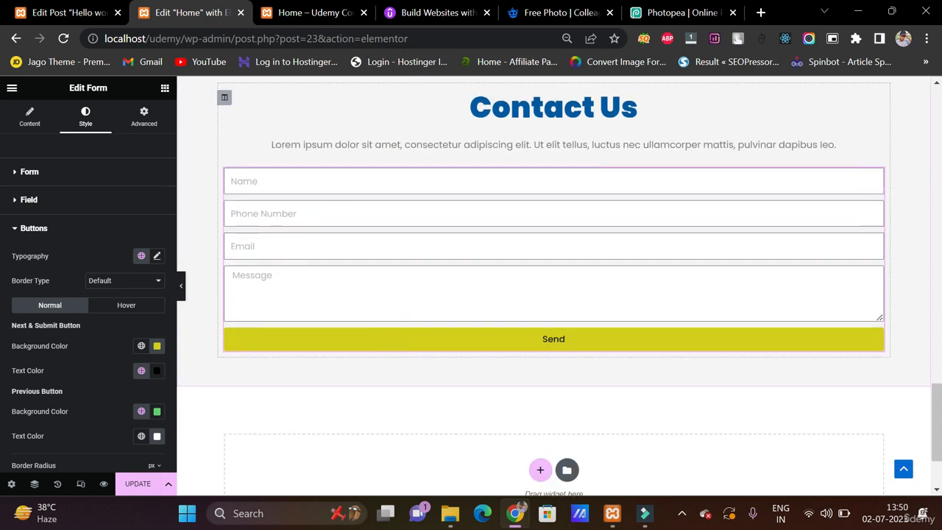
Step: Set the font weight of the Send button's typography to 900 (Black)
{"action": "scroll", "coordinate": [90, 358], "scroll_direction": "down", "scroll_amount": 2}
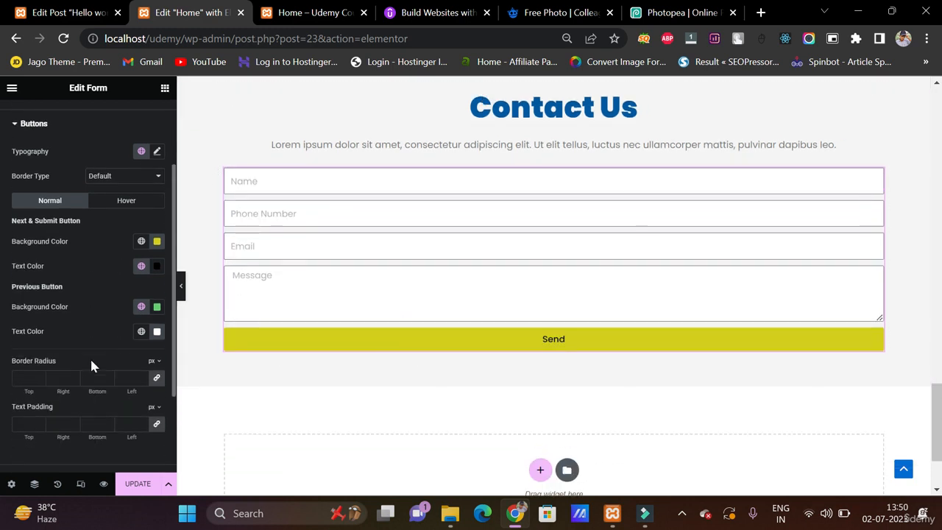
{"action": "left_click", "coordinate": [153, 142]}
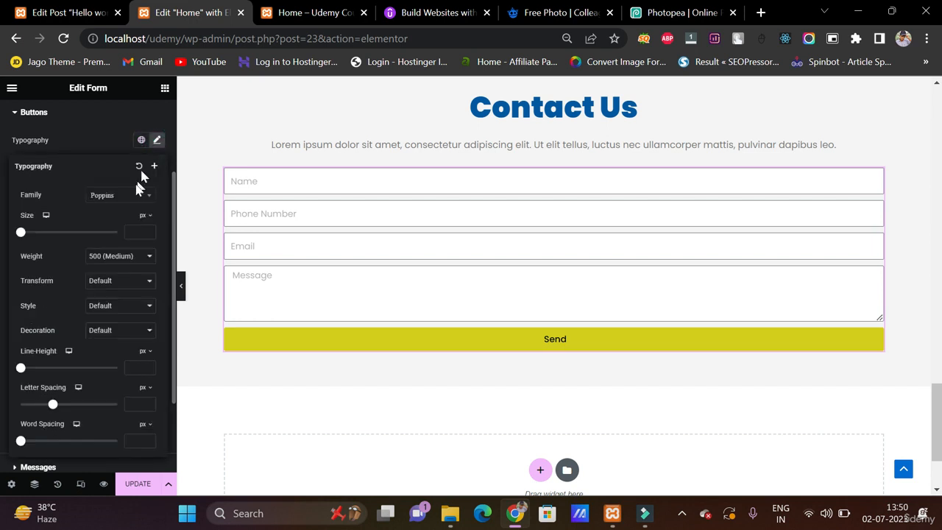
{"action": "left_click", "coordinate": [111, 256]}
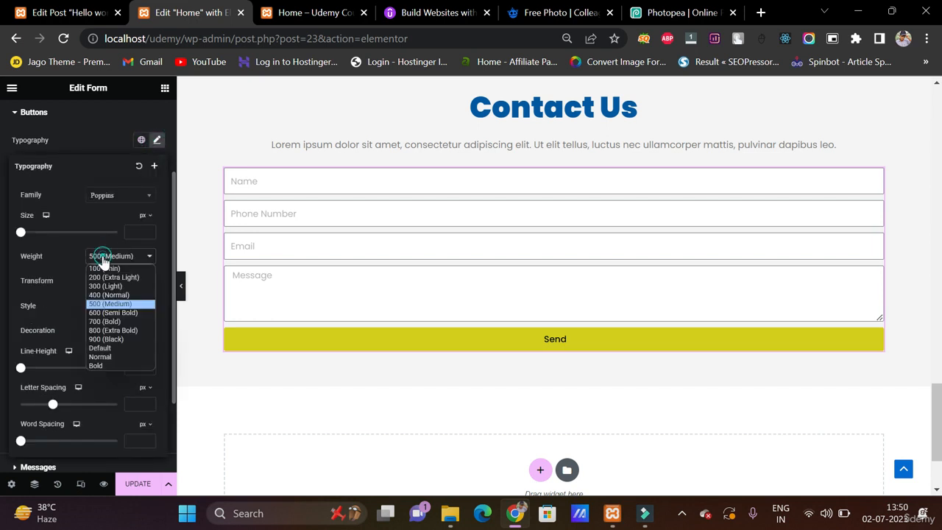
{"action": "left_click", "coordinate": [105, 340]}
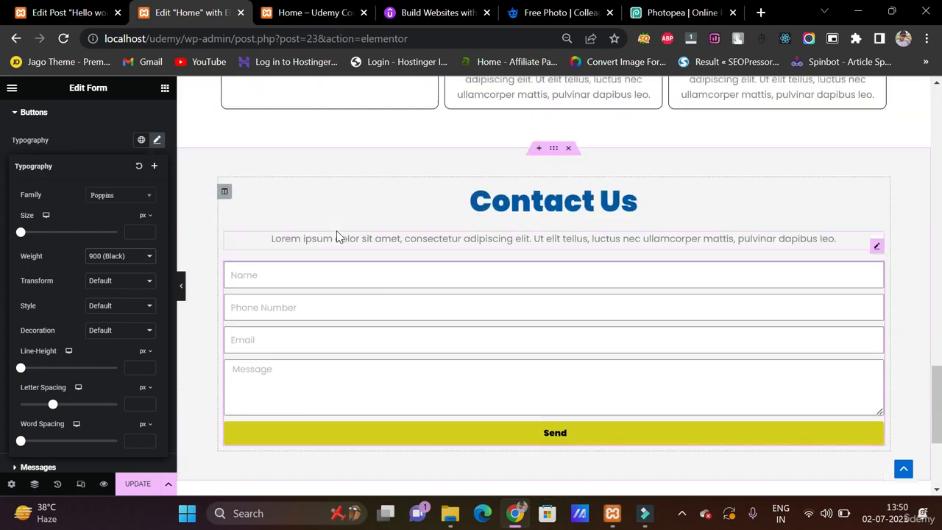
{"action": "left_click", "coordinate": [85, 112]}
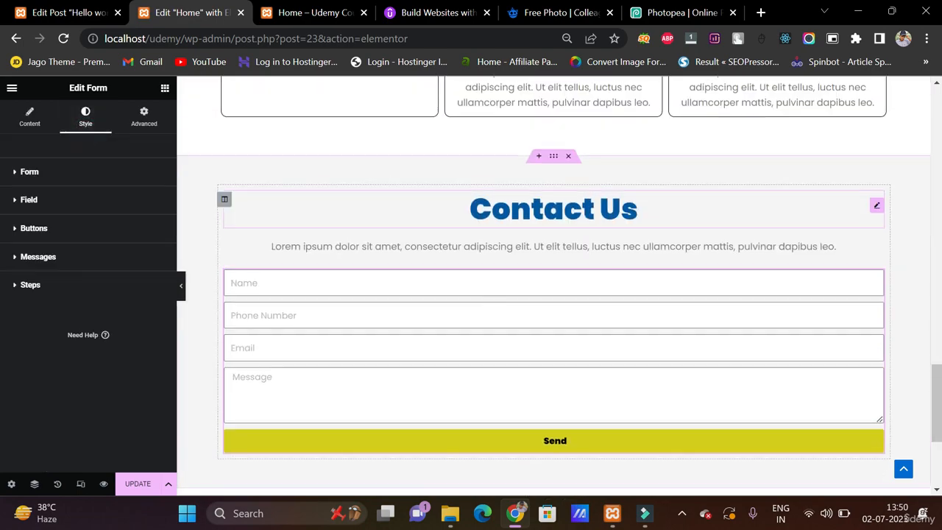
{"action": "scroll", "coordinate": [554, 184], "scroll_direction": "up", "scroll_amount": 5}
{"action": "scroll", "coordinate": [473, 227], "scroll_direction": "up", "scroll_amount": 15}
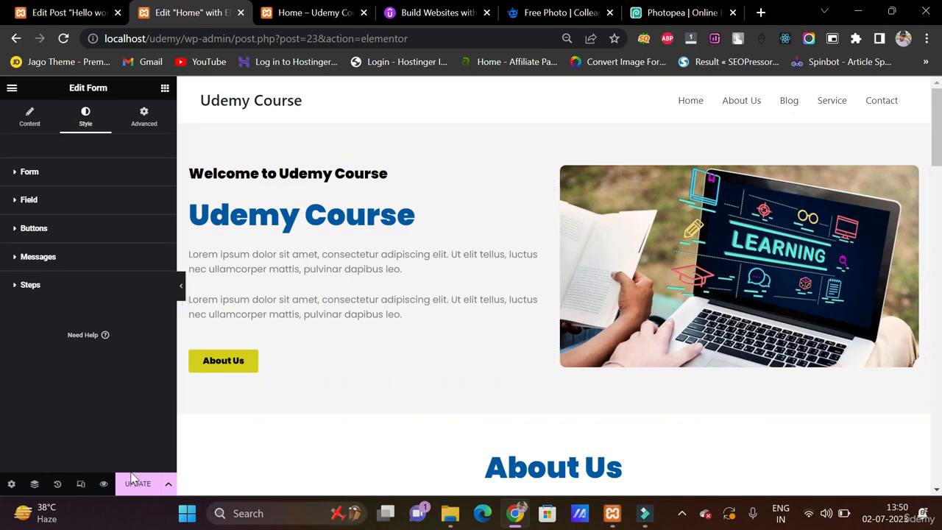
Step: Reload the published Home page in the browser and review its sections from the welcome banner through Blog and Services to the Contact Us form
{"action": "left_click", "coordinate": [319, 11]}
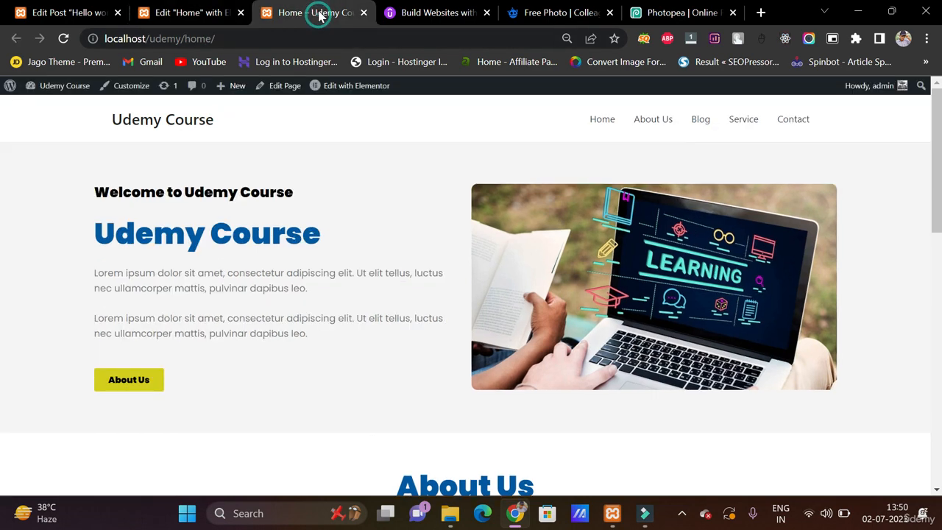
{"action": "scroll", "coordinate": [270, 285], "scroll_direction": "down", "scroll_amount": 2}
{"action": "scroll", "coordinate": [270, 286], "scroll_direction": "up", "scroll_amount": 2}
{"action": "key", "text": "F5"}
{"action": "scroll", "coordinate": [298, 428], "scroll_direction": "down", "scroll_amount": 12}
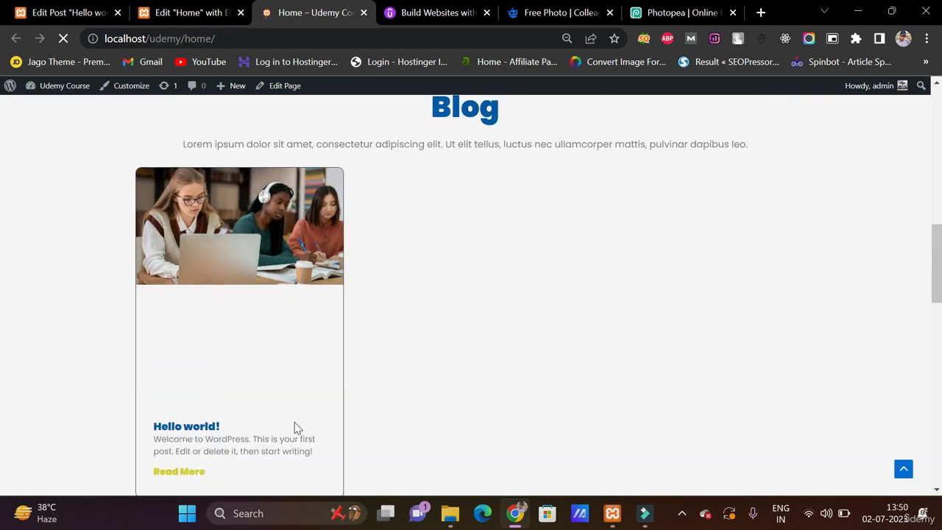
{"action": "scroll", "coordinate": [298, 427], "scroll_direction": "down", "scroll_amount": 6}
{"action": "scroll", "coordinate": [297, 428], "scroll_direction": "down", "scroll_amount": 5}
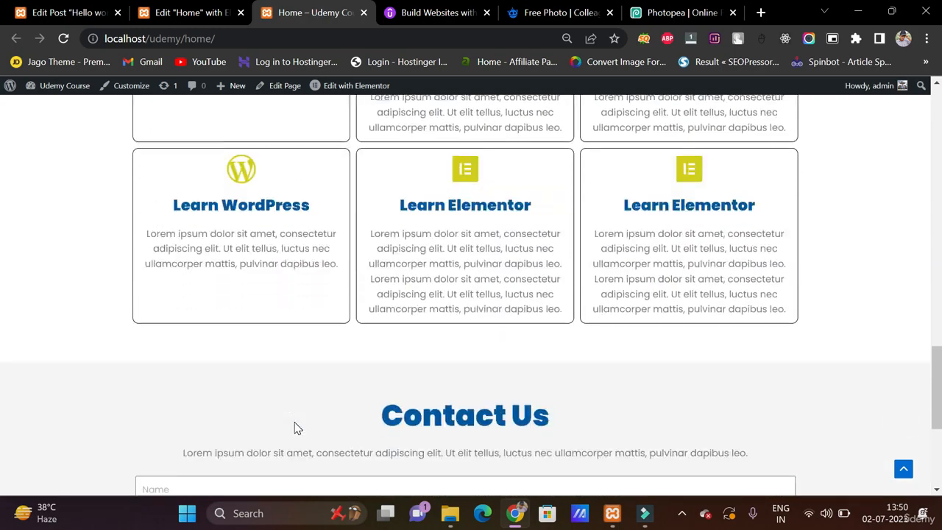
{"action": "scroll", "coordinate": [297, 427], "scroll_direction": "up", "scroll_amount": 8}
{"action": "scroll", "coordinate": [297, 427], "scroll_direction": "up", "scroll_amount": 11}
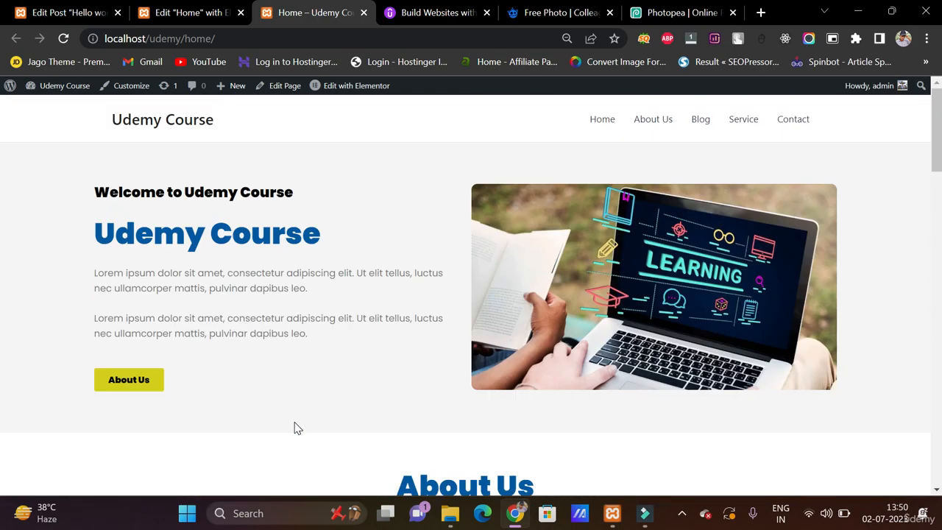
{"action": "scroll", "coordinate": [298, 427], "scroll_direction": "down", "scroll_amount": 9}
{"action": "scroll", "coordinate": [294, 428], "scroll_direction": "down", "scroll_amount": 12}
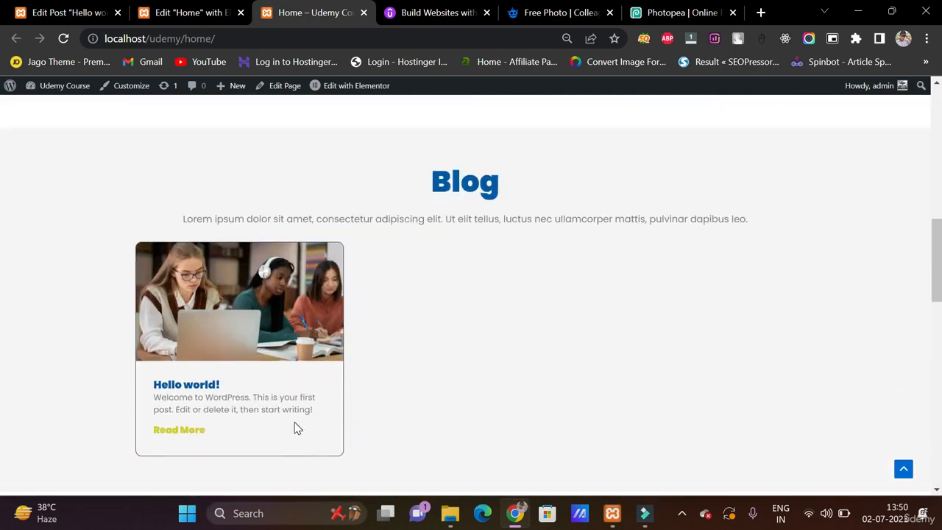
{"action": "scroll", "coordinate": [296, 428], "scroll_direction": "down", "scroll_amount": 1}
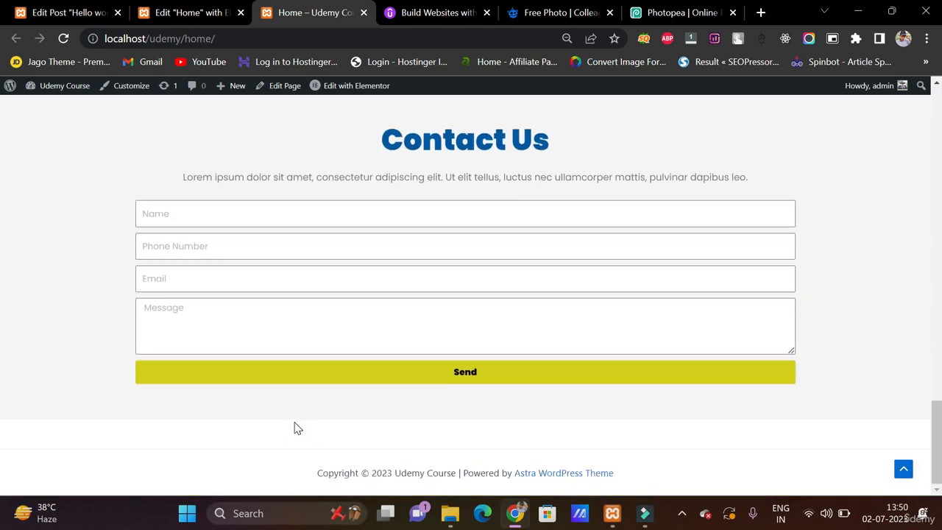
{"action": "scroll", "coordinate": [381, 304], "scroll_direction": "up", "scroll_amount": 20}
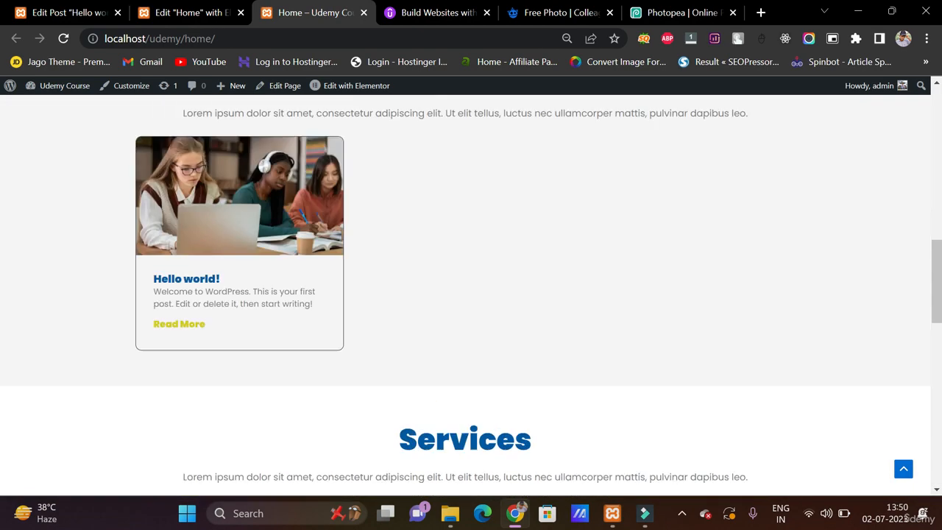